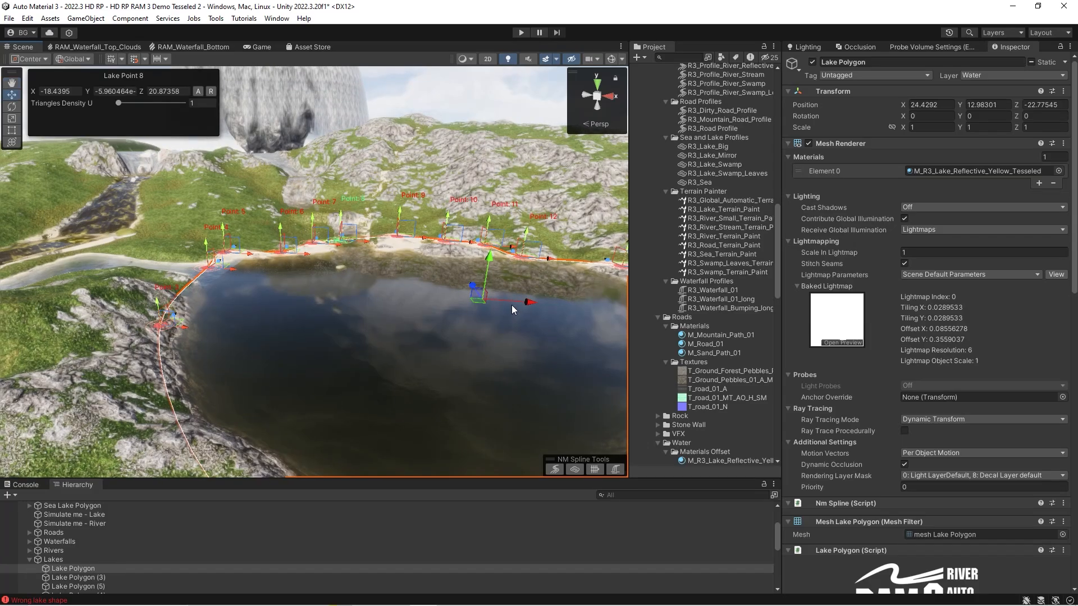
Inspect the existing Sea Lake Polygon and mountain Lake Polygon in the scene
left_click(498, 270)
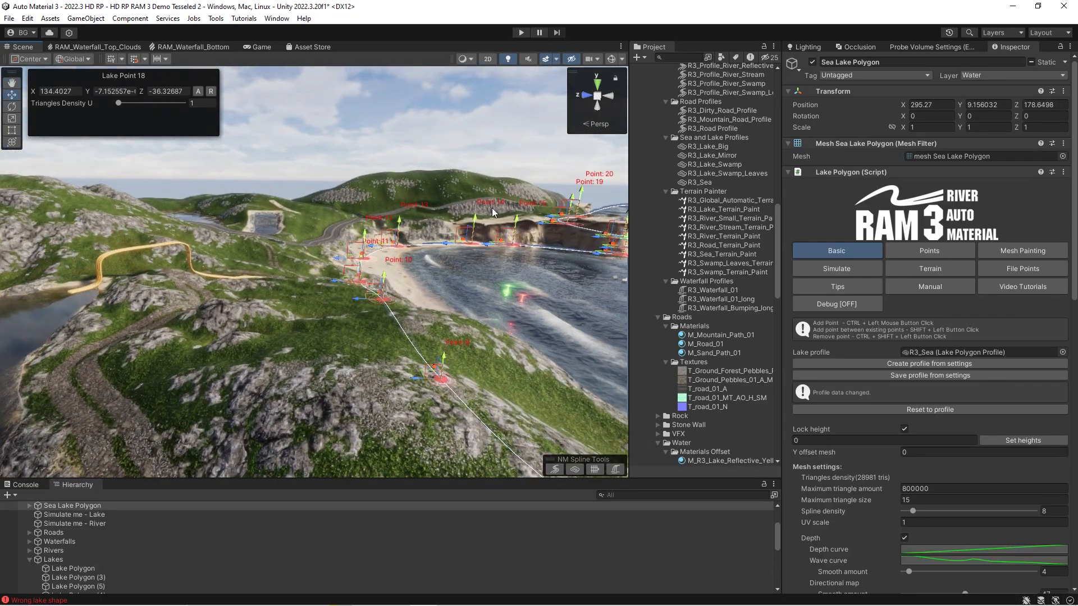
right_click_drag(491, 208, 510, 214)
right_click_drag(359, 234, 406, 263)
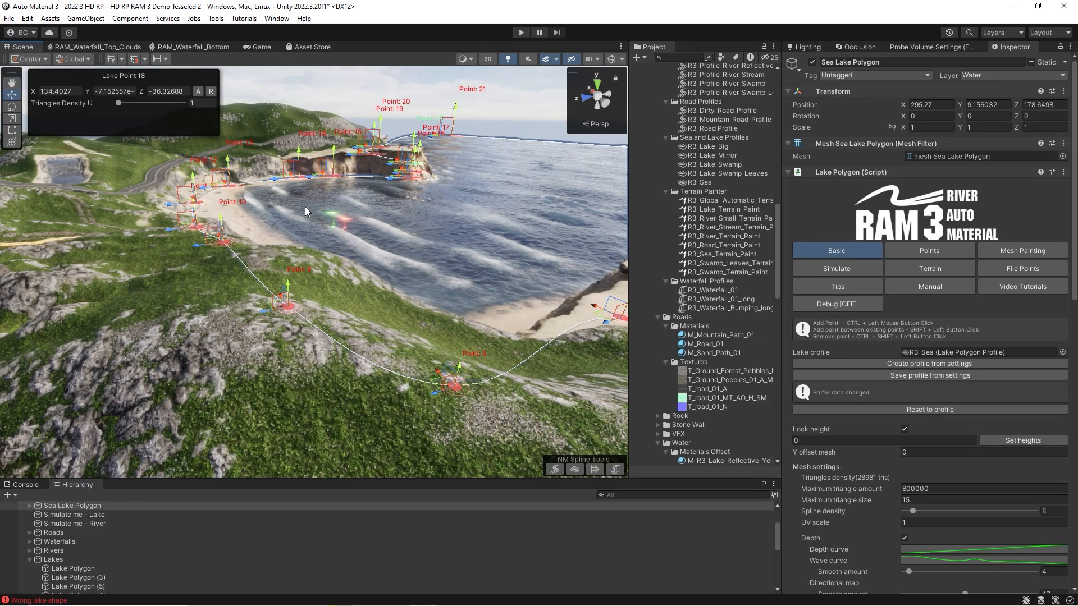
right_click_drag(507, 291, 375, 332)
left_click(299, 286)
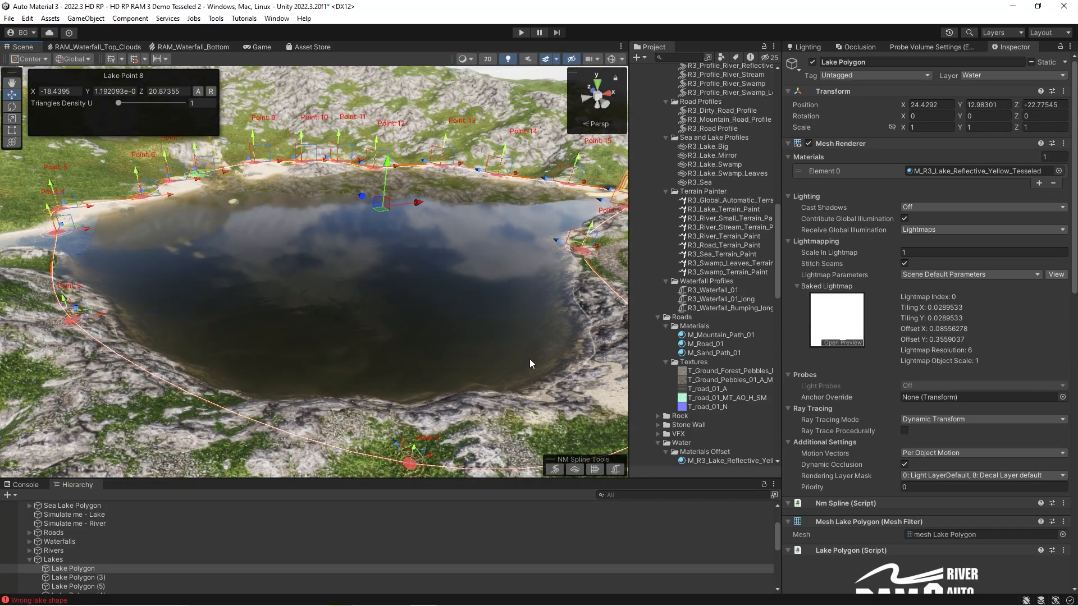
Create a new NatureManufacture Lake Polygon object for the open grassy hillside
right_click_drag(206, 187, 247, 337)
left_click(15, 494)
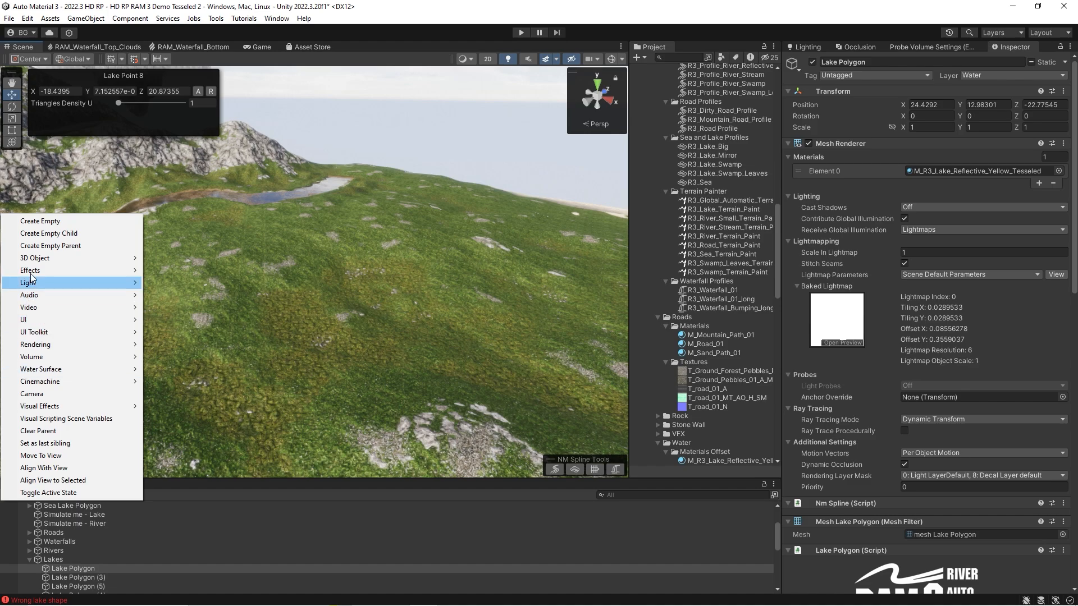
mouse_move(36, 260)
mouse_move(195, 378)
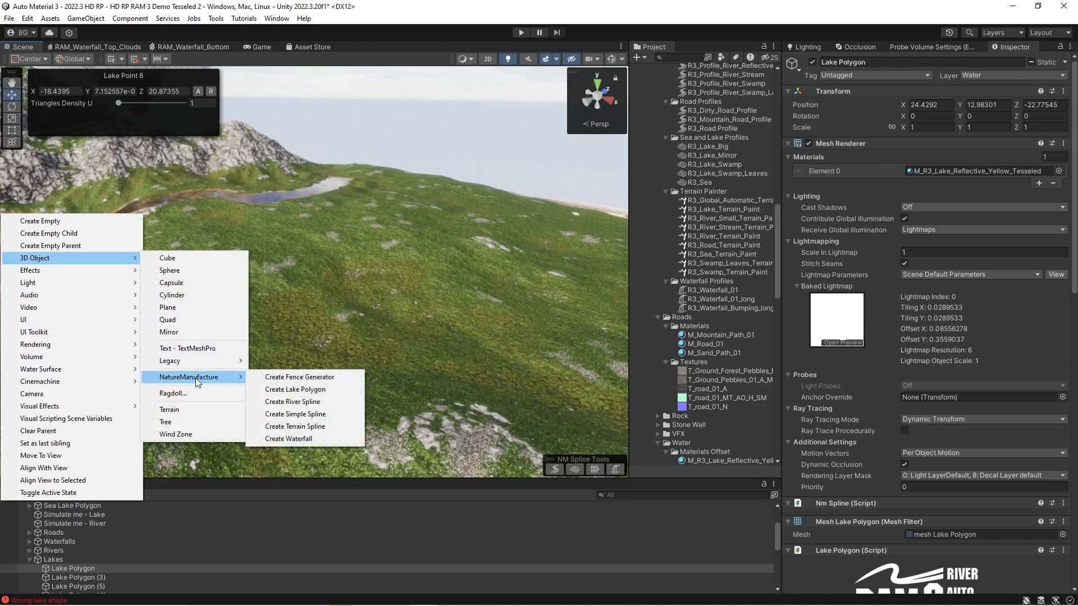
left_click(298, 389)
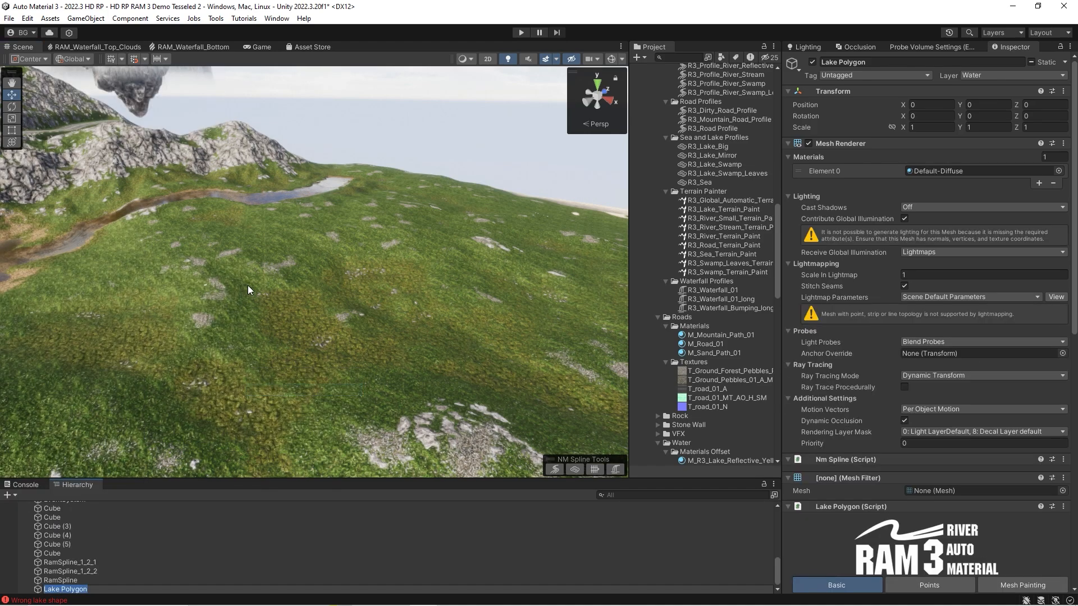
Outline the new lake with six points placed in a closed loop on the grassy hillside
left_click(284, 287, "ctrl")
left_click(384, 223, "ctrl")
left_click(543, 227, "ctrl")
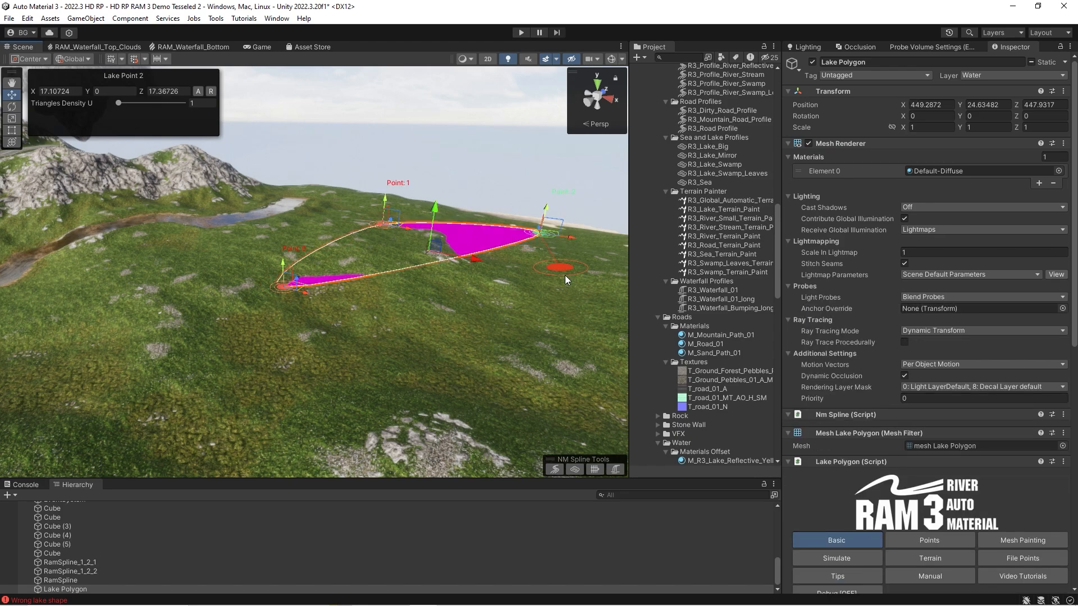
left_click(604, 357, "ctrl")
left_click(456, 397, "ctrl")
left_click(260, 394, "ctrl")
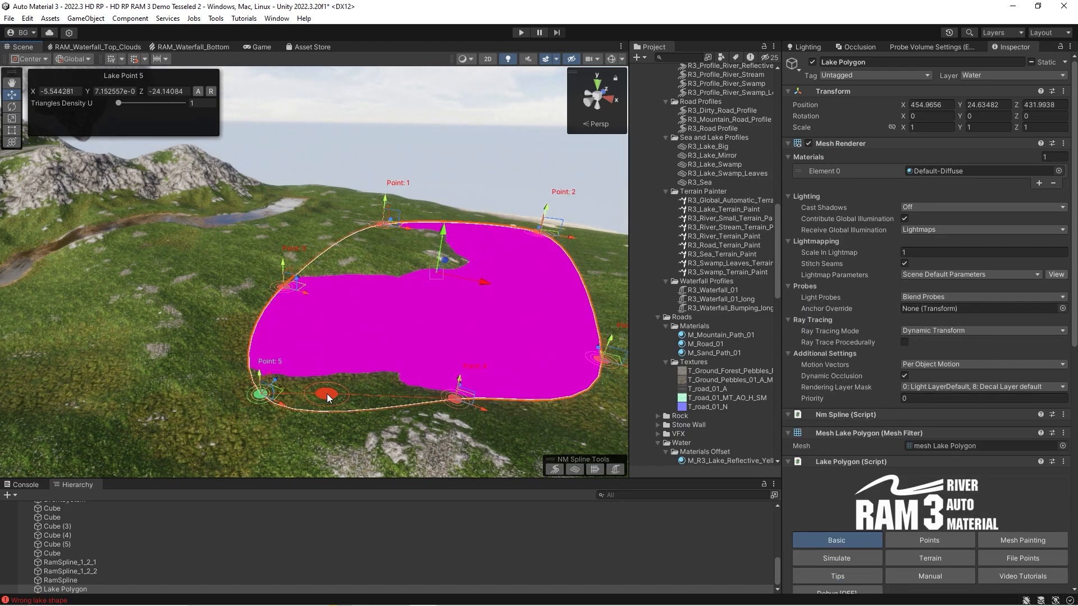
Insert two extra points along the lake's near edge and remove both of them again
left_click(347, 394, "ctrl")
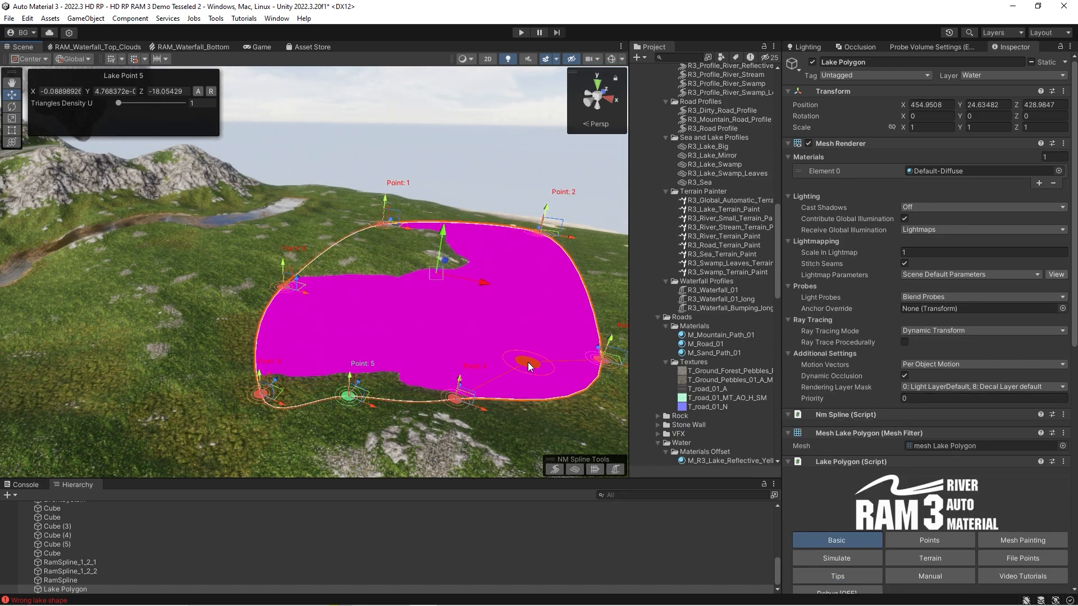
left_click(528, 362, "ctrl")
middle_click_drag(527, 362, 442, 326)
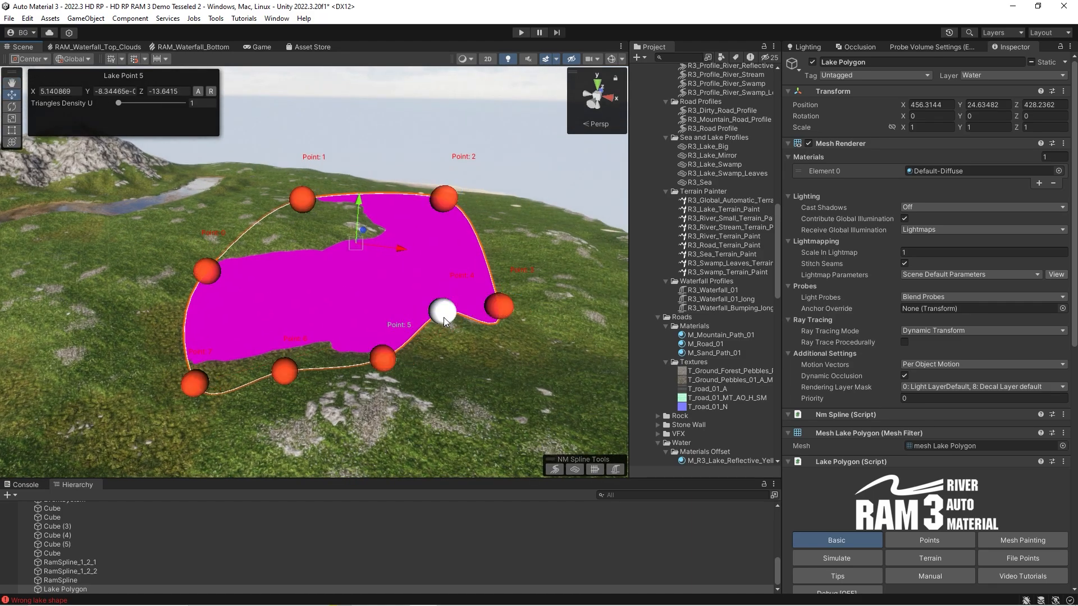
left_click(444, 317, "ctrl+shift")
left_click(302, 359, "ctrl+shift")
Select Point 3 on the lake's outline and try to move it vertically with the height locked
key("w")
mouse_move(373, 282)
right_mouse_down()
mouse_move(377, 305)
mouse_move(364, 286)
right_mouse_up()
key("d")
scroll(878, 360, "down", 10)
right_click_drag(467, 325, 385, 293)
left_click(444, 274)
mouse_move(380, 293)
left_mouse_down()
mouse_move(385, 274)
mouse_move(381, 288)
left_mouse_up()
right_click_drag(381, 287, 411, 279)
Disable Lock height to move Point 3 vertically, and enable Lock height again
left_click(904, 369)
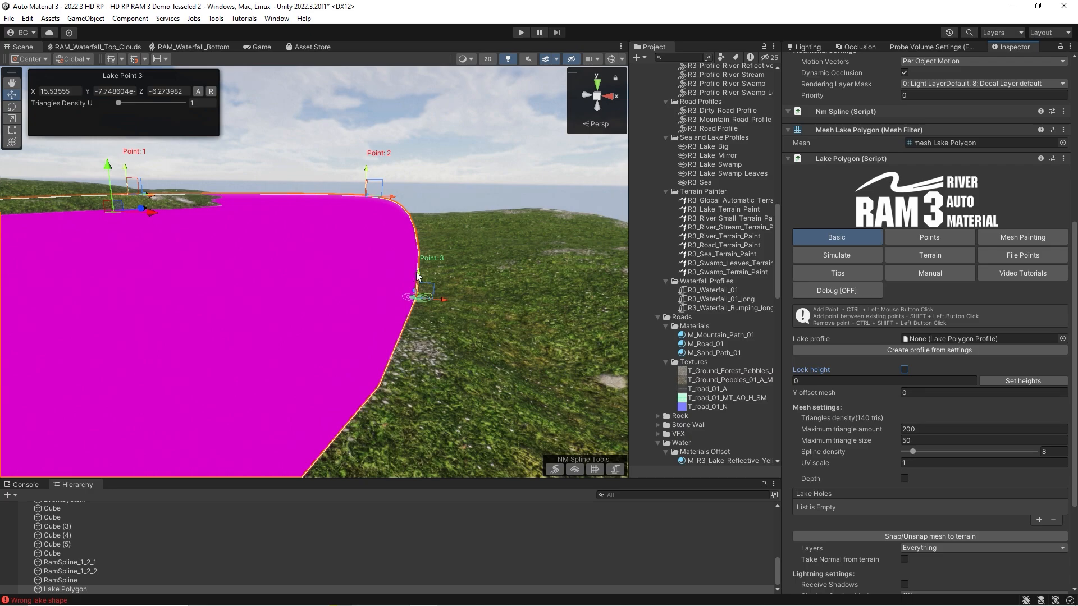
left_click_drag(417, 276, 414, 270)
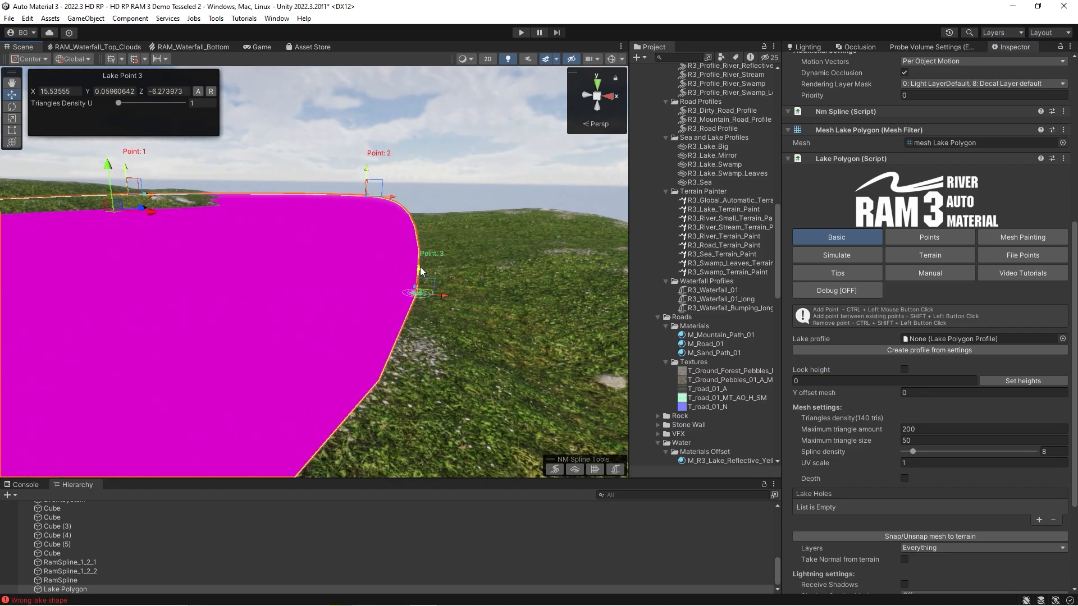
left_click(903, 369)
Preview the R3_Lake_Swamp, R3_Lake_Swamp_Leaves and R3_Sea profiles on the lake and assign the R3_Lake_Mirror profile
right_click_drag(355, 293, 317, 307)
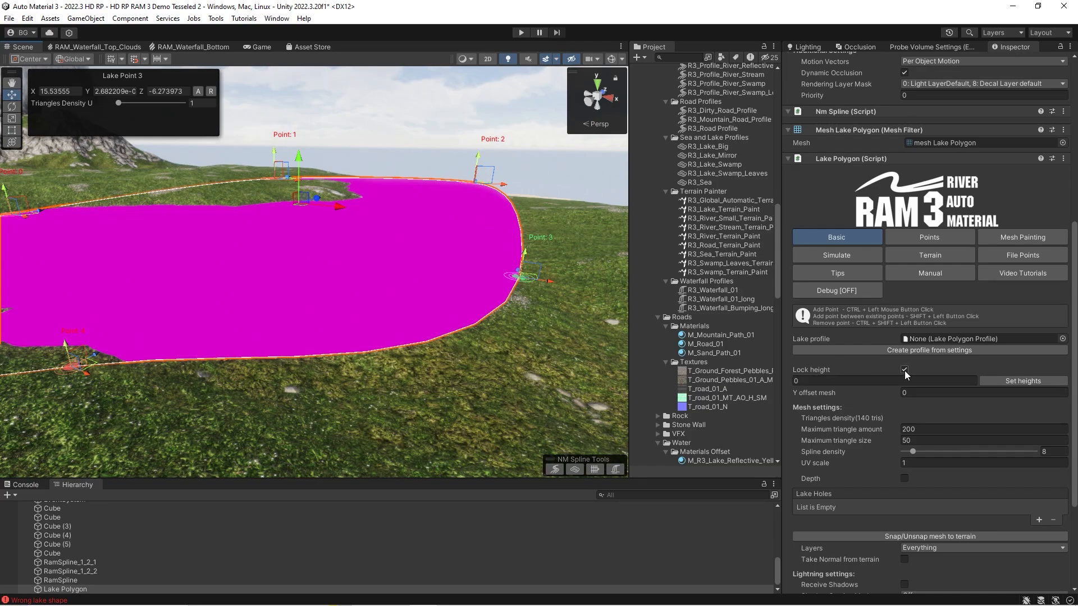
mouse_move(345, 375)
right_mouse_down()
mouse_move(281, 368)
mouse_move(348, 361)
mouse_move(352, 372)
right_mouse_up()
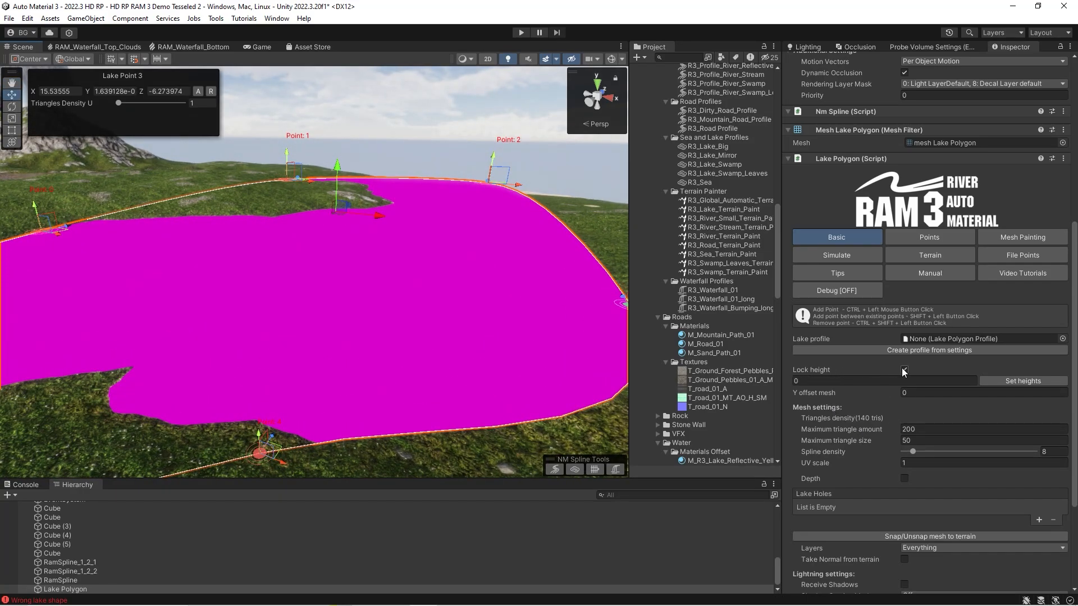
right_click_drag(435, 390, 422, 390)
key("s")
left_click(1062, 338)
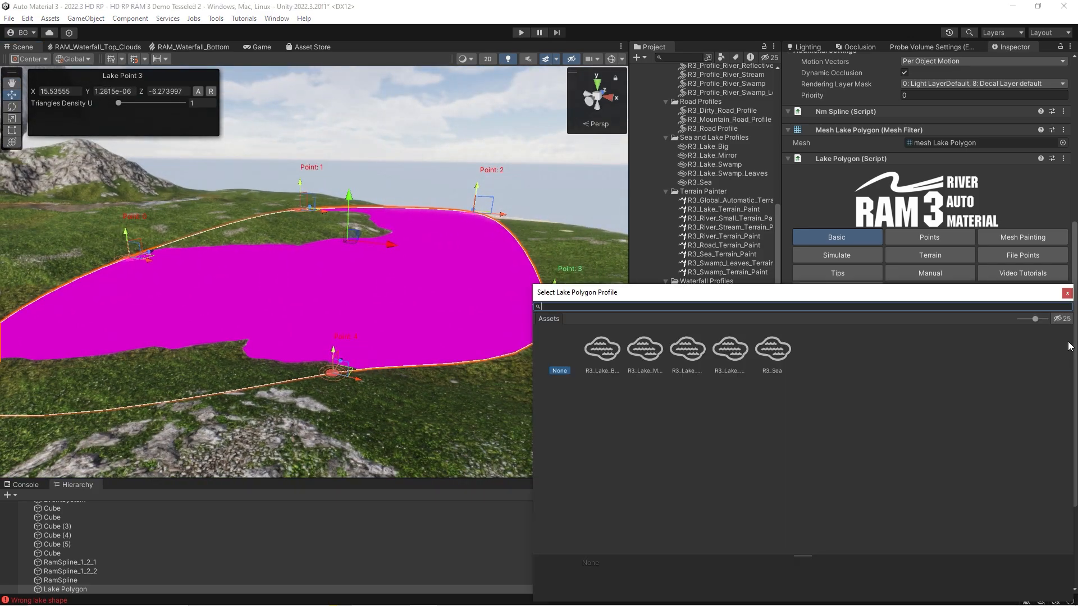
left_click(649, 348)
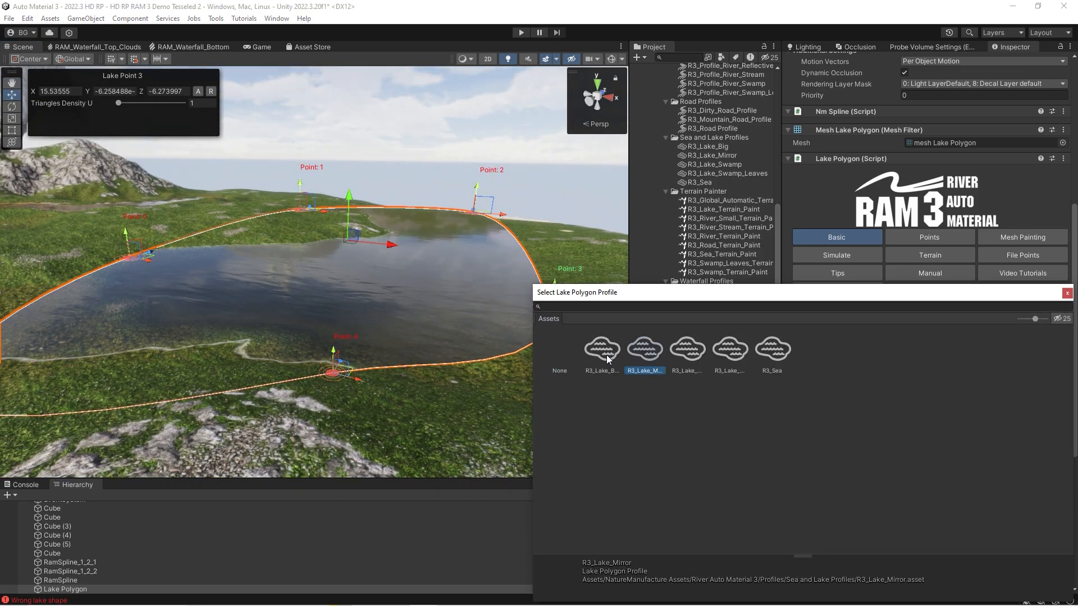
left_click(691, 353)
left_click(738, 356)
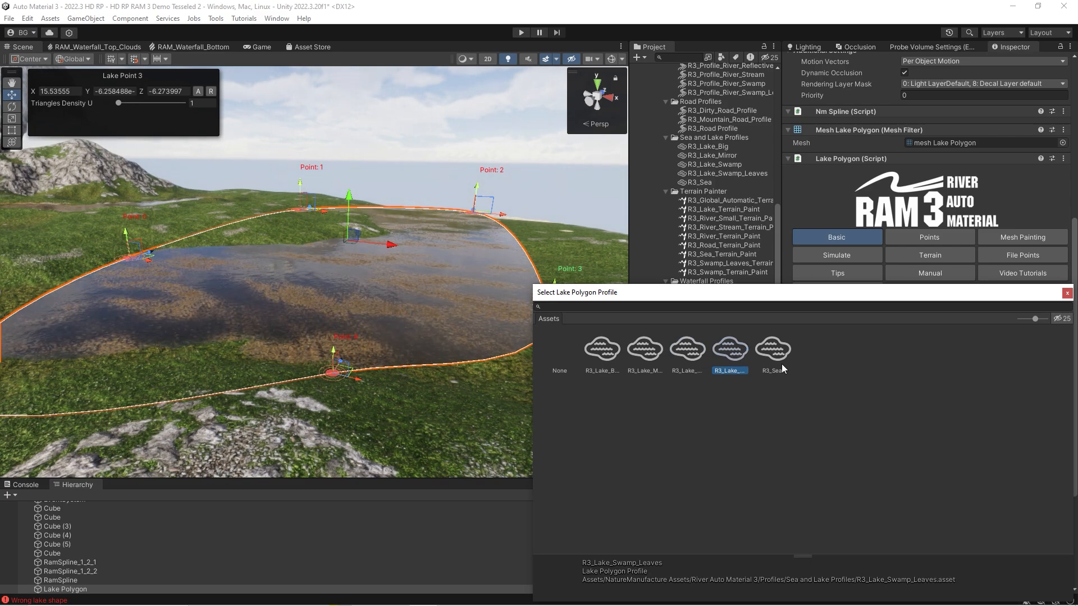
left_click(779, 364)
left_click(699, 356)
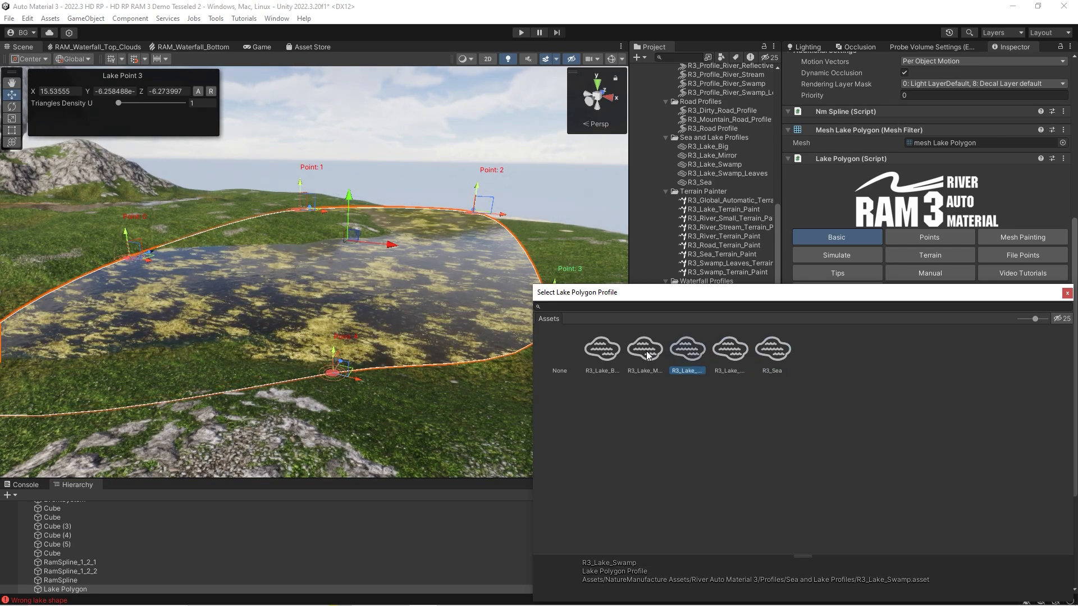
left_click(648, 354)
double_click(649, 349)
Move the lake's Point 3 outward to X about 17.83 and Point 2 outward to X about 21.17
right_click_drag(315, 303, 345, 335)
left_click_drag(574, 320, 625, 320)
right_click_drag(351, 315, 379, 236)
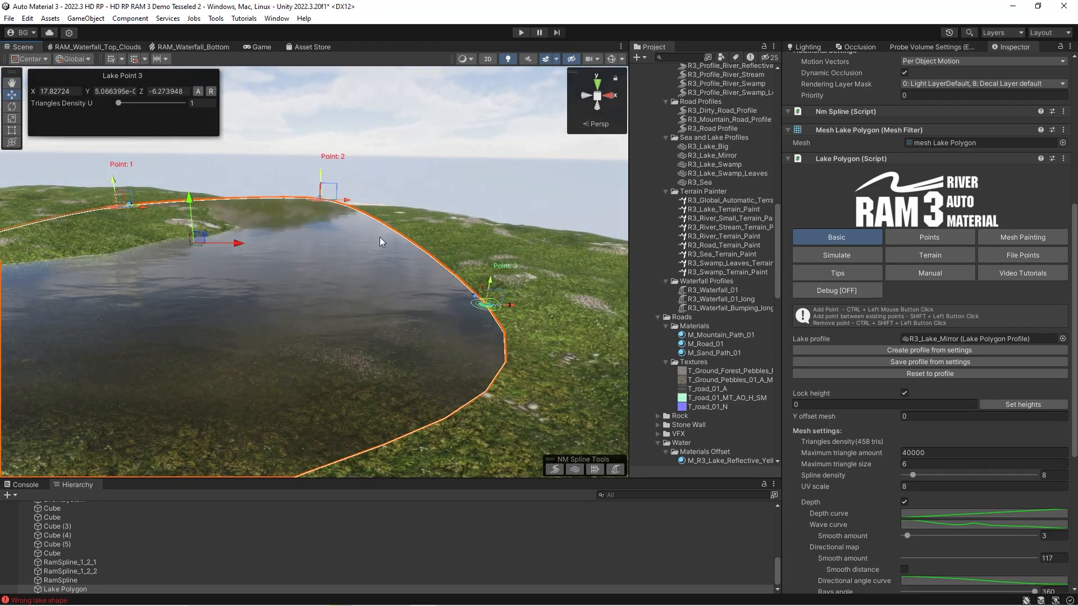
left_click_drag(348, 200, 420, 206)
right_click_drag(437, 250, 378, 284)
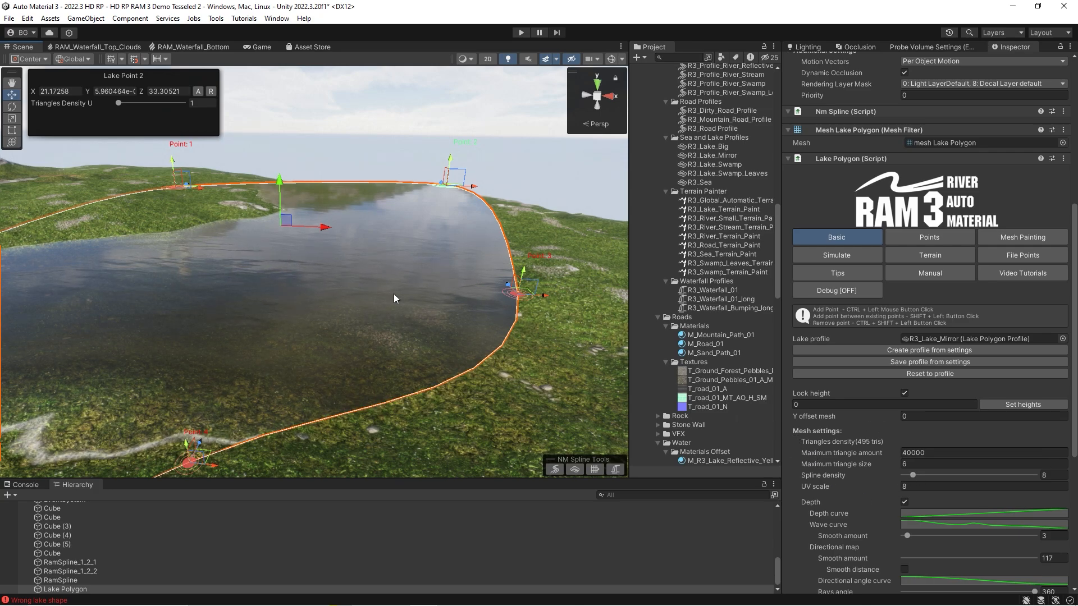
Assign the M_UV checker material to Element 0 of the lake's Mesh Renderer
right_click_drag(393, 294, 443, 292)
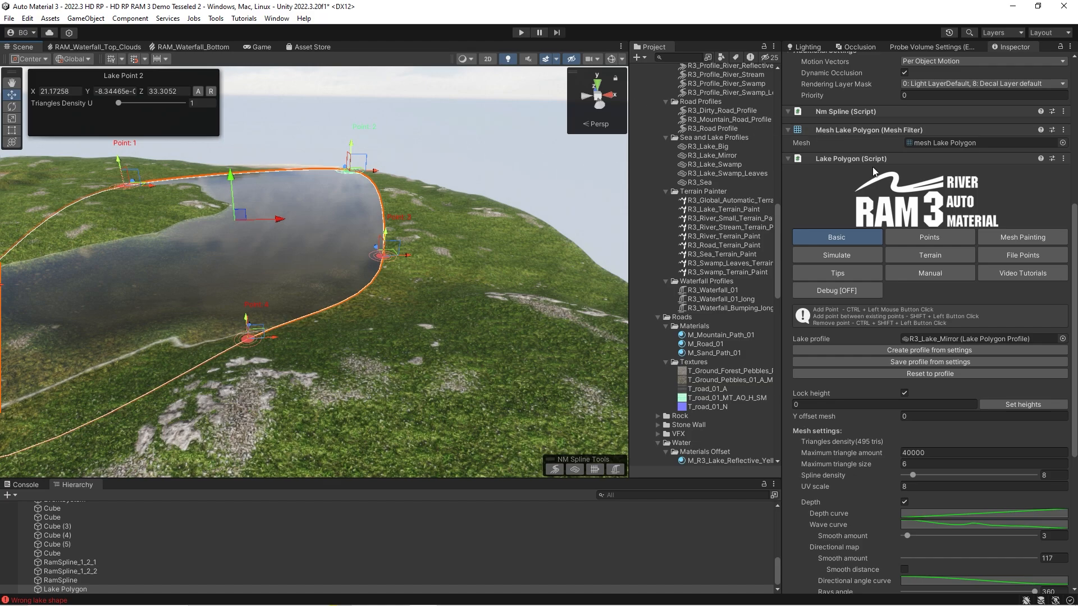
scroll(903, 248, "down", 5)
scroll(893, 298, "up", 10)
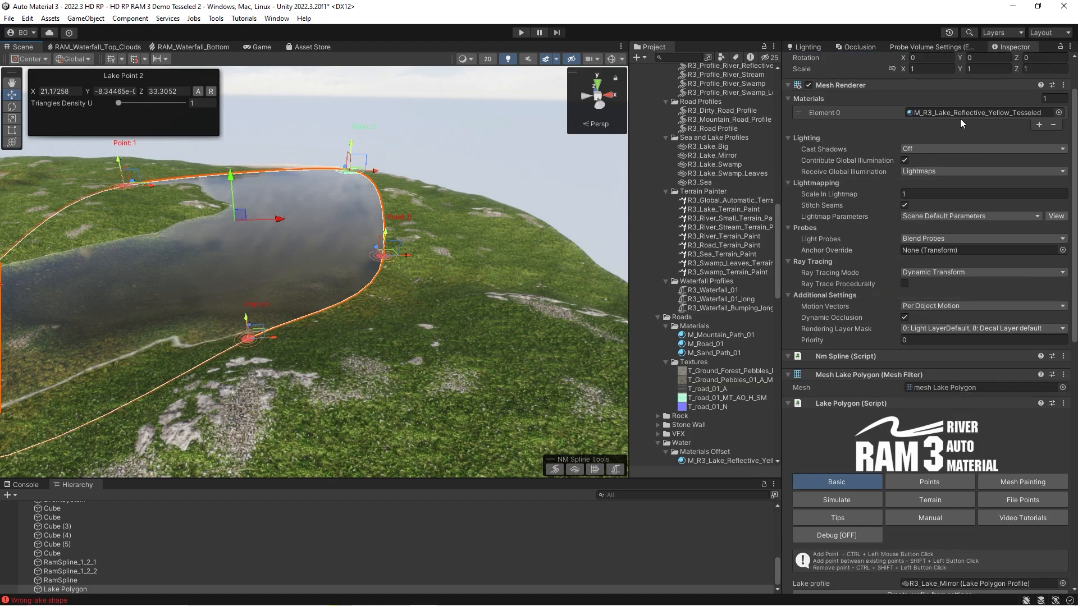
left_click(1058, 112)
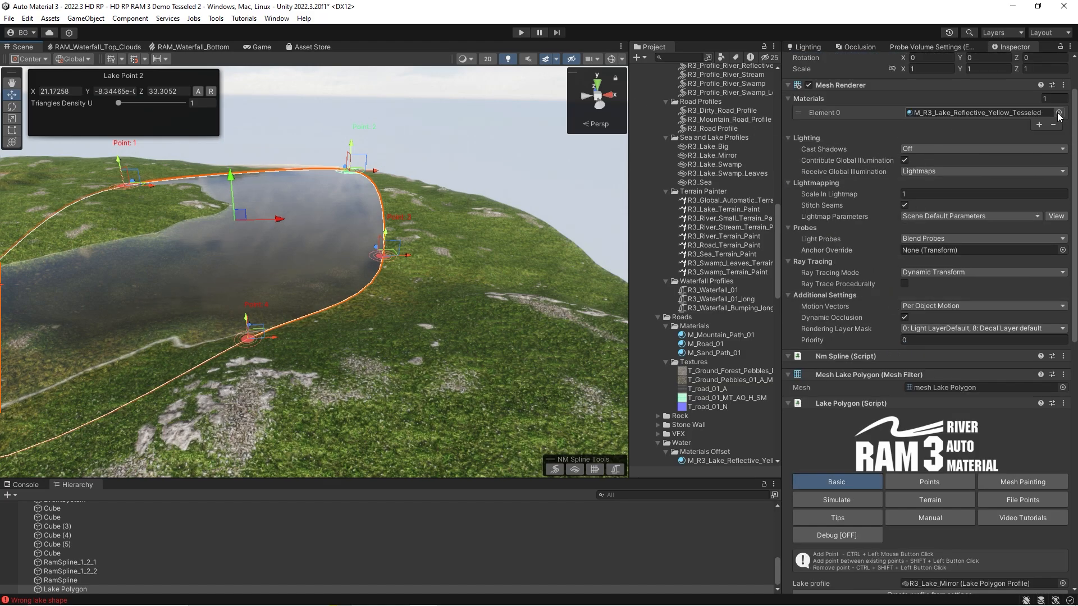
scroll(617, 309, "down", 3)
double_click(644, 309)
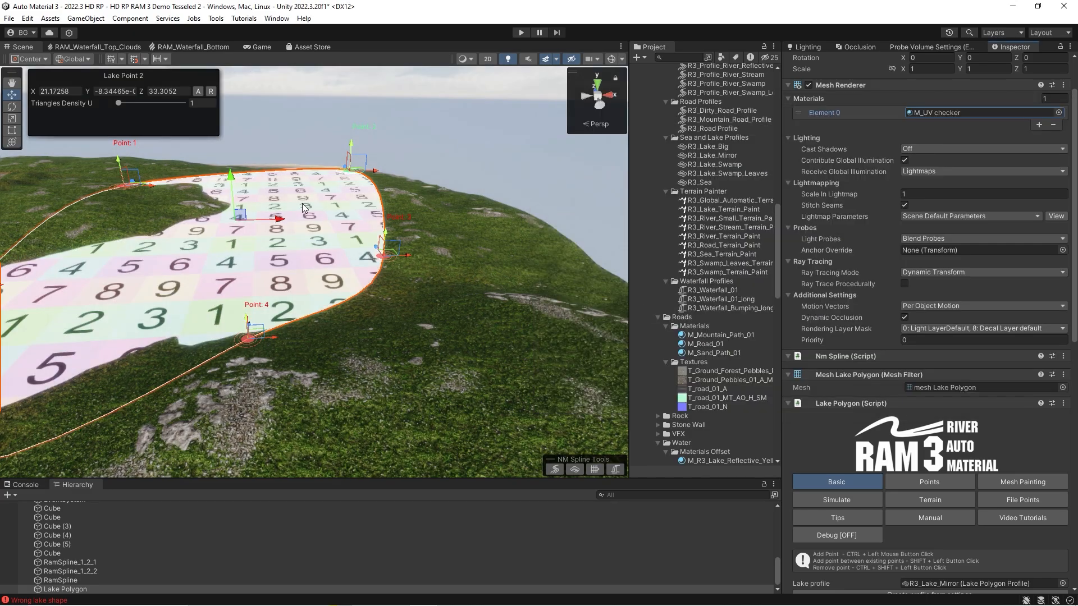
Move the whole lake polygon along X clear of the terrain and display the scene in Wireframe shading
left_click_drag(285, 230, 665, 226)
right_click_drag(359, 185, 427, 214)
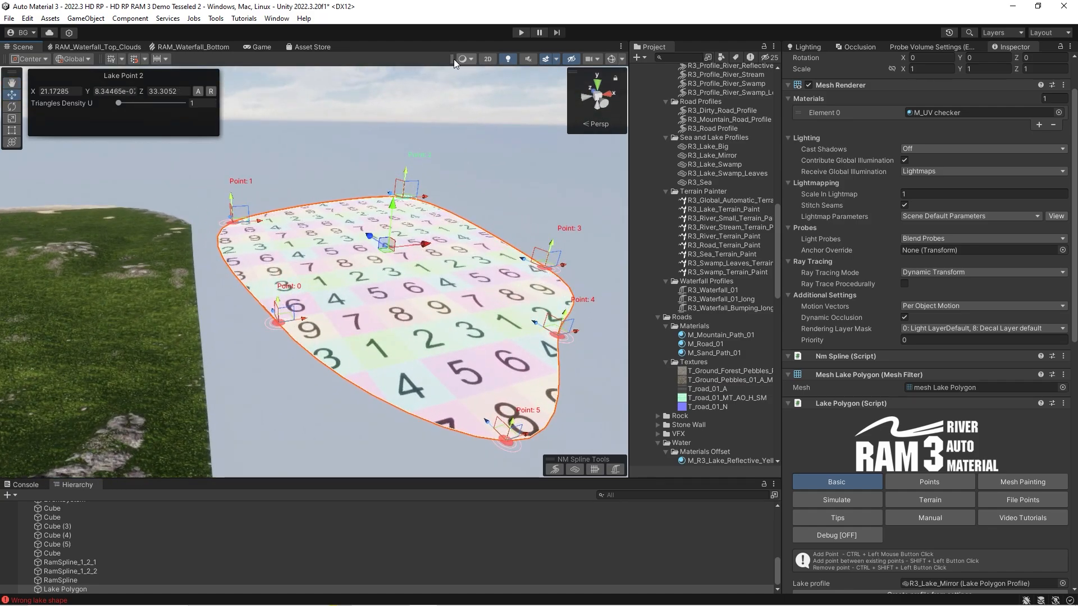
left_click(473, 60)
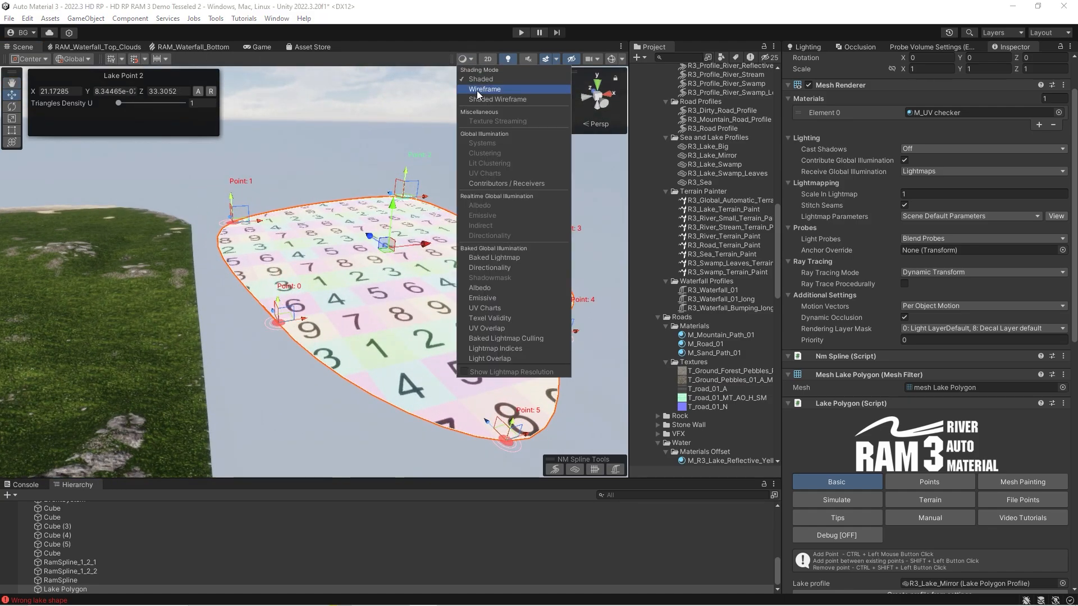
left_click(477, 89)
mouse_move(315, 230)
right_mouse_down()
mouse_move(289, 238)
mouse_move(287, 281)
right_mouse_up()
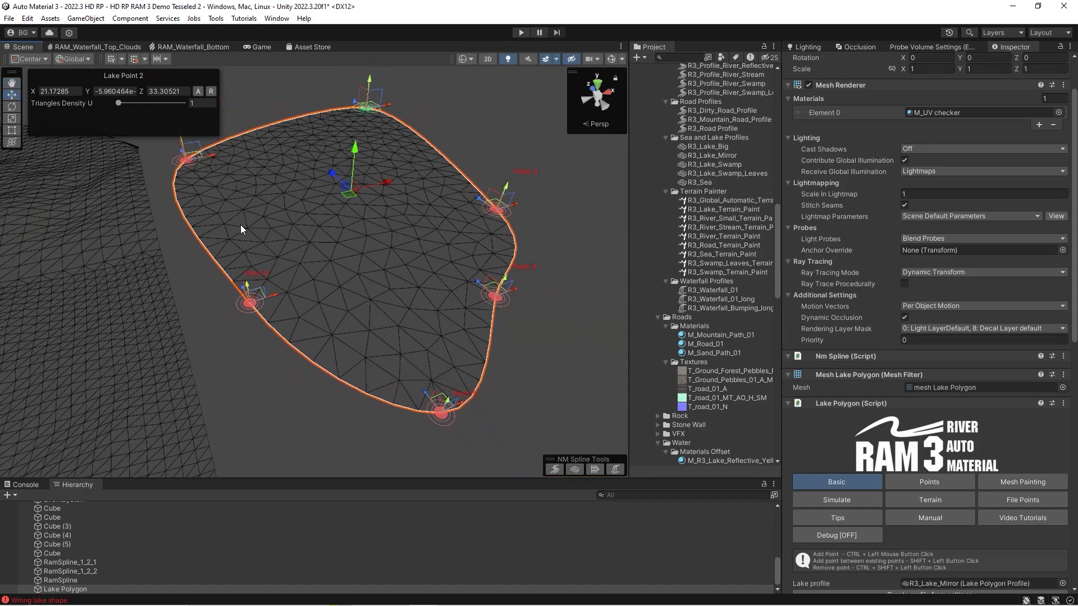
Try a Maximum triangle size of 2 in the lake's mesh settings and raise it to 20
scroll(851, 429, "down", 5)
scroll(853, 428, "down", 3)
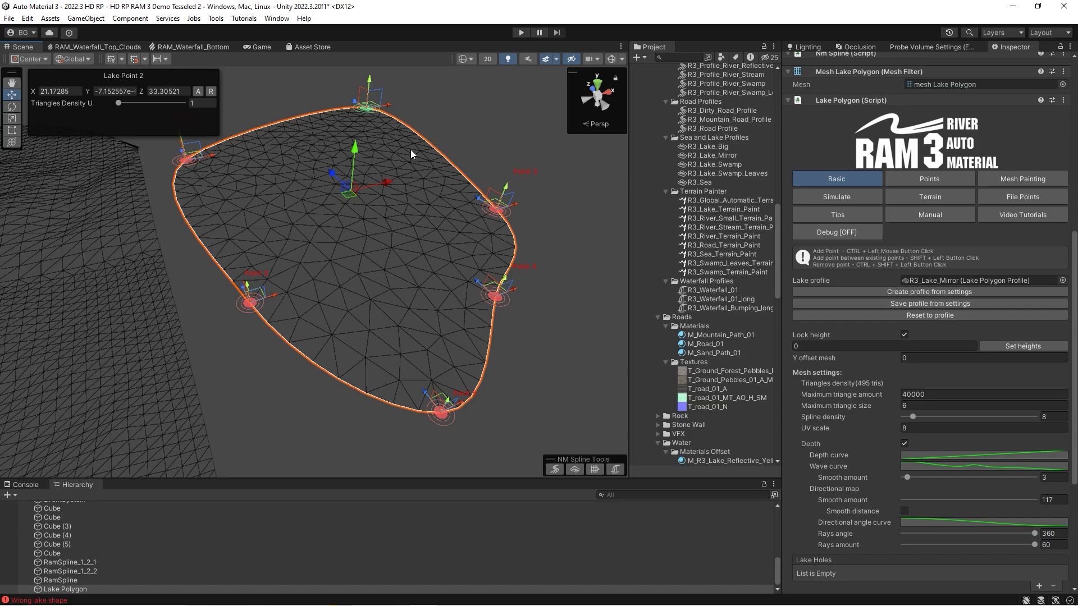
right_click_drag(403, 173, 397, 157)
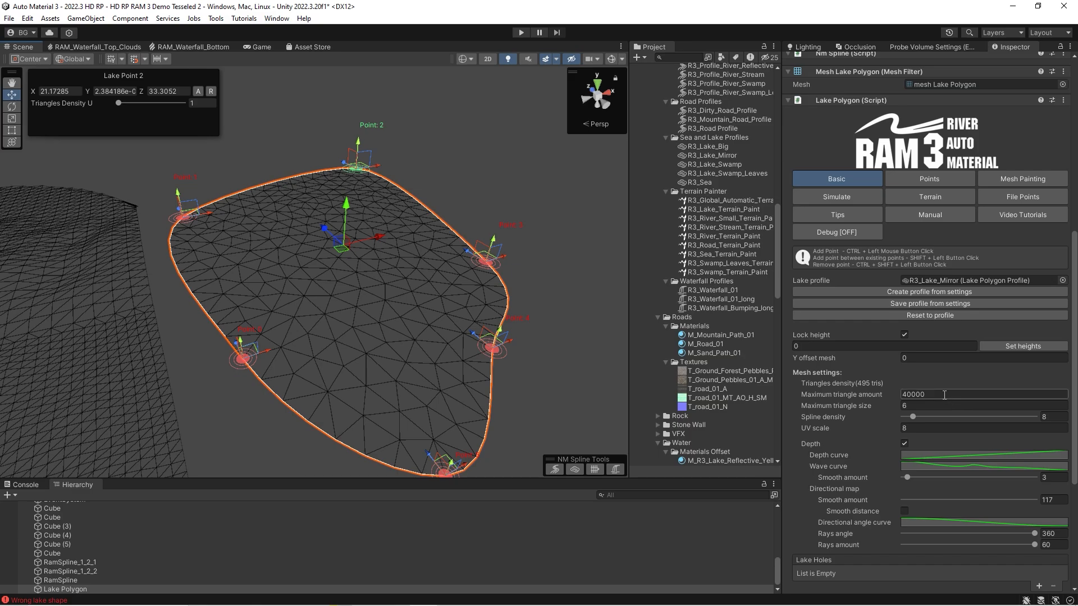
scroll(885, 380, "down", 3)
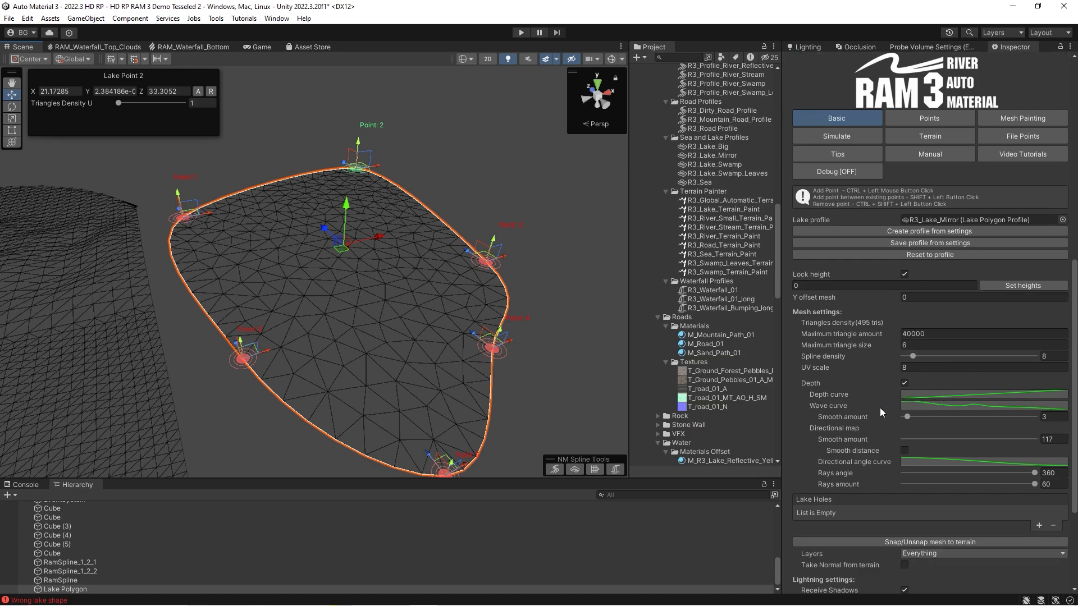
left_click(910, 333)
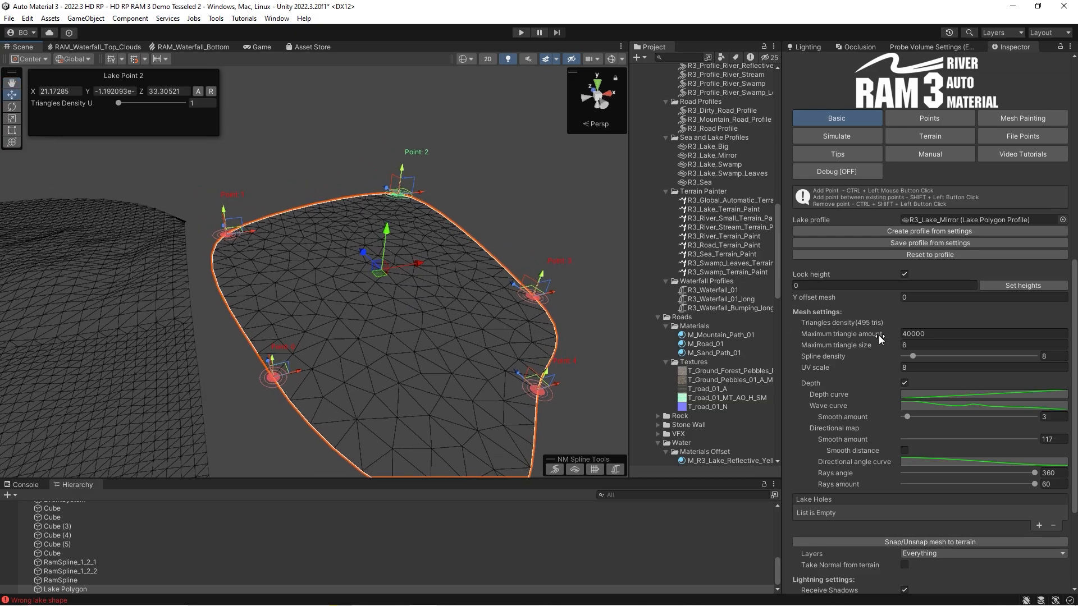
left_click(902, 345)
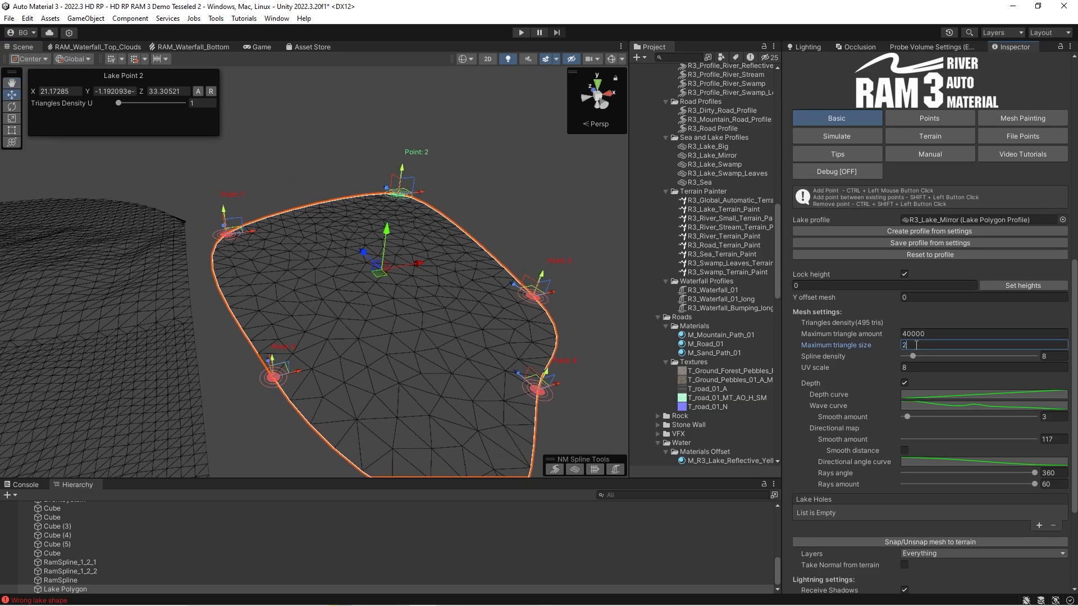
key("Return")
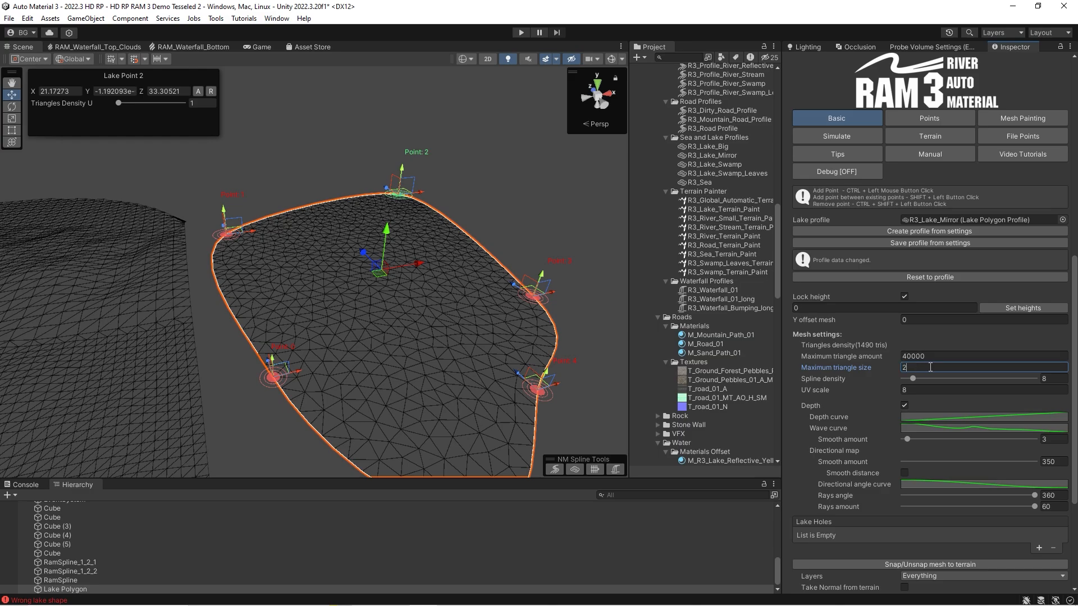
type("0")
key("Return")
Lower the lake's Spline density to 1 and raise it back to 8
left_click_drag(914, 379, 865, 382)
middle_click_drag(233, 355, 214, 301)
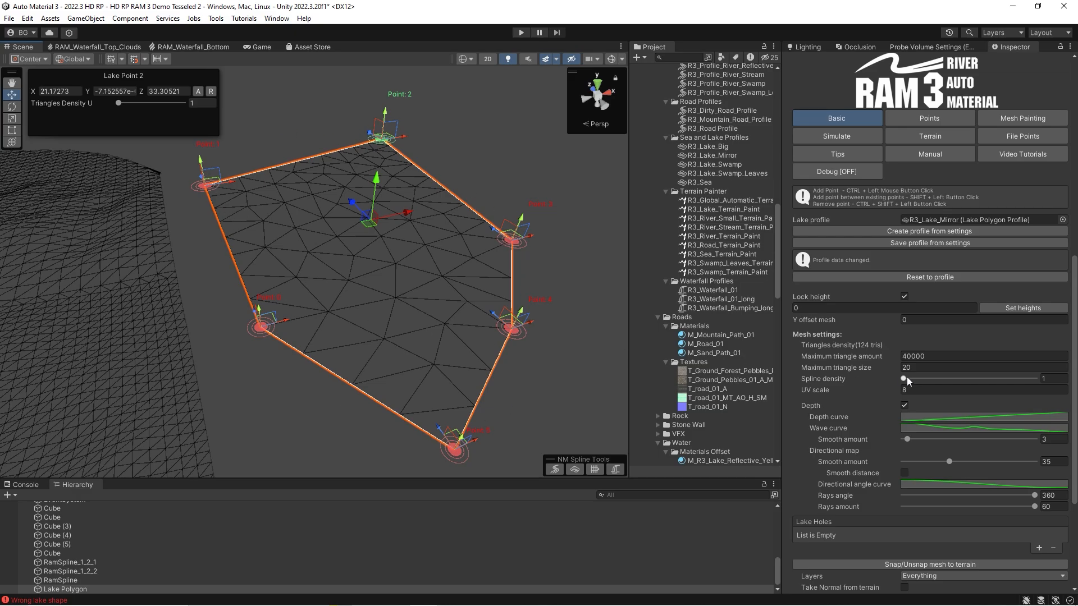
mouse_move(906, 378)
left_mouse_down()
mouse_move(921, 379)
mouse_move(917, 388)
left_mouse_up()
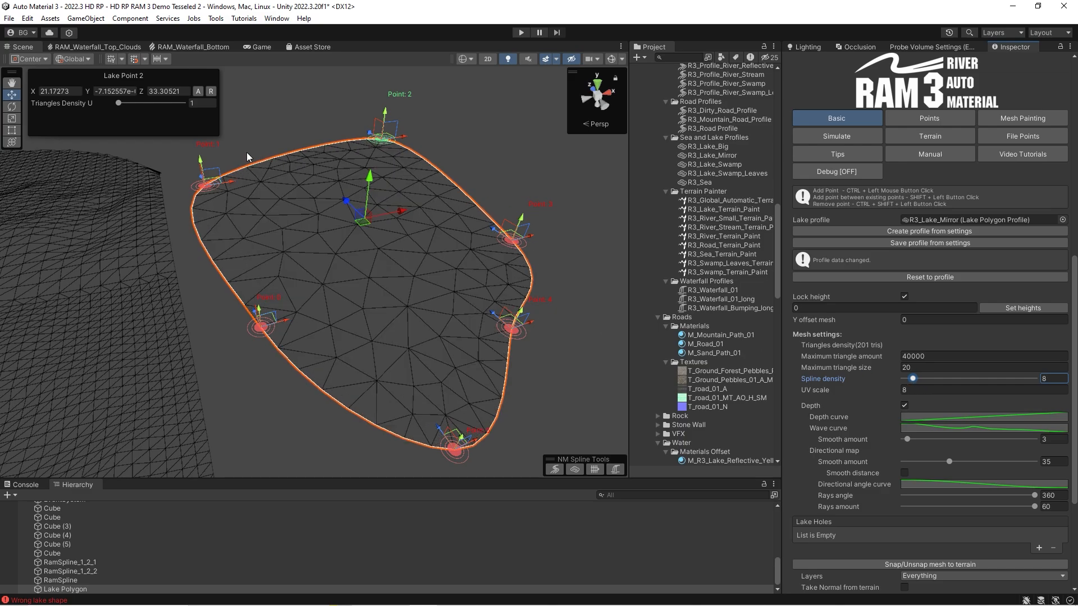
Switch the scene view back to Shaded display
right_click_drag(413, 311, 367, 312)
left_click(471, 59)
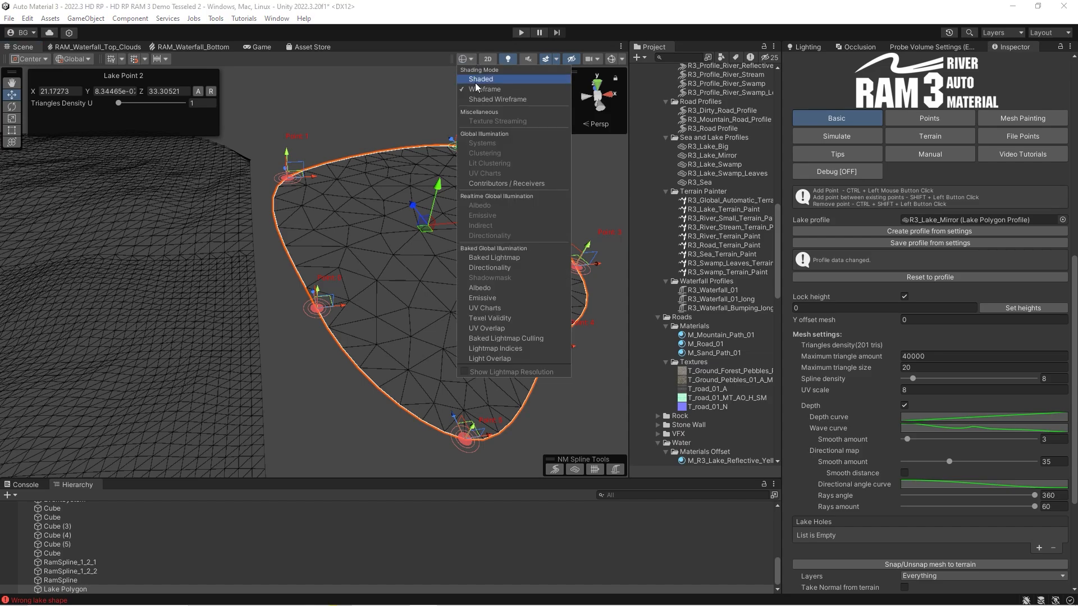
left_click(476, 80)
Set the lake's UV scale to 9 in its mesh settings
right_click_drag(298, 229, 330, 229)
mouse_move(856, 393)
left_mouse_down()
mouse_move(922, 386)
mouse_move(821, 372)
mouse_move(929, 389)
mouse_move(872, 395)
left_mouse_up()
type("9")
right_click_drag(450, 271, 407, 273)
scroll(893, 372, "down", 1)
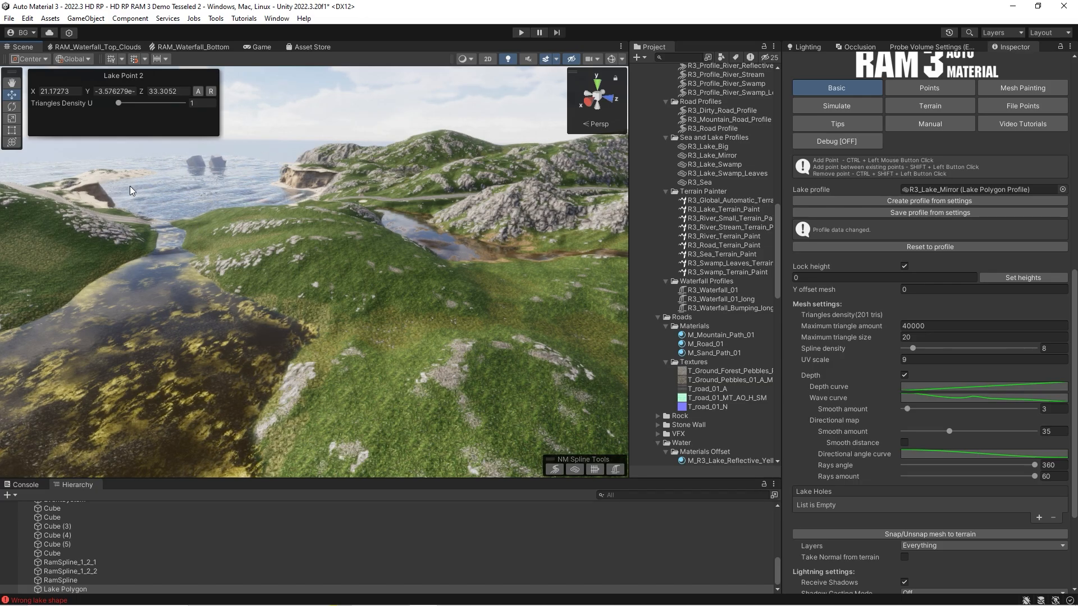
right_click_drag(129, 238, 559, 326)
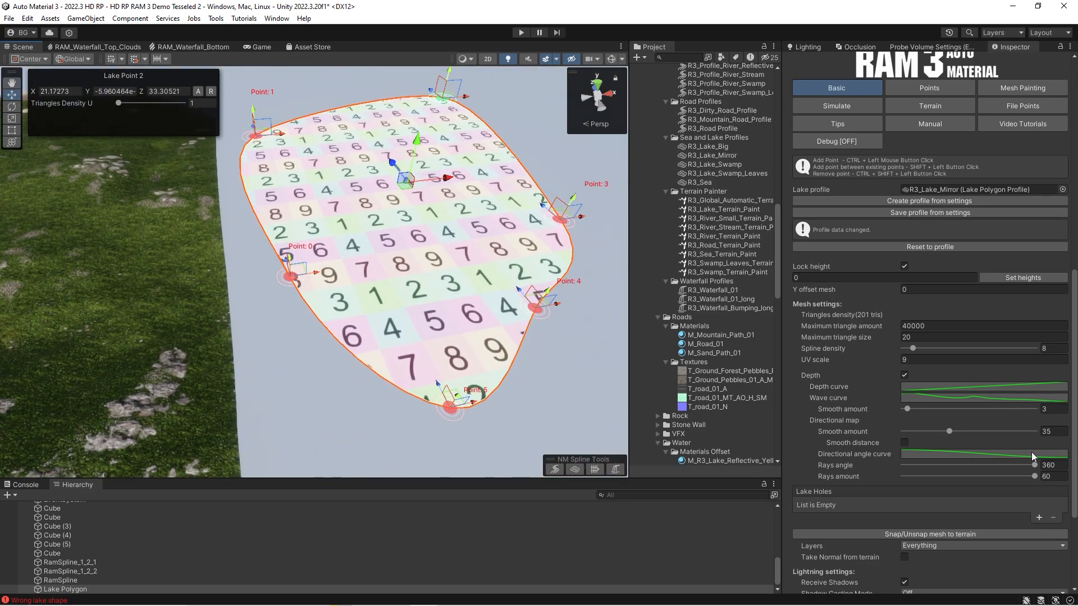
Move the whole lake polygon along X back onto the grassy terrain
middle_click_drag(453, 177, 335, 207)
right_click_drag(335, 207, 251, 185)
left_click_drag(310, 229, 268, 225)
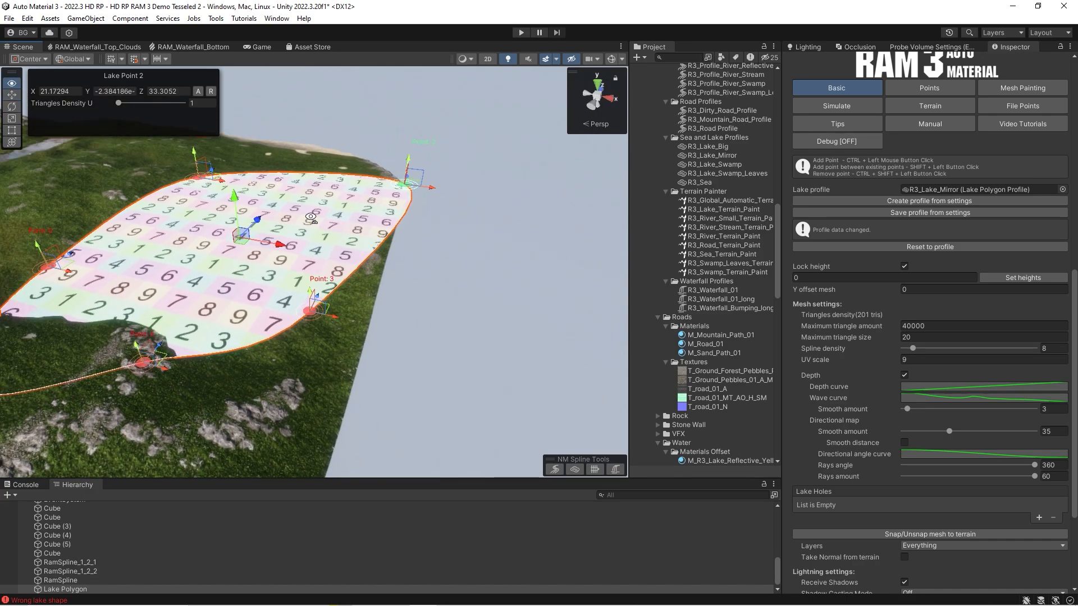
right_click_drag(267, 225, 177, 203)
right_click_drag(352, 243, 372, 230)
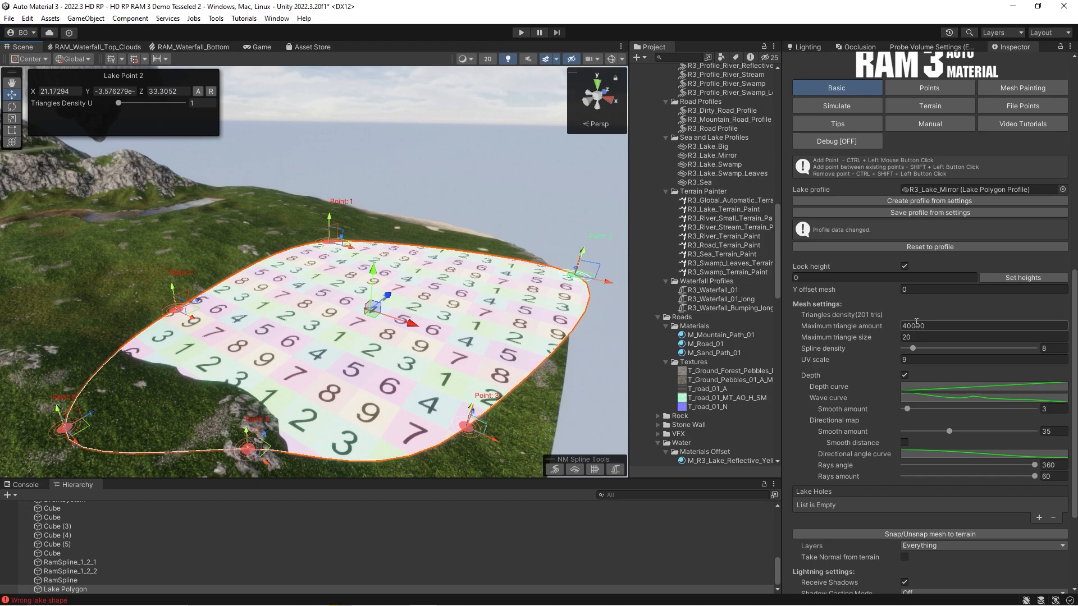
Reset the lake's settings and material to its R3_Lake_Mirror profile
scroll(911, 263, "up", 3)
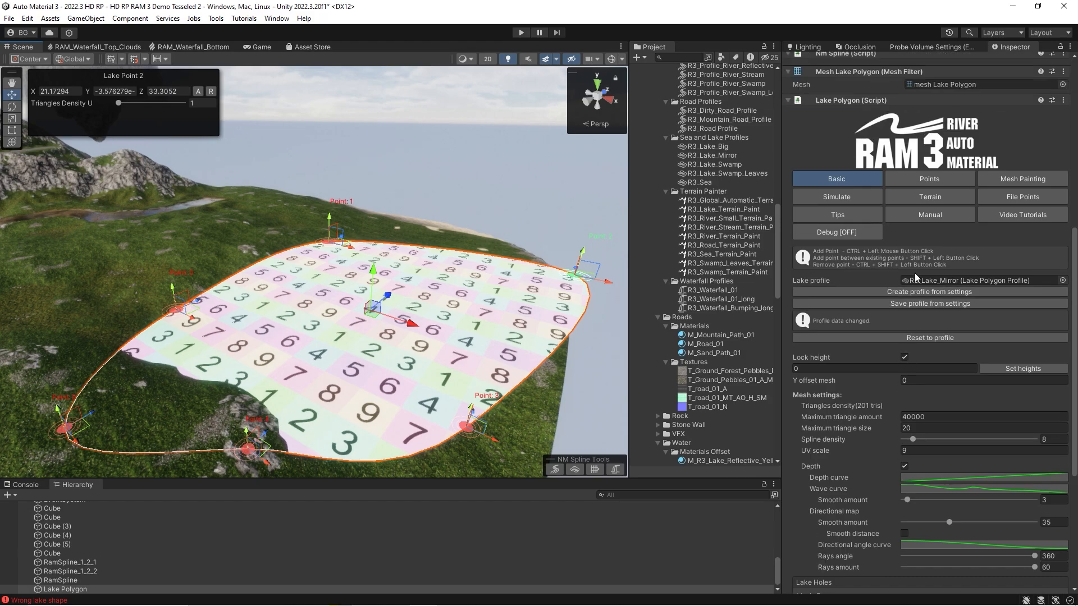
left_click(923, 338)
left_click(567, 330)
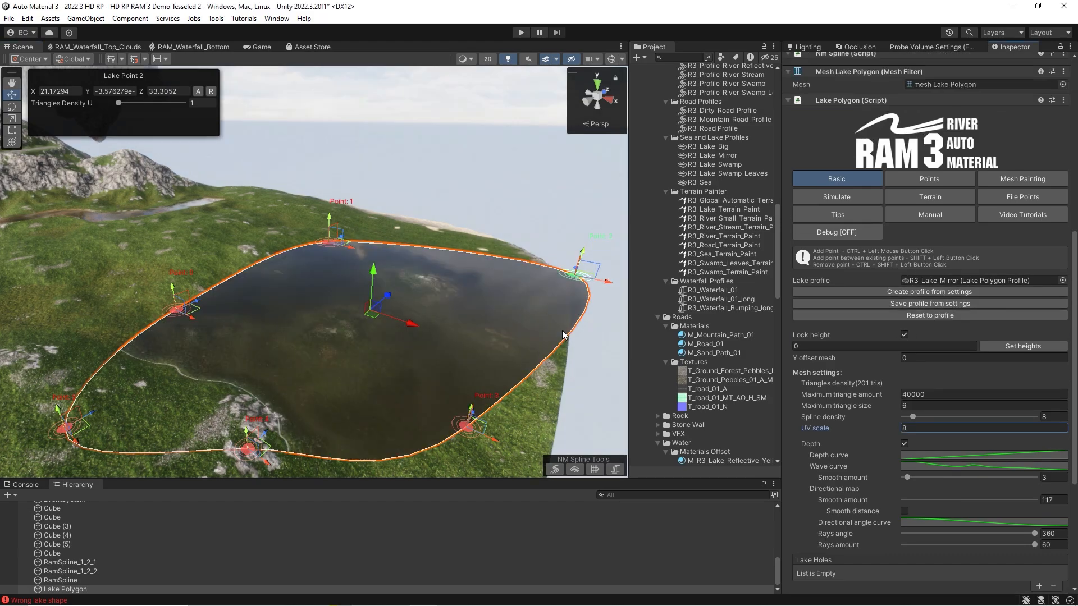
Create a second NatureManufacture lake polygon object in the scene
scroll(860, 377, "down", 5)
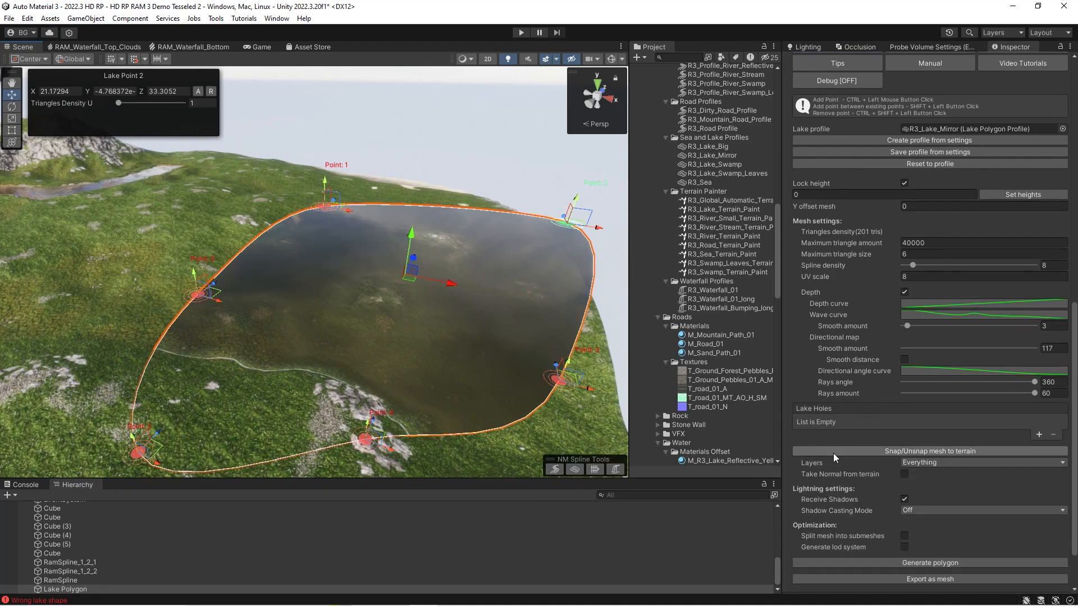
mouse_move(381, 295)
right_mouse_down()
mouse_move(382, 277)
mouse_move(397, 298)
right_mouse_up()
key("w")
key("d")
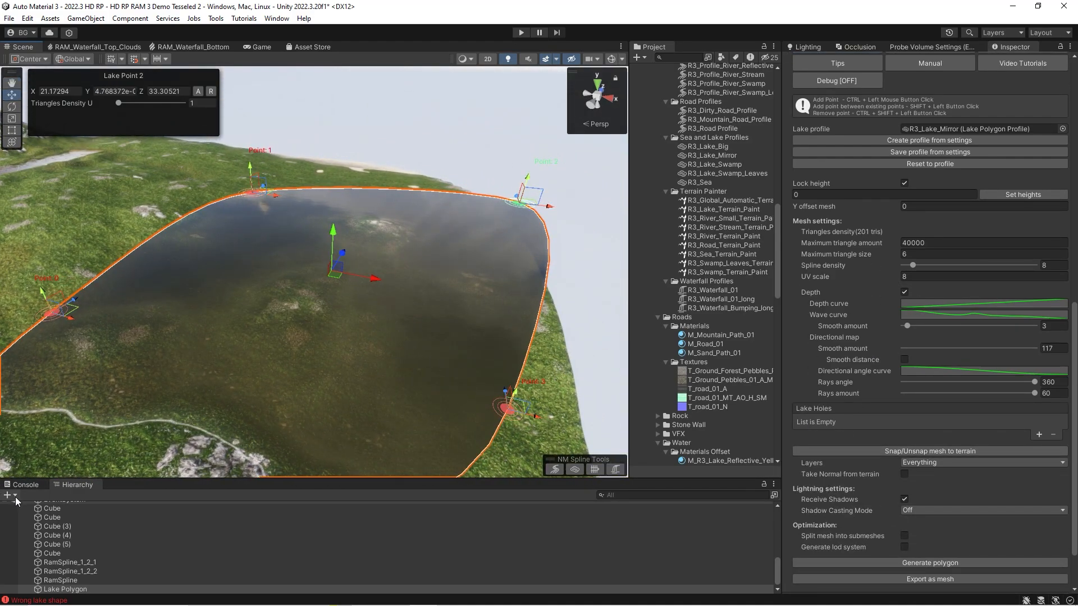
left_click(13, 495)
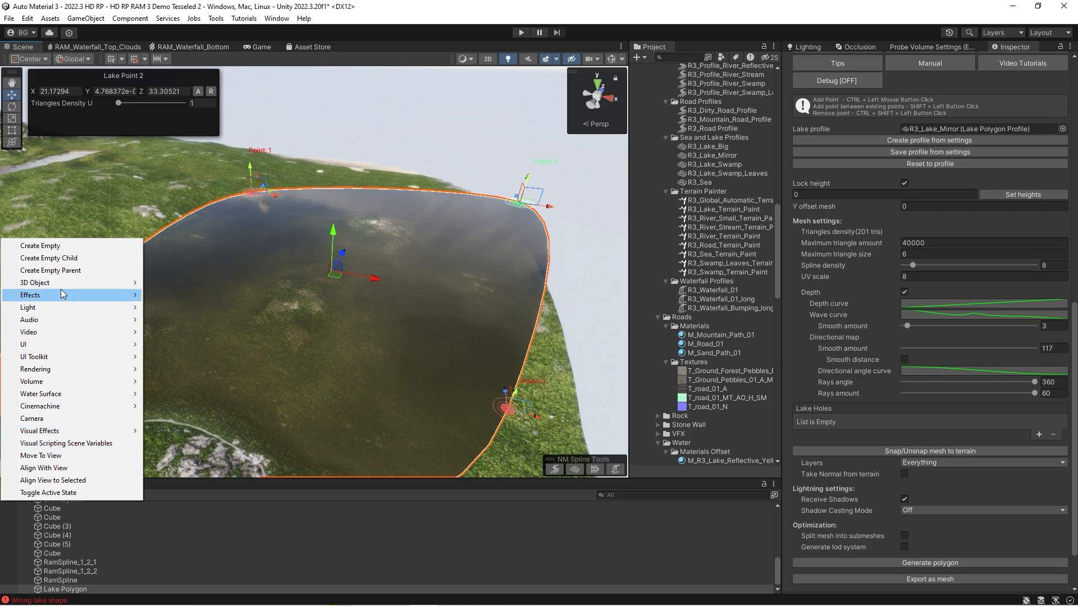
mouse_move(65, 285)
mouse_move(202, 402)
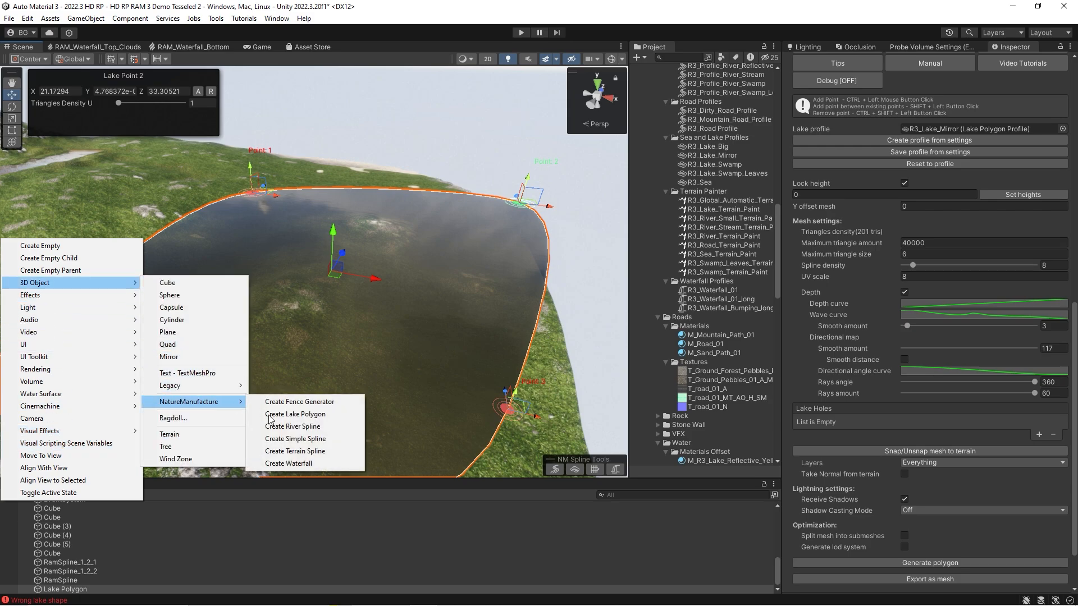
left_click(321, 414)
left_click(321, 414)
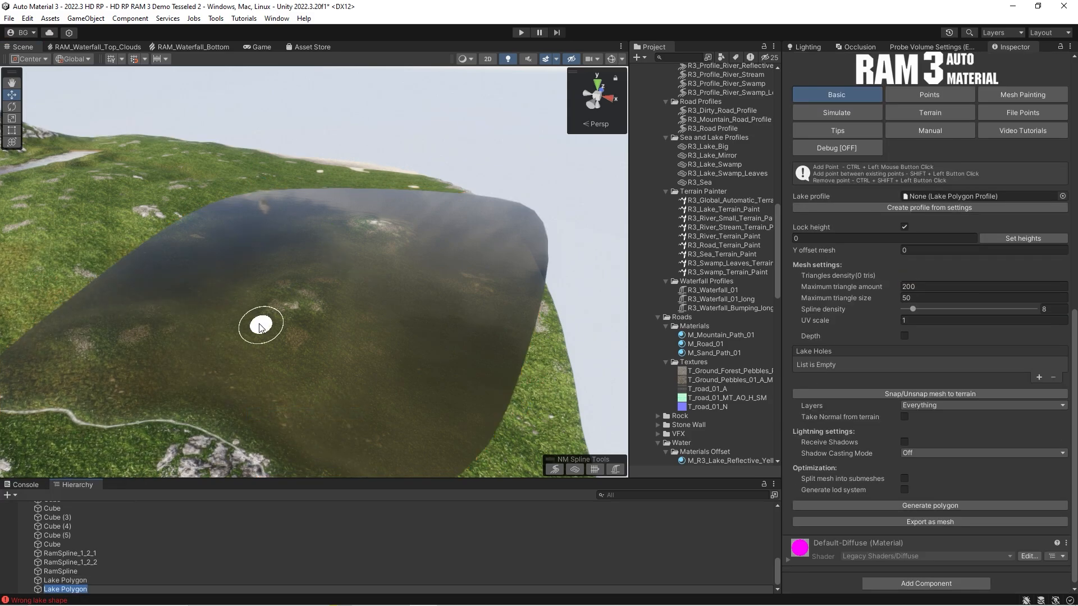
Outline the new polygon with four points around the raised ground in the middle of the existing lake
left_click(259, 322, "ctrl")
left_click(395, 241, "ctrl")
left_click(461, 309, "ctrl")
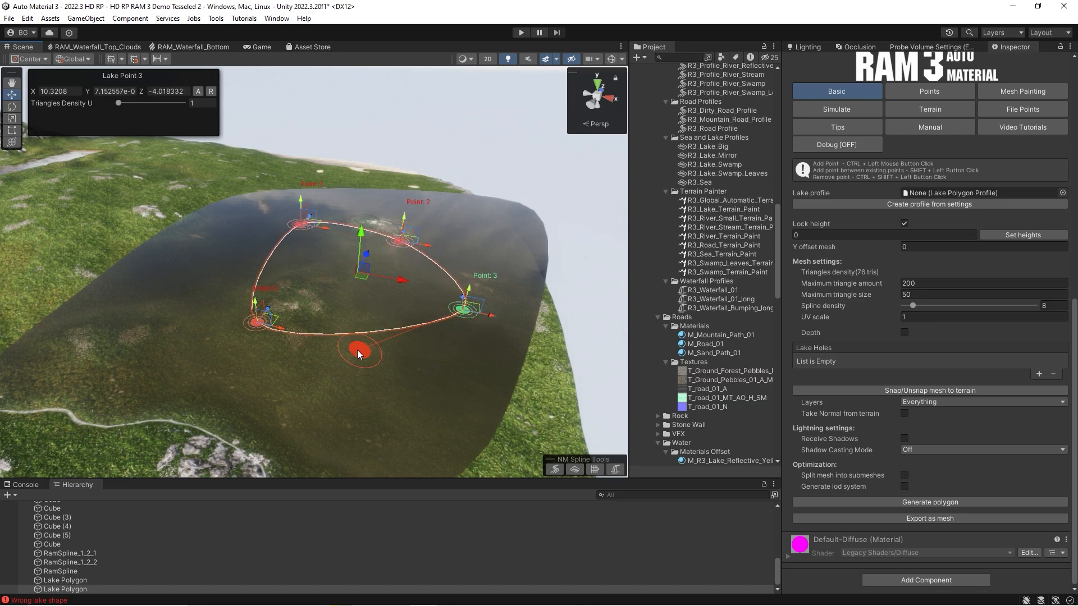
Add the small inner polygon as an entry in the large lake's Lake Holes list
left_click(75, 582)
scroll(921, 308, "down", 3)
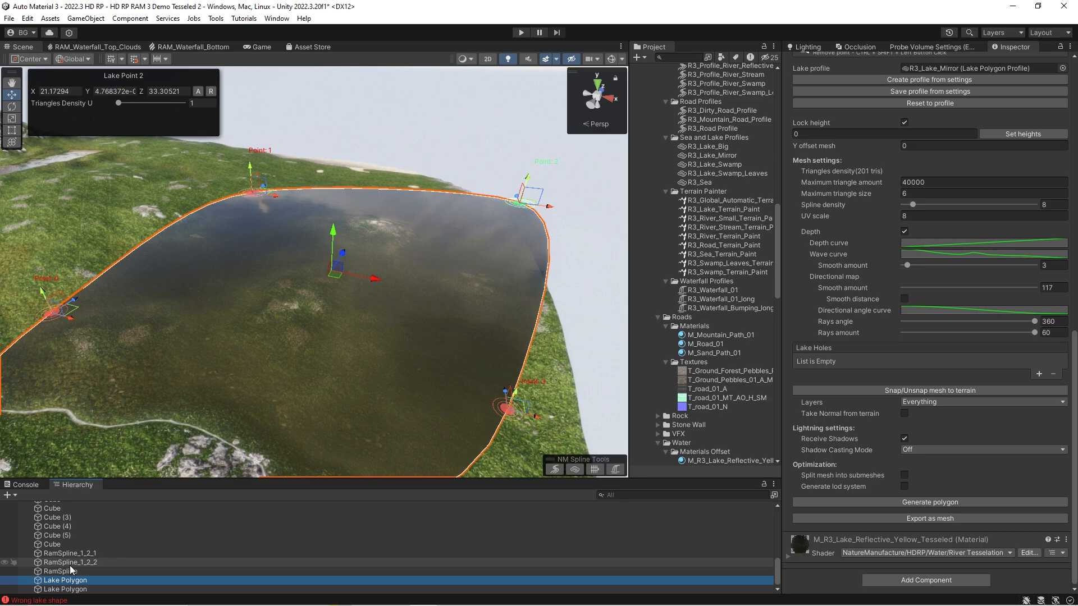
left_click_drag(70, 580, 653, 382)
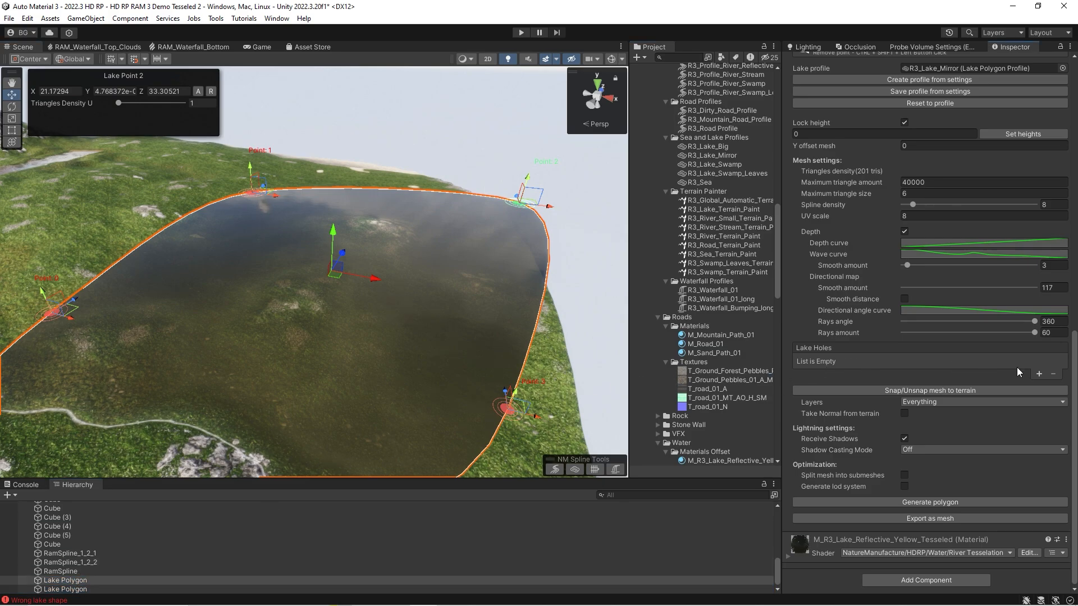
left_click(1038, 373)
left_click_drag(65, 590, 863, 365)
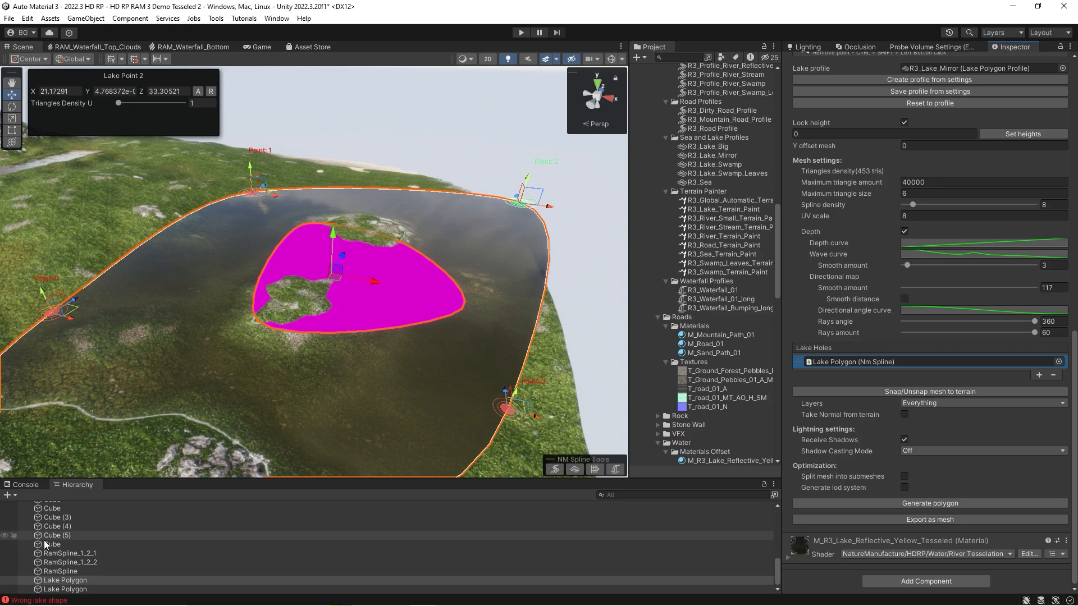
Disable the Mesh Renderer of the small inner lake polygon that serves as the hole
left_click(65, 590)
scroll(858, 184, "up", 10)
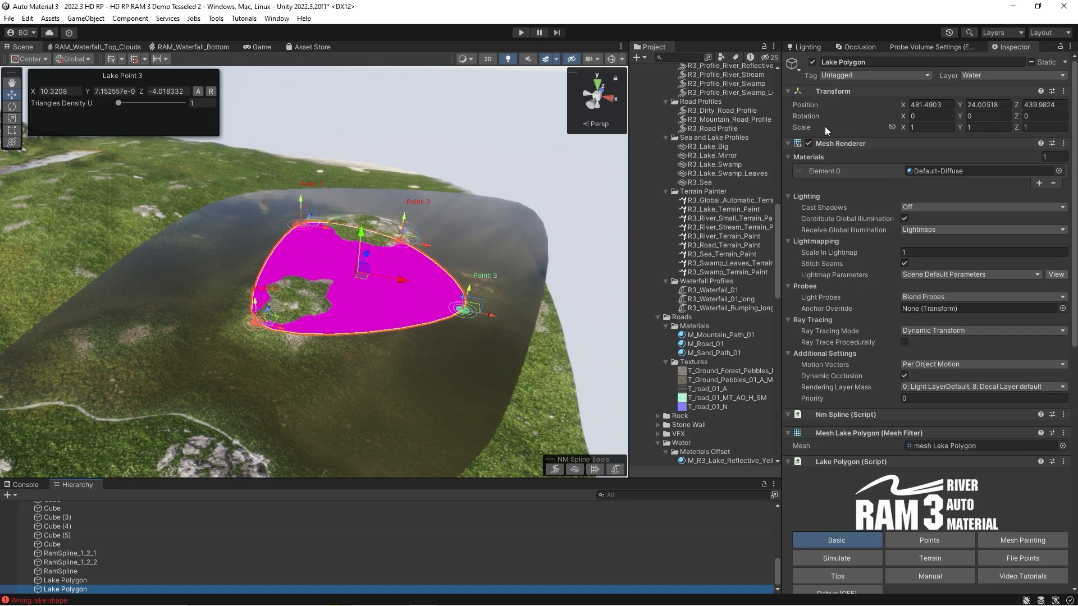
left_click(809, 143)
mouse_move(410, 232)
right_mouse_down()
mouse_move(341, 226)
mouse_move(392, 233)
mouse_move(423, 212)
mouse_move(414, 212)
right_mouse_up()
key("f")
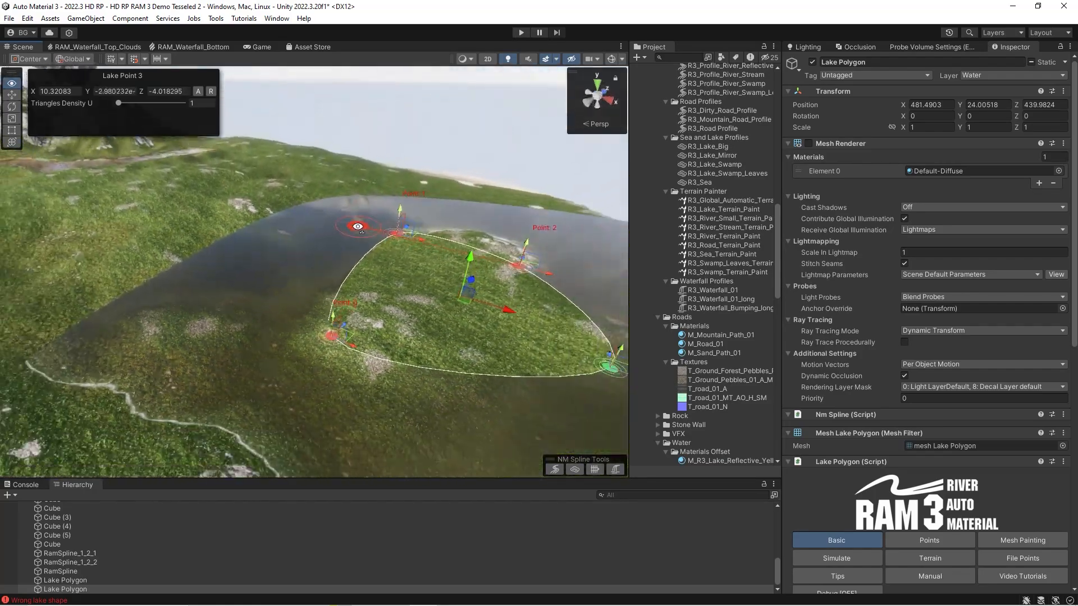
Select the large lake to examine its hole and view the sea with its small island
left_click(460, 253)
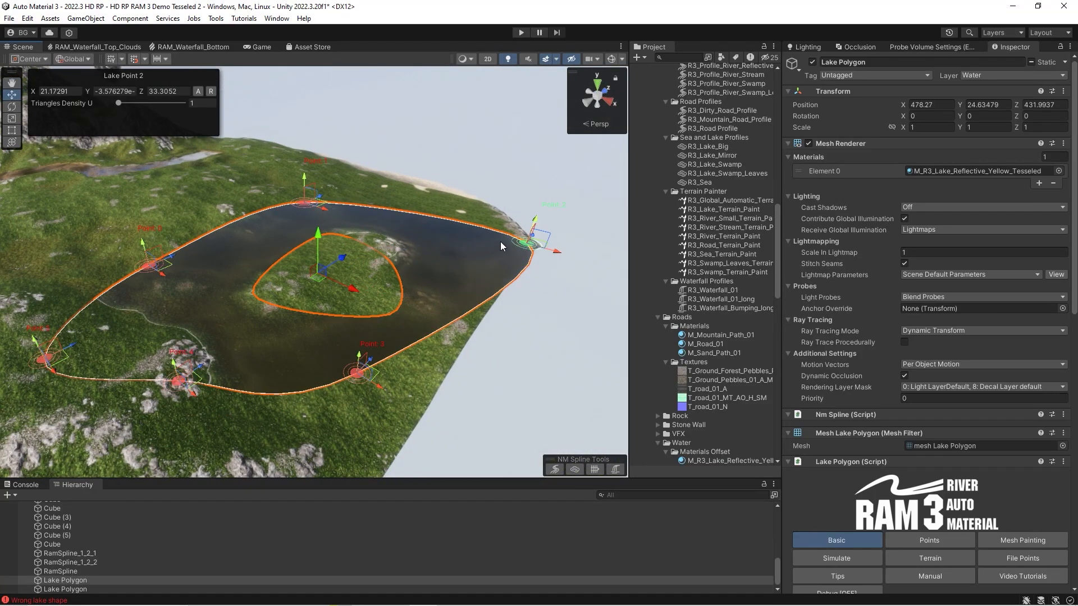
right_click_drag(500, 242, 480, 251)
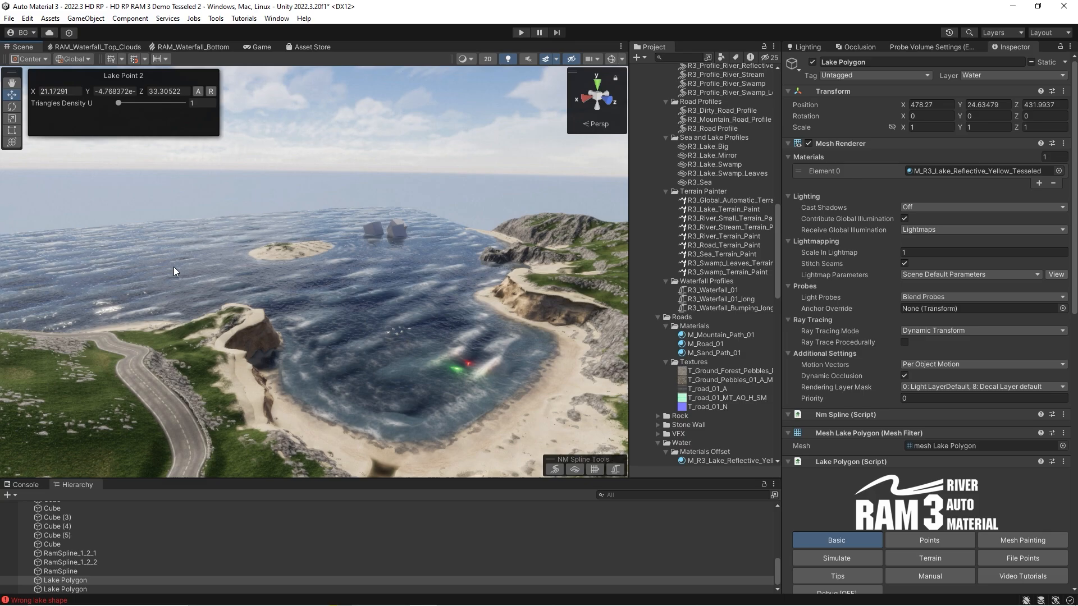
right_click_drag(214, 247, 520, 312)
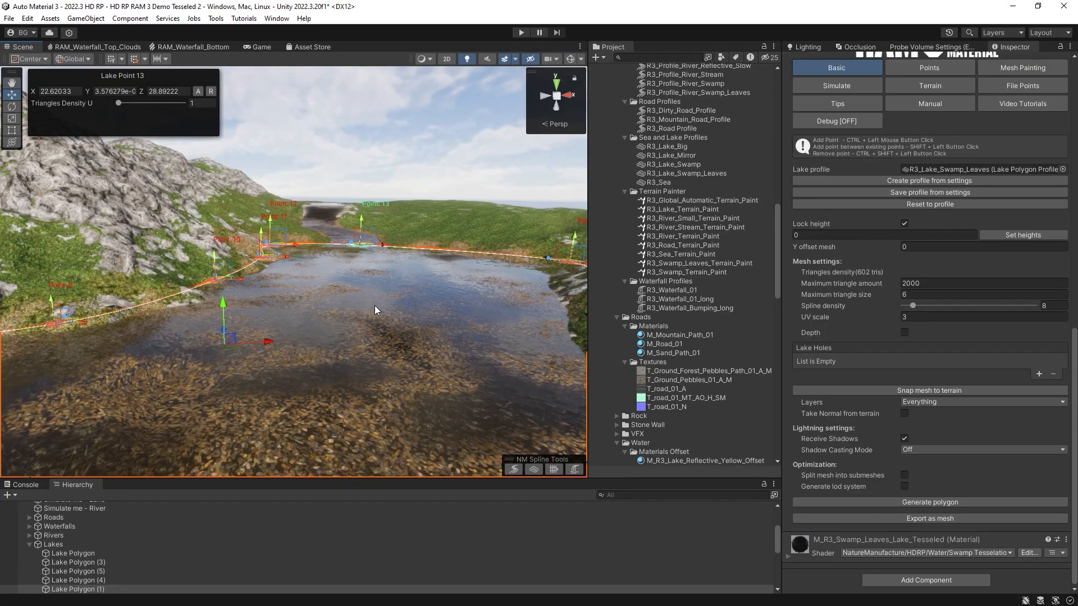
Try snapping the leaf-covered swamp lake's mesh to the terrain, inspect its edges, and unsnap the mesh
right_click_drag(375, 305, 353, 304)
left_click(887, 391)
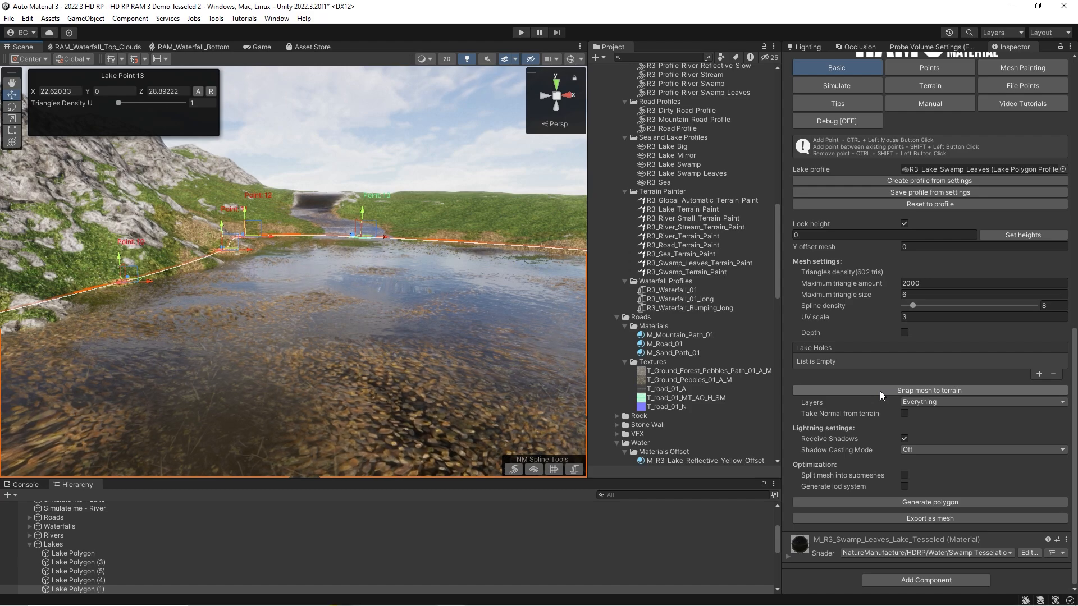
left_click(881, 391)
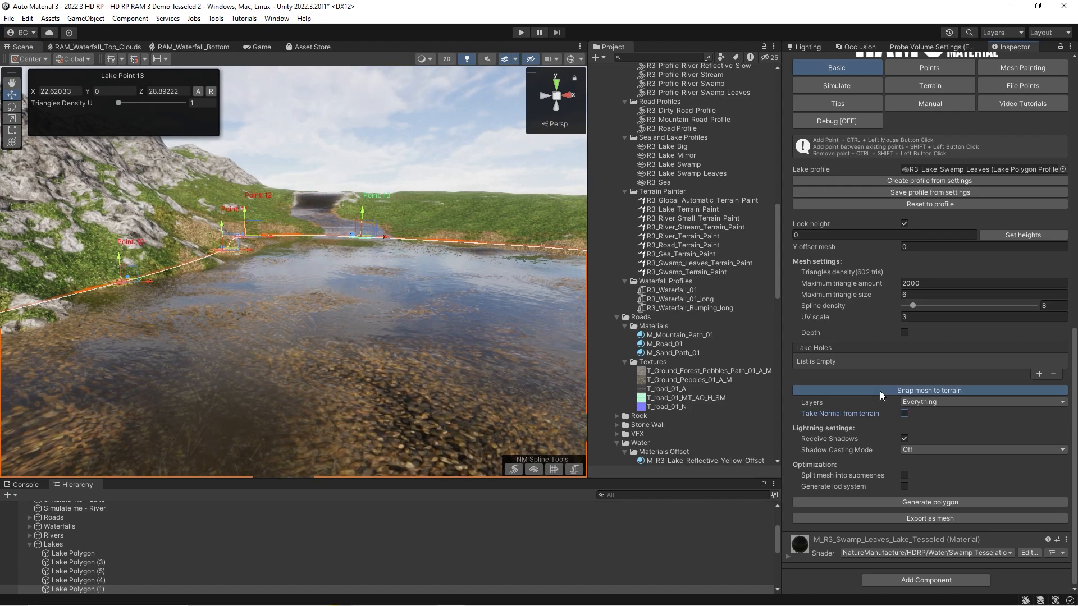
right_click_drag(323, 298, 495, 351)
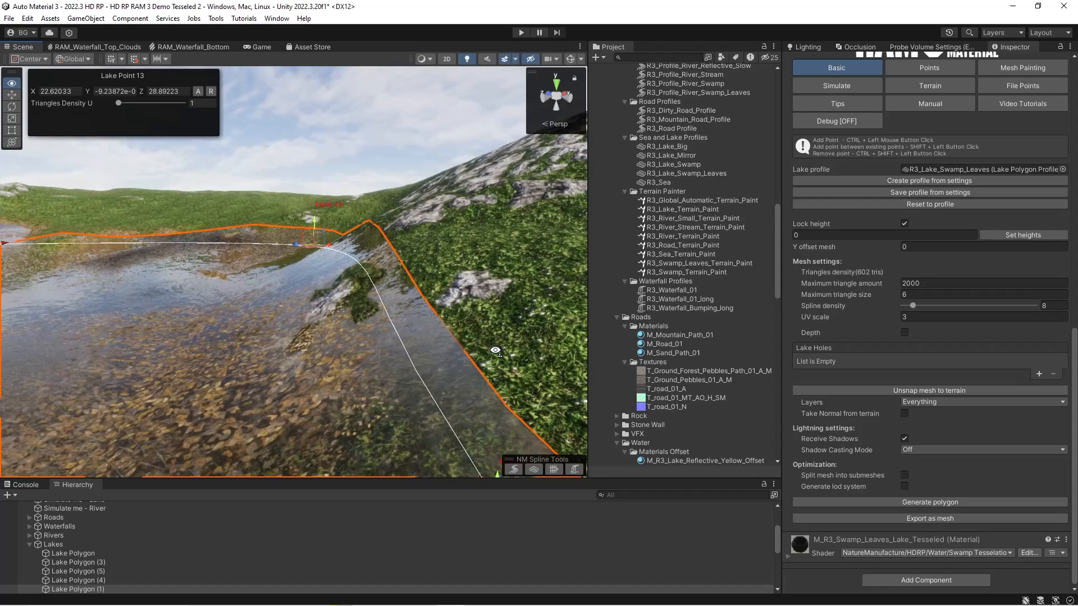
right_click_drag(337, 379, 483, 332)
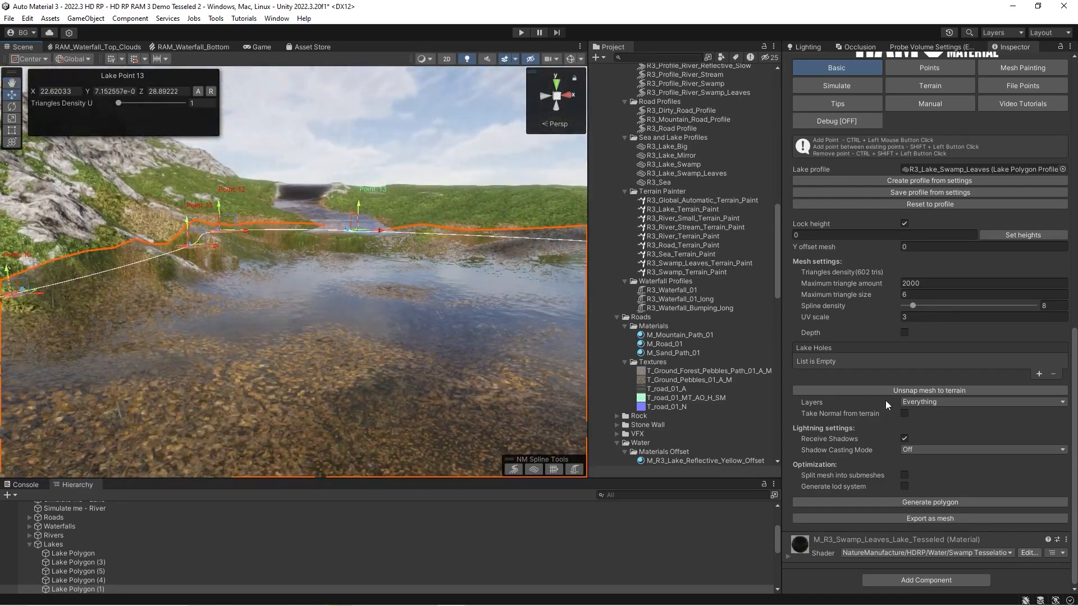
left_click(854, 391)
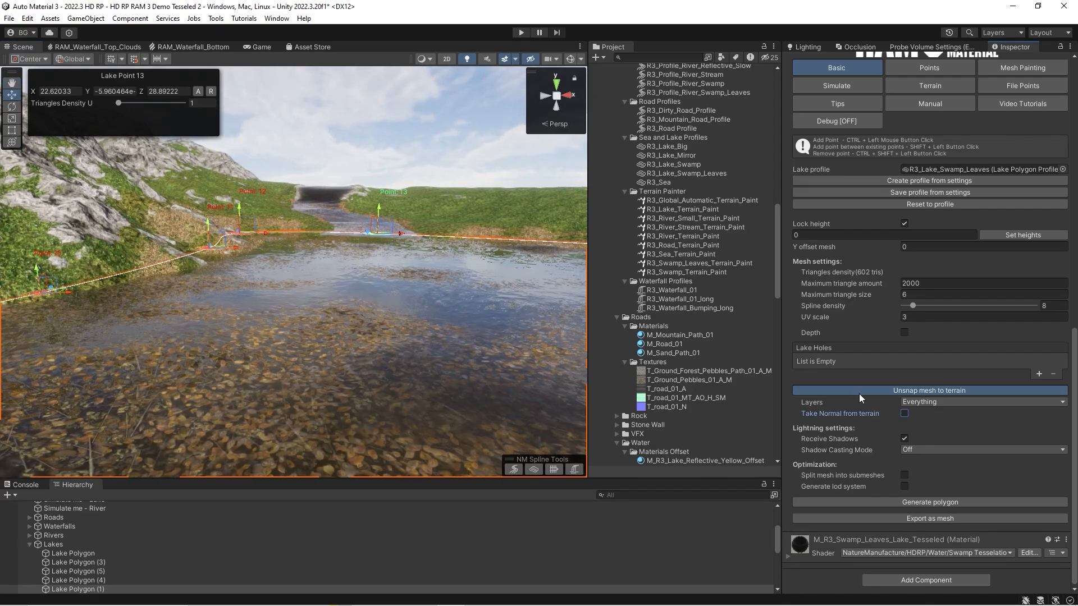
Examine the unsnapped swamp lake's shoreline along the rocks and grass and its junction with the river
left_click_drag(188, 289, 250, 323, "alt")
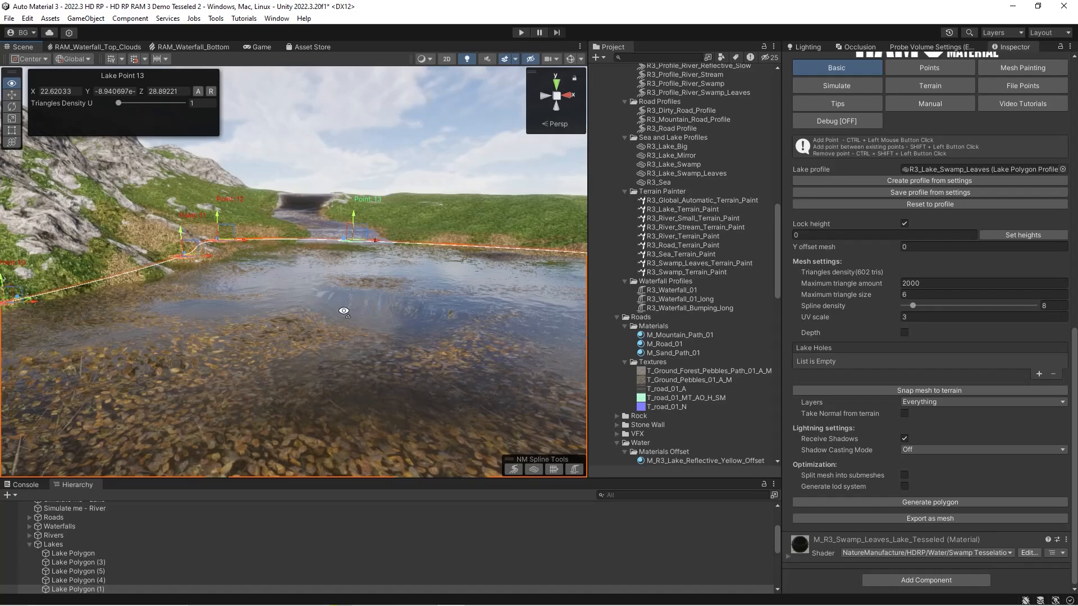
left_click_drag(344, 311, 366, 315, "alt")
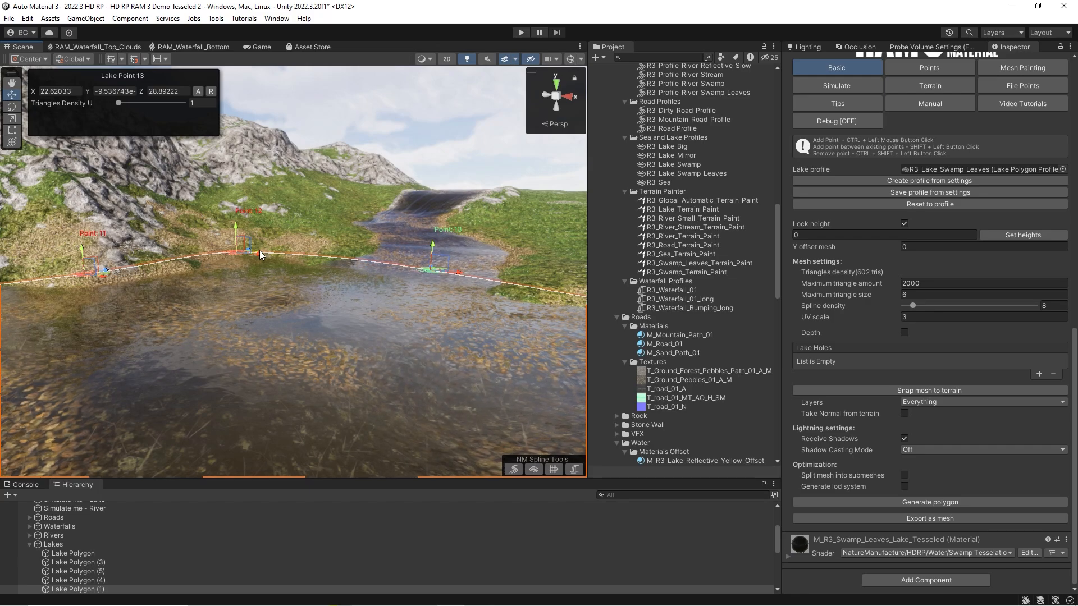
left_click_drag(260, 255, 253, 253, "alt")
left_click_drag(150, 262, 109, 293, "alt")
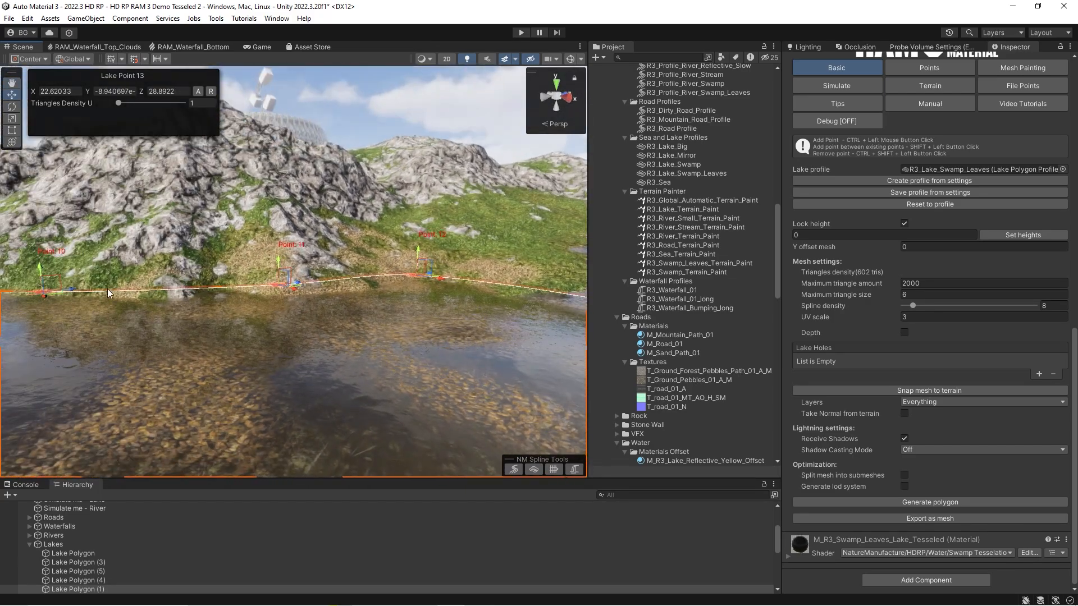
left_click_drag(337, 275, 498, 285, "alt")
left_click_drag(279, 332, 366, 322, "alt")
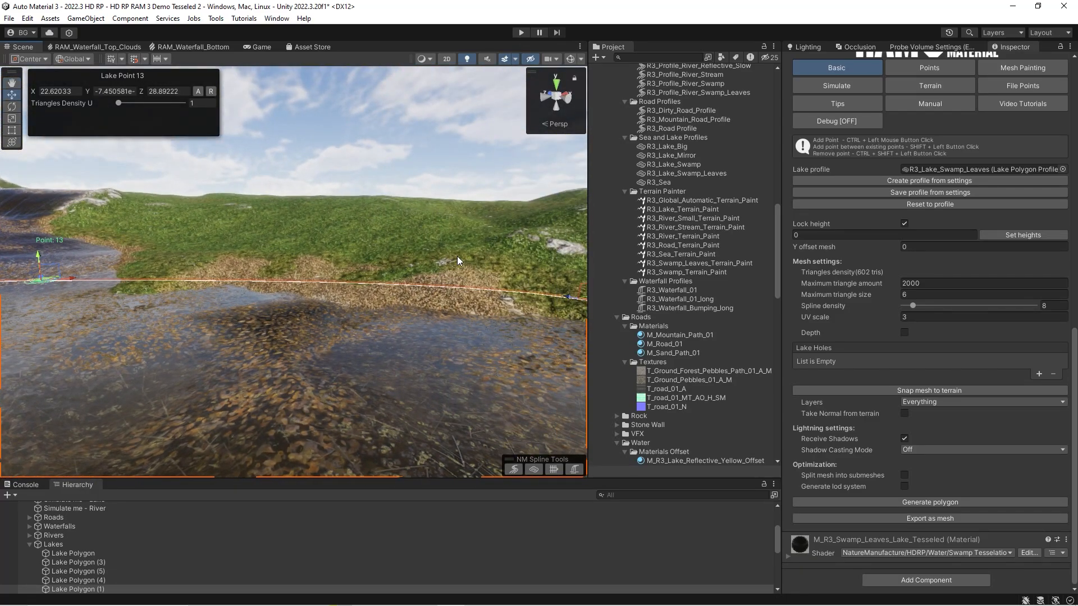
mouse_move(457, 260)
left_mouse_down("alt")
mouse_move(345, 255)
mouse_move(424, 269)
mouse_move(396, 274)
mouse_move(450, 287)
mouse_move(428, 292)
mouse_move(472, 271)
left_mouse_up("alt")
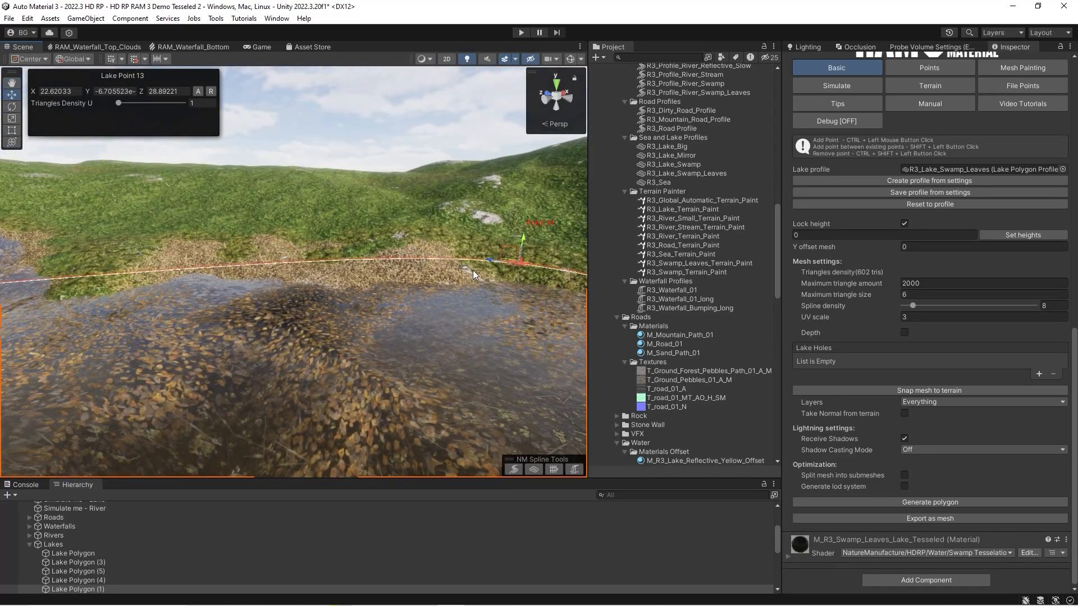
right_click_drag(340, 262, 379, 291)
left_click_drag(375, 267, 396, 243, "alt")
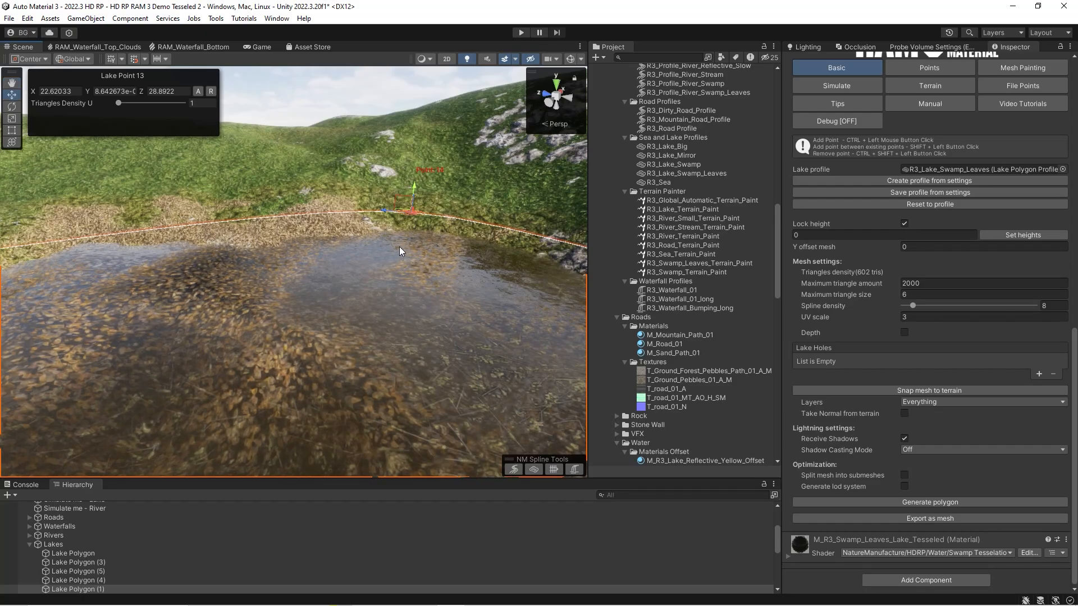
right_click_drag(424, 264, 447, 277)
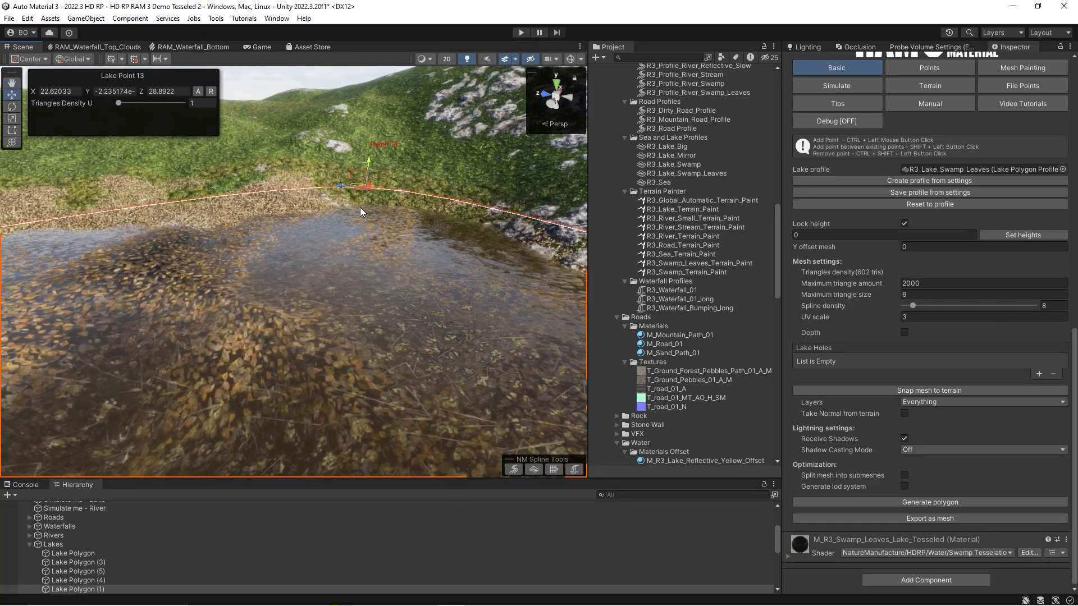
right_click_drag(337, 235, 298, 261)
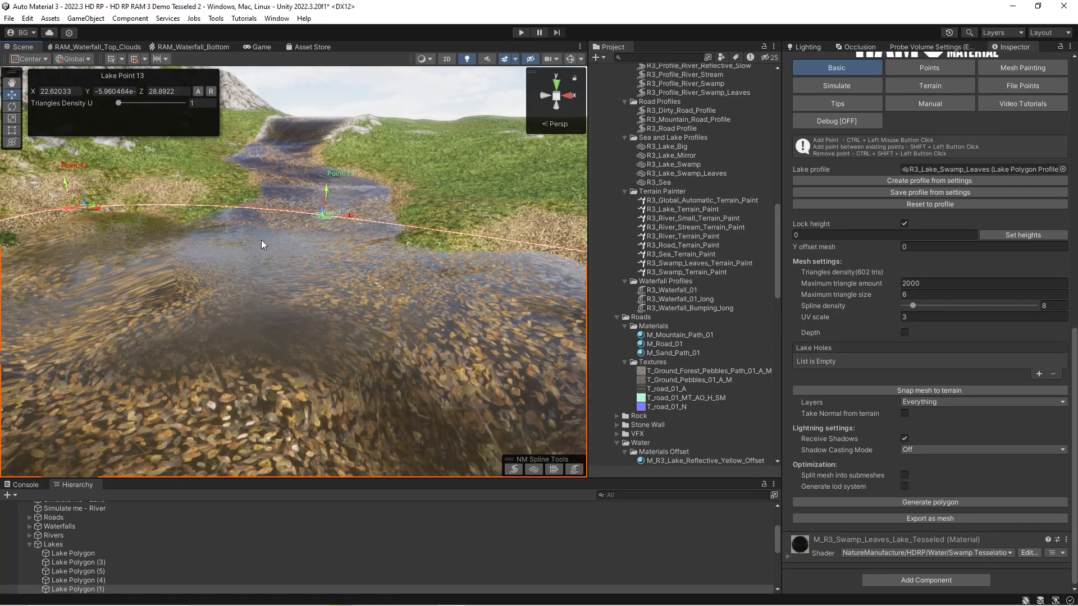
right_click_drag(493, 250, 586, 247)
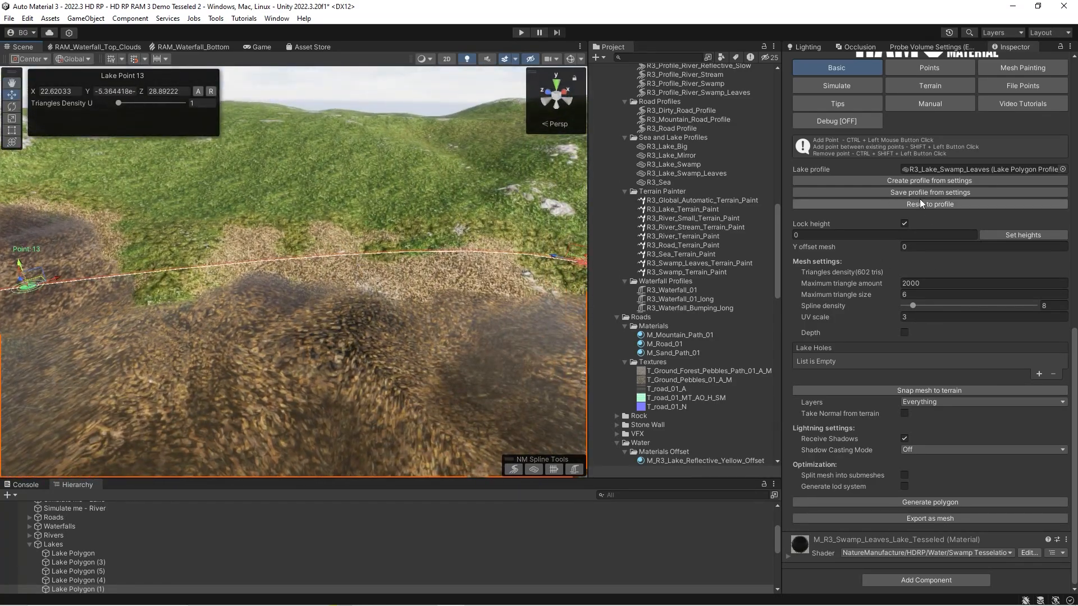
Look through the swamp lake's Mesh Painting and Points settings, then return to its Basic settings
scroll(926, 191, "up", 3)
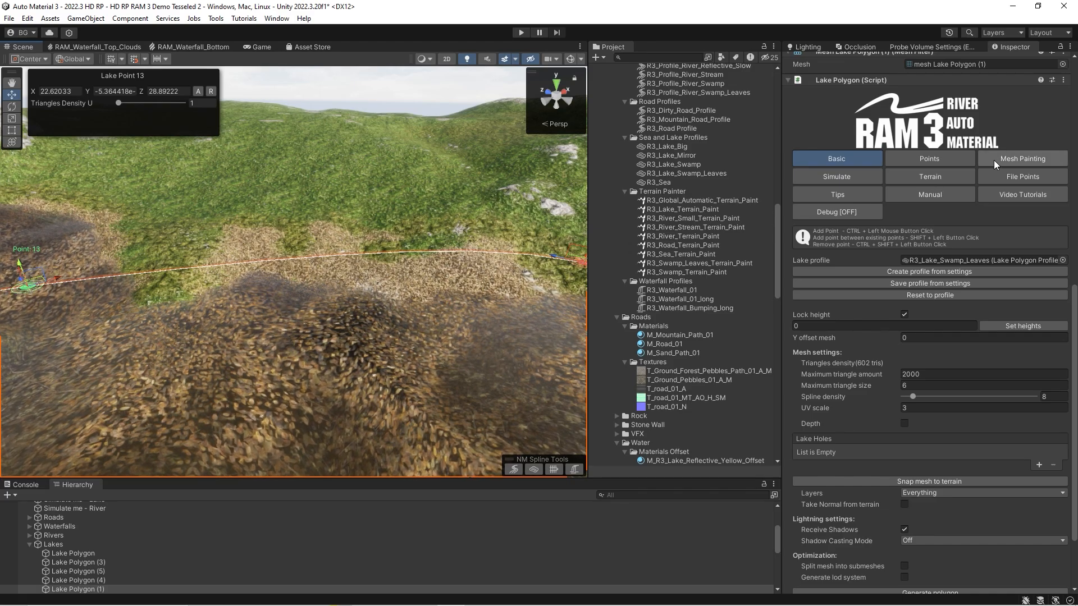
left_click(1009, 163)
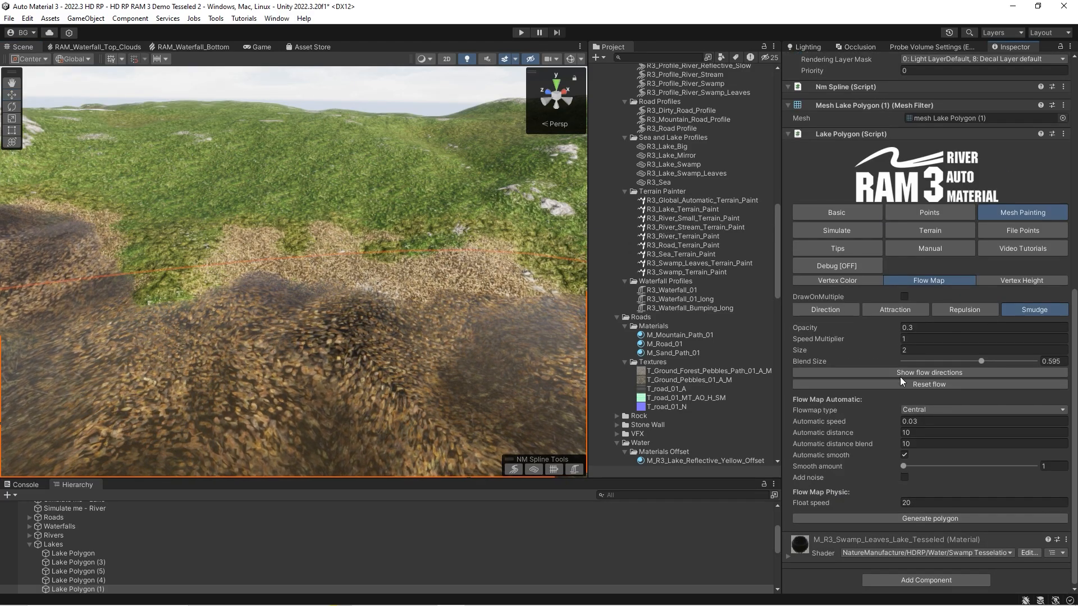
mouse_move(567, 371)
right_mouse_down()
mouse_move(356, 337)
mouse_move(111, 336)
mouse_move(113, 364)
right_mouse_up()
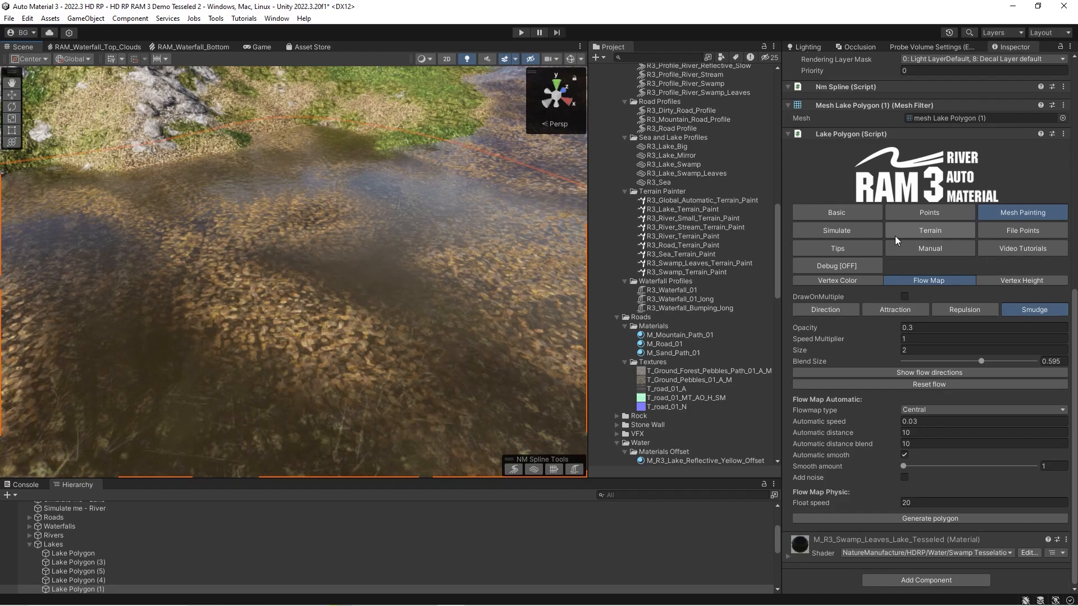
left_click(960, 214)
right_click_drag(426, 280, 325, 242)
left_click(836, 212)
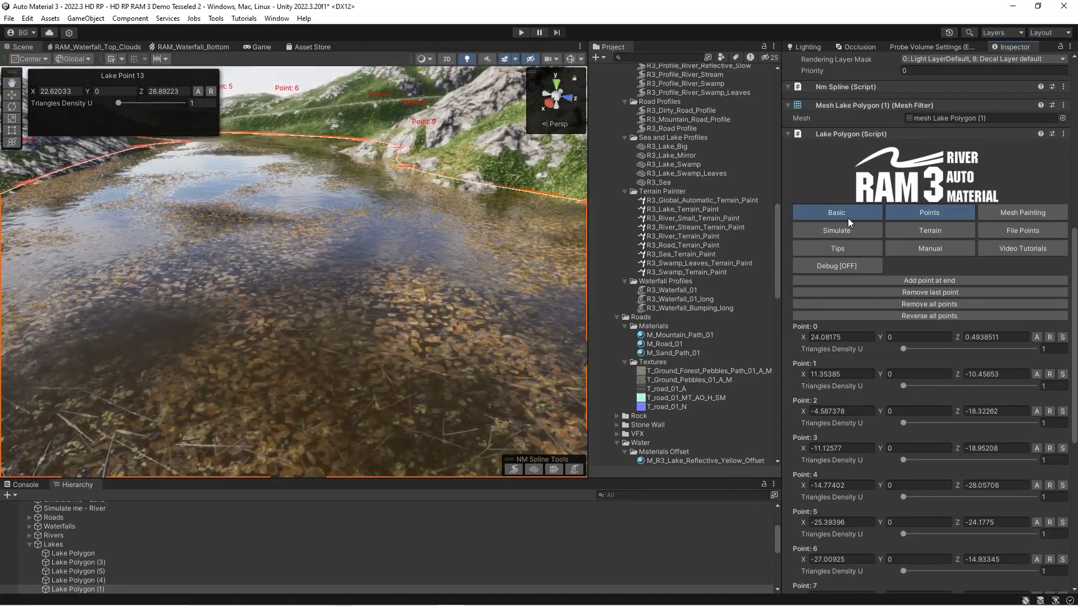
mouse_move(326, 281)
right_mouse_down()
mouse_move(354, 281)
mouse_move(335, 289)
right_mouse_up()
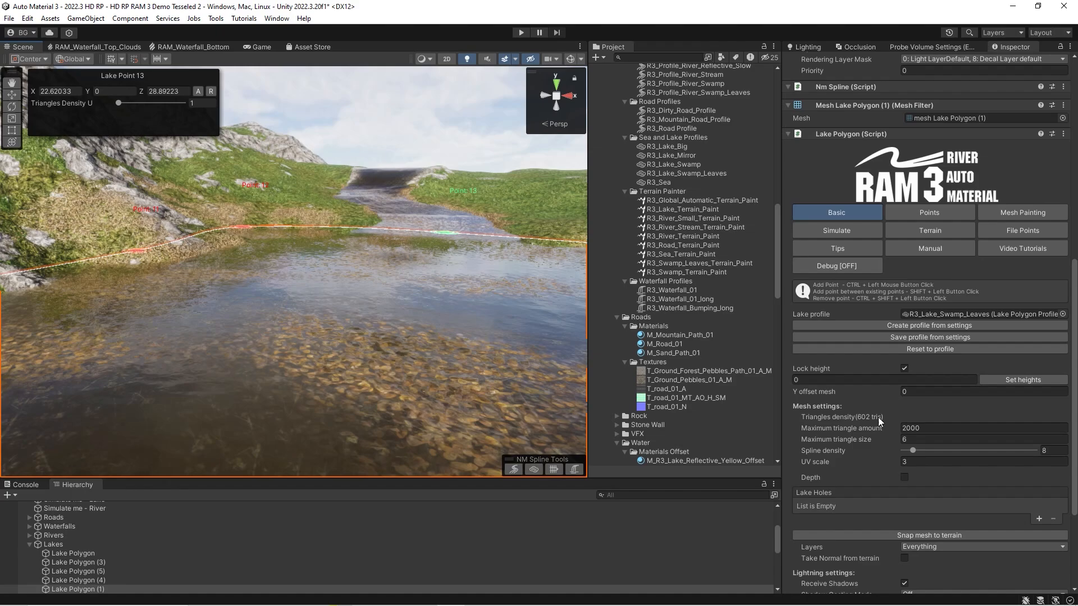
Examine the swamp lake's terrain snapping options and its water surface near the river mouth
left_click(917, 535)
right_click_drag(327, 302, 393, 311)
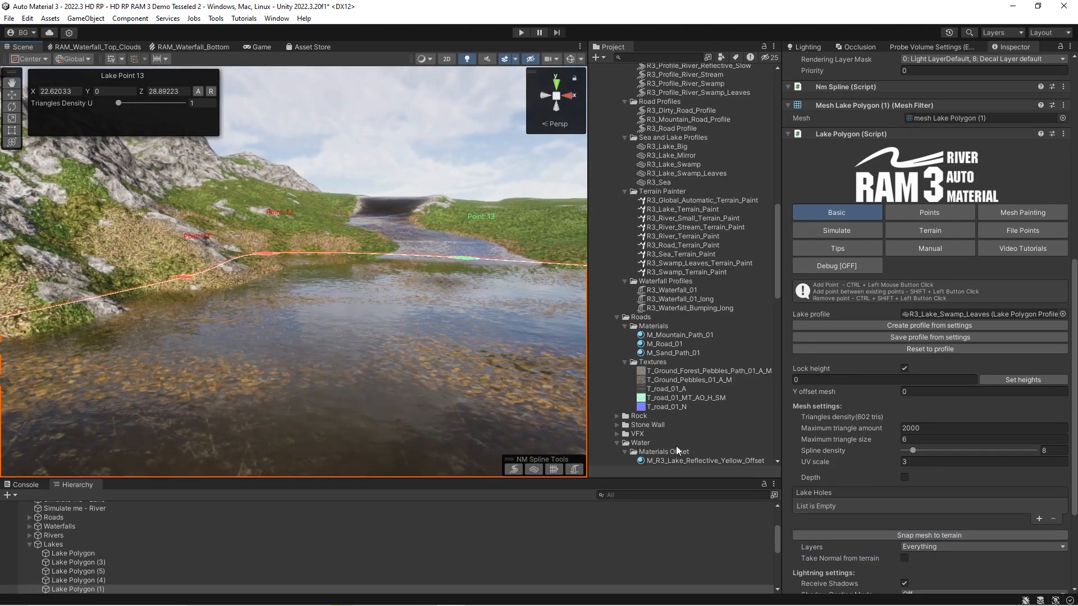
scroll(871, 497, "down", 3)
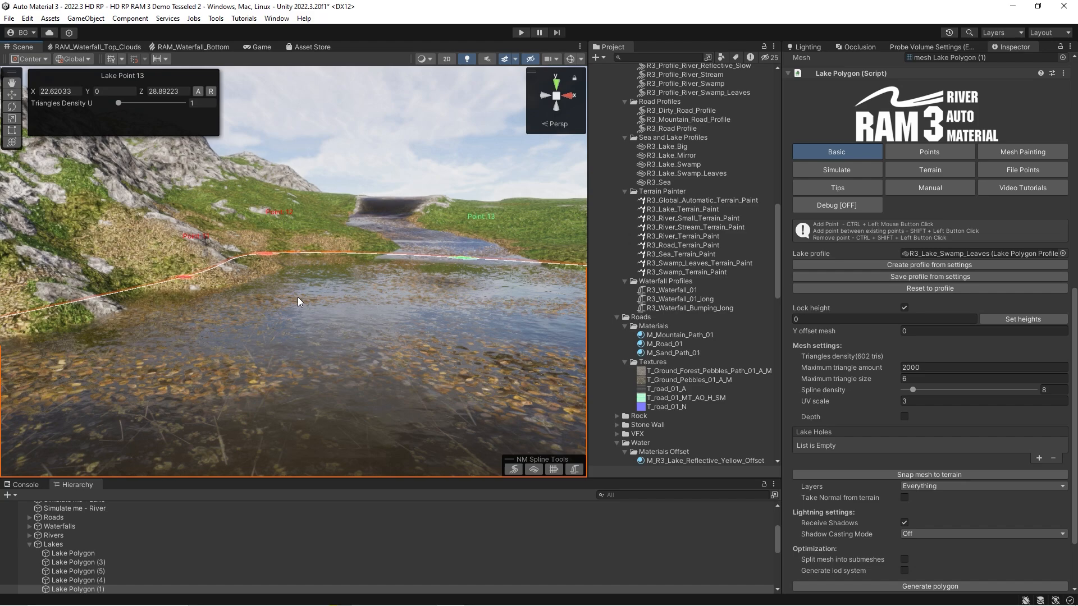
left_click(910, 487)
right_click_drag(328, 330, 303, 325)
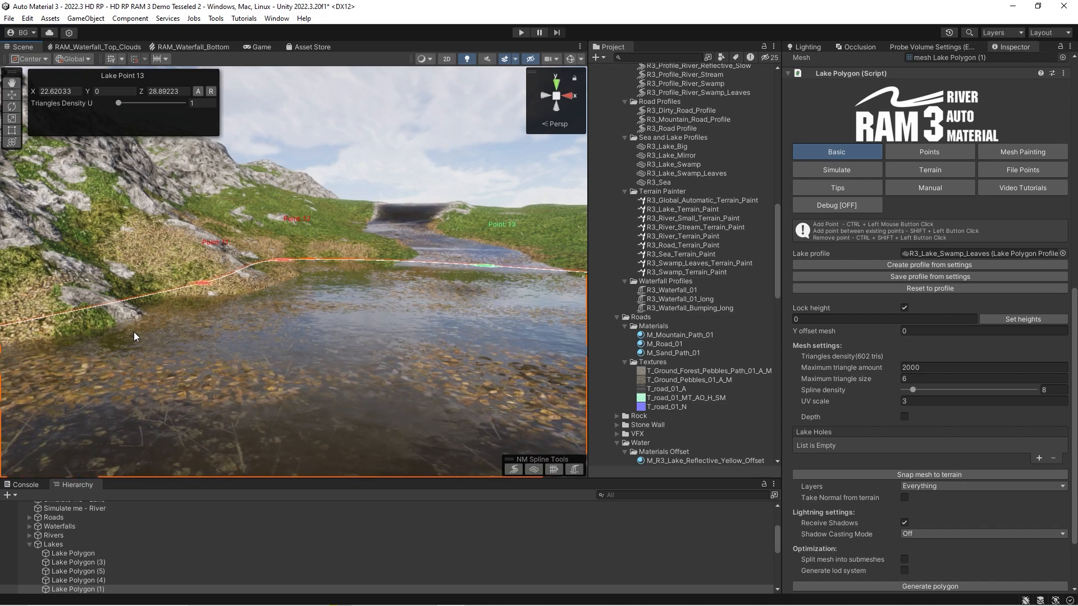
right_click_drag(216, 325, 370, 296)
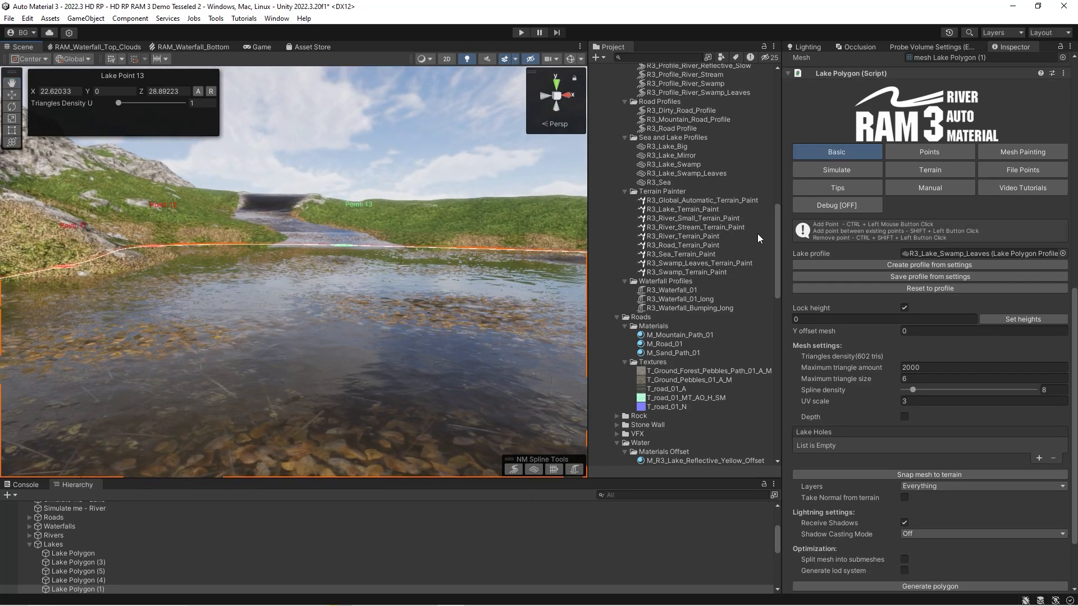
Check the swamp lake's Terrain settings and list the layers available for snapping in its Basic settings
left_click(926, 173)
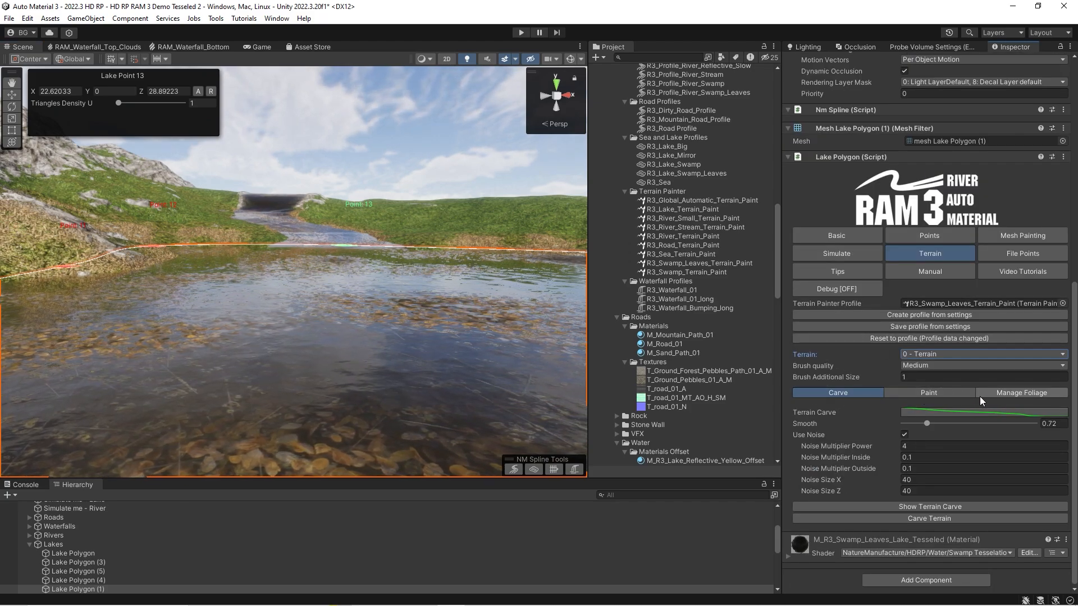
left_click(836, 237)
mouse_move(457, 295)
right_mouse_down()
mouse_move(428, 293)
mouse_move(440, 298)
right_mouse_up()
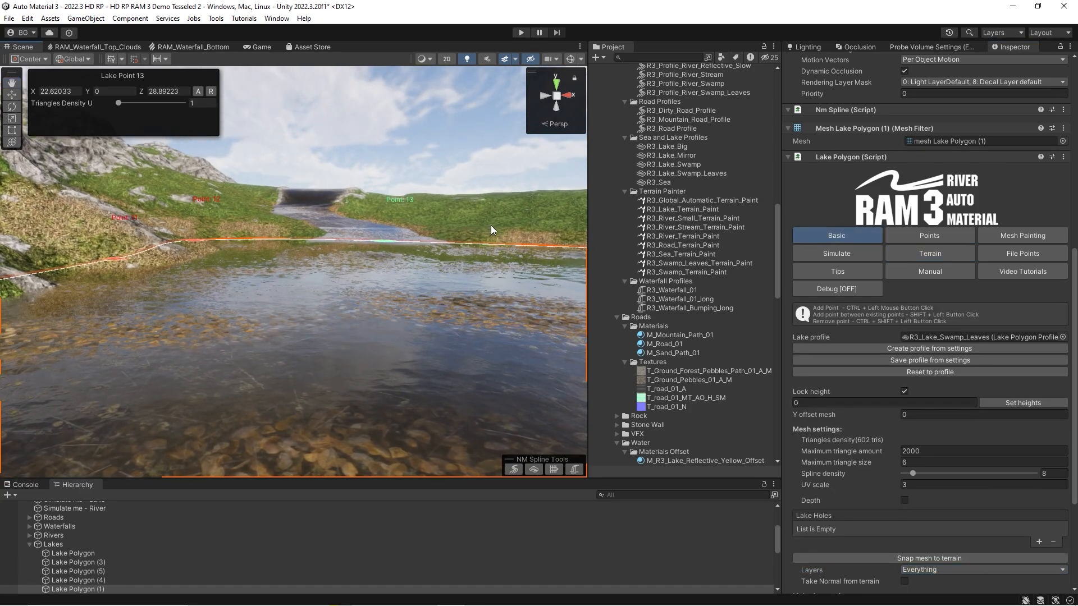
scroll(869, 404, "down", 1)
scroll(861, 347, "down", 1)
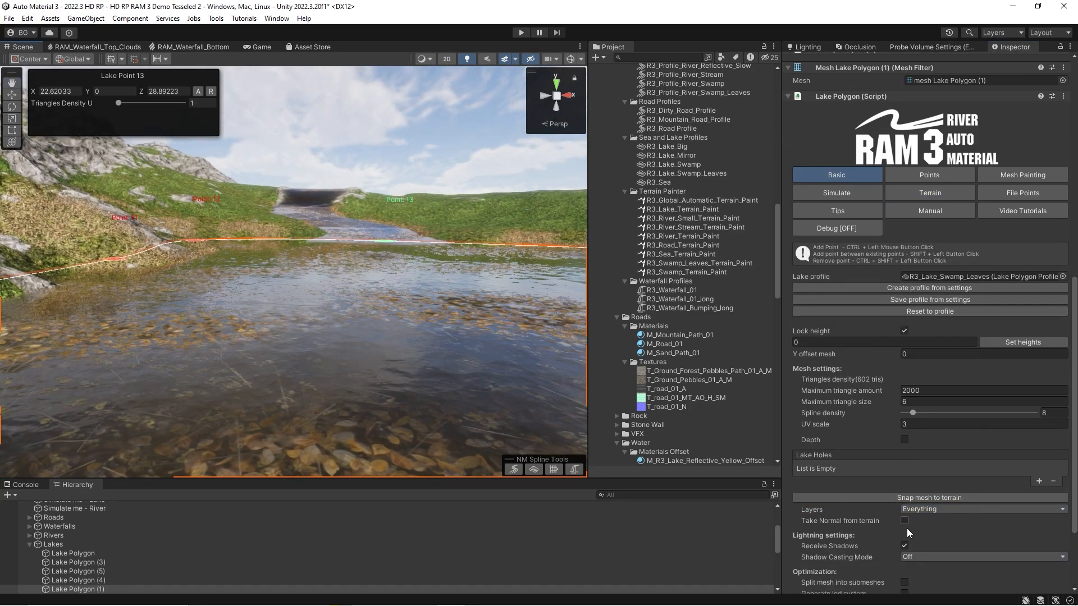
left_click(911, 511)
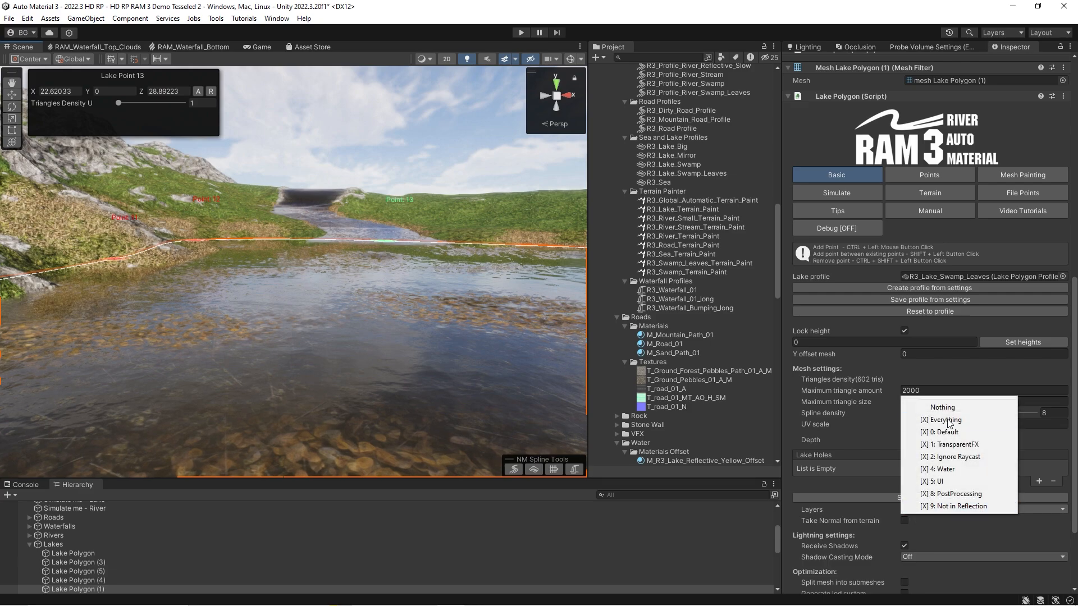
Enable Take Normal from terrain for the swamp lake and examine the reflections on its surface
mouse_move(433, 334)
right_mouse_down()
mouse_move(446, 335)
mouse_move(431, 334)
right_mouse_up()
right_click_drag(431, 337, 377, 343)
key("w")
right_click_drag(429, 303, 398, 301)
scroll(870, 449, "down", 3)
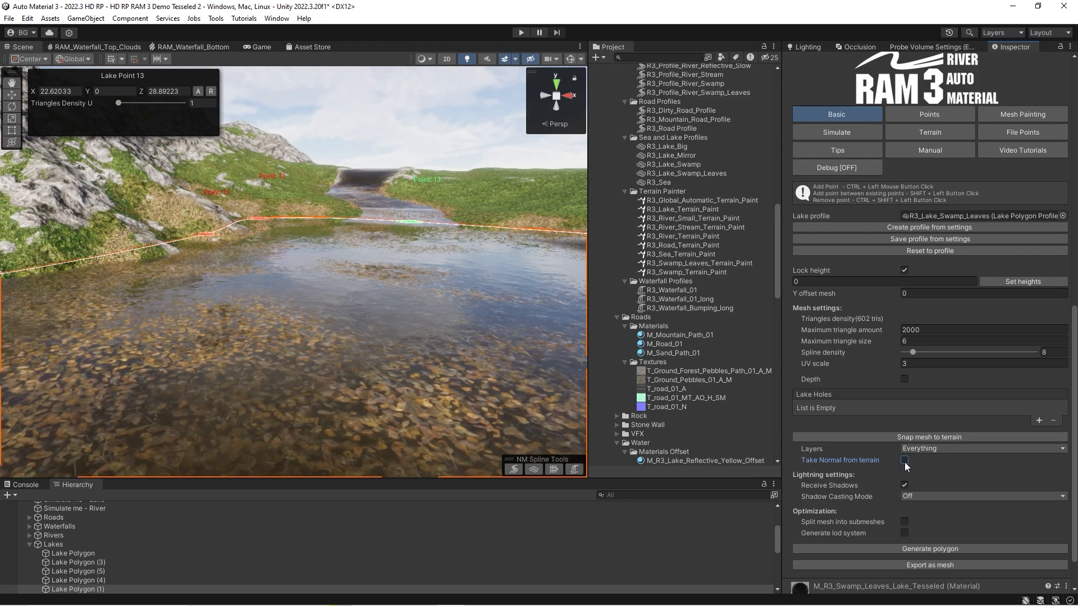
right_click_drag(336, 303, 132, 352)
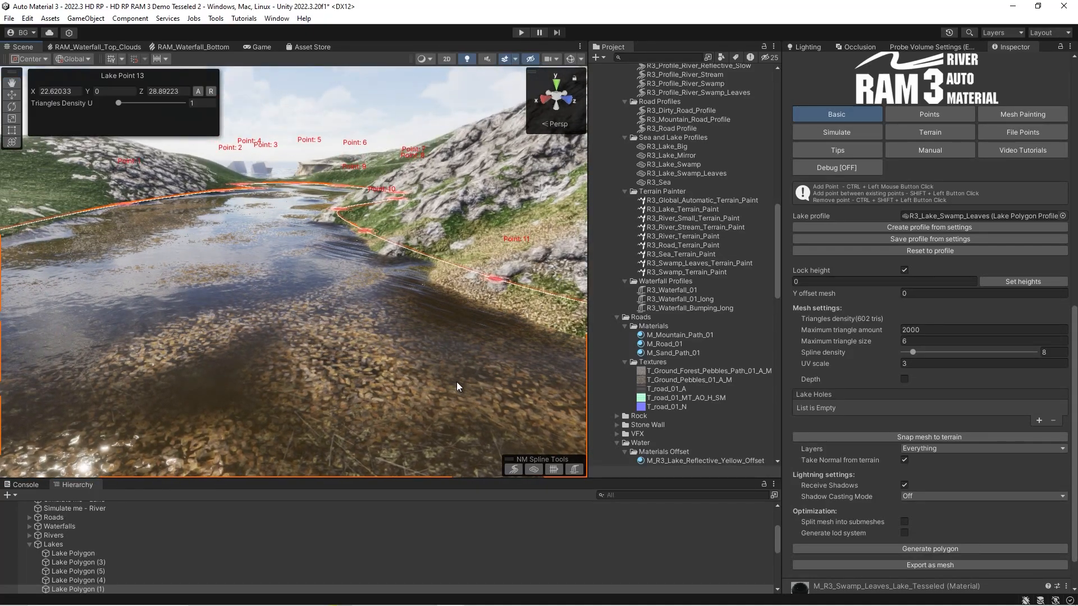
right_click_drag(277, 191, 364, 375)
key("s")
key("w")
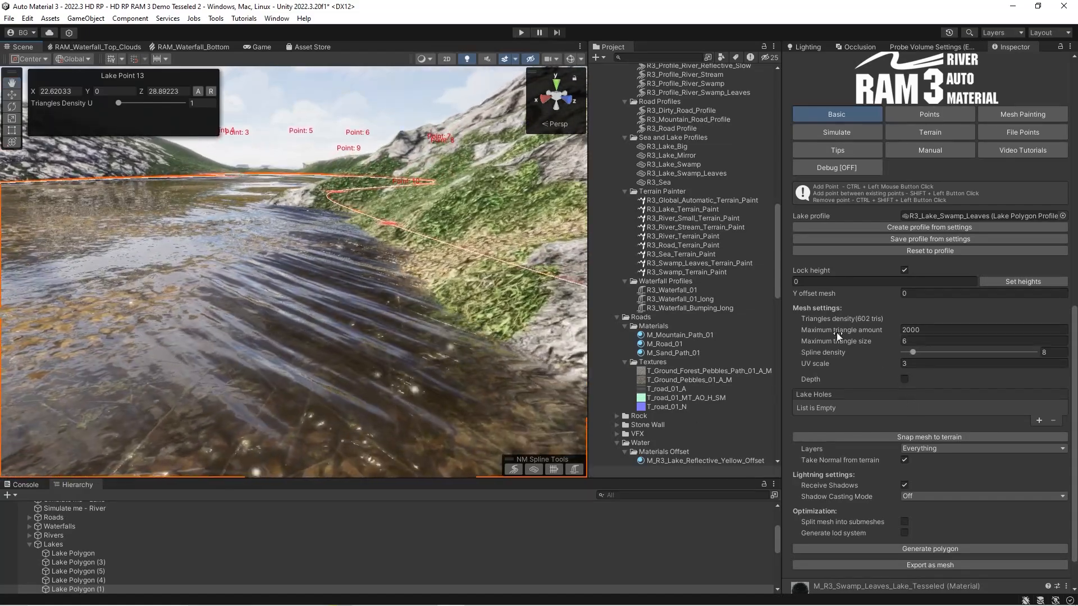
Turn Take Normal from terrain off and on again, and compare the water's shading along the slope
left_click(906, 461)
left_click(906, 460)
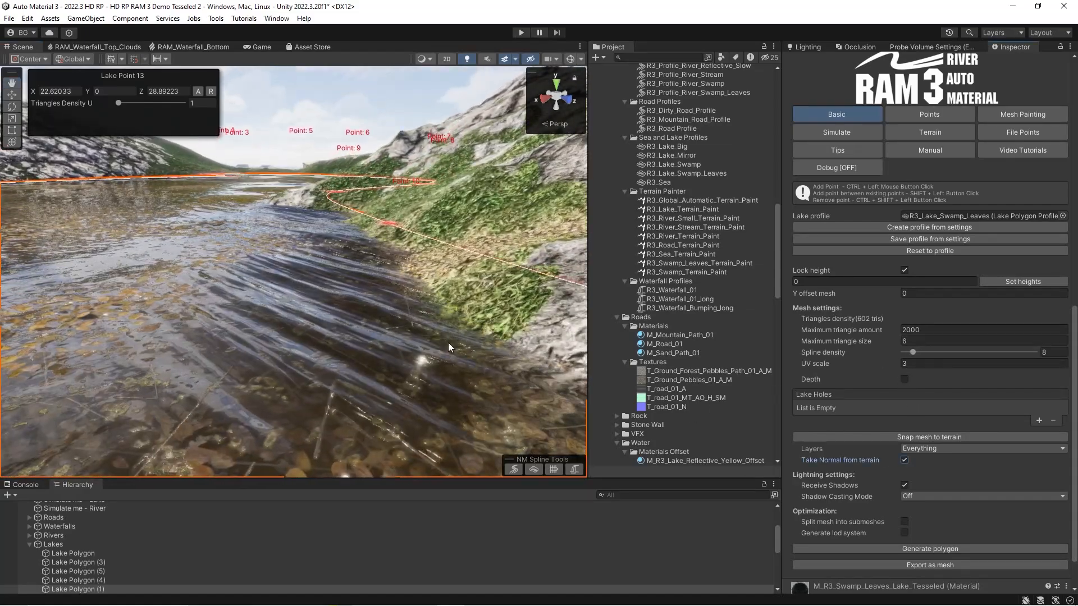
mouse_move(311, 326)
right_mouse_down()
mouse_move(285, 327)
mouse_move(314, 364)
mouse_move(309, 306)
right_mouse_up()
key("q")
key("e")
right_click_drag(307, 238, 374, 255)
key("w")
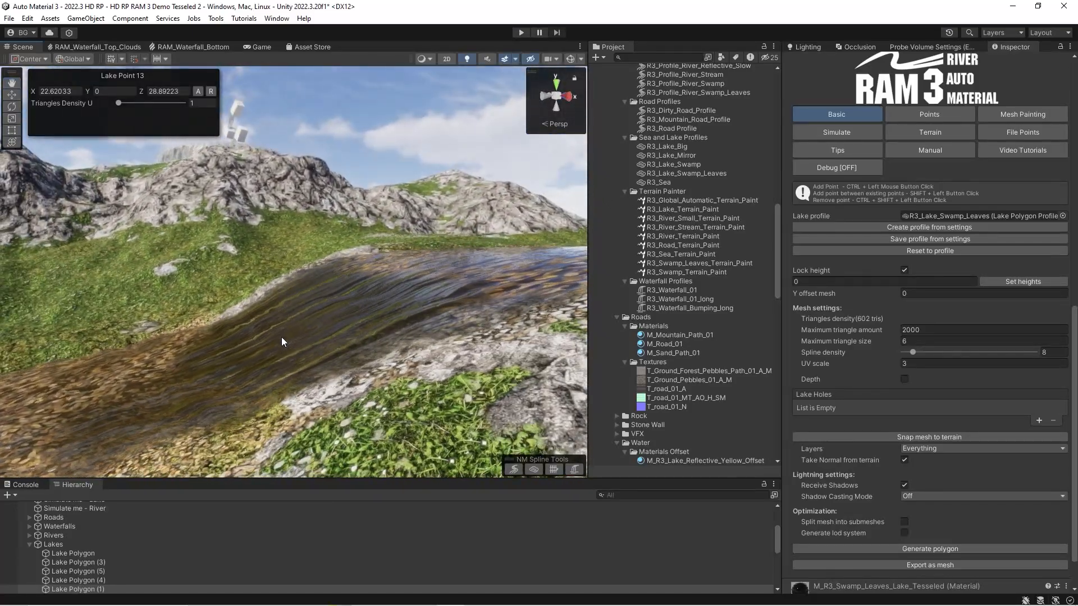
key("a")
right_click_drag(338, 331, 359, 341)
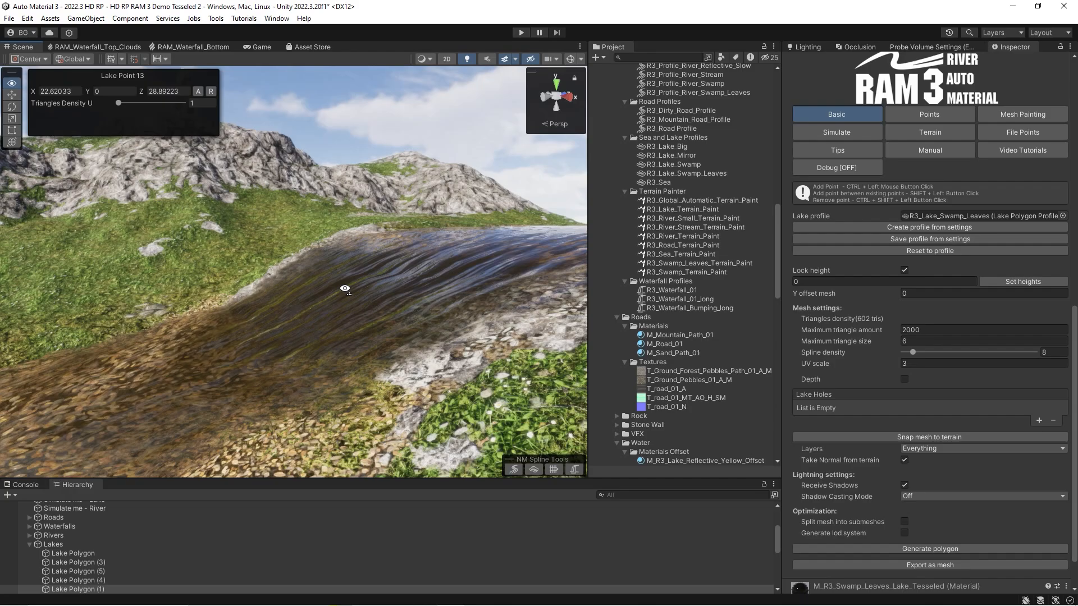
Inspect the swamp lake's reflections towards the river tunnel and disable Take Normal from terrain
right_click_drag(344, 286, 130, 313)
mouse_move(314, 323)
right_mouse_down()
mouse_move(259, 329)
mouse_move(274, 345)
mouse_move(314, 351)
mouse_move(362, 330)
mouse_move(308, 312)
right_mouse_up()
key("w")
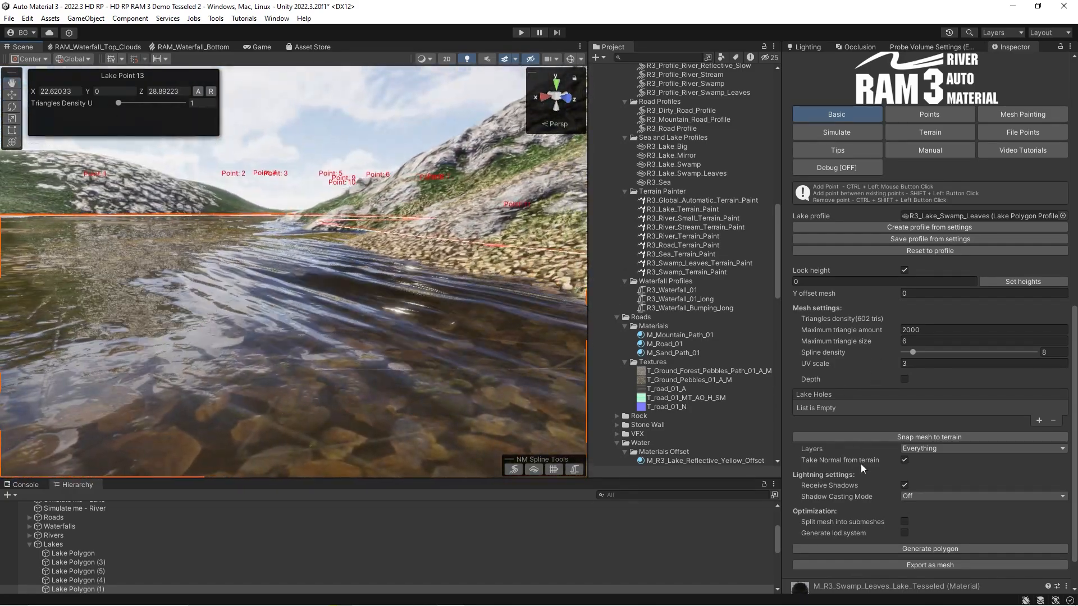
right_click_drag(385, 321, 271, 287)
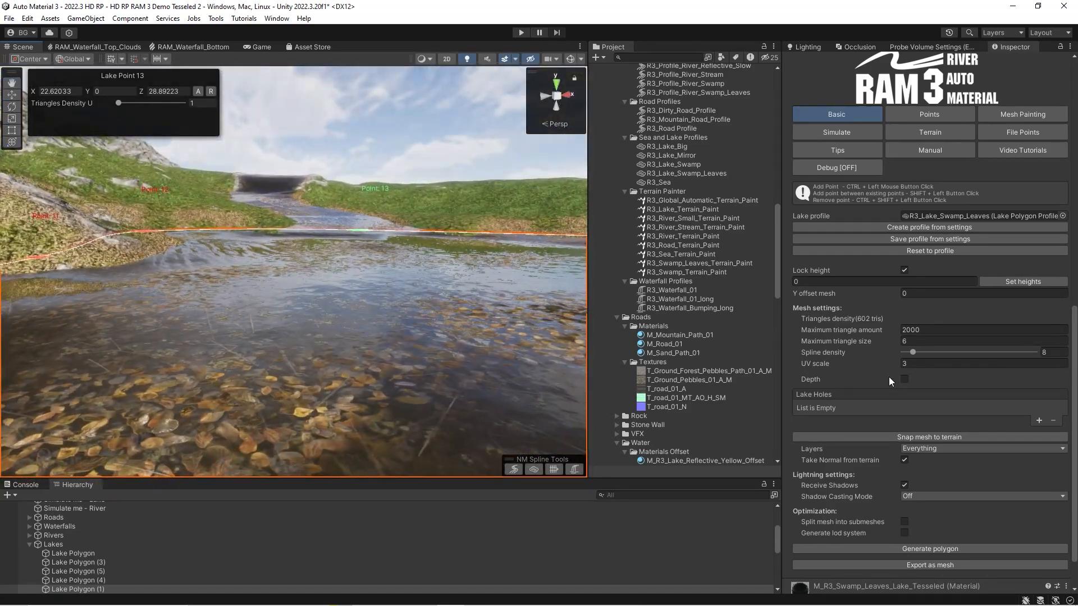
right_click_drag(232, 260, 250, 247)
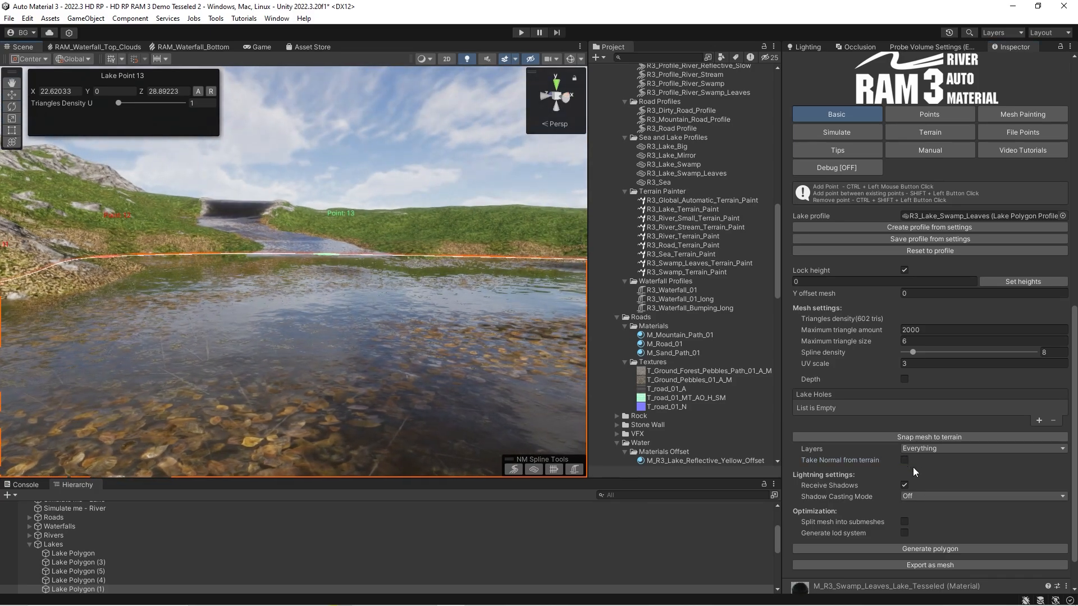
Try Shadow Casting Mode On while viewing from beneath the swamp lake, restore it to Off, and inspect the surface
scroll(885, 442, "down", 2)
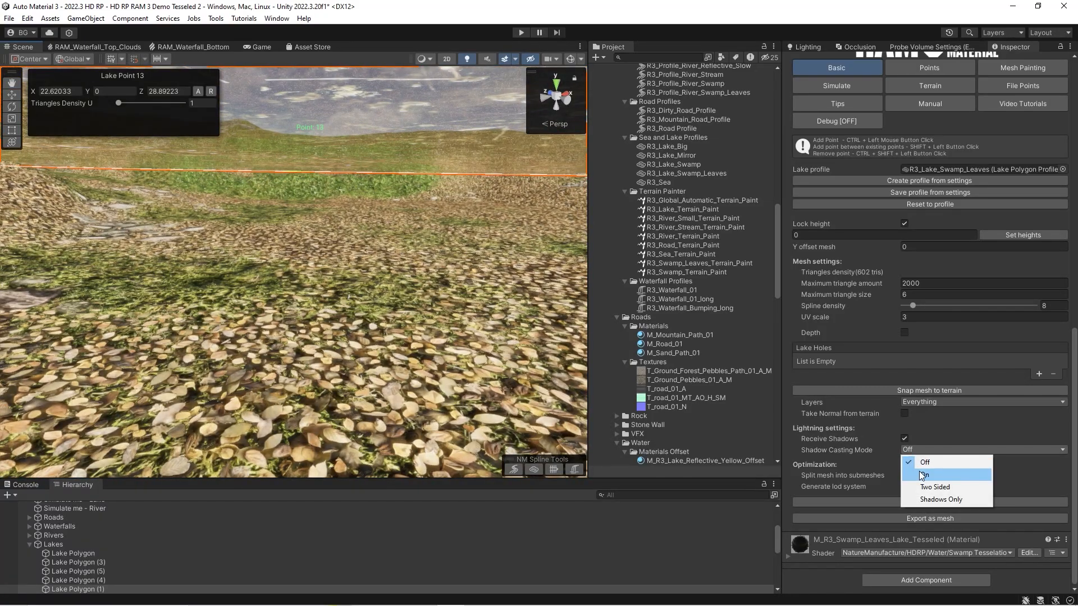
left_click(921, 475)
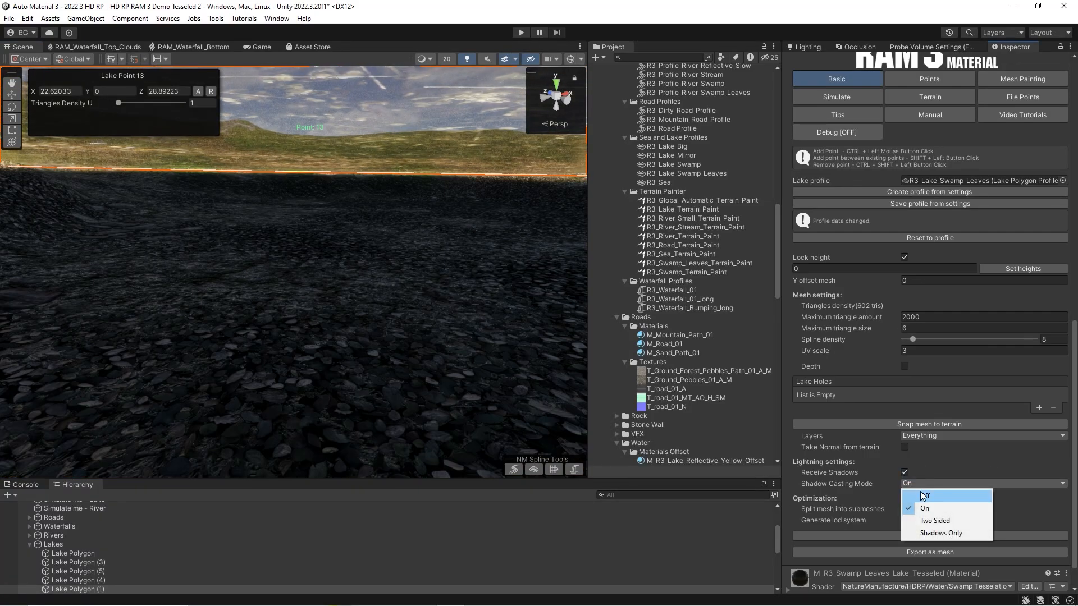
left_click(923, 495)
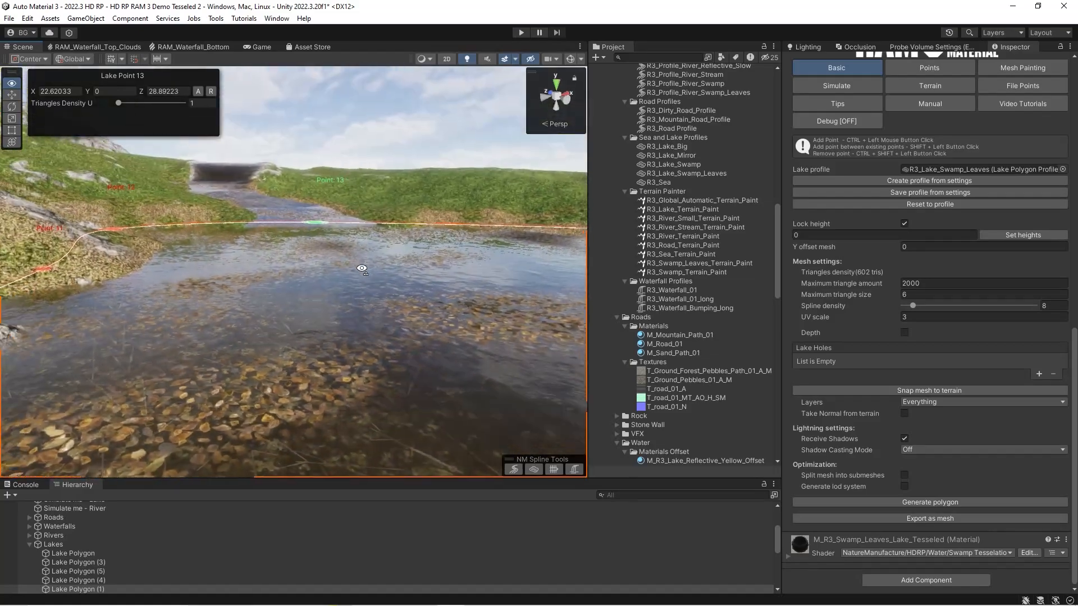
key("w")
right_click_drag(389, 262, 367, 247)
right_click_drag(423, 339, 385, 346)
key("s")
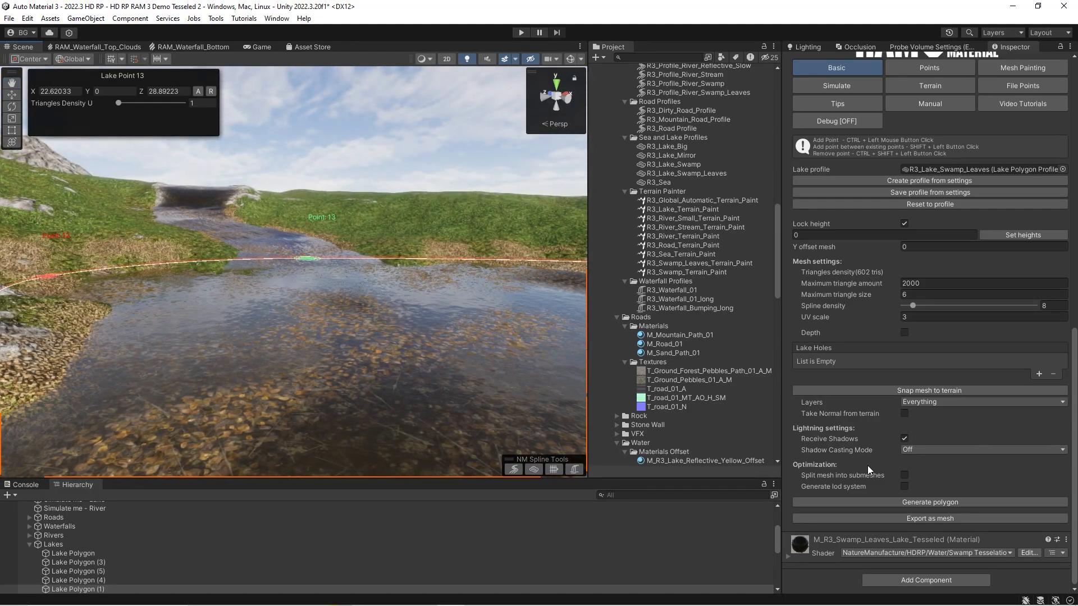
right_click_drag(356, 360, 284, 356)
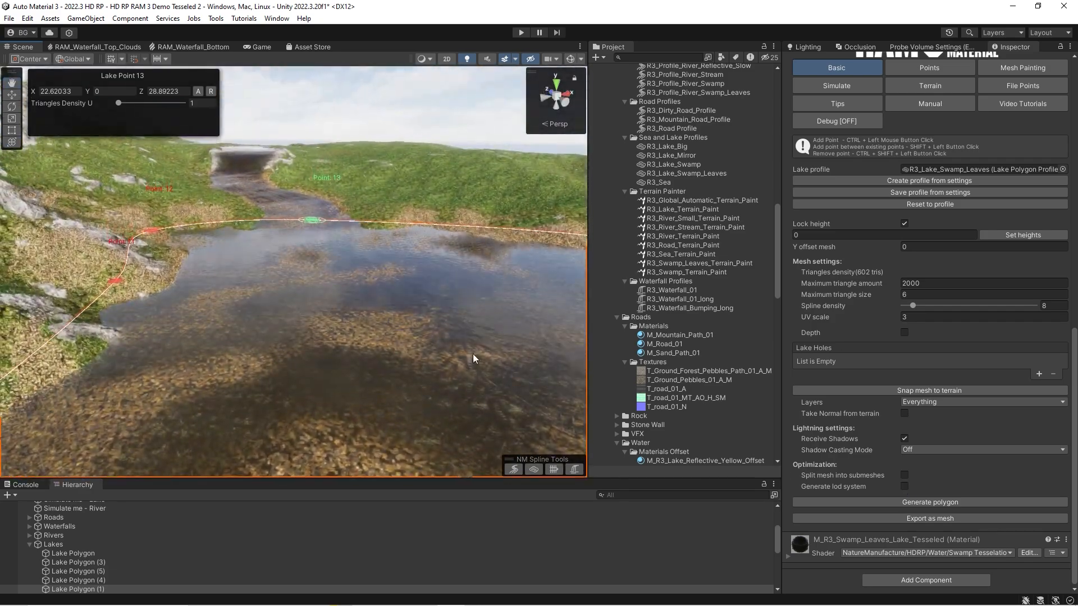
Assign the M_UV checker material to Element 0 of the swamp lake's Mesh Renderer
scroll(944, 248, "up", 10)
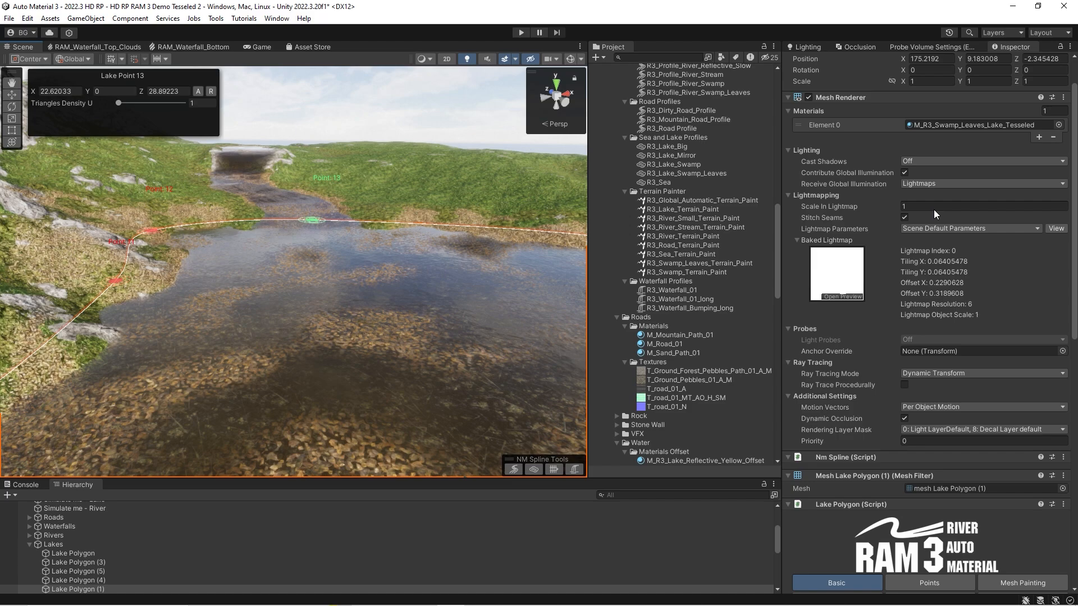
left_click(947, 124)
scroll(715, 194, "up", 15)
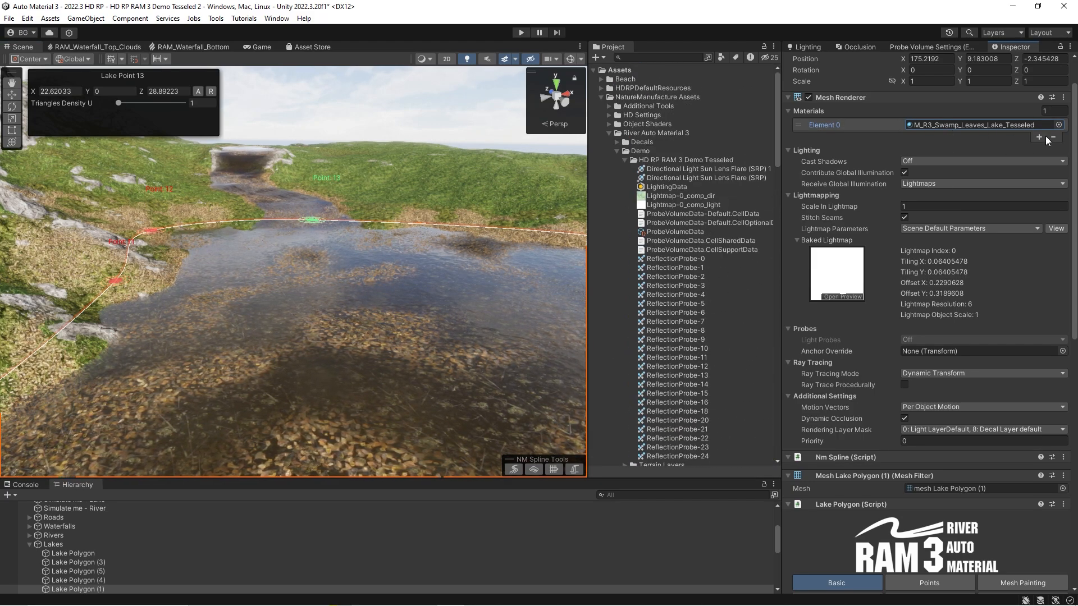
left_click(1058, 125)
double_click(644, 244)
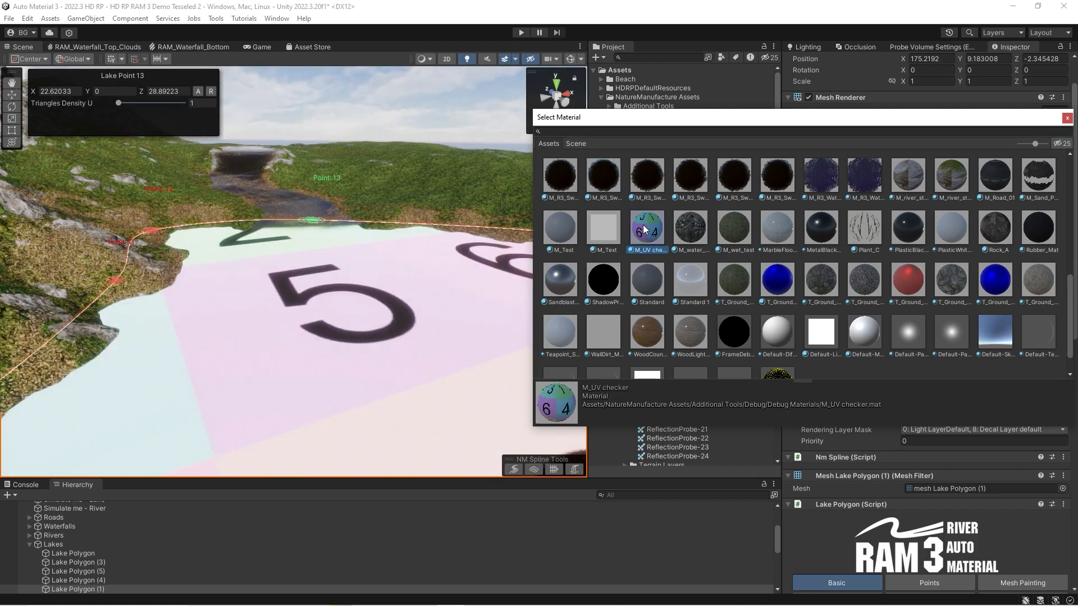
Switch the scene view to wireframe shading and examine the swamp lake's triangles
scroll(980, 254, "down", 10)
scroll(961, 284, "down", 3)
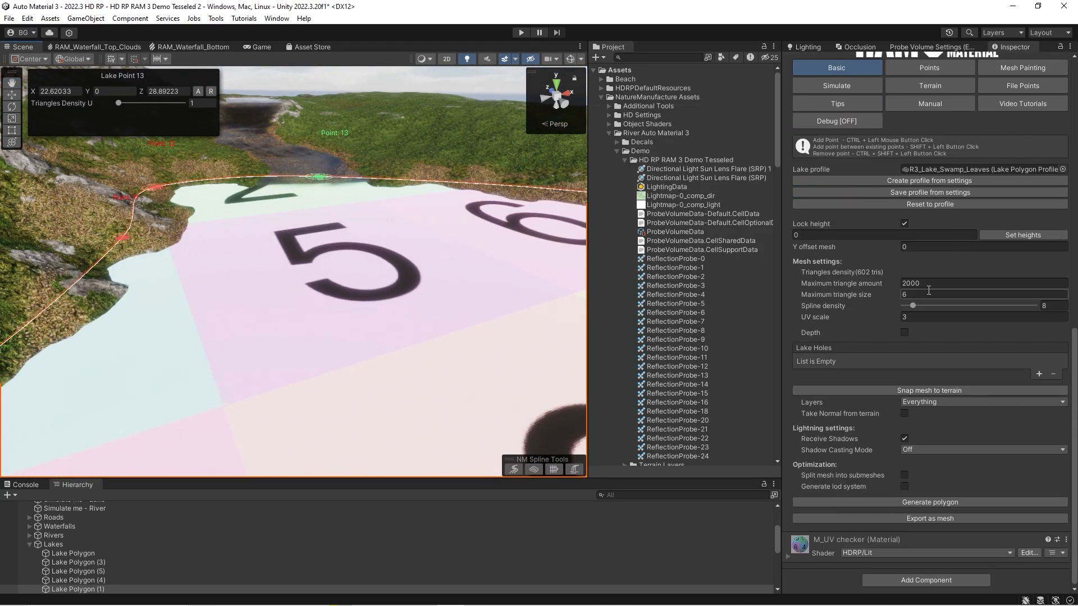
scroll(859, 284, "up", 4)
scroll(837, 281, "down", 3)
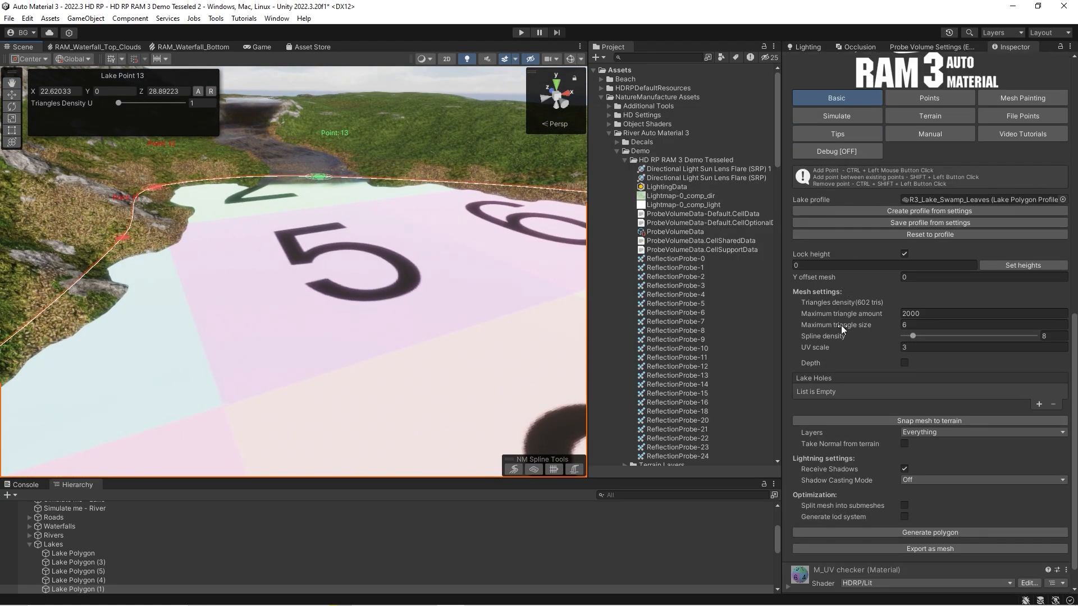
scroll(477, 331, "up", 3)
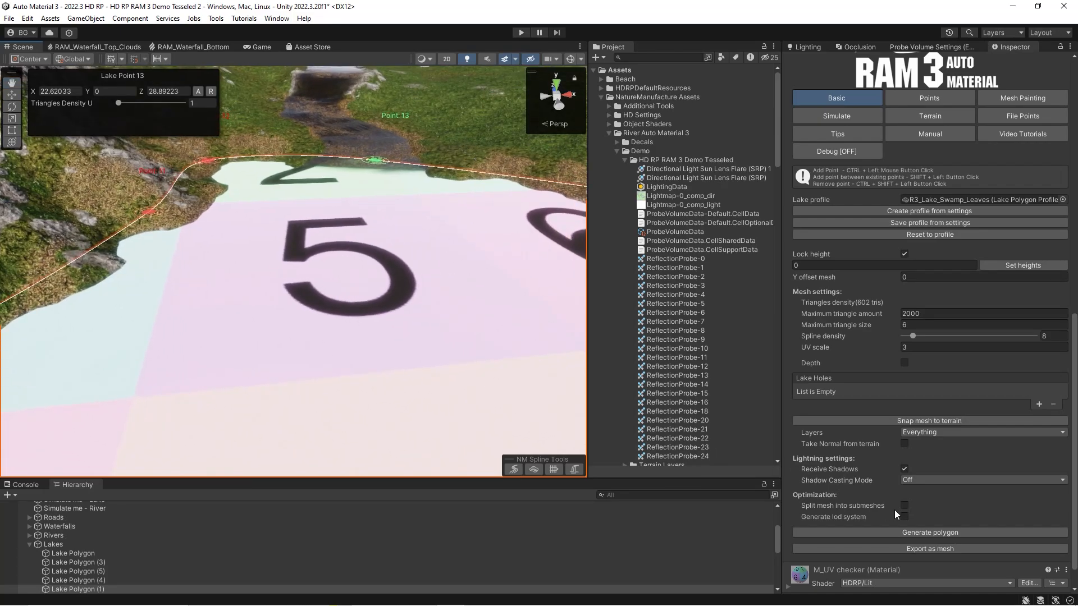
left_click(429, 58)
left_click(429, 88)
mouse_move(288, 236)
right_mouse_down()
mouse_move(281, 248)
mouse_move(301, 291)
mouse_move(298, 237)
right_mouse_up()
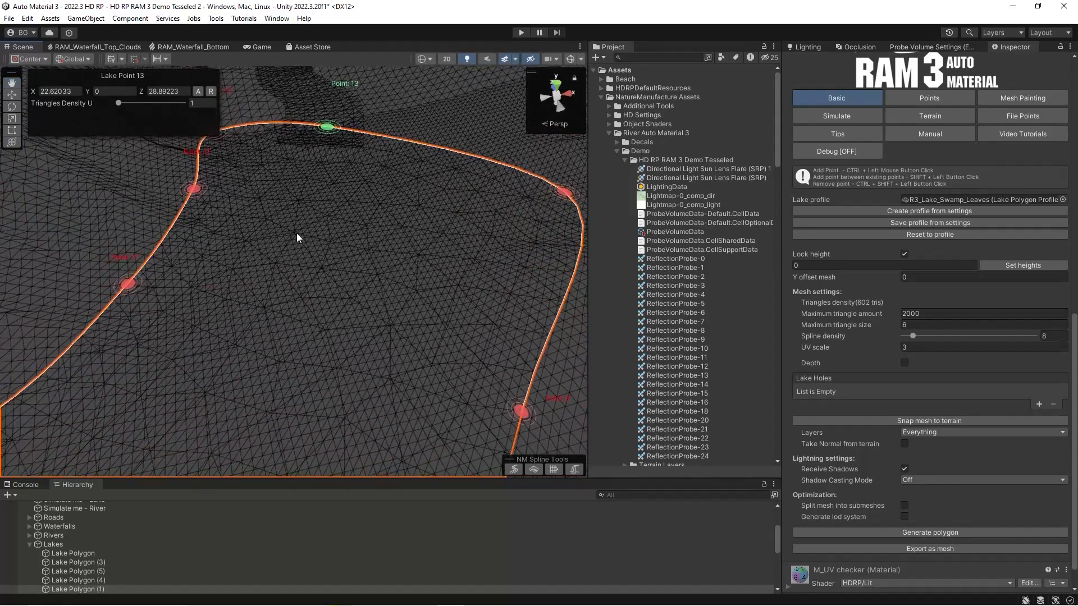
Enable Split mesh into submeshes for the swamp lake
left_click(904, 506)
right_click_drag(396, 325, 377, 343)
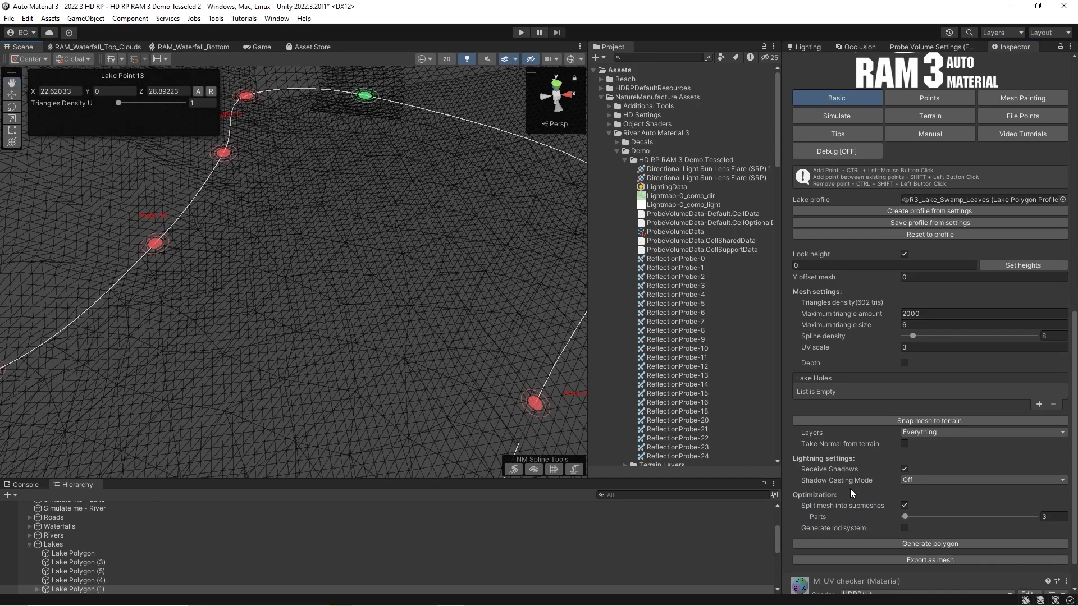
Set the swamp lake's submesh Parts to 9 and expand Lake Polygon (1) in the hierarchy
left_click_drag(905, 515, 912, 515)
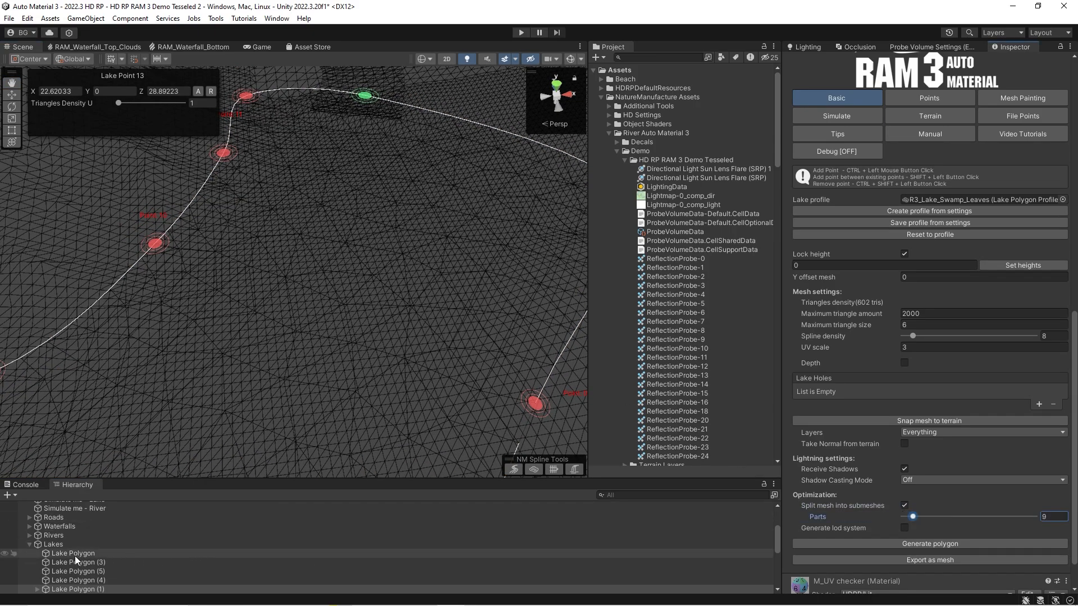
scroll(48, 564, "down", 2)
left_click(37, 555)
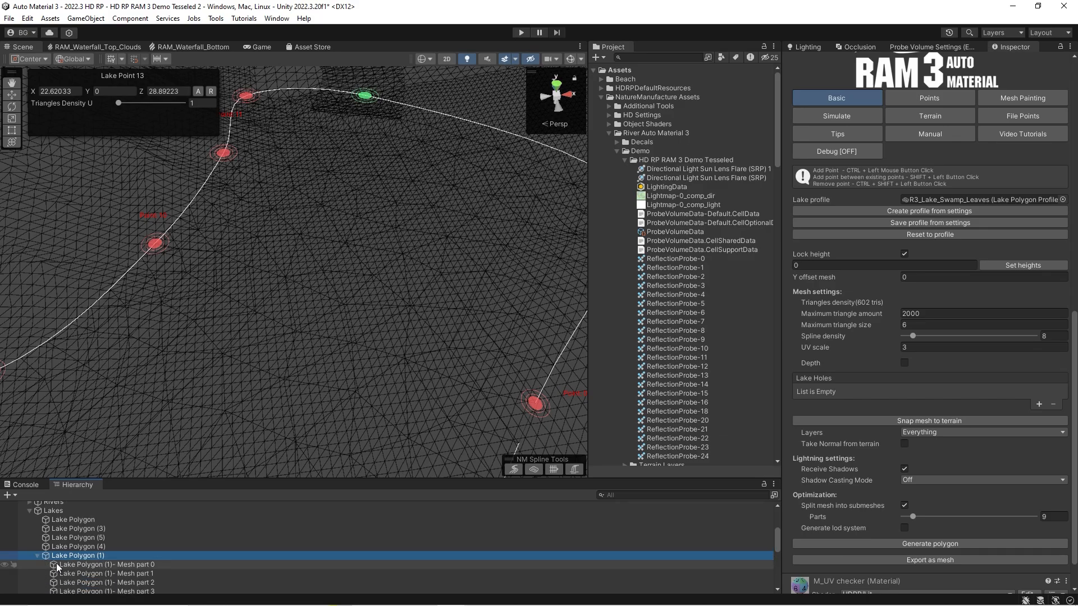
Select mesh parts 0 to 3 of Lake Polygon (1) one by one to examine their outlines in the scene
left_click(65, 564)
right_click_drag(124, 330, 95, 329)
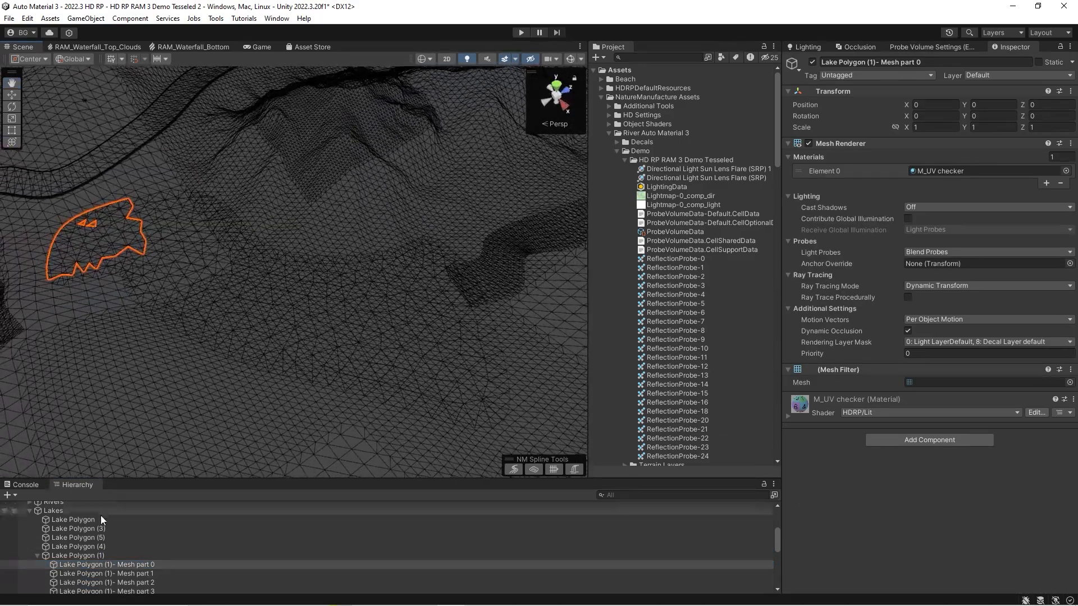
left_click(115, 574)
left_click(126, 583)
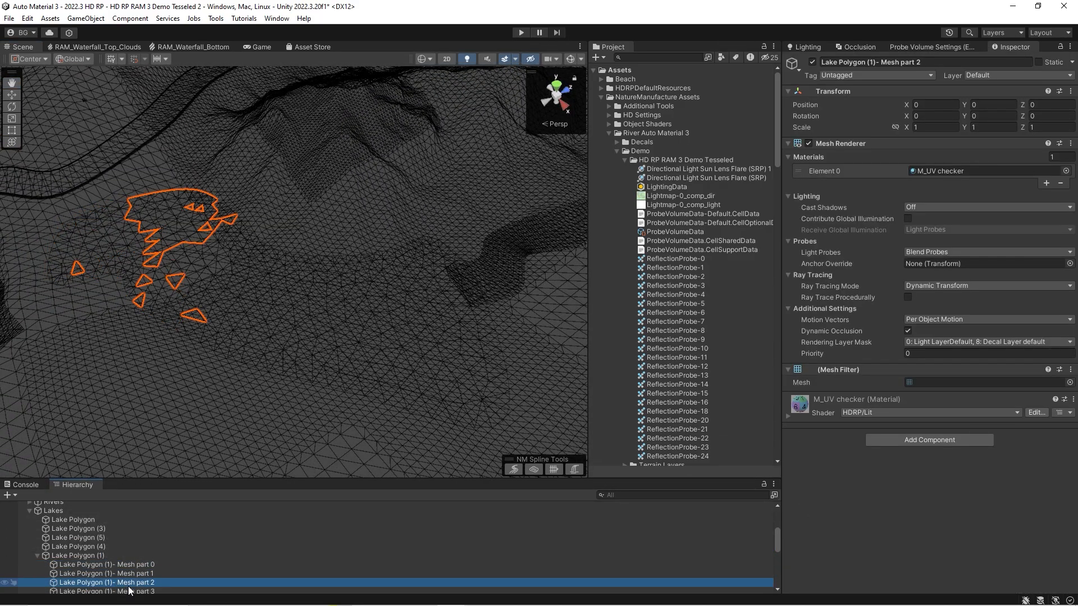
left_click(126, 592)
left_click(129, 565)
Set the Maximum triangle size of Lake Polygon (1) to 2 and generate the polygon
left_click(112, 556)
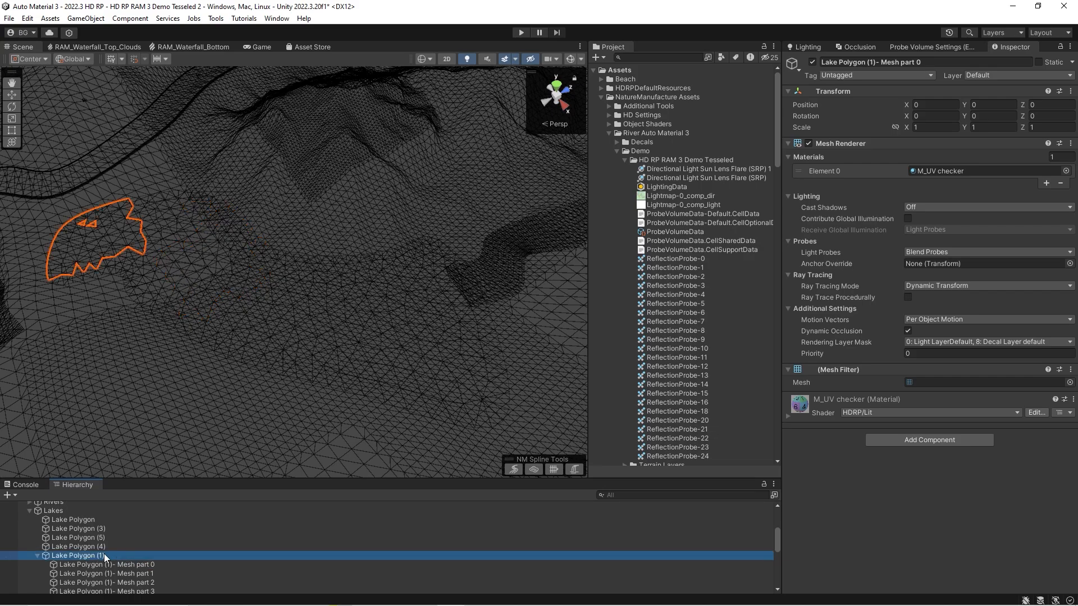
scroll(880, 322, "down", 5)
scroll(869, 335, "down", 5)
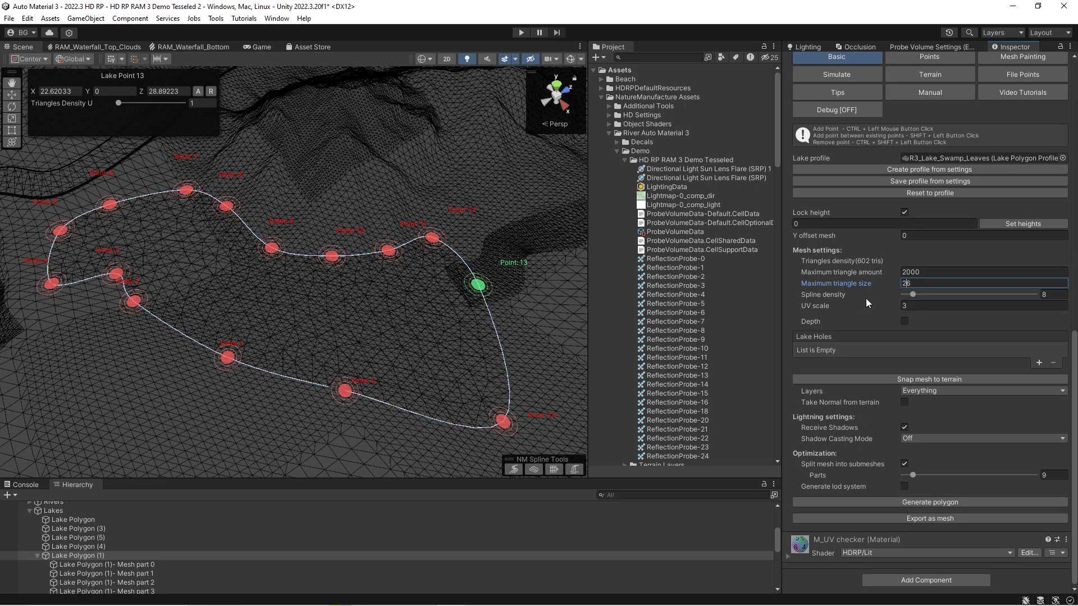
left_click(915, 500)
left_click_drag(349, 317, 362, 300, "alt")
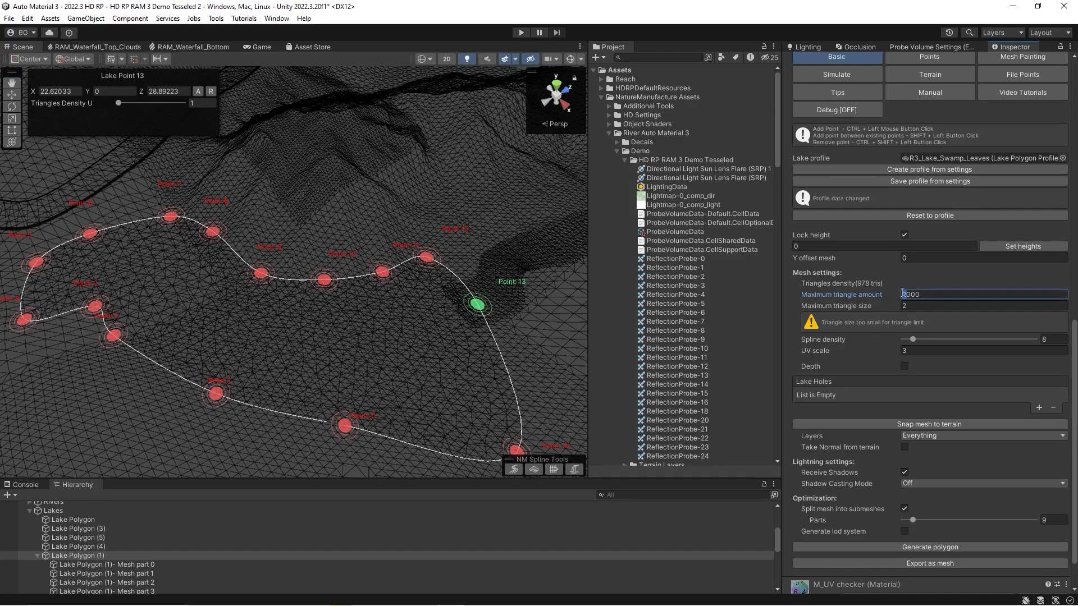
Raise the swamp lake's Maximum triangle amount to 5000, set Maximum triangle size to 1 and regenerate the polygon
left_click(903, 547)
left_click_drag(391, 304, 387, 314, "alt")
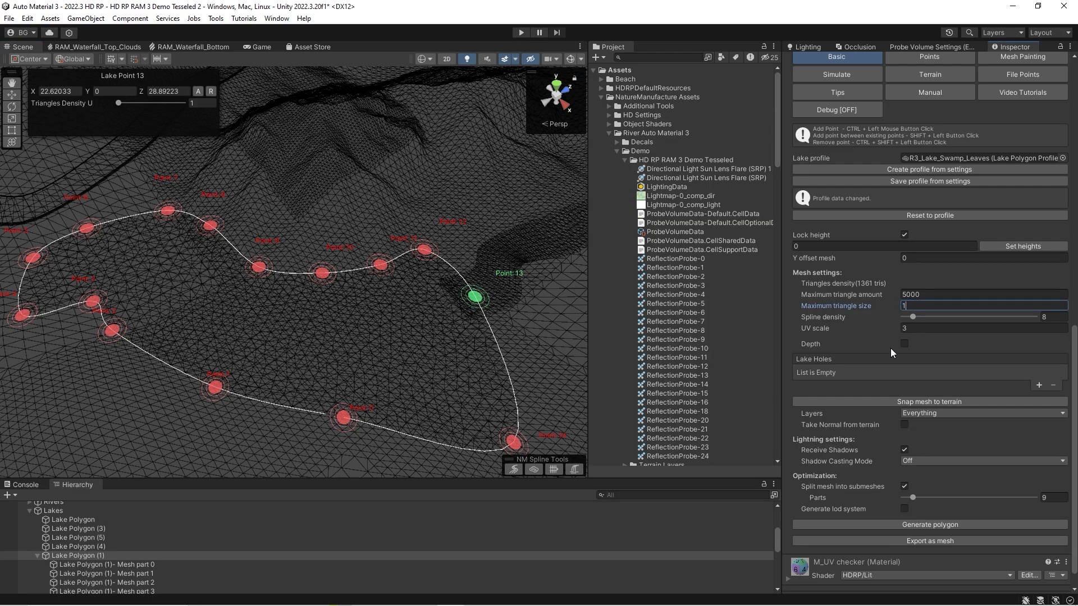
left_click(924, 522)
left_click_drag(428, 304, 348, 290, "alt")
Go through the regenerated mesh parts of Lake Polygon (1) to examine how the denser lake mesh is divided
left_click(107, 565)
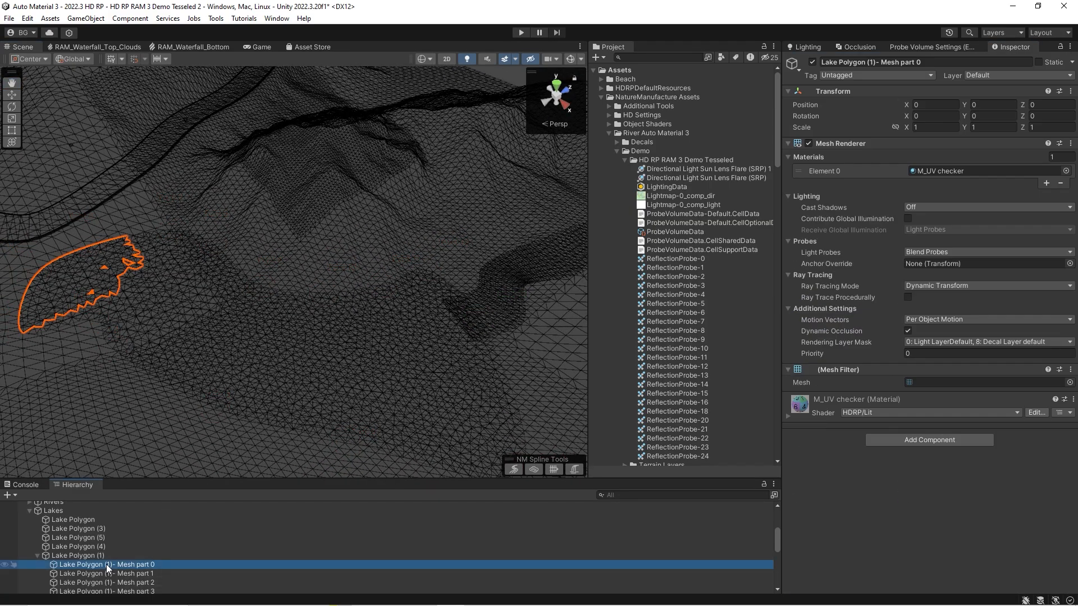
key("Down")
key("Down")
key("Down")
key("Down")
key("Down")
key("Down")
key("Down")
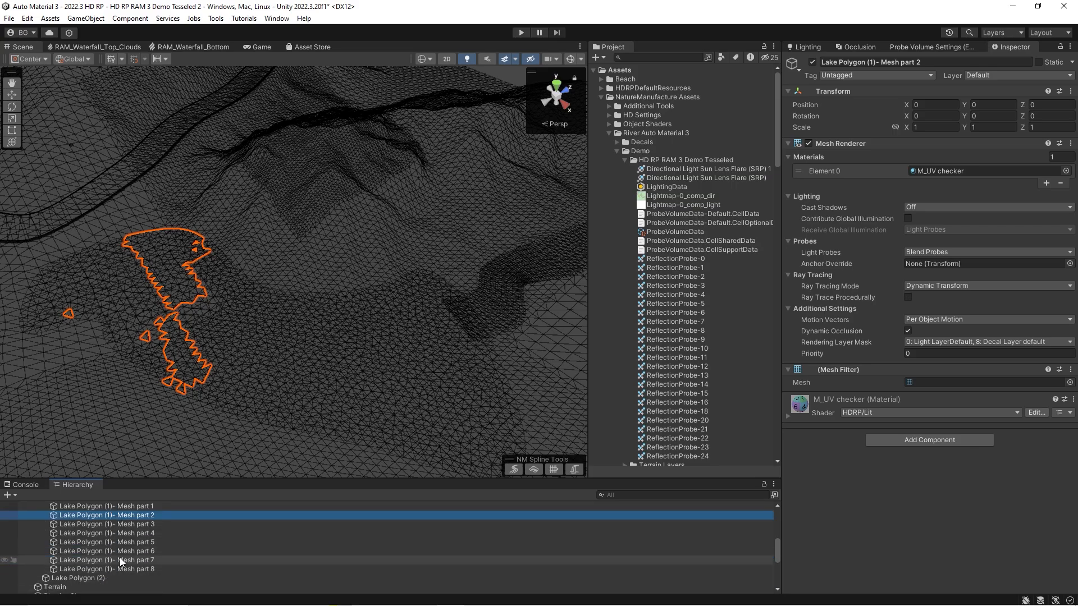
left_click(127, 568)
left_click(122, 551)
scroll(109, 550, "up", 3)
scroll(95, 557, "down", 2)
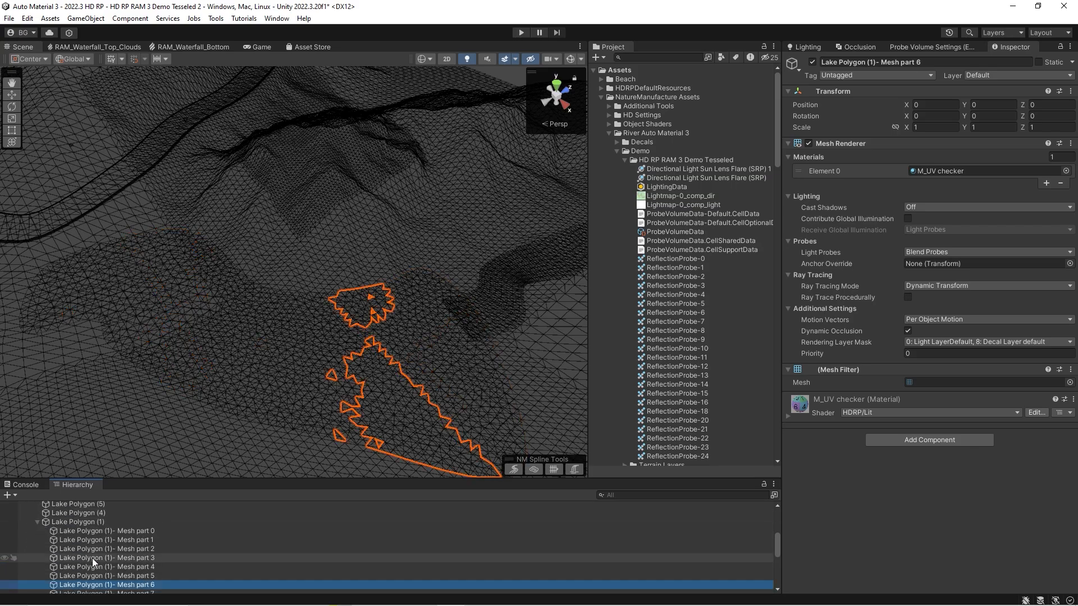
Reduce the submesh Parts of Lake Polygon (1) to 2
left_click(82, 522)
scroll(941, 421, "down", 10)
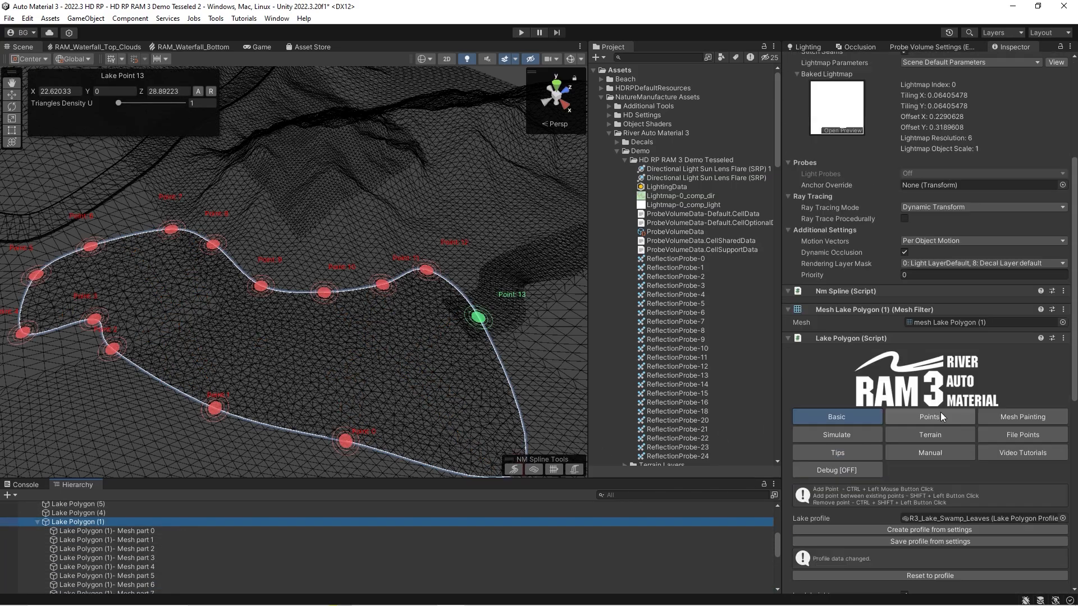
scroll(932, 399, "down", 5)
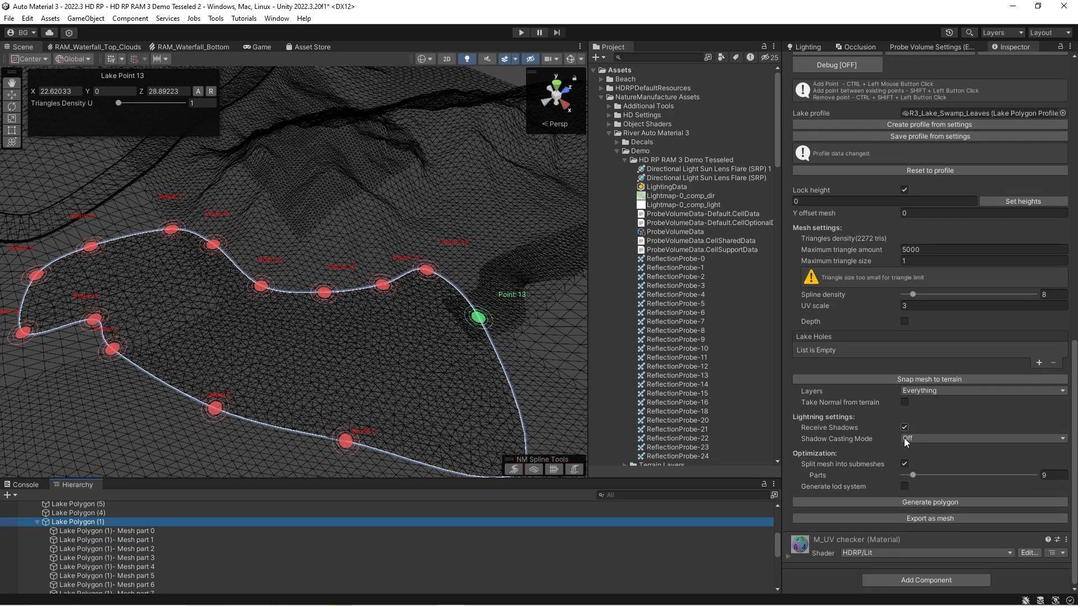
right_click_drag(378, 297, 176, 248)
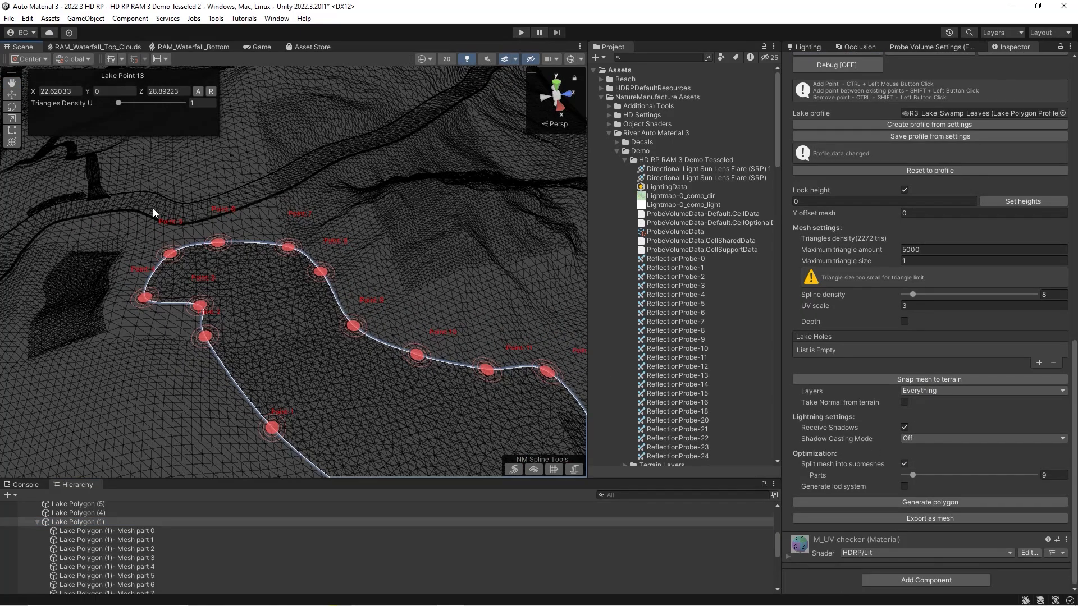
right_click_drag(145, 214, 212, 265)
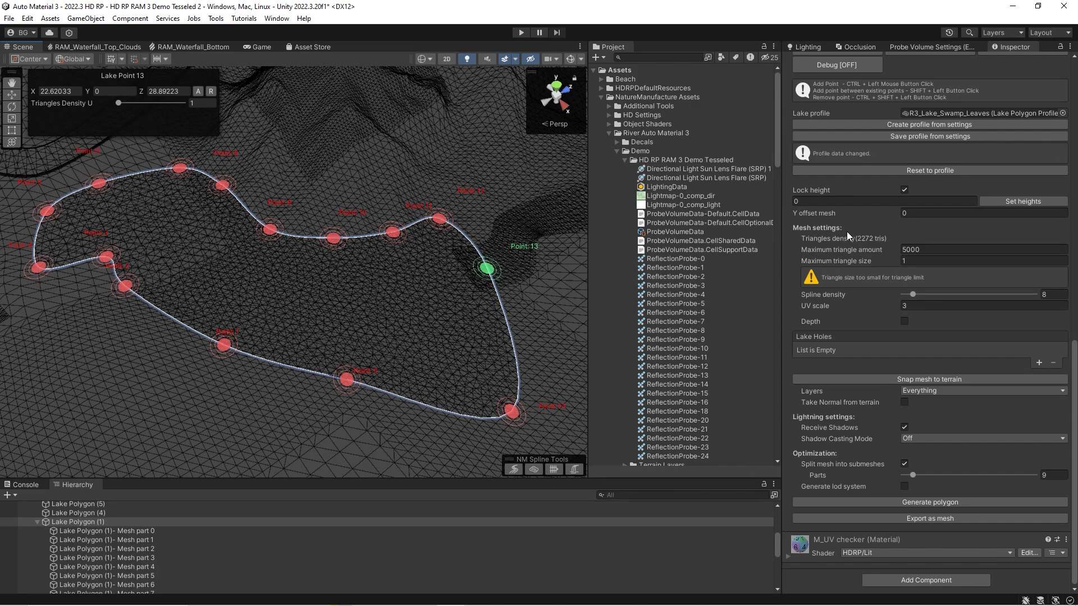
left_click(908, 251)
right_click_drag(327, 297, 443, 290)
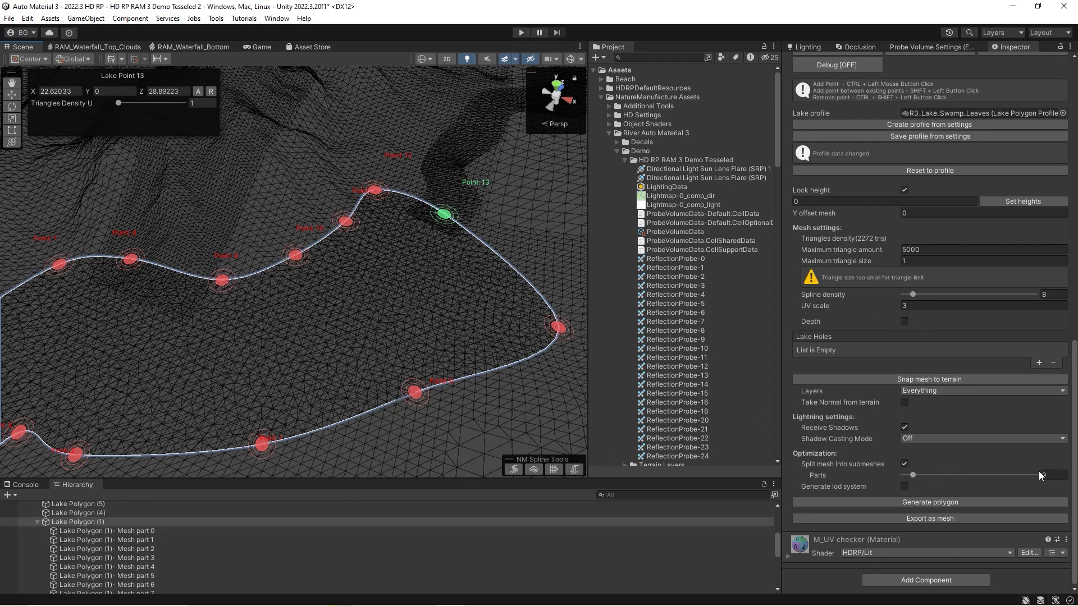
type("2")
Select mesh part 0 and mesh part 1 alternately to compare the two parts of the lake mesh
left_click(67, 540)
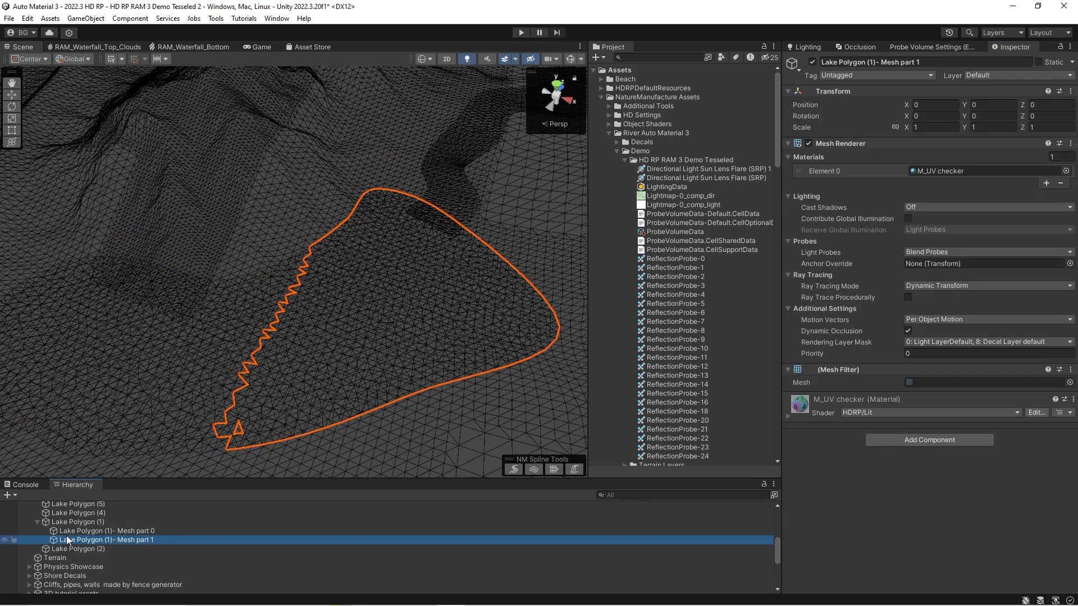
left_click(69, 531)
left_click(72, 540)
left_click(74, 531)
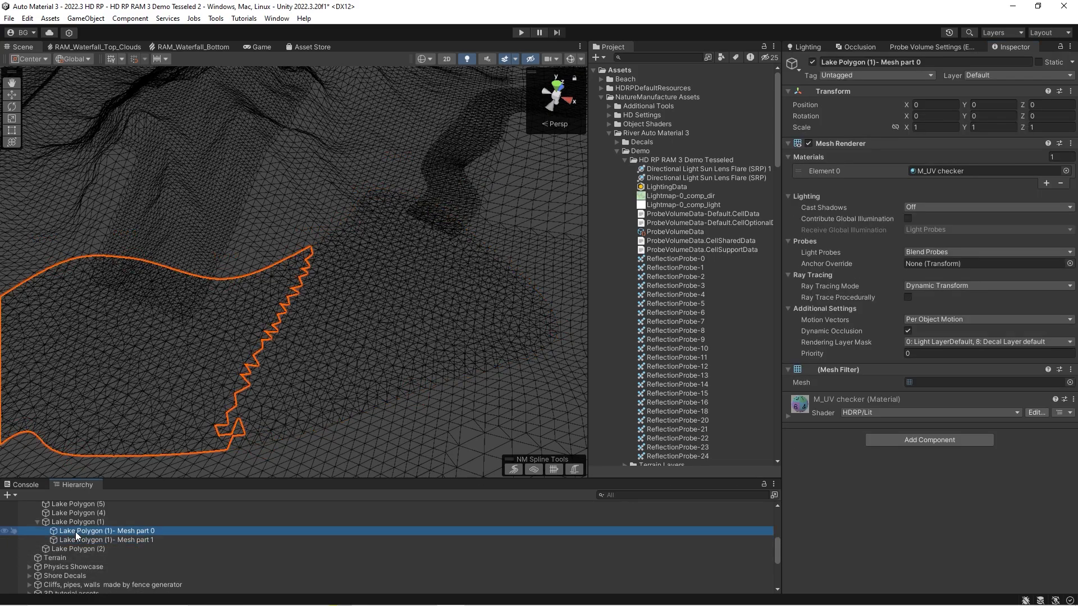
Disable Split mesh into submeshes for Lake Polygon (1)
left_click(76, 523)
right_click_drag(420, 362, 397, 352)
scroll(868, 288, "down", 13)
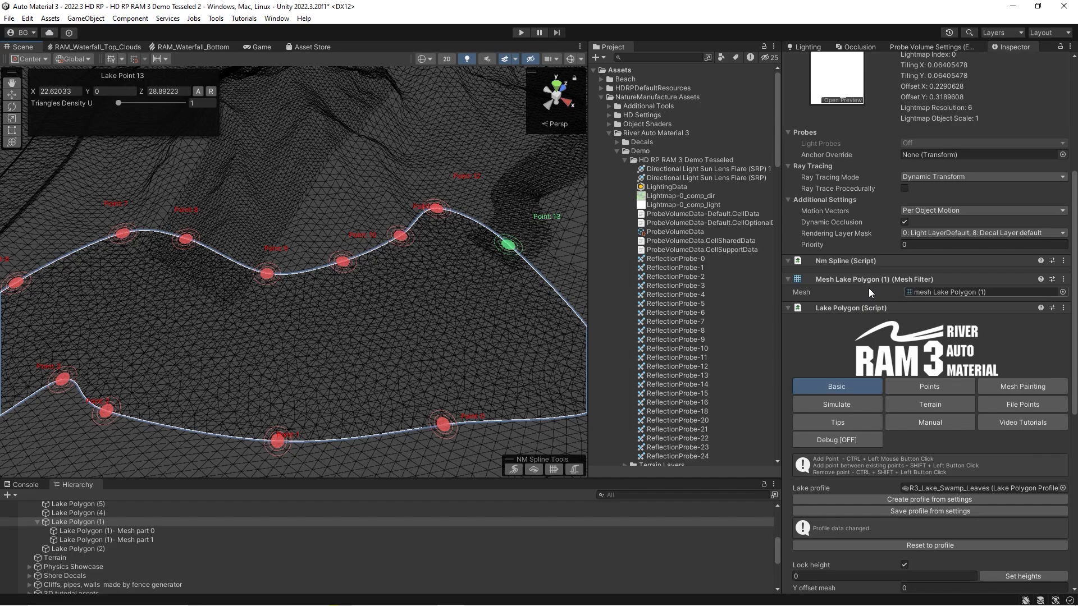
scroll(924, 354, "down", 4)
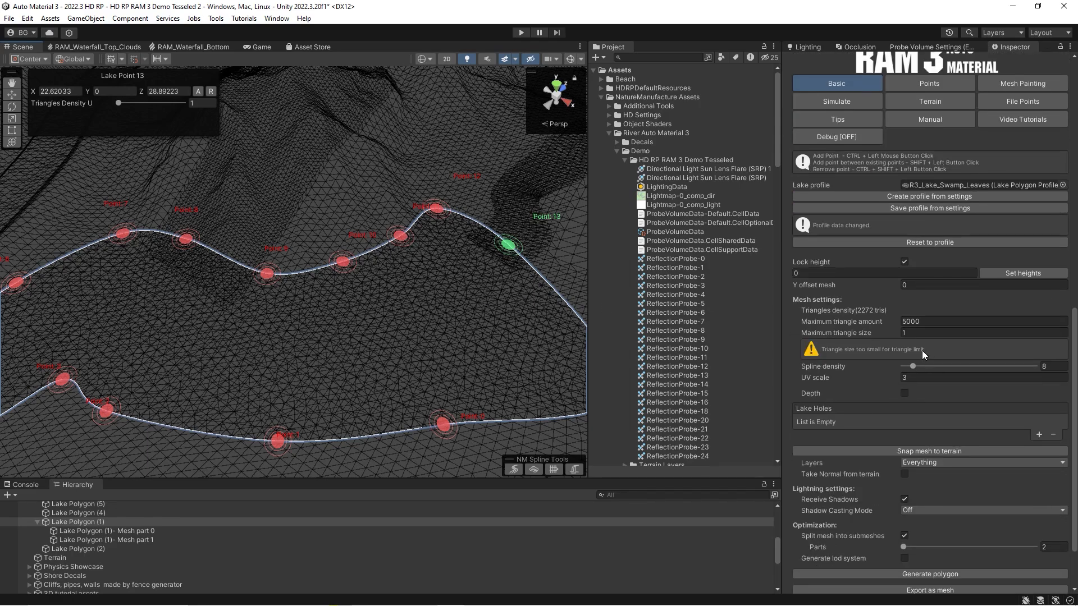
scroll(902, 299, "down", 2)
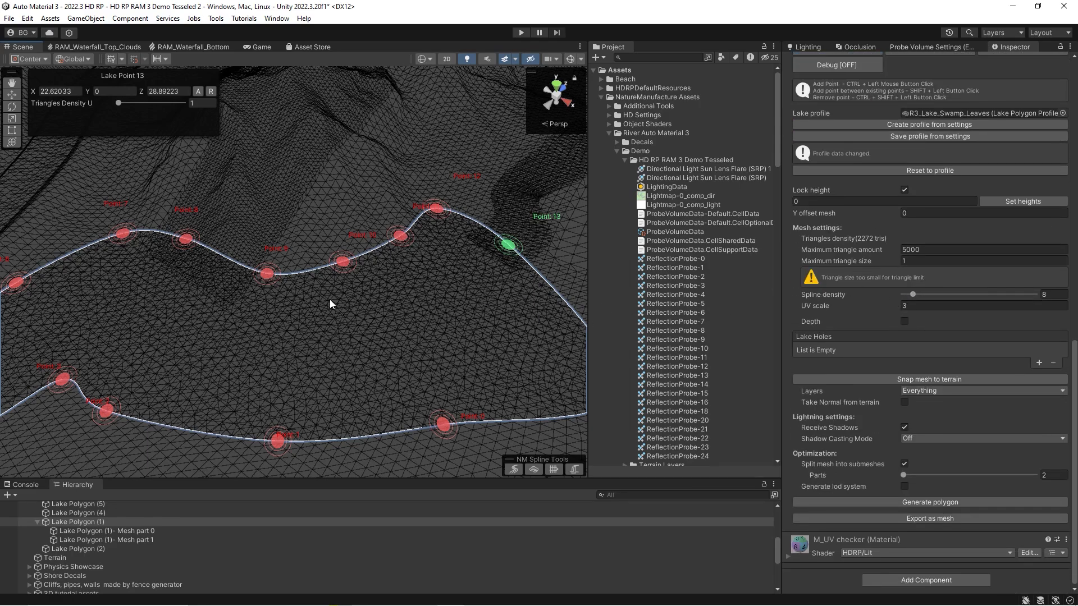
mouse_move(304, 295)
right_mouse_down()
mouse_move(339, 296)
mouse_move(316, 299)
right_mouse_up()
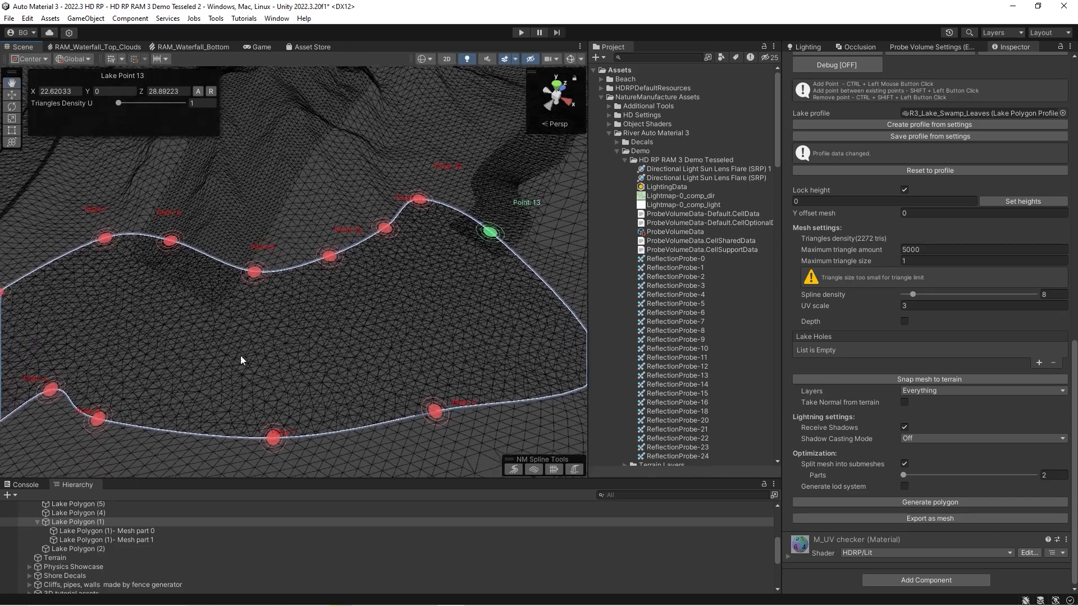
left_click(905, 464)
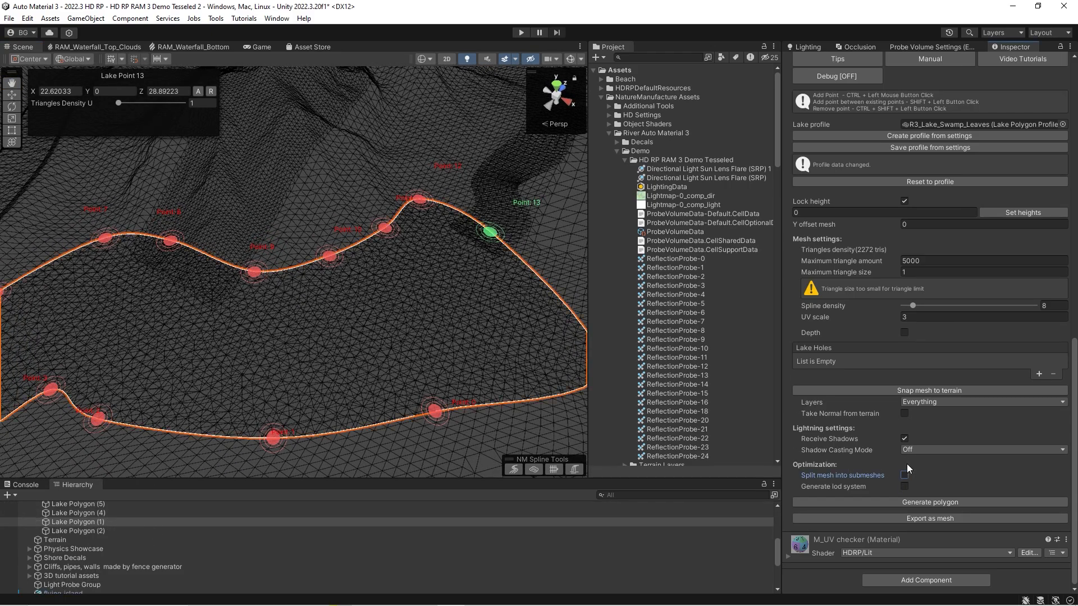
Set the swamp lake's Maximum triangle size to 9, and after that to 20
right_click_drag(347, 327, 339, 326)
left_click_drag(284, 325, 534, 319, "alt")
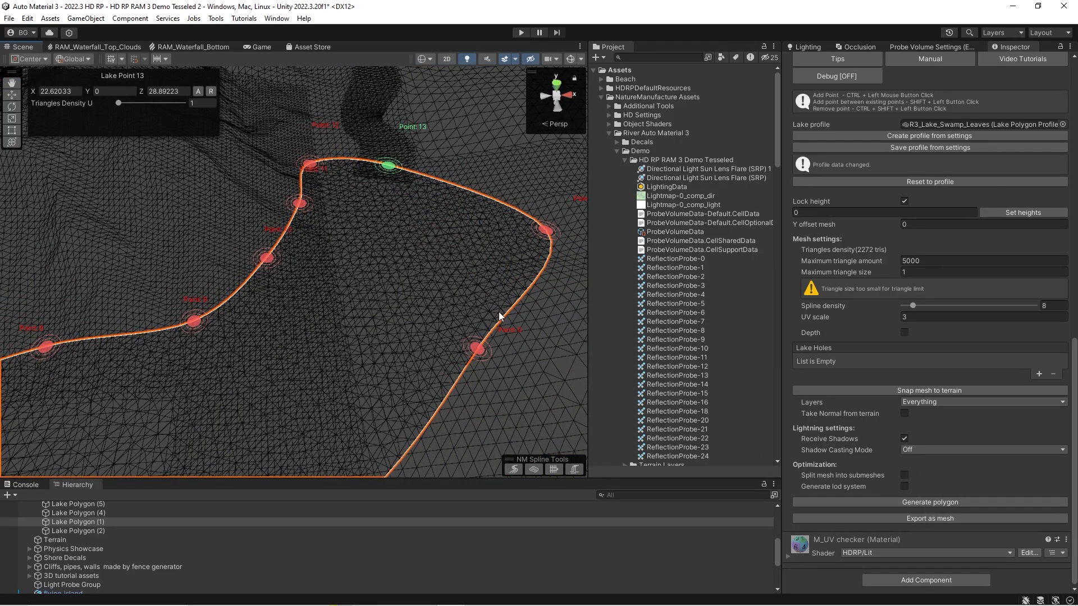
right_click_drag(499, 312, 113, 221)
right_click_drag(382, 250, 315, 279)
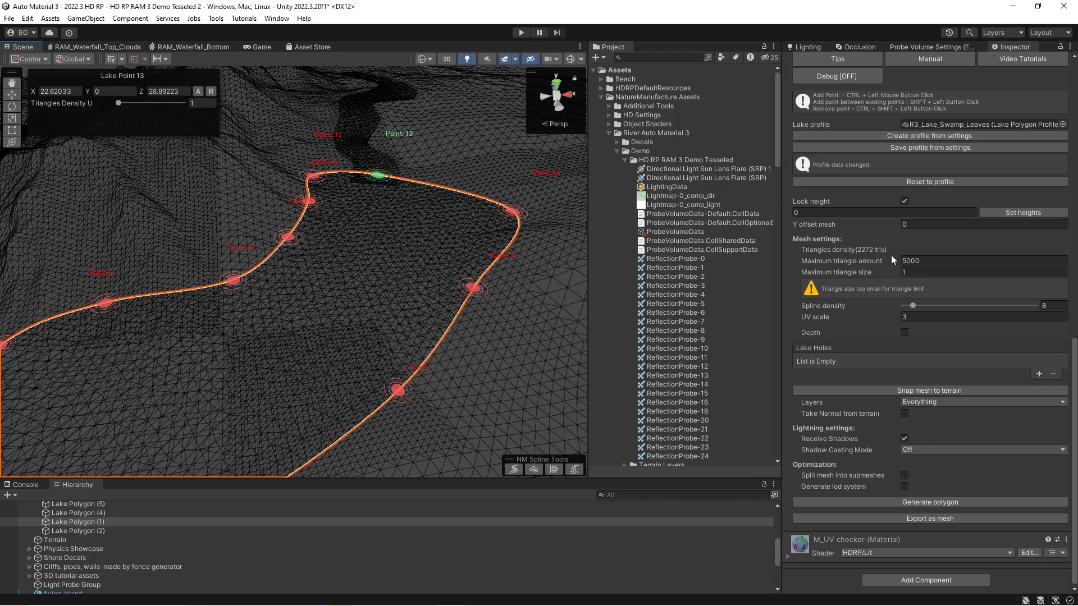
right_click_drag(362, 311, 343, 295)
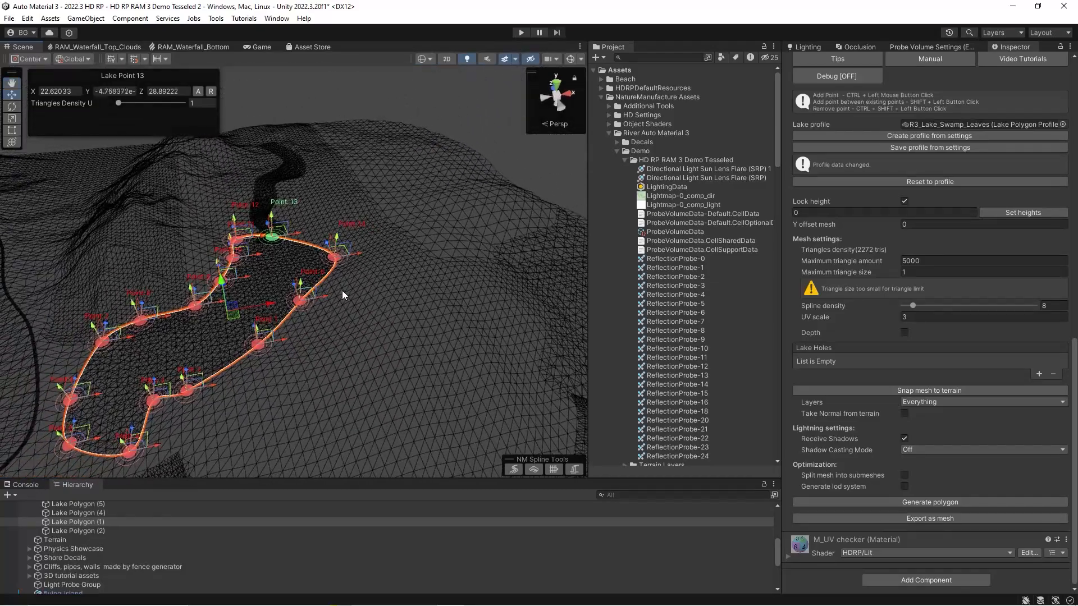
left_click(909, 274)
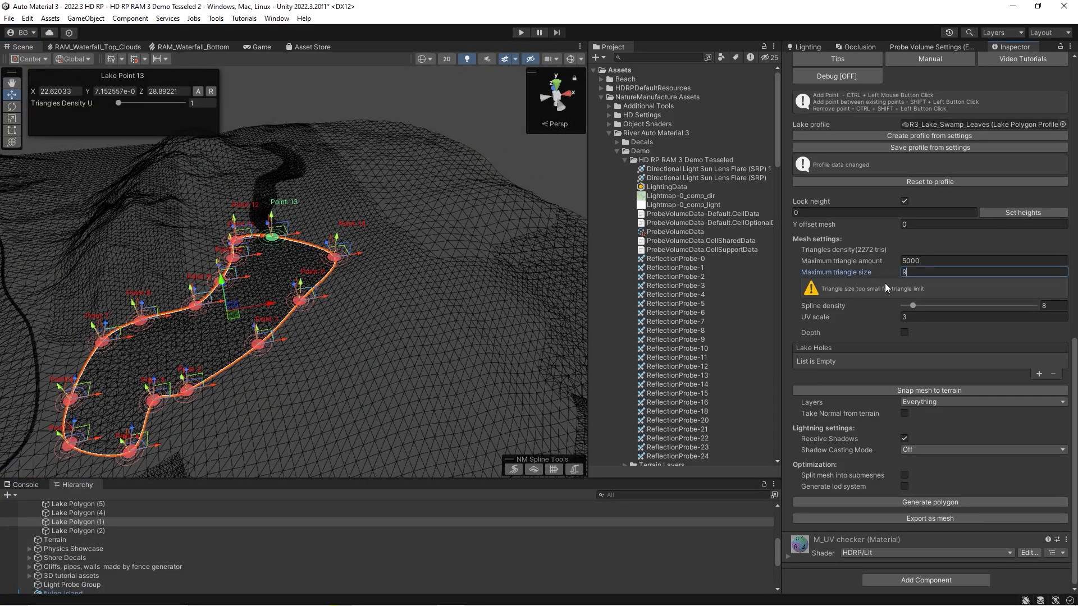
key("Return")
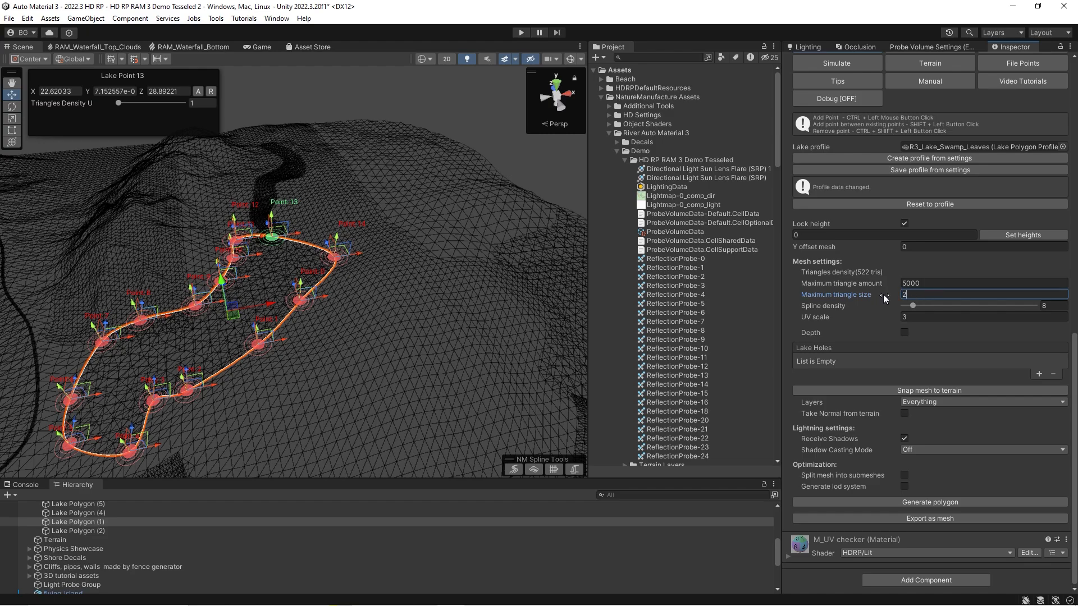
type("0")
key("Return")
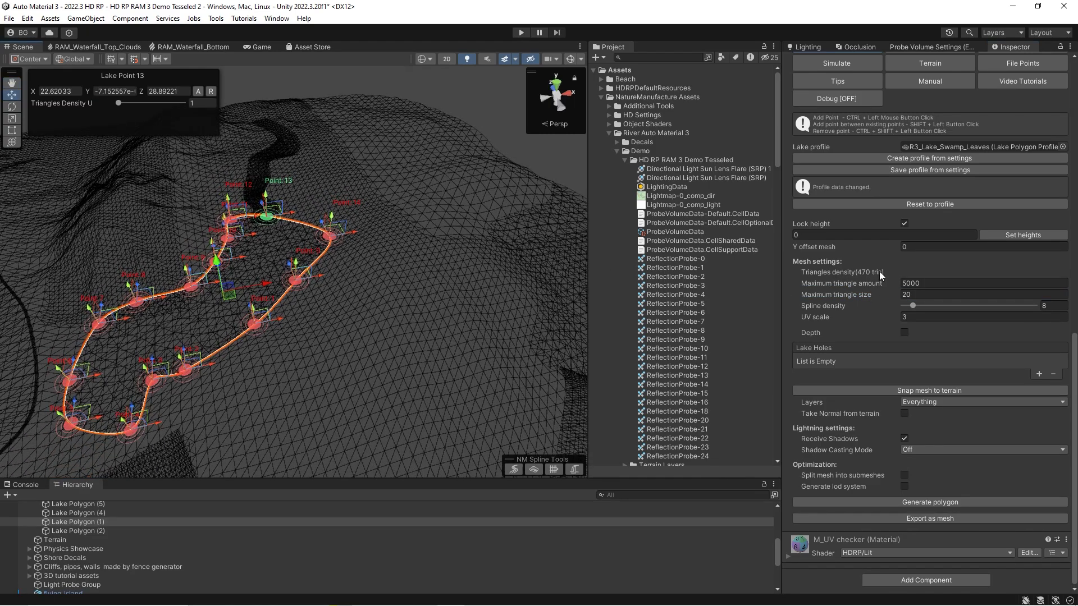
Move Lake Point 14 to about X 177, Z 140 and Lake Point 13 to about X 4, Z 166 to enlarge the lake
mouse_move(301, 287)
right_mouse_down()
mouse_move(291, 275)
mouse_move(307, 295)
right_mouse_up()
left_click_drag(308, 296, 497, 71)
right_click_drag(234, 222, 287, 260)
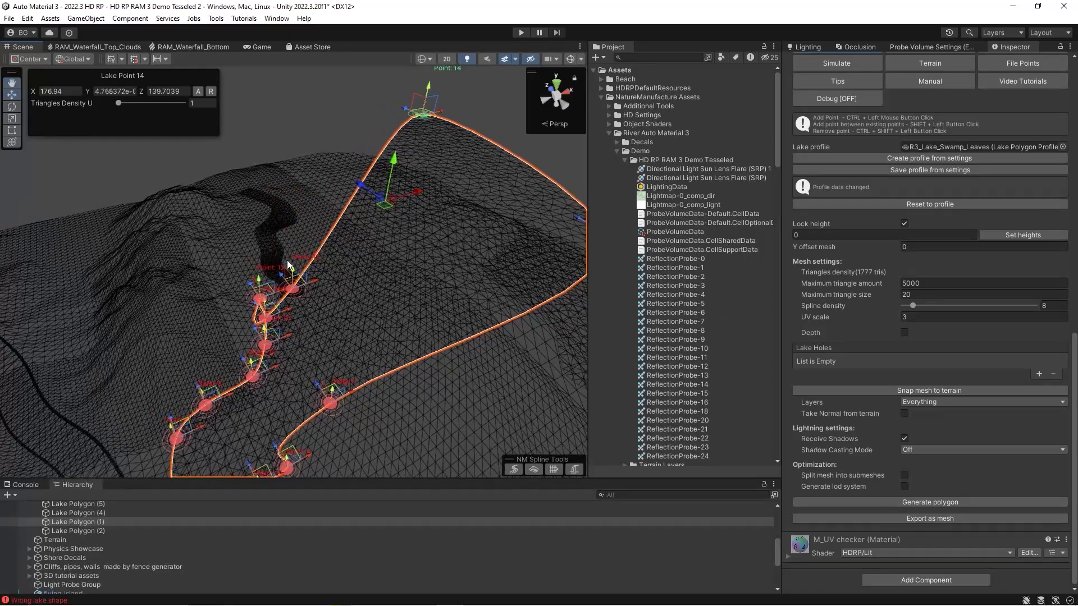
left_click_drag(282, 274, 126, 151)
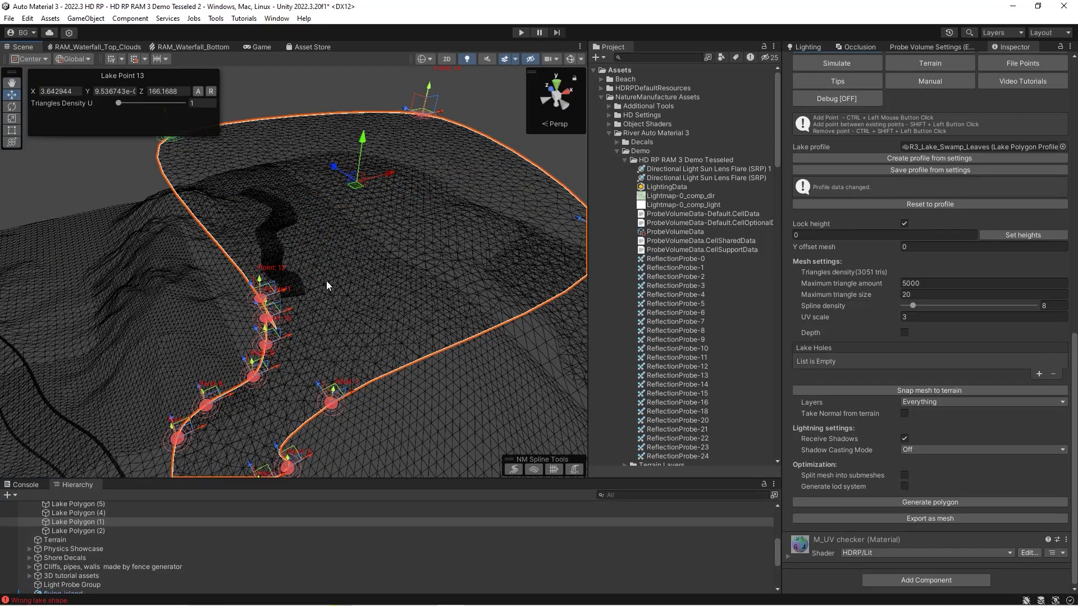
right_click_drag(327, 281, 483, 257)
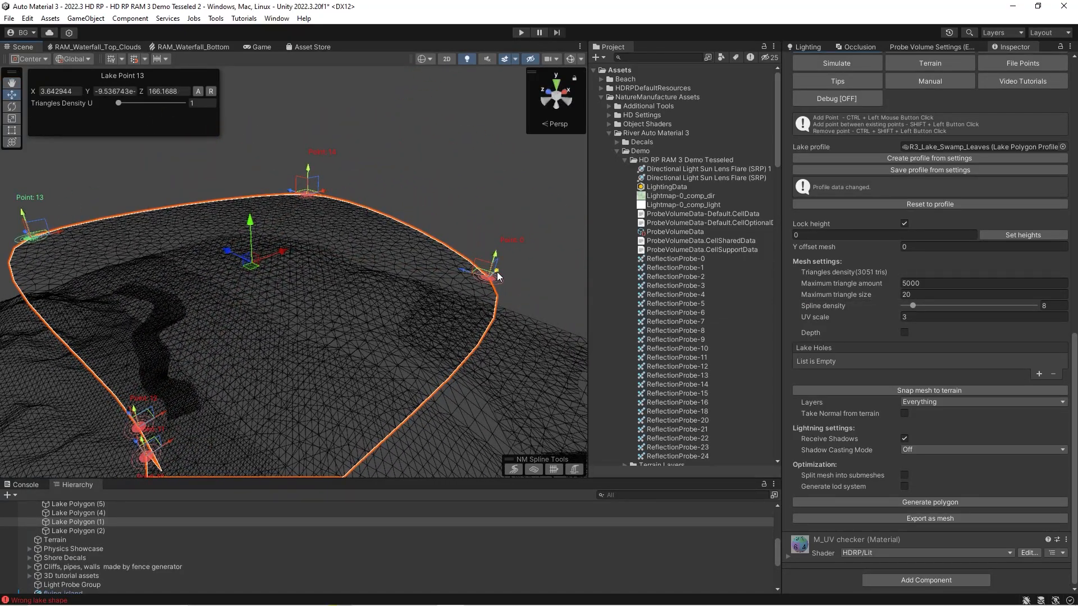
Stretch the lake much farther outward by its far points, placing Lake Point 0 at about X 969, Z -43
left_click_drag(496, 275, 733, 186)
left_click_drag(286, 191, 143, 161)
right_click_drag(308, 250, 190, 297)
key("w")
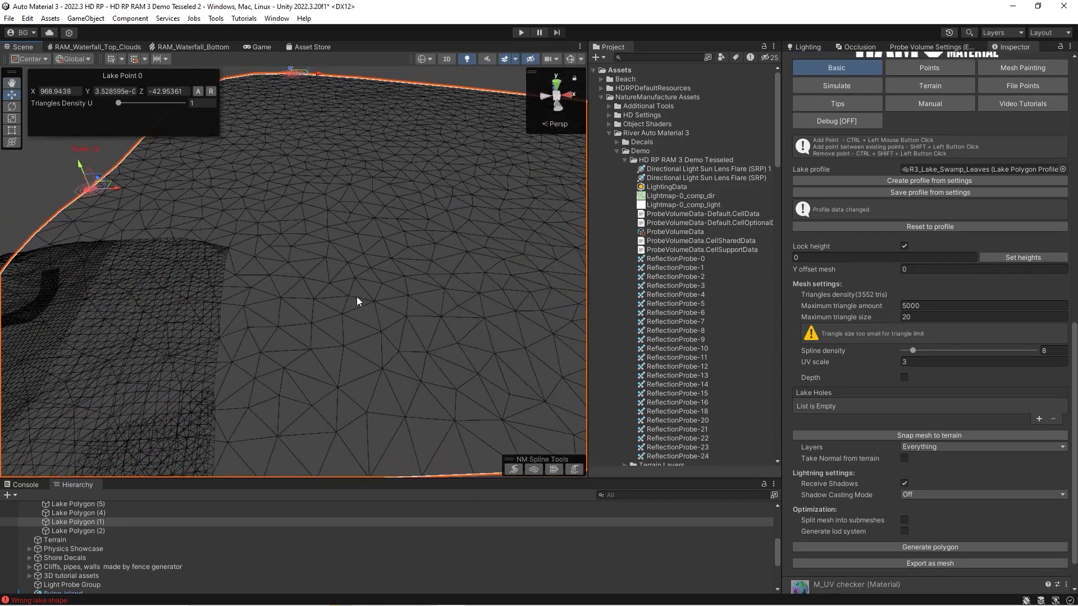
Set the Maximum triangle size of the enlarged lake to 60
right_click_drag(349, 241, 462, 215)
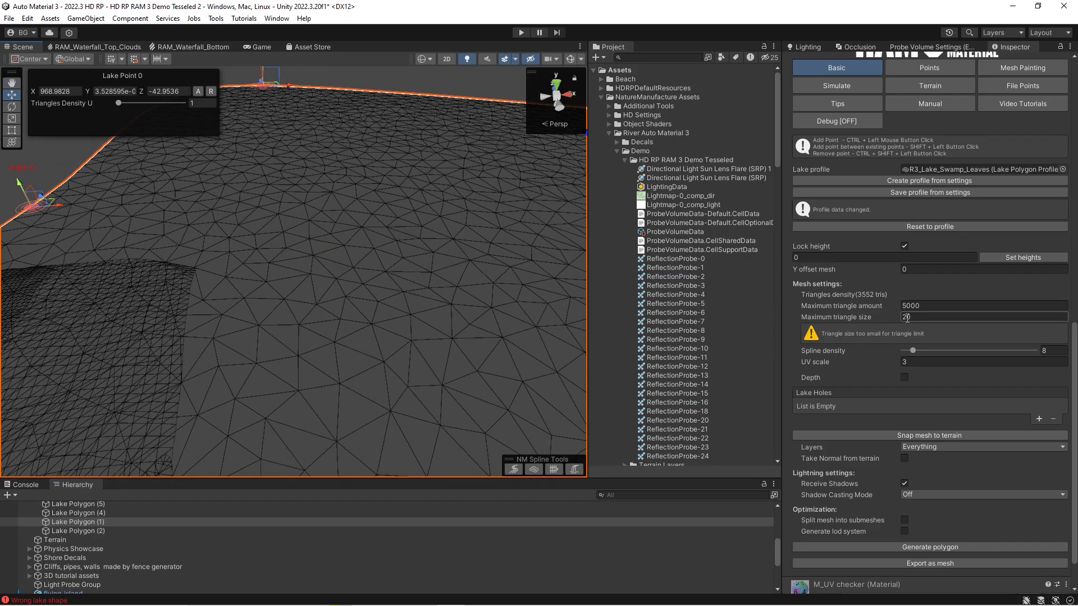
type("6")
right_click_drag(459, 279, 457, 269)
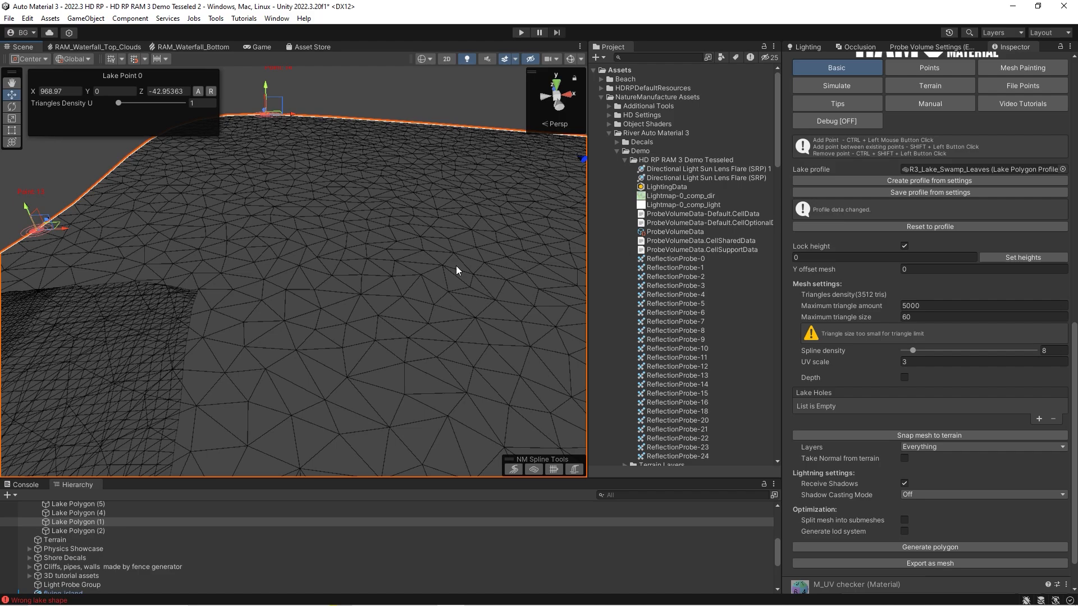
Set the enlarged lake's Maximum triangle size to 90, and after that to 1500
scroll(922, 400, "down", 2)
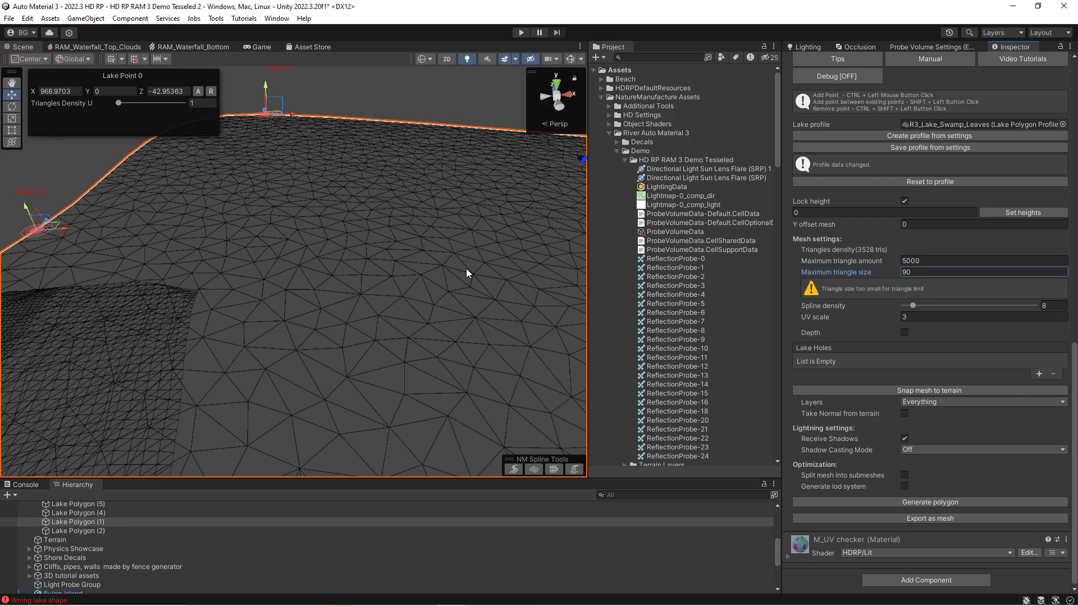
right_click_drag(466, 273, 466, 262)
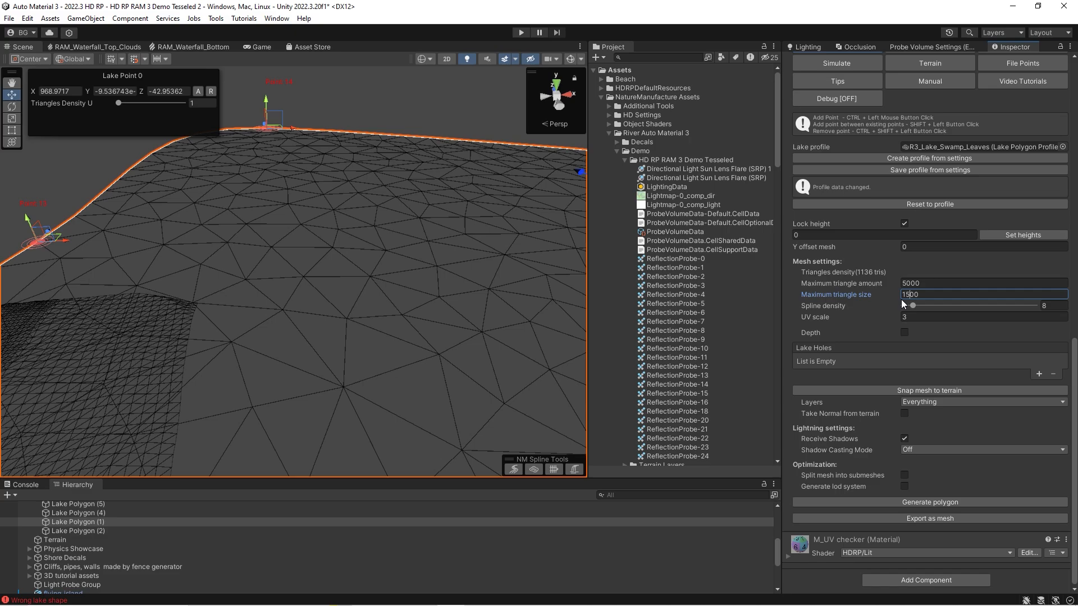
Move Lake Point 14 outward to about X 391, Z 467 to stretch the far edge of the lake
left_click_drag(363, 272, 418, 222, "alt")
right_click_drag(417, 223, 271, 221)
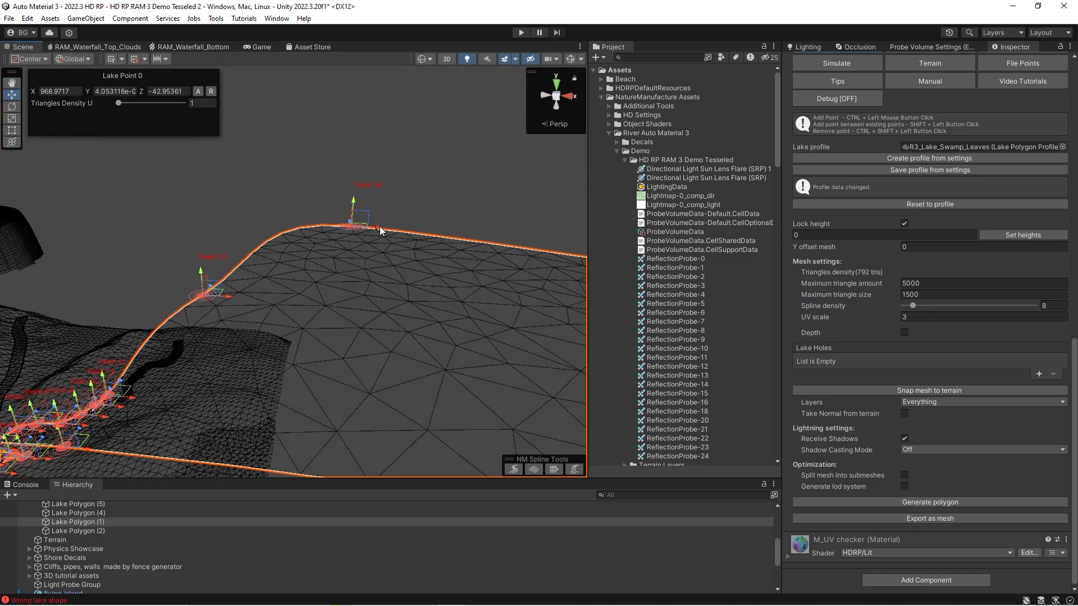
left_click_drag(379, 227, 544, 234)
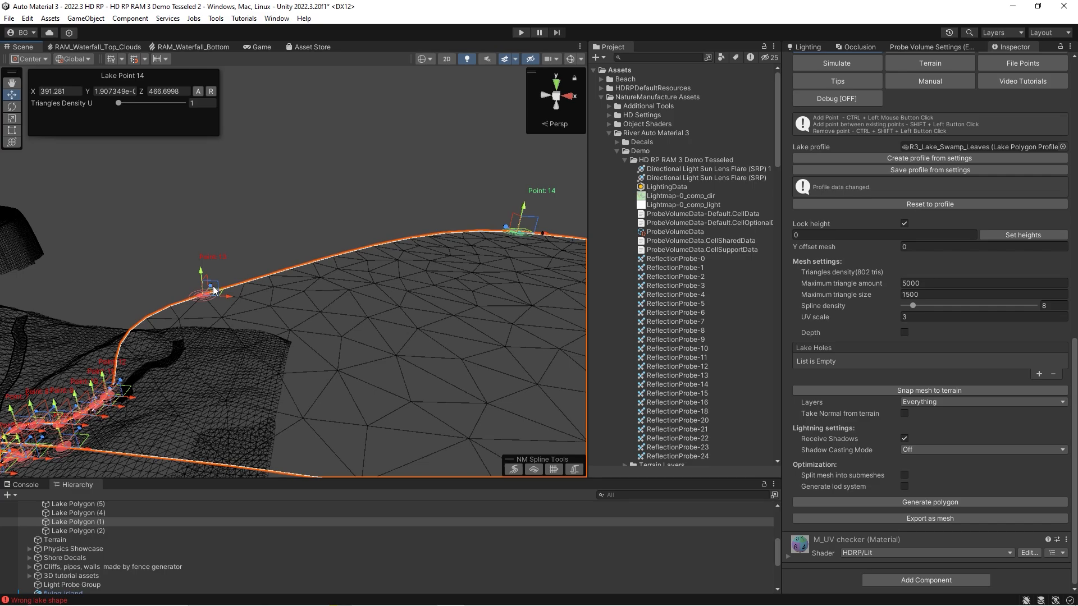
Enable Generate lod system in the Optimization settings of Lake Polygon (1)
left_click_drag(214, 290, 168, 346, "alt")
key("w")
right_click_drag(168, 346, 285, 210)
left_click_drag(285, 210, 305, 252, "alt")
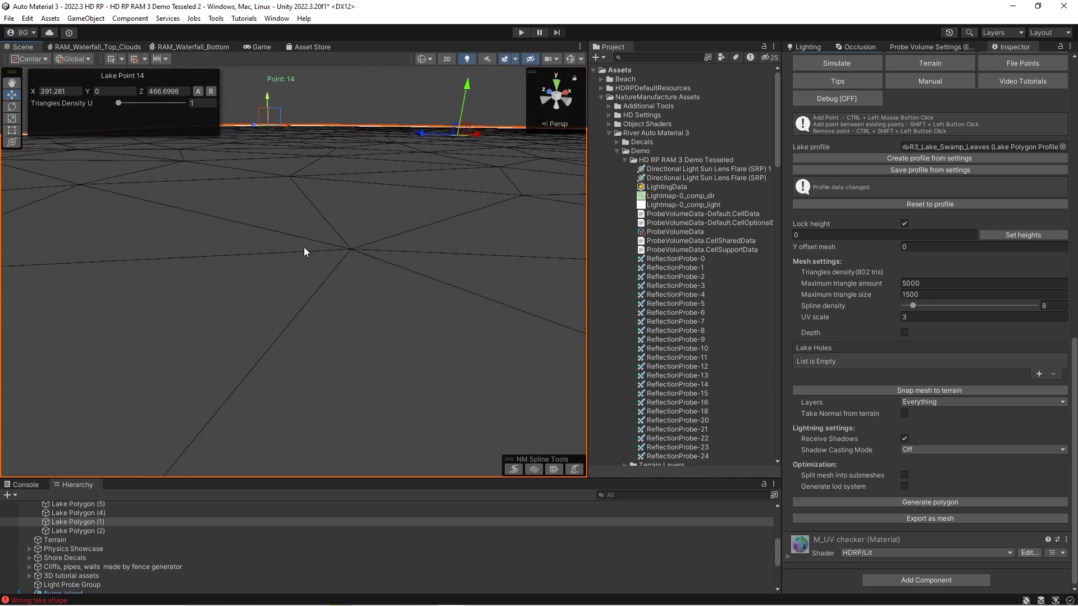
left_click_drag(346, 211, 402, 166, "alt")
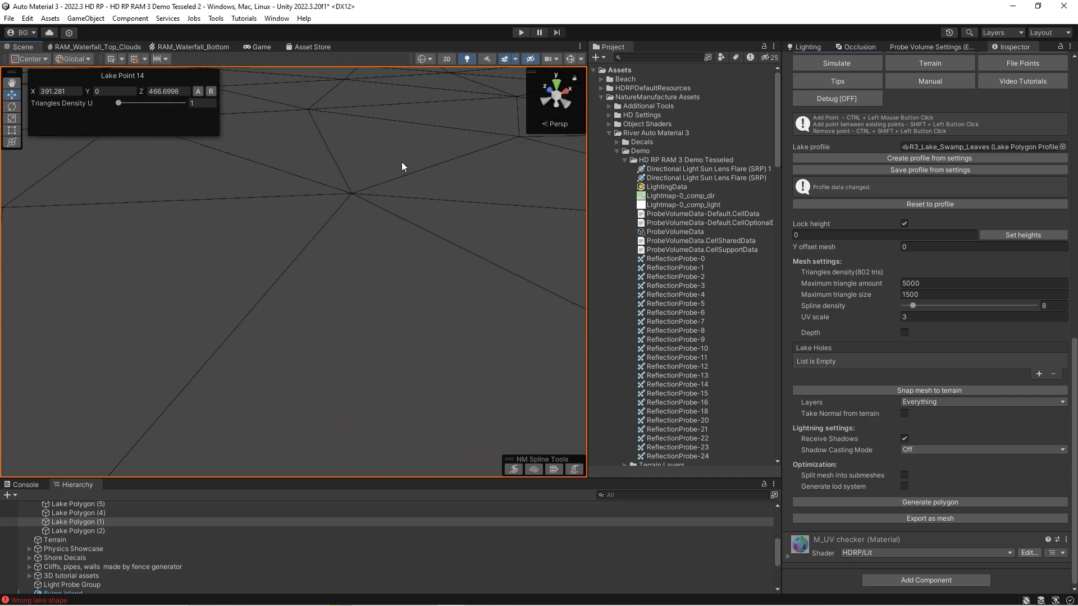
mouse_move(422, 277)
left_mouse_down("alt")
mouse_move(404, 241)
mouse_move(417, 282)
left_mouse_up("alt")
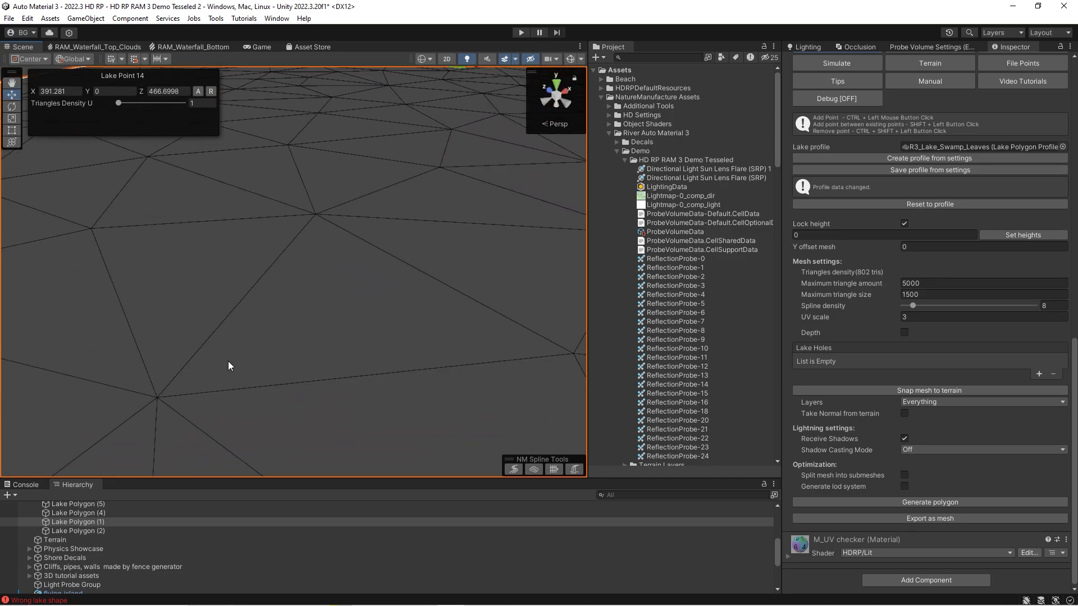
left_click_drag(549, 297, 290, 279, "alt")
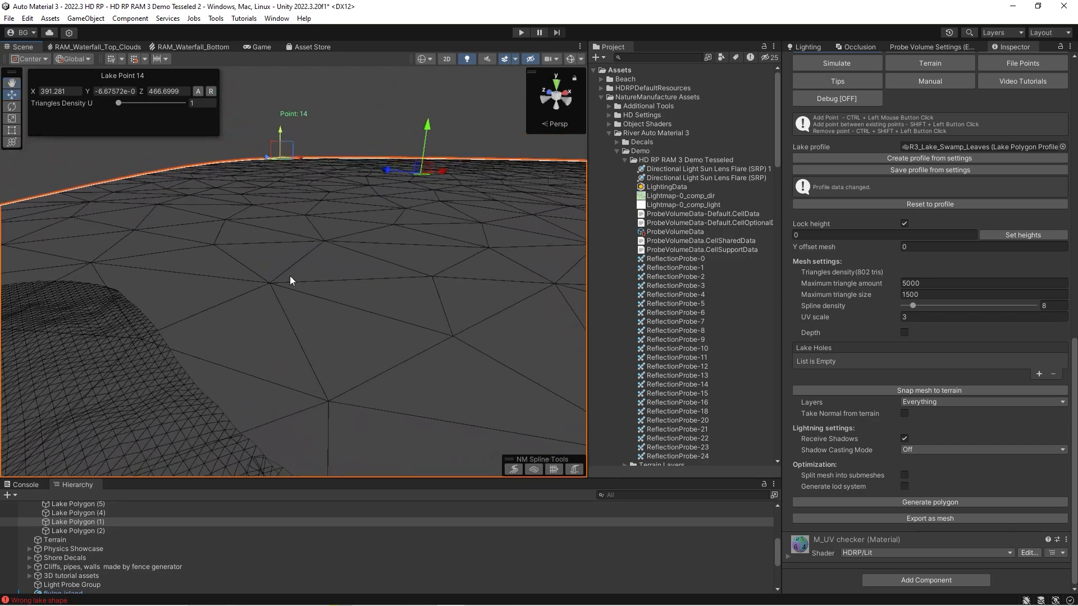
left_click(904, 486)
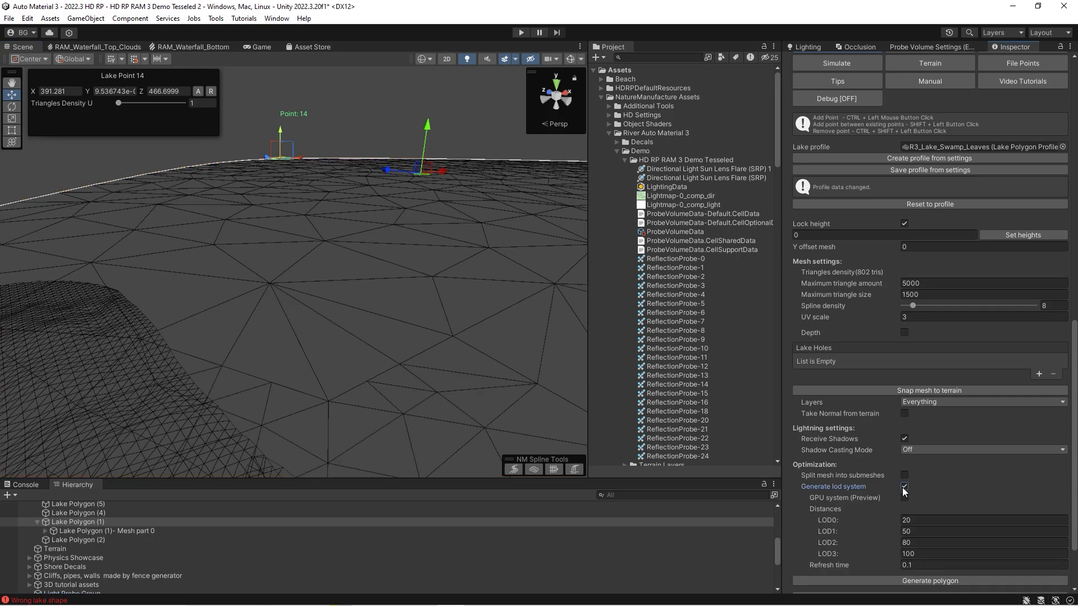
Set the lake's LOD distances to 40 for LOD0, 60 for LOD1, 10 for LOD2 and 200 for LOD3
left_click_drag(272, 318, 691, 287, "alt")
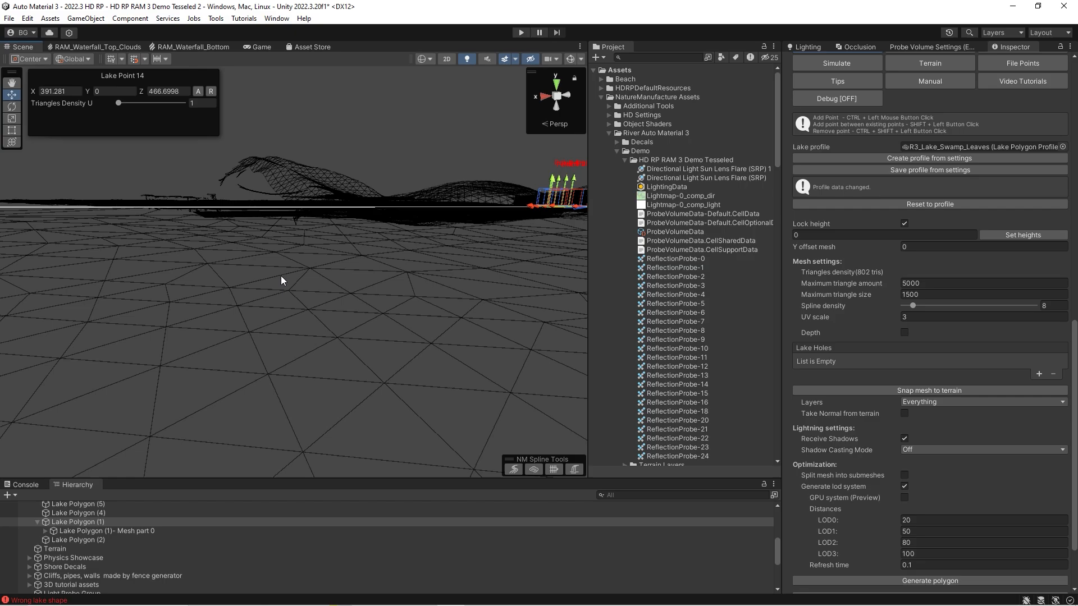
mouse_move(283, 279)
left_mouse_down("alt")
mouse_move(396, 324)
mouse_move(250, 286)
mouse_move(295, 271)
mouse_move(281, 298)
left_mouse_up("alt")
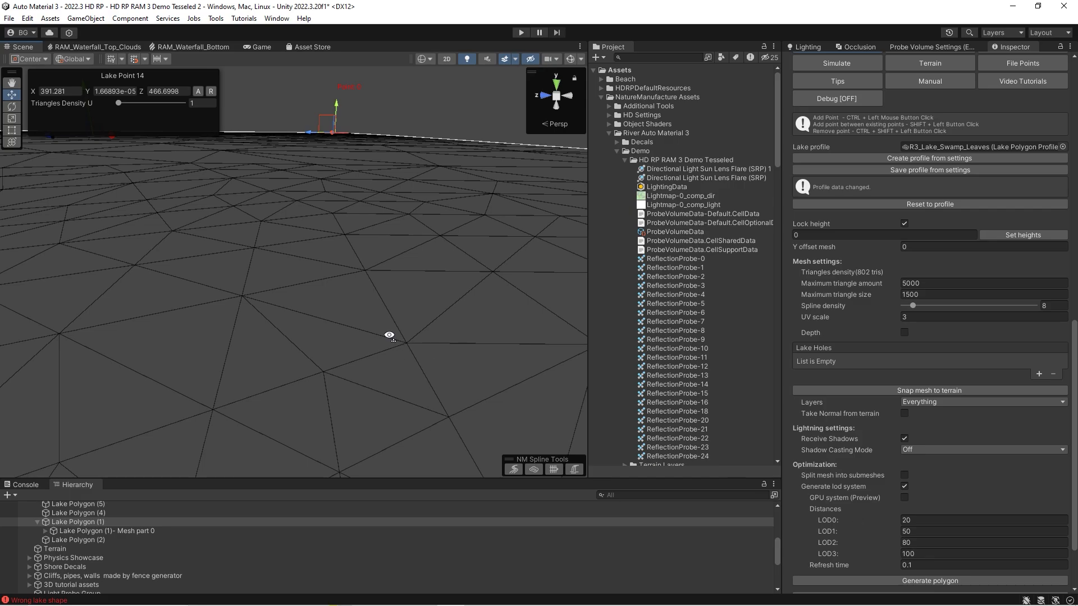
left_click_drag(389, 335, 304, 314, "alt")
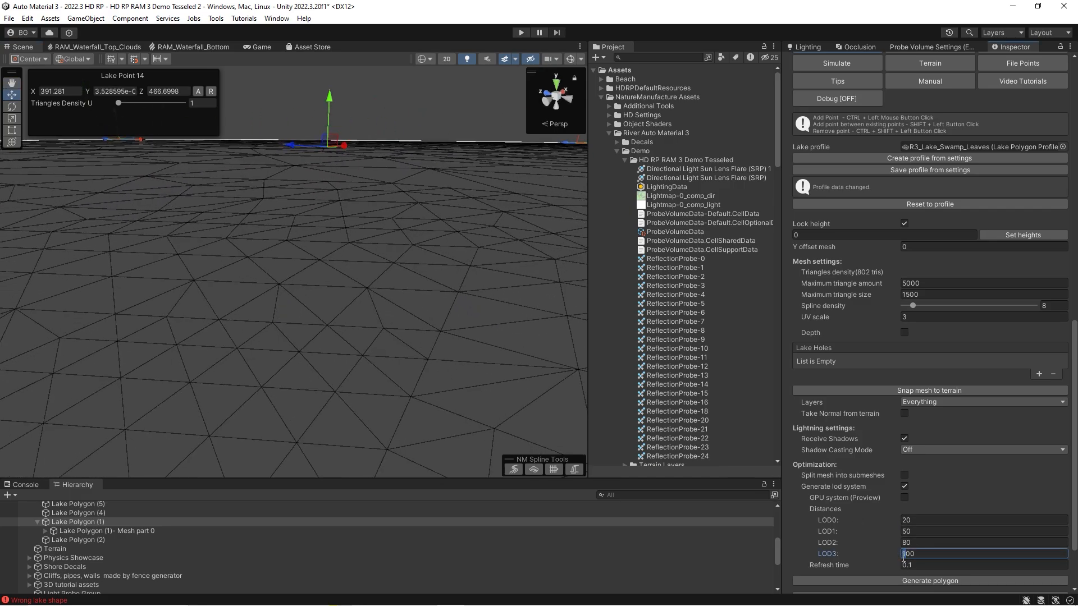
left_click(907, 520)
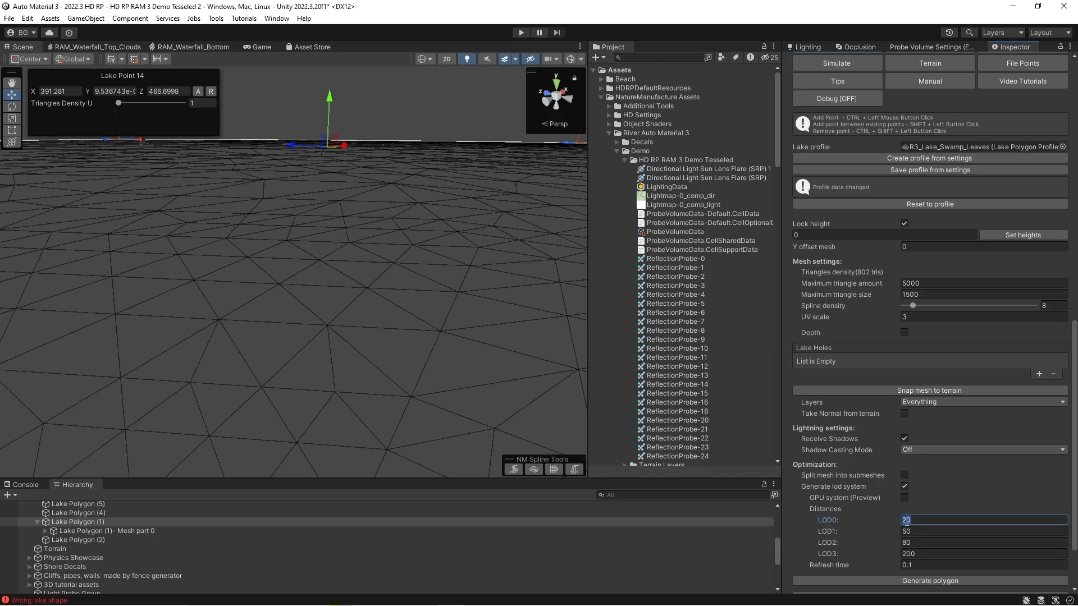
left_click(904, 543)
type("10")
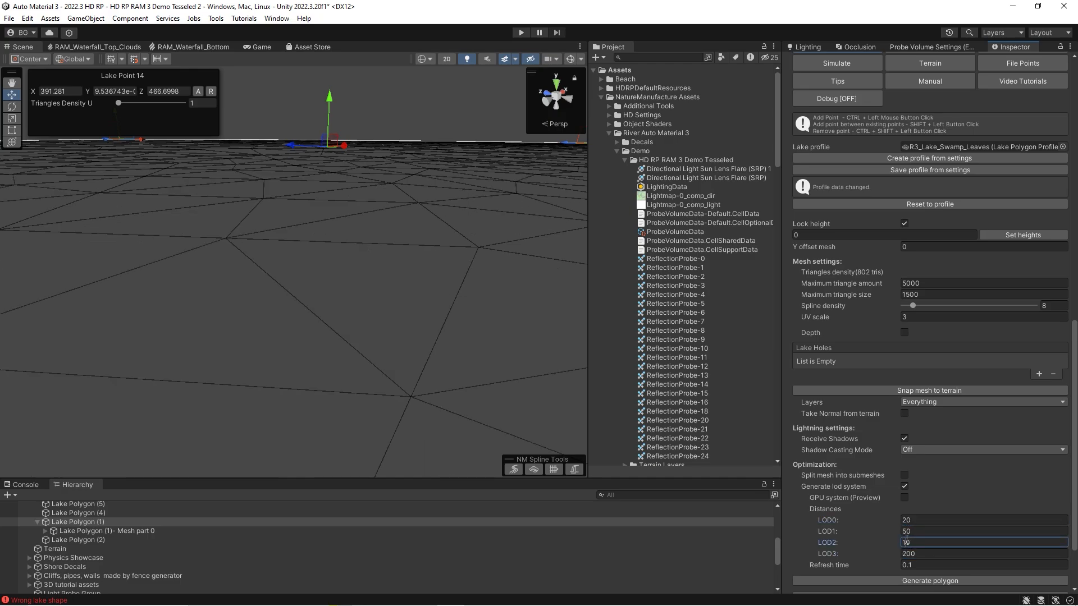
left_click(905, 532)
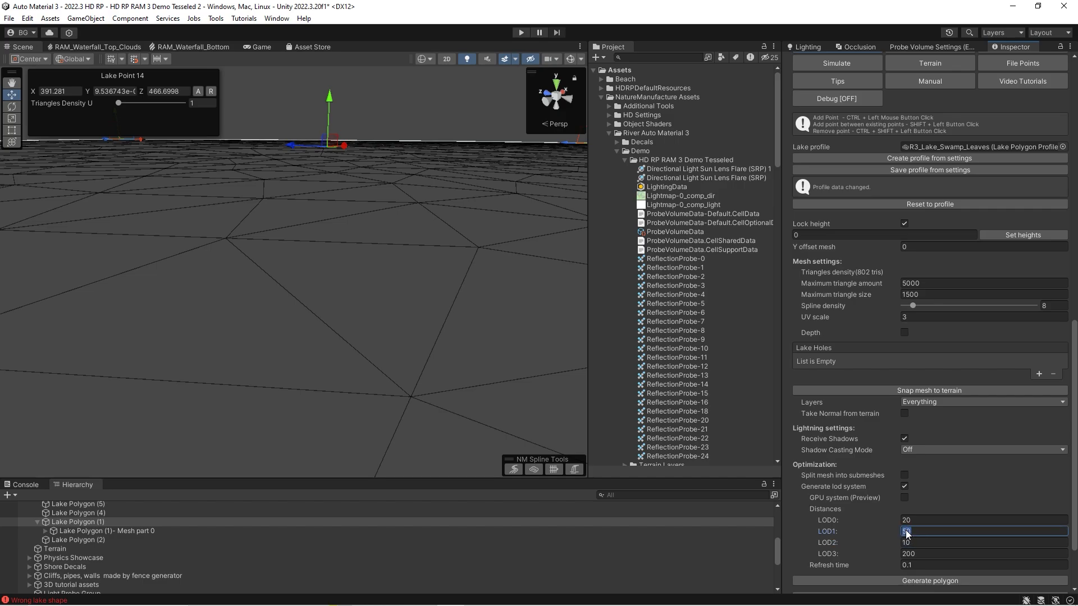
left_click(905, 521)
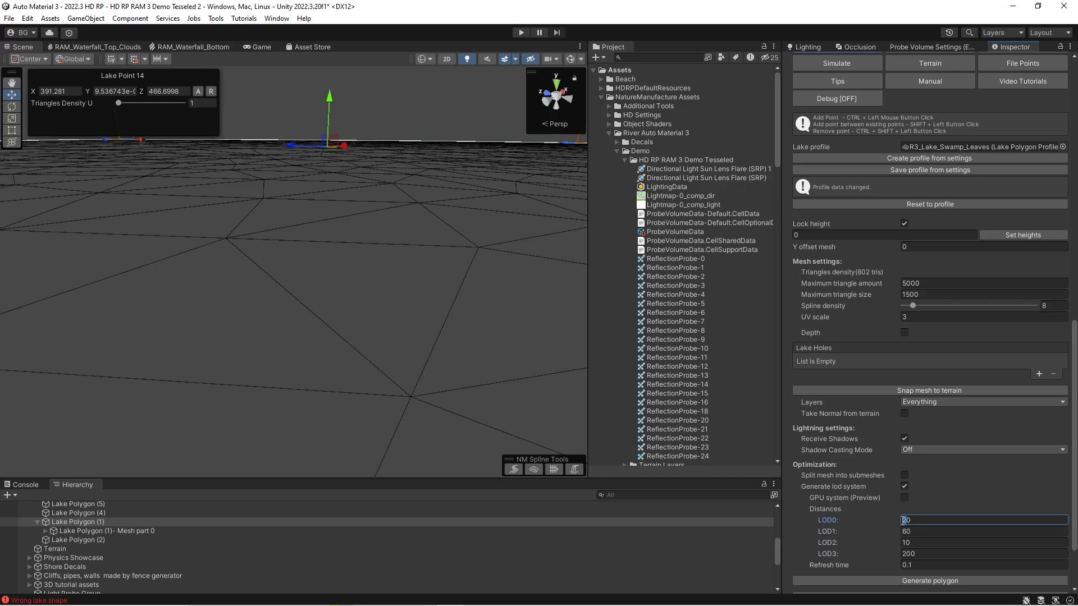
Set the lake's LOD Refresh time to 1, and after that back to 0.1, checking the mesh density from different distances
right_click_drag(303, 318, 810, 309)
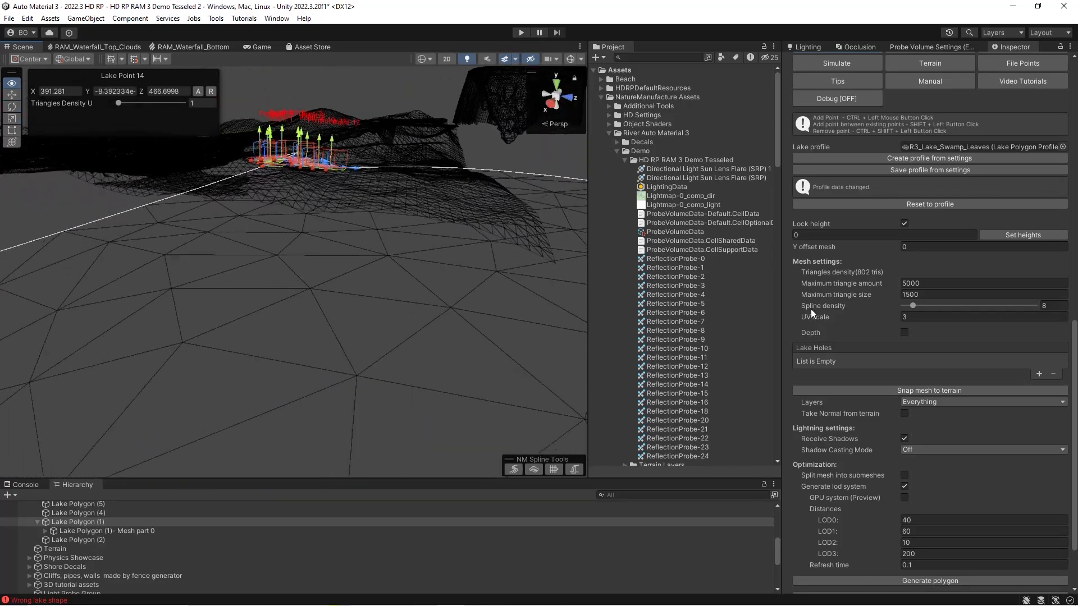
right_click_drag(817, 271, 1001, 514)
scroll(1000, 514, "down", 3)
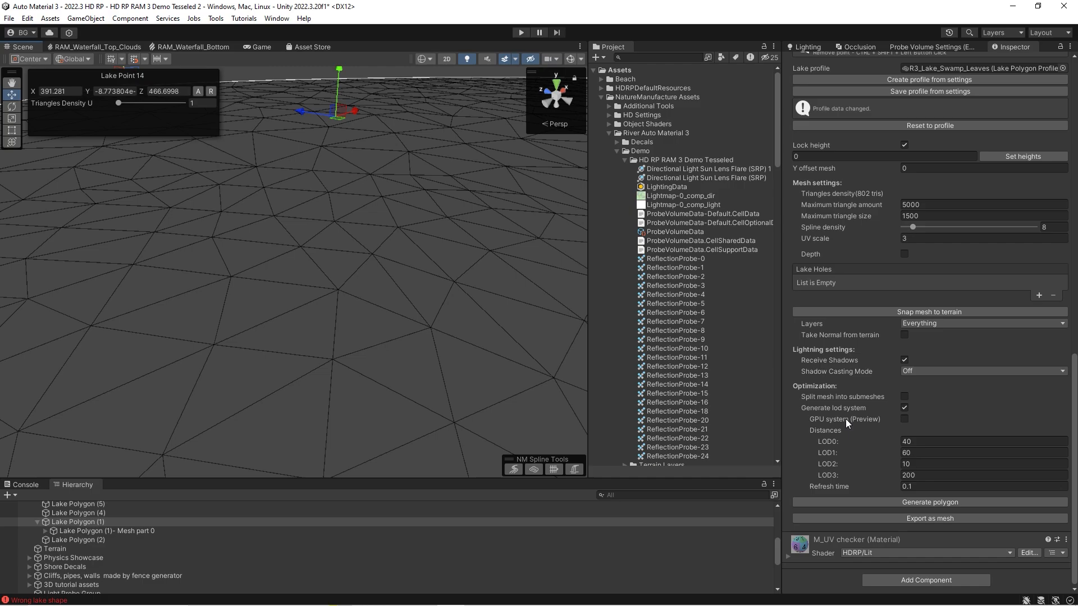
left_click_drag(226, 359, 267, 334, "alt")
scroll(266, 329, "up", 1)
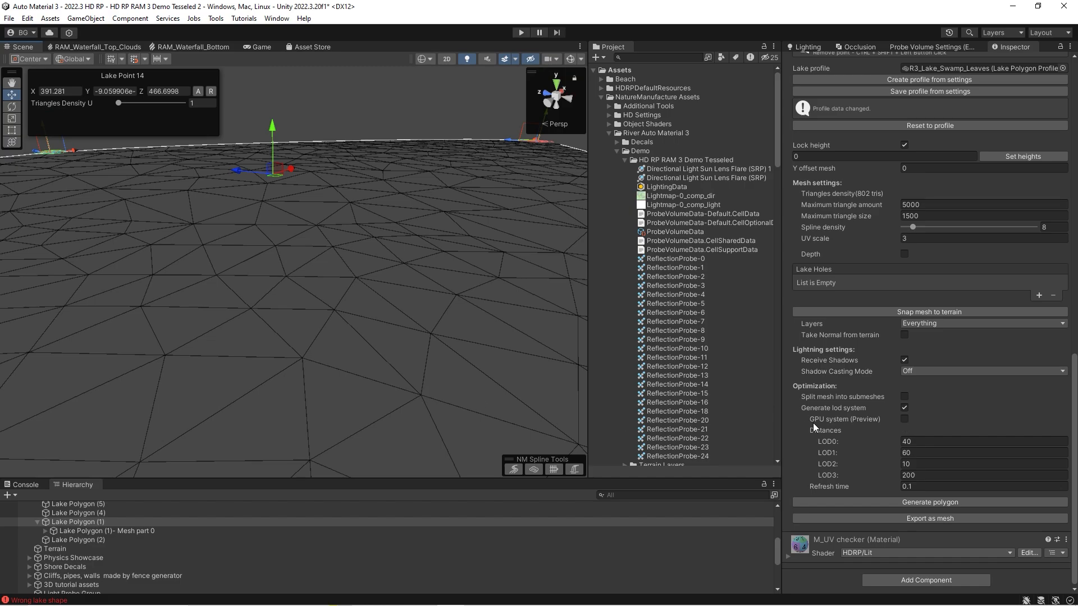
right_click_drag(225, 371, 215, 356)
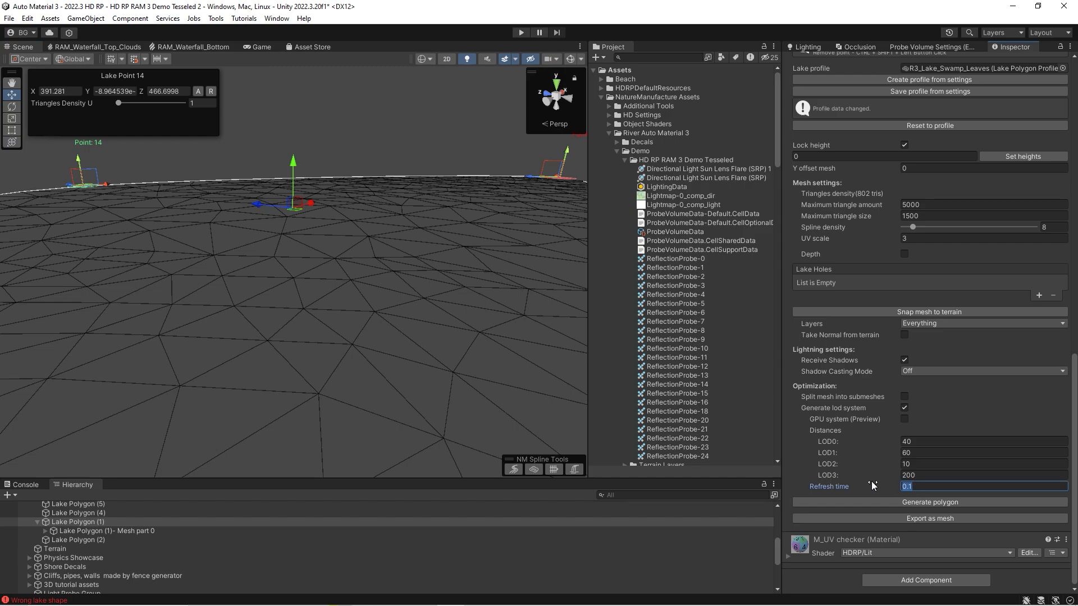
right_click_drag(343, 256, 299, 302)
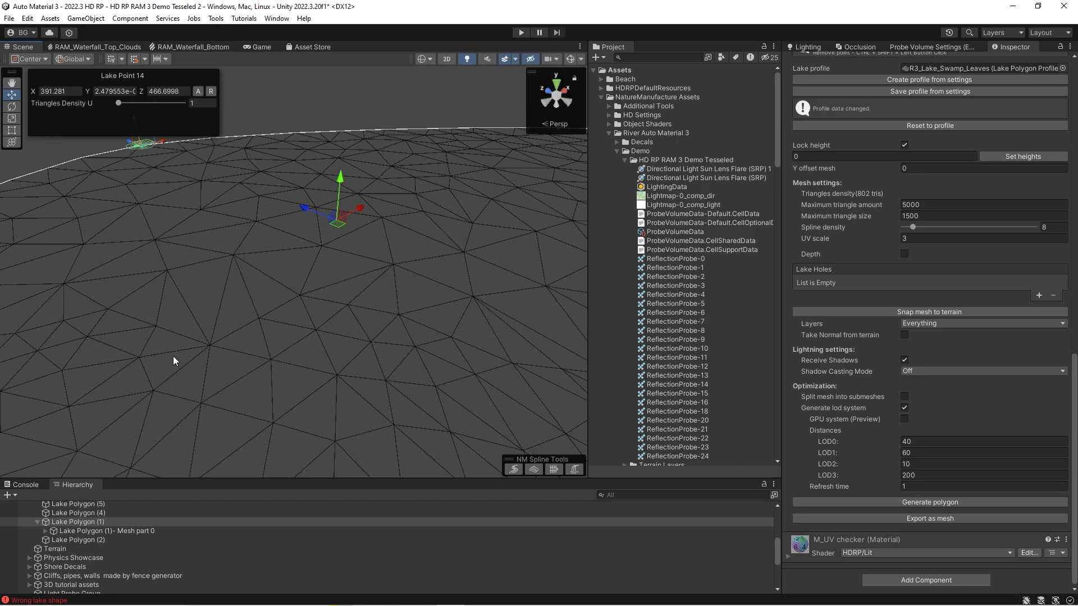
right_click_drag(173, 360, 264, 359)
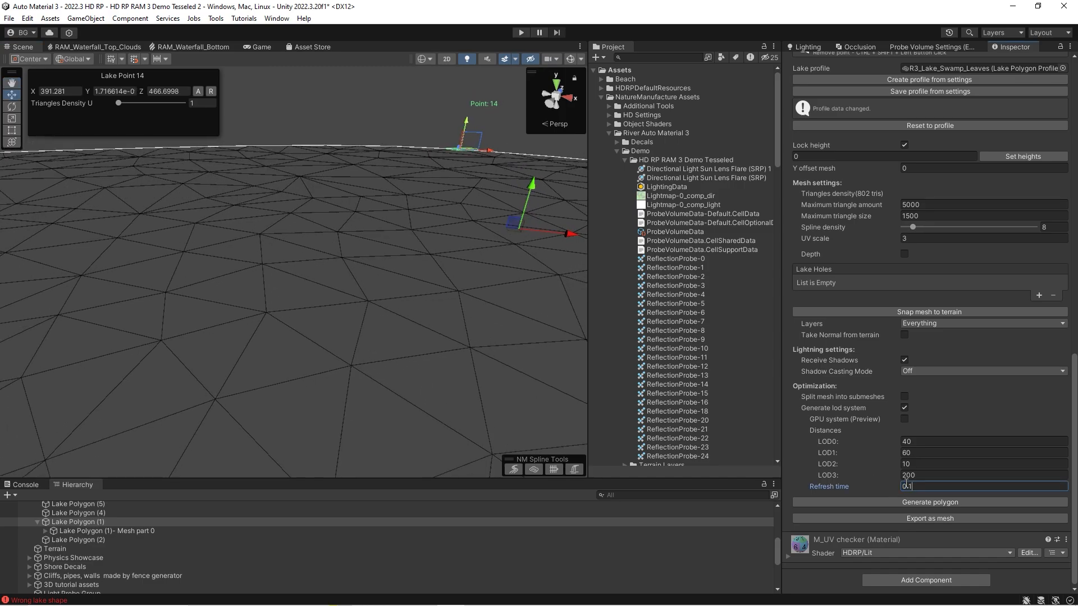
right_click_drag(311, 299, 291, 292)
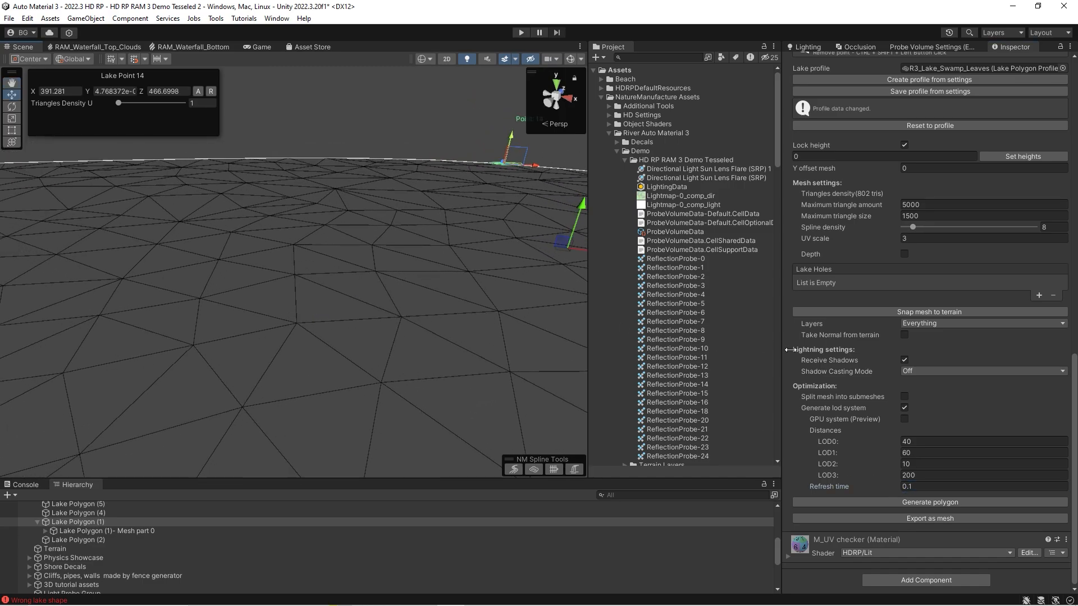
Disable Generate lod system for Lake Polygon (1)
left_click(905, 408)
right_click_drag(227, 297, 162, 289)
right_click_drag(226, 261, 284, 263)
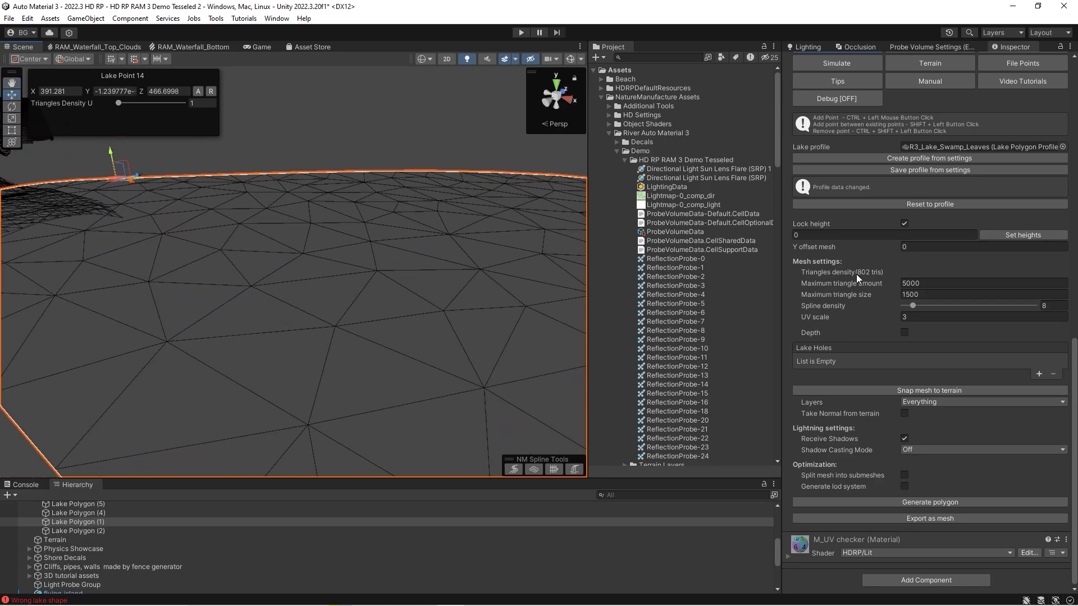
scroll(859, 252, "up", 3)
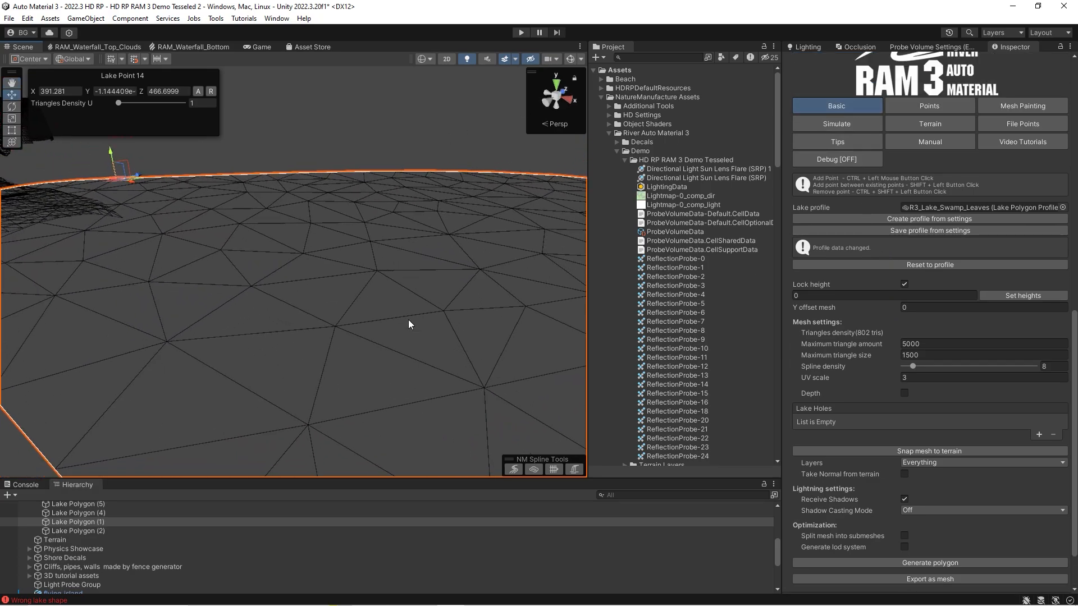
right_click_drag(410, 320, 448, 313)
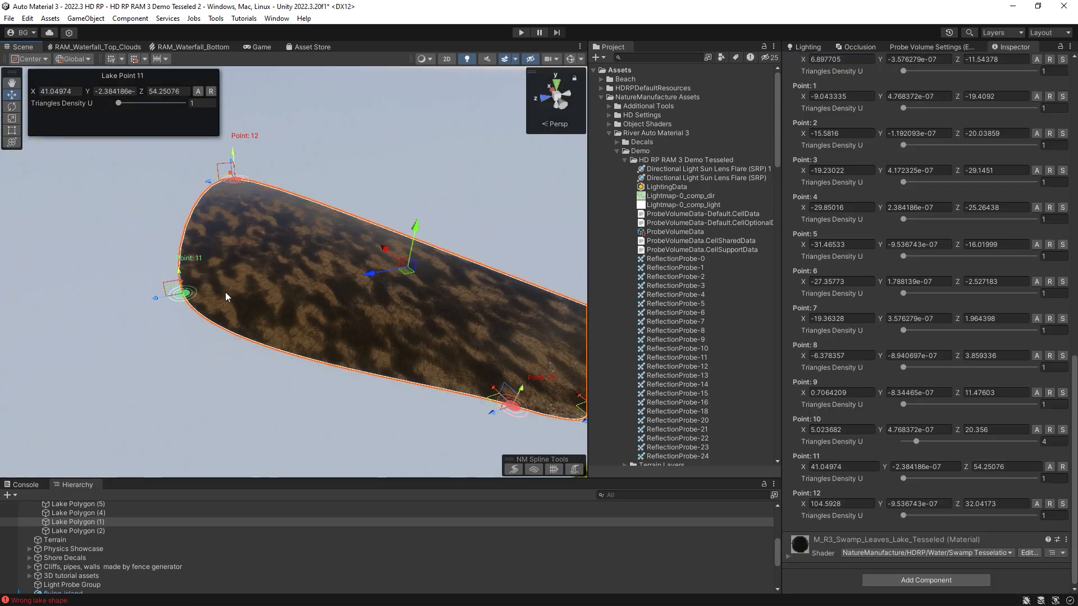
Show the lake polygon's Points settings and display the scene in Wireframe shading mode
right_click_drag(243, 285, 241, 287)
scroll(884, 228, "up", 5)
left_click(843, 358)
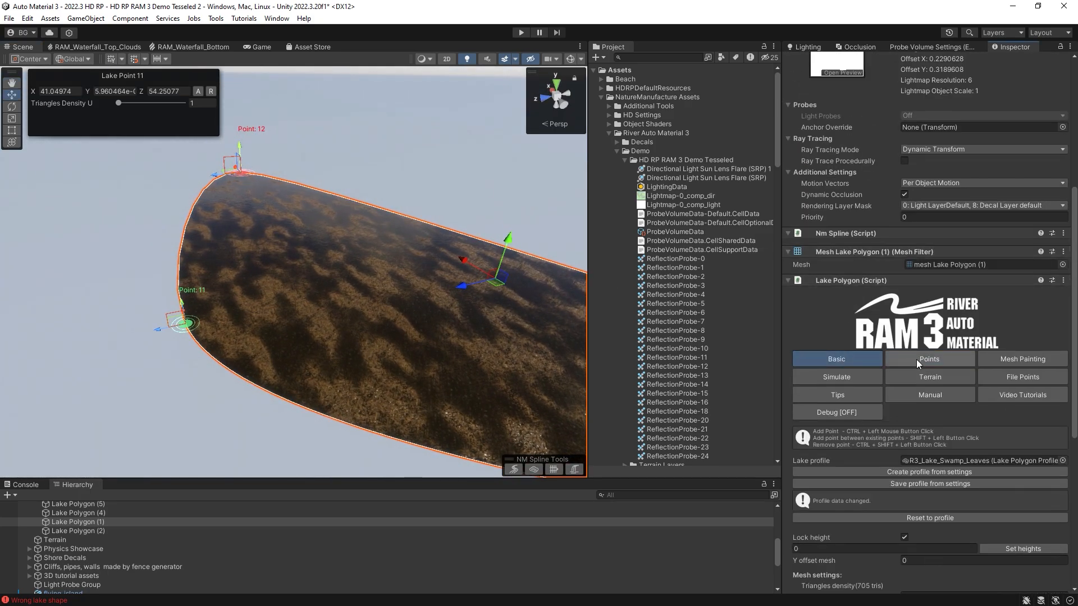
left_click(917, 359)
right_click_drag(348, 236, 322, 249)
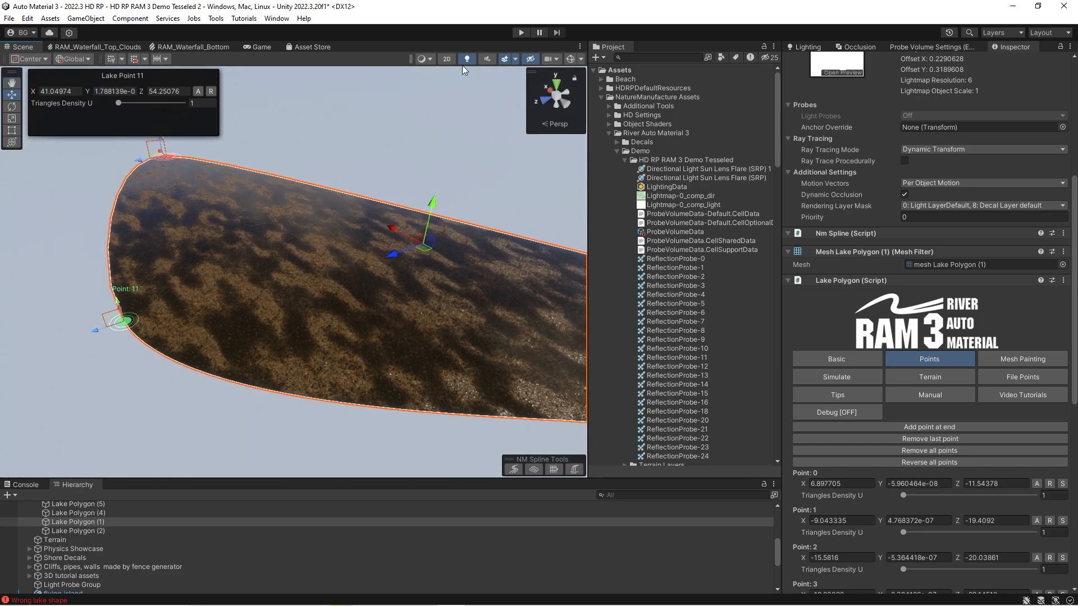
left_click(423, 58)
left_click(444, 90)
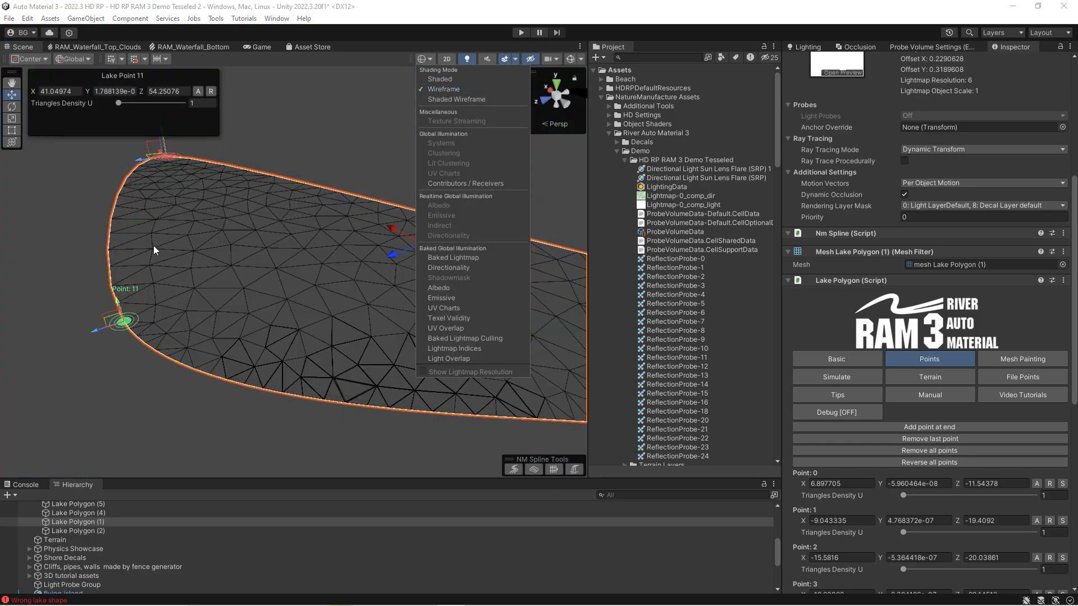
left_click(129, 279)
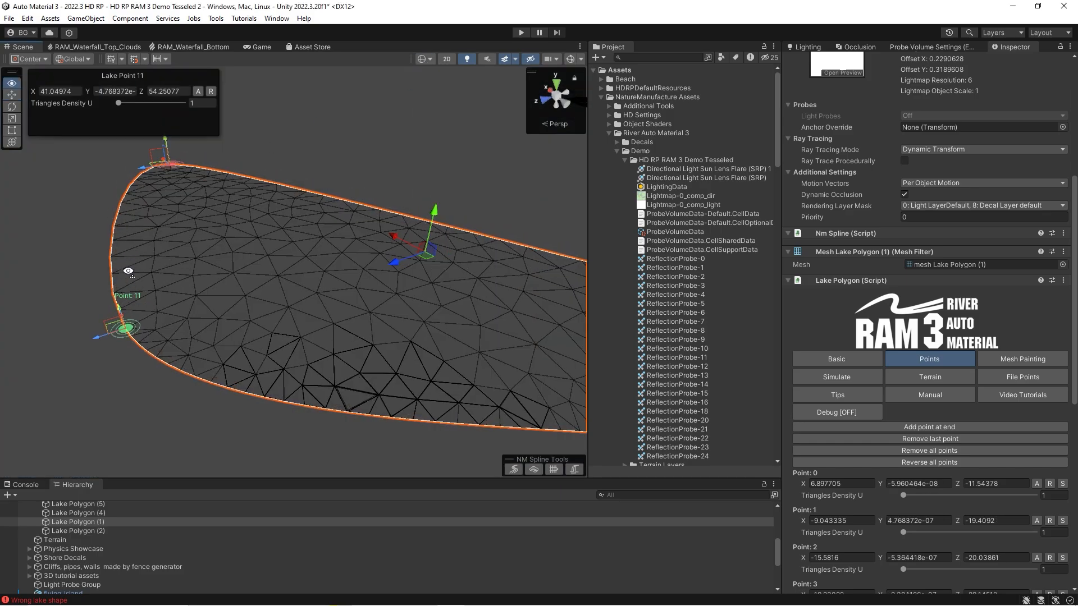
Set Lake Point 11's Triangles Density U to 16 and nudge the point to about Z 54.0
scroll(902, 413, "down", 5)
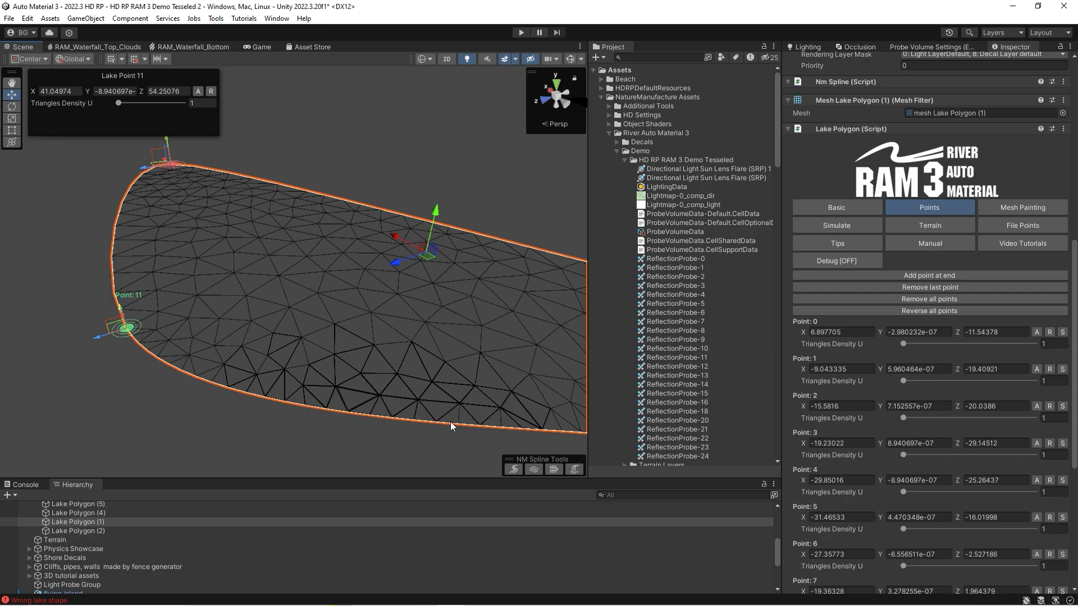
scroll(958, 387, "down", 6)
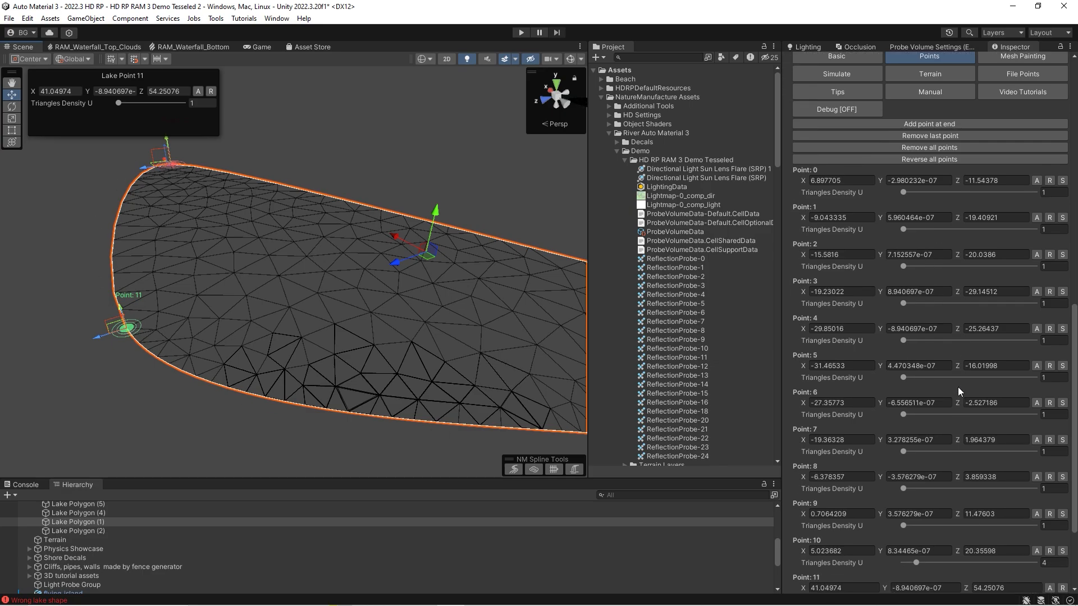
scroll(921, 370, "down", 4)
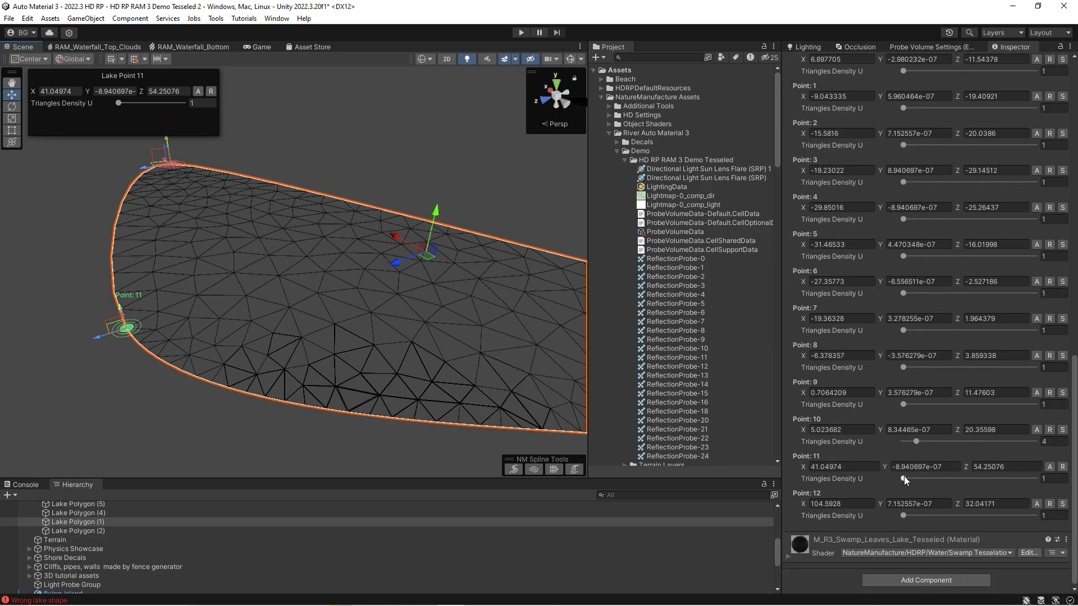
left_click_drag(904, 477, 949, 483)
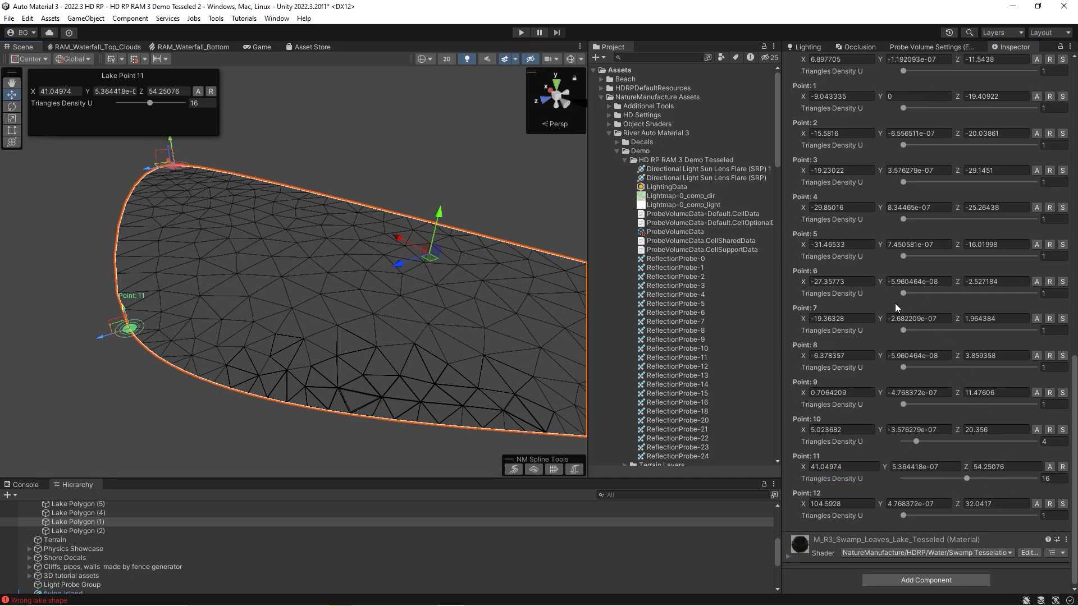
left_click_drag(99, 339, 102, 338)
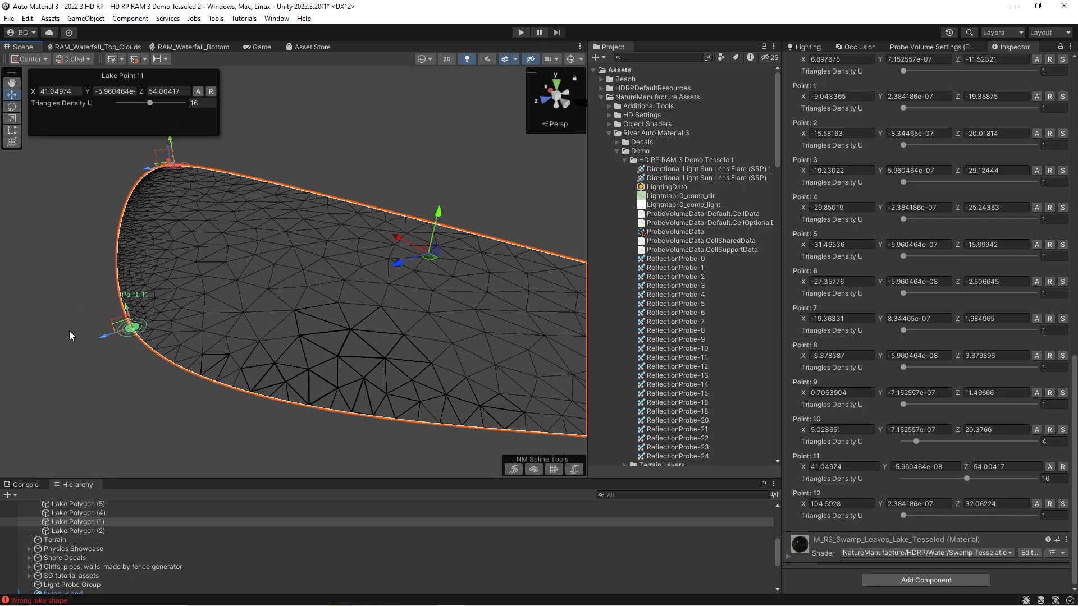
Set lake Point 10's Triangles Density U to 32 and nudge Lake Point 11 to about Z 53.8
left_click_drag(985, 442, 1035, 442)
left_click_drag(103, 336, 105, 335)
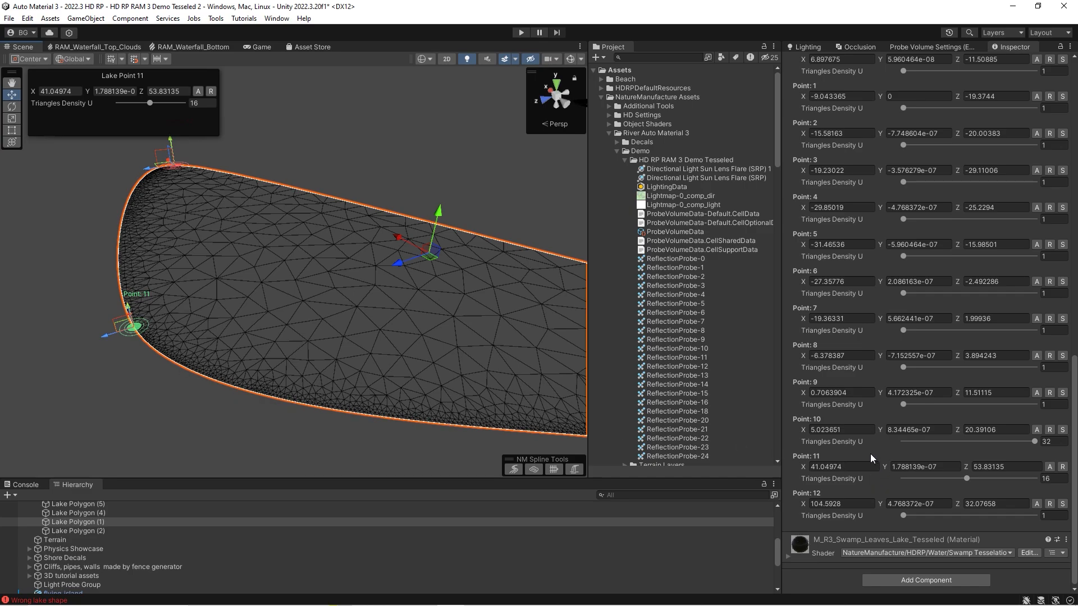
right_click_drag(258, 370, 261, 373)
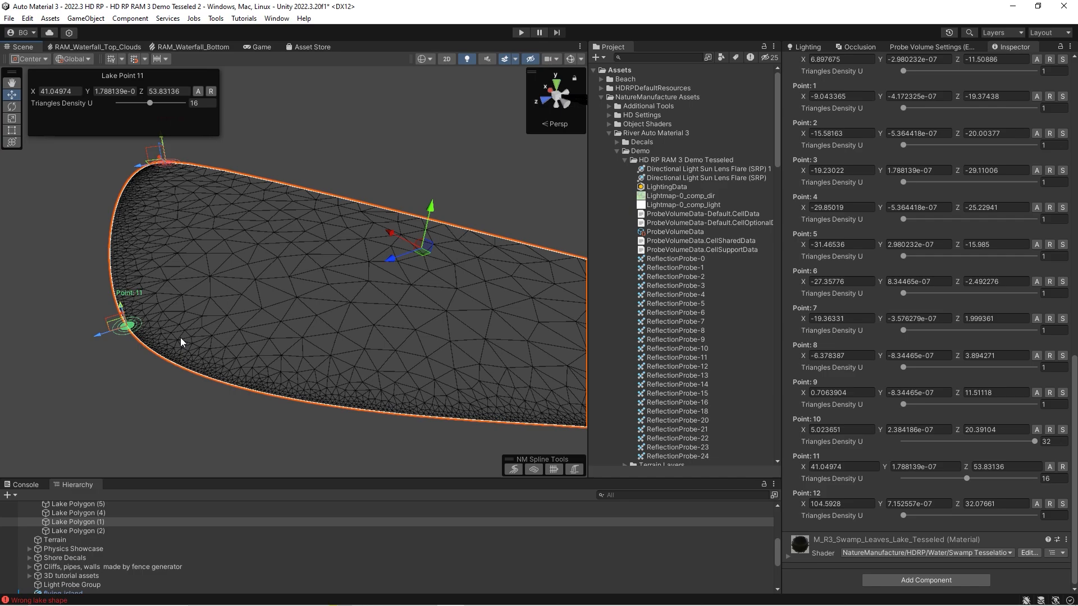
right_click_drag(311, 377, 301, 369)
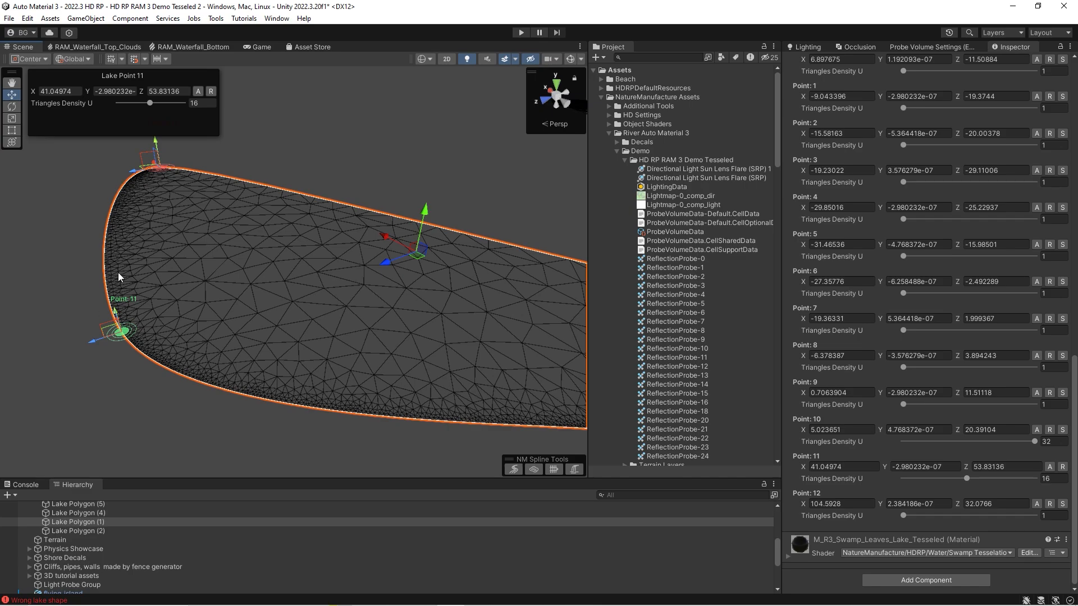
scroll(926, 318, "up", 10)
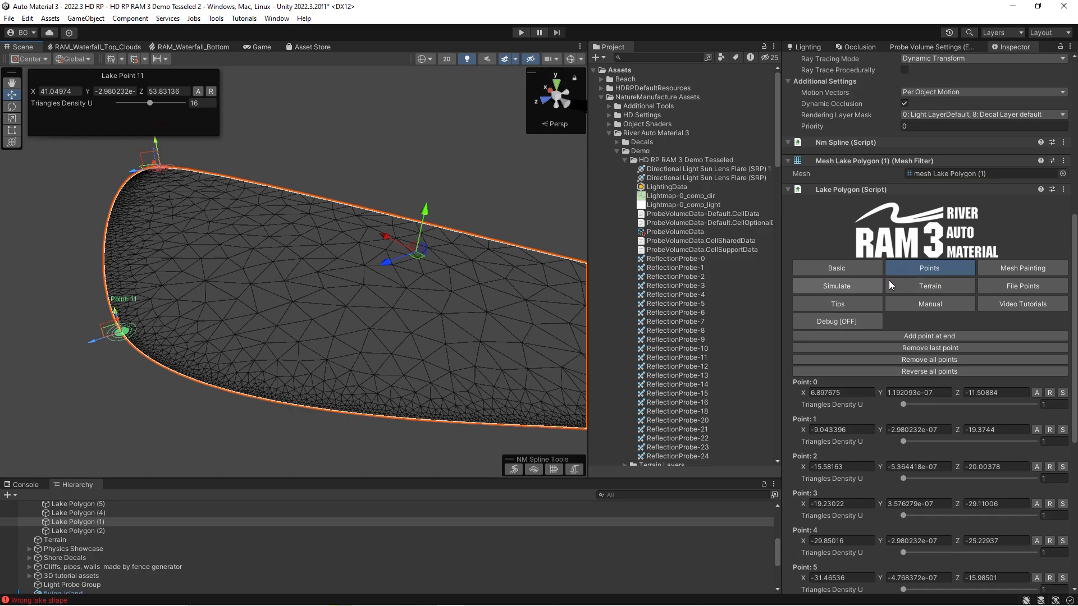
scroll(876, 332, "down", 4)
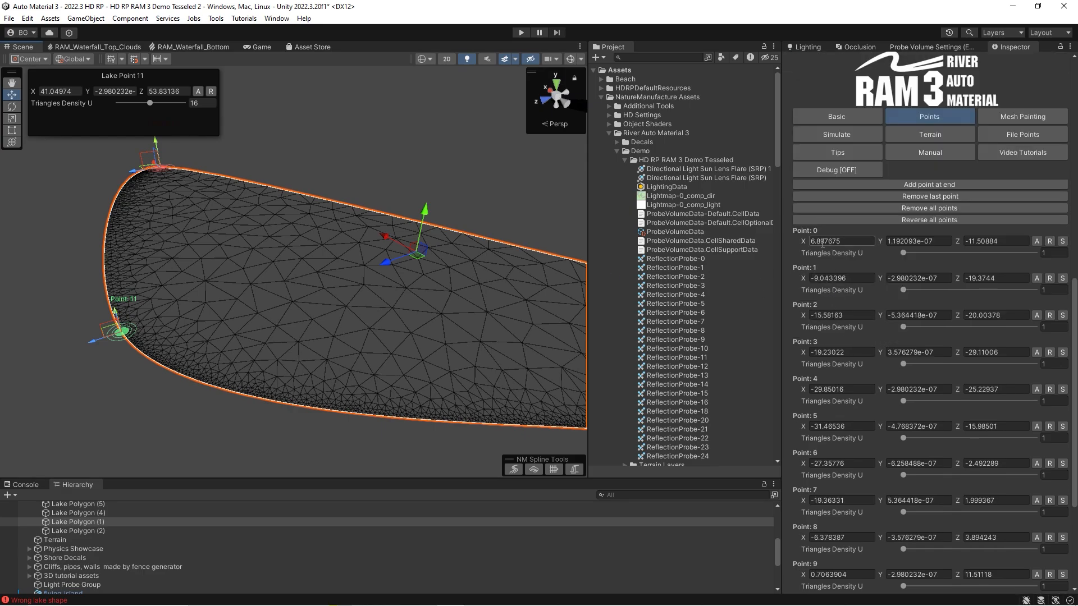
scroll(988, 314, "down", 3)
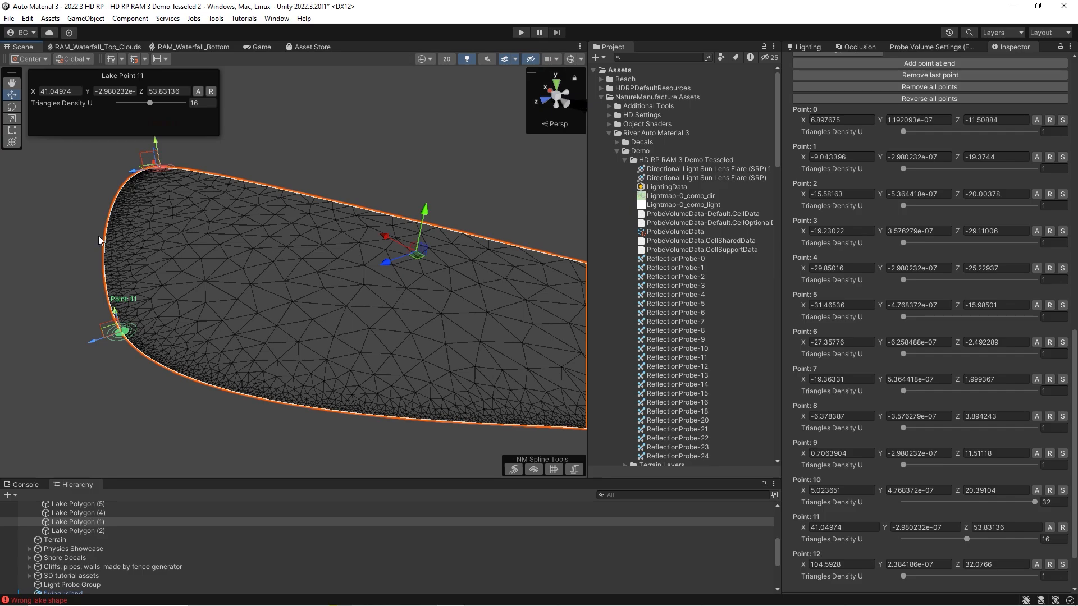
scroll(908, 200, "up", 5)
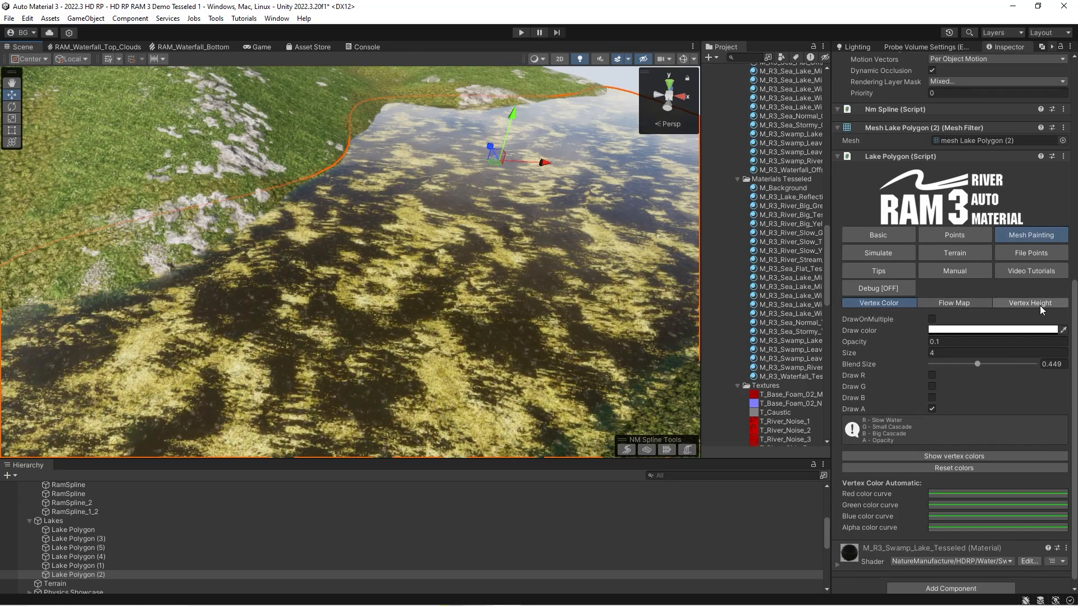
Restrict vertex color painting on Lake Polygon (2) to the red channel and paint the water along the grassy shore
mouse_move(526, 257)
right_mouse_down()
mouse_move(523, 279)
mouse_move(459, 279)
mouse_move(550, 291)
right_mouse_up()
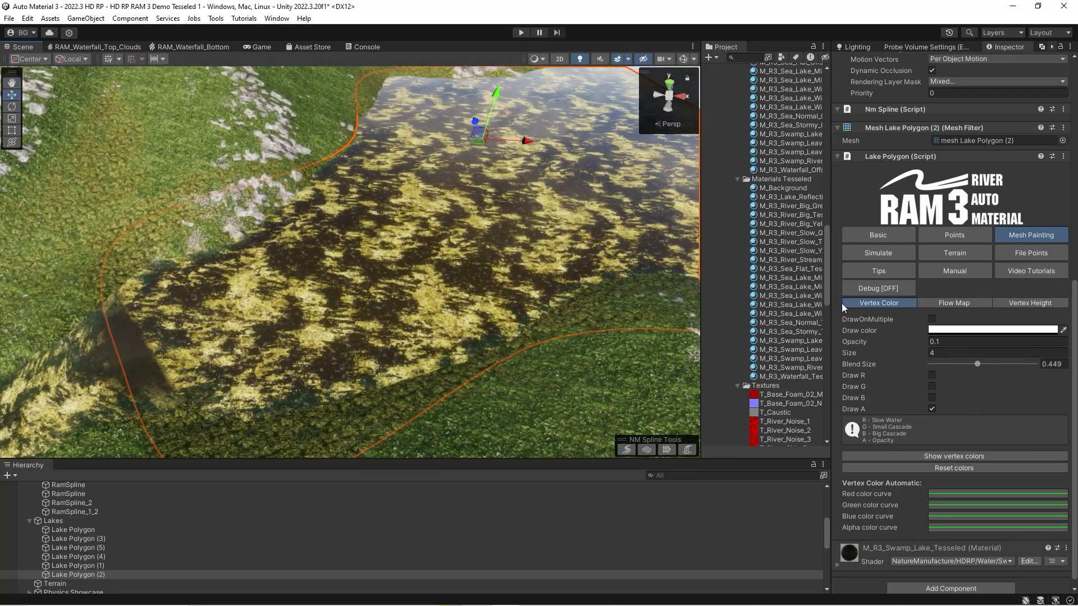
right_click_drag(422, 269, 471, 215)
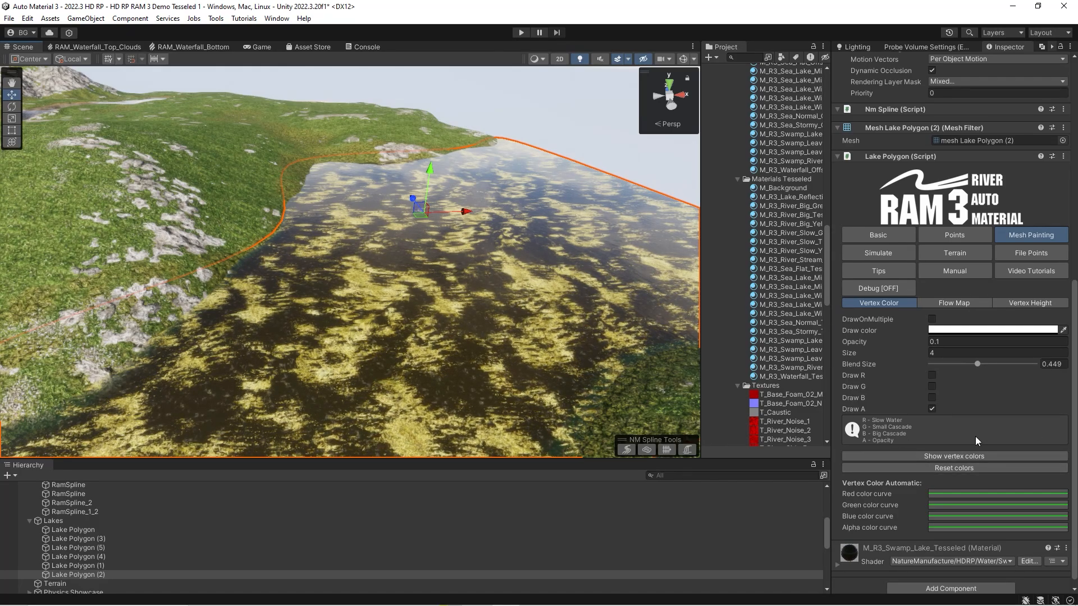
right_click_drag(496, 297, 432, 359)
mouse_move(409, 270)
right_mouse_down()
mouse_move(445, 246)
mouse_move(438, 258)
right_mouse_up()
left_click(932, 376)
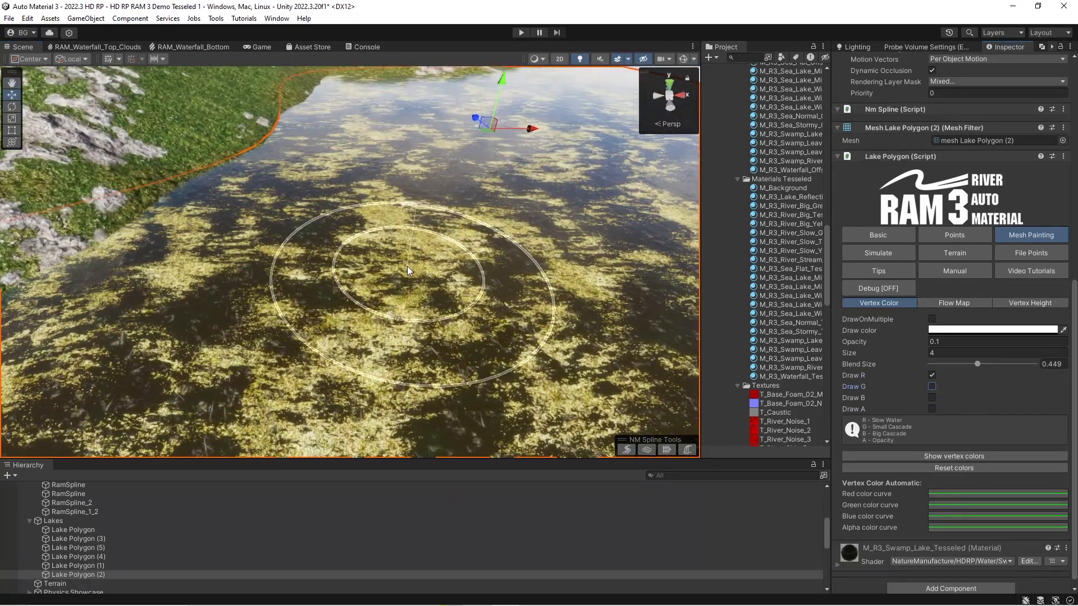
mouse_move(407, 271)
right_mouse_down()
mouse_move(416, 272)
mouse_move(383, 260)
mouse_move(365, 273)
mouse_move(395, 260)
mouse_move(376, 224)
mouse_move(387, 211)
mouse_move(401, 234)
mouse_move(387, 241)
mouse_move(392, 275)
mouse_move(385, 252)
mouse_move(399, 256)
right_mouse_up()
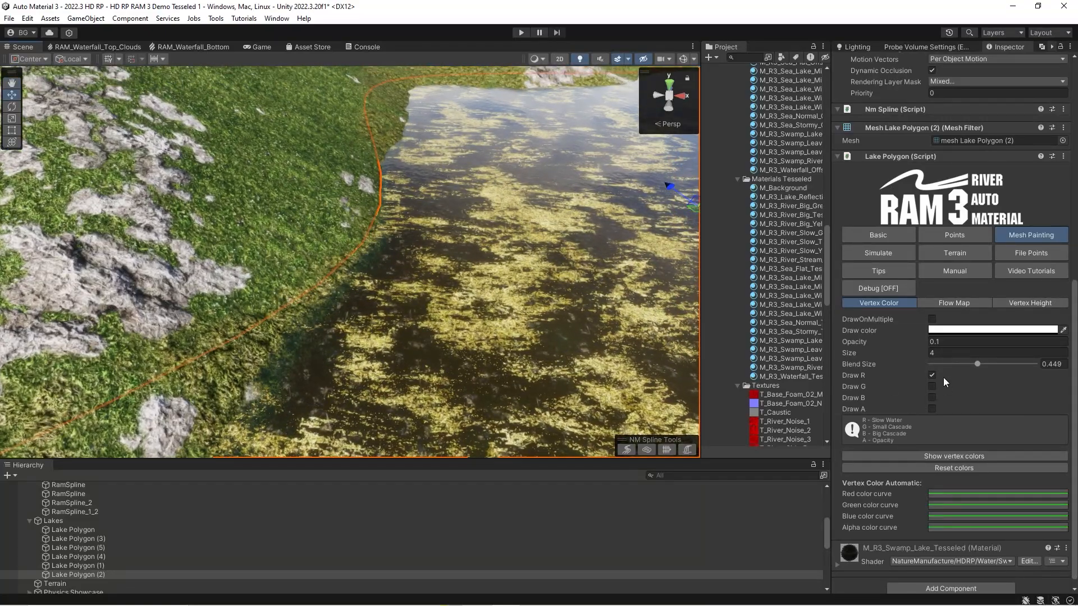
scroll(412, 171, "up", 5)
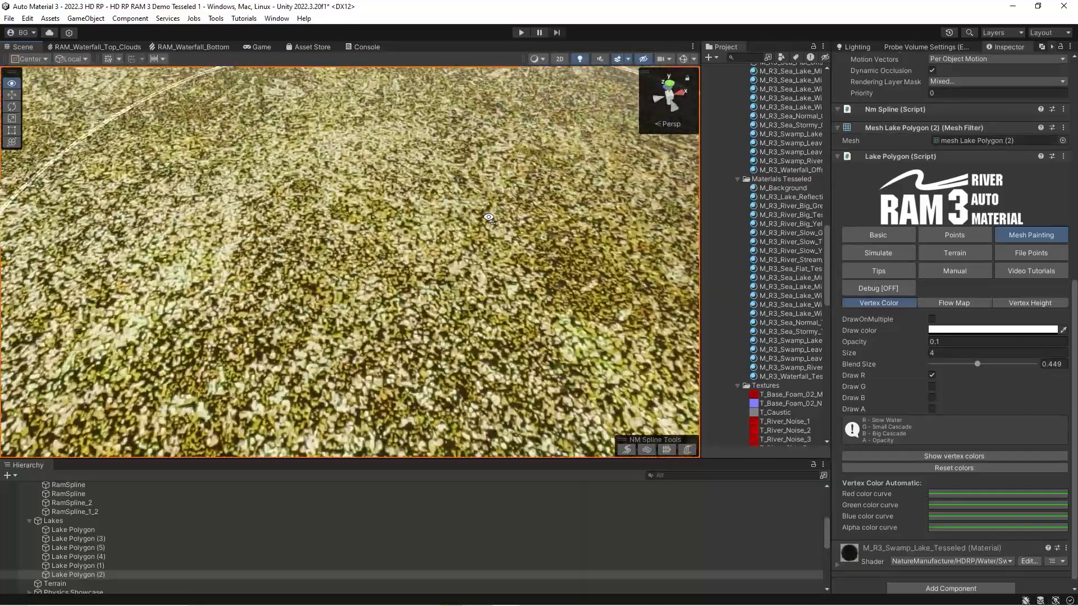
mouse_move(412, 171)
right_mouse_down()
mouse_move(20, 179)
mouse_move(497, 157)
right_mouse_up()
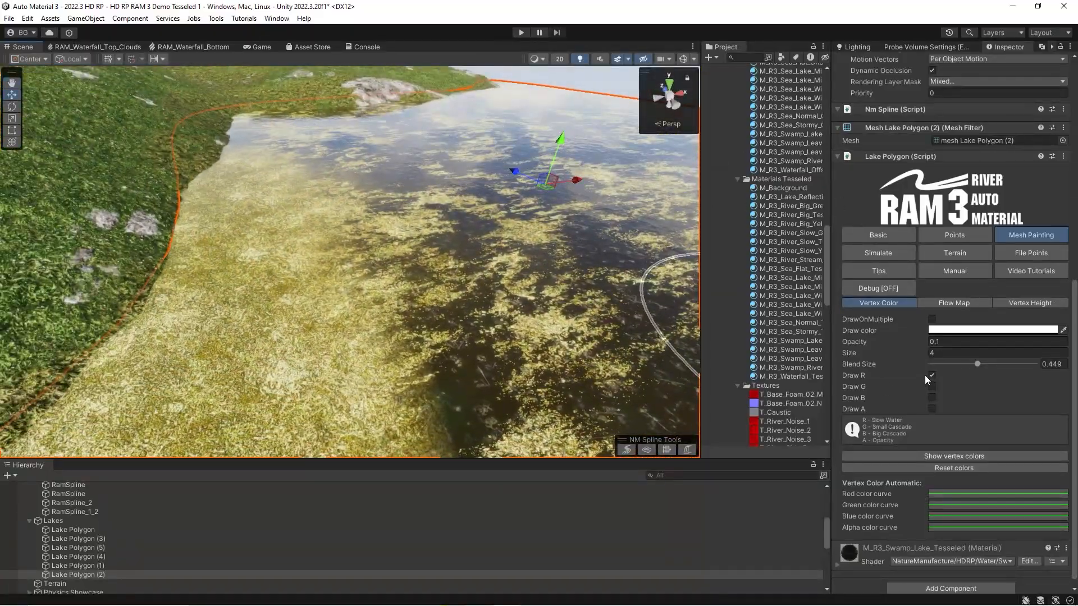
Switch the vertex color brush to the green channel only and paint an area of the lake surface near the shore
left_click(931, 375)
left_click(932, 386)
mouse_move(389, 327)
left_mouse_down()
mouse_move(399, 202)
mouse_move(371, 303)
left_mouse_up()
mouse_move(371, 304)
right_mouse_down()
mouse_move(335, 385)
mouse_move(551, 313)
mouse_move(294, 353)
mouse_move(320, 342)
right_mouse_up()
Switch the vertex color brush to the blue channel only and paint a large patch of the swamp lake near the shore
left_click(932, 386)
left_click(932, 398)
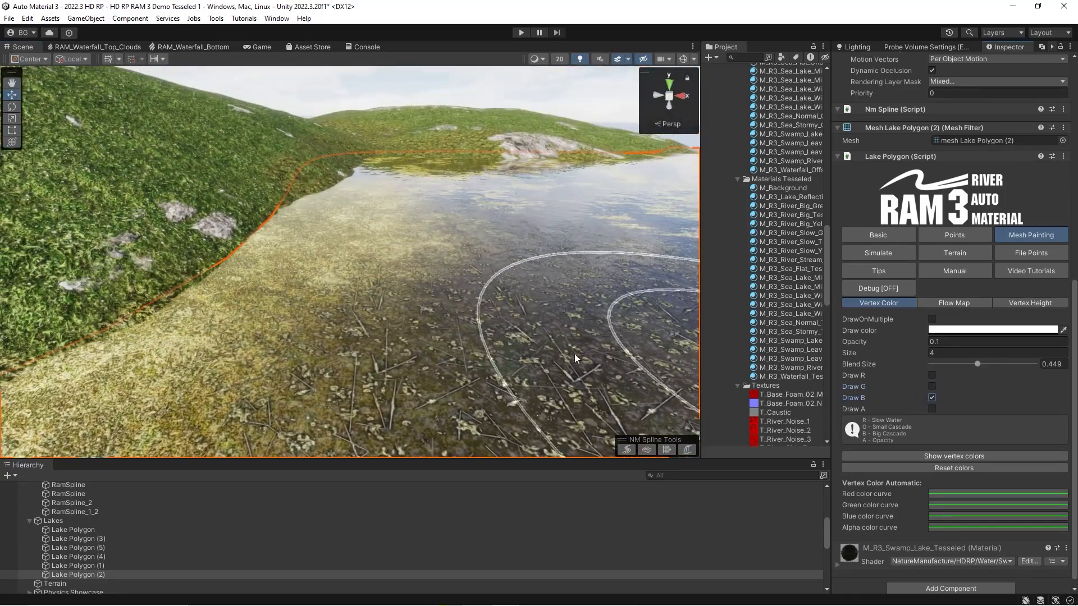
left_click_drag(466, 286, 466, 255)
mouse_move(466, 255)
right_mouse_down()
mouse_move(548, 234)
mouse_move(932, 292)
right_mouse_up()
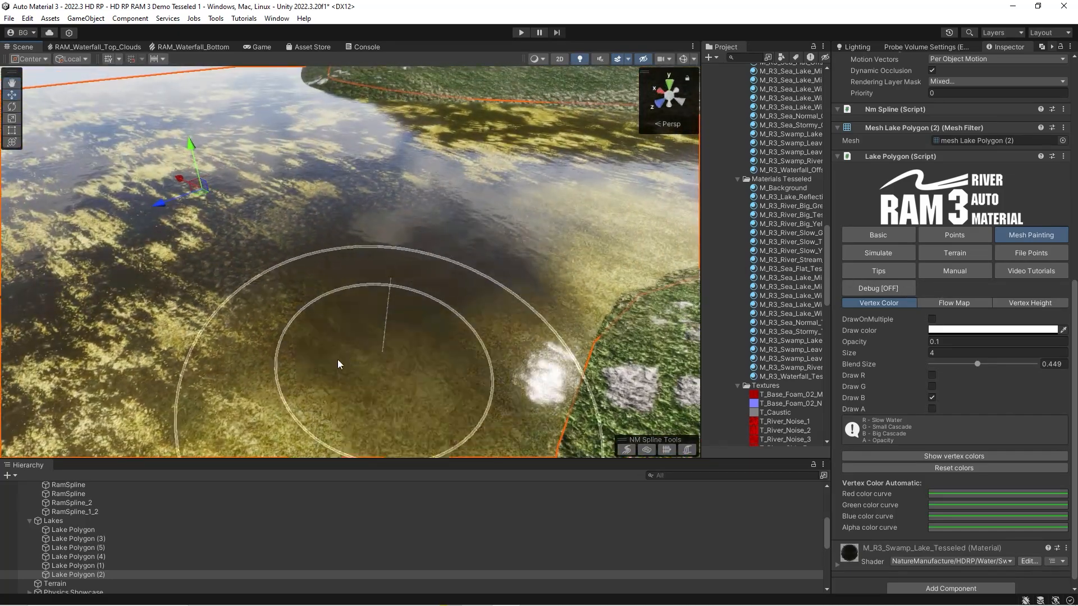
mouse_move(328, 312)
right_mouse_down()
mouse_move(270, 348)
mouse_move(420, 358)
right_mouse_up()
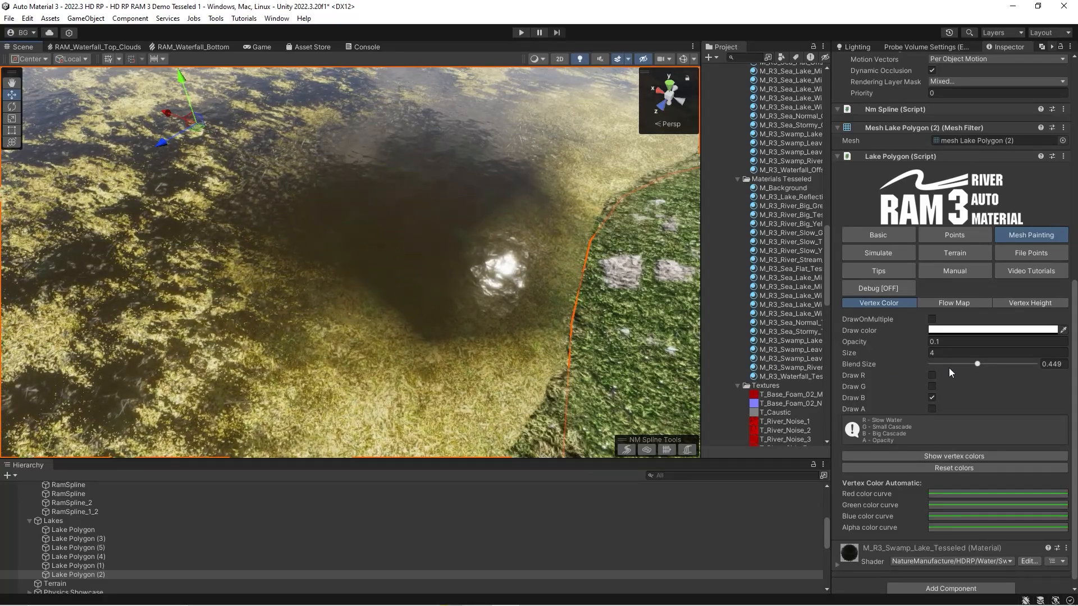
mouse_move(385, 322)
left_mouse_down()
mouse_move(460, 325)
mouse_move(389, 348)
mouse_move(399, 293)
left_mouse_up()
right_click_drag(399, 293, 355, 296)
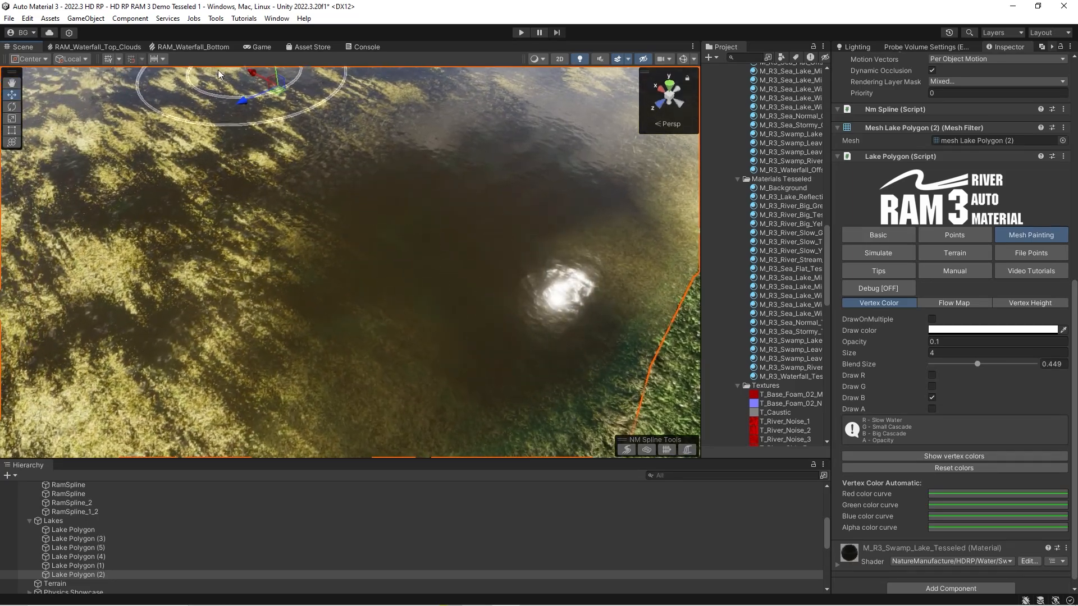
right_click_drag(481, 220, 404, 217)
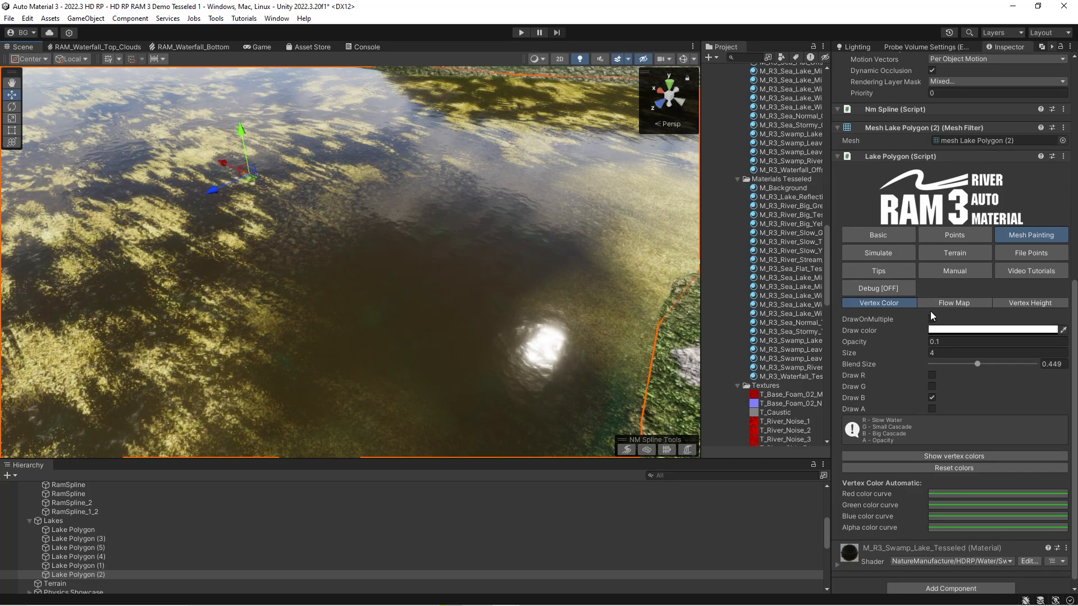
right_click_drag(443, 275, 328, 293)
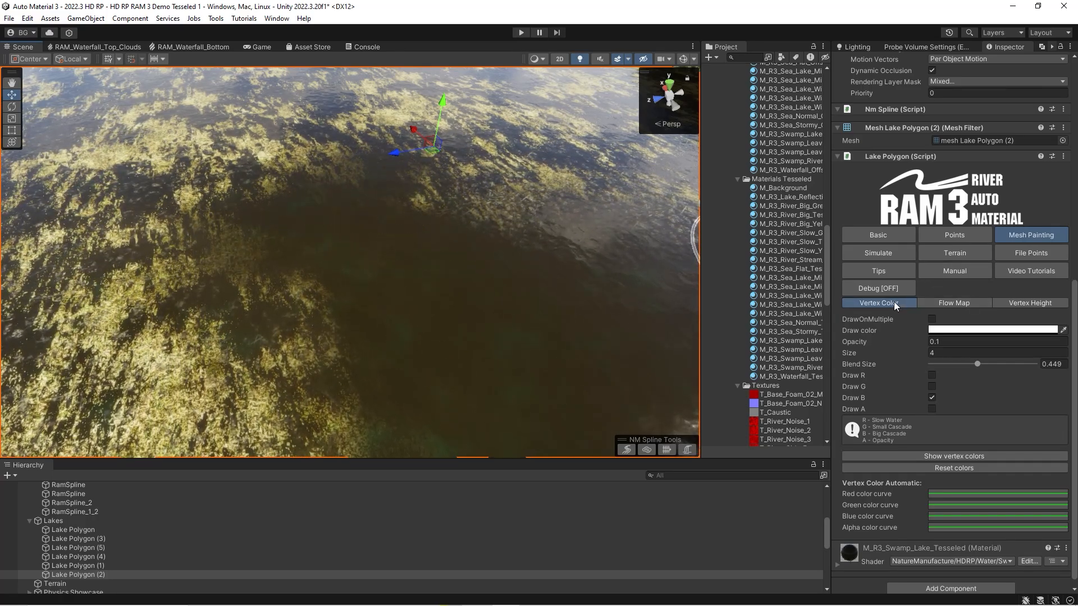
Erase the water's opacity near the shore through the alpha channel only, and reset all the lake's vertex colors
mouse_move(481, 298)
left_mouse_down("alt")
mouse_move(352, 291)
mouse_move(253, 311)
mouse_move(260, 342)
mouse_move(253, 326)
mouse_move(397, 290)
mouse_move(932, 366)
left_mouse_up("alt")
left_click(931, 398)
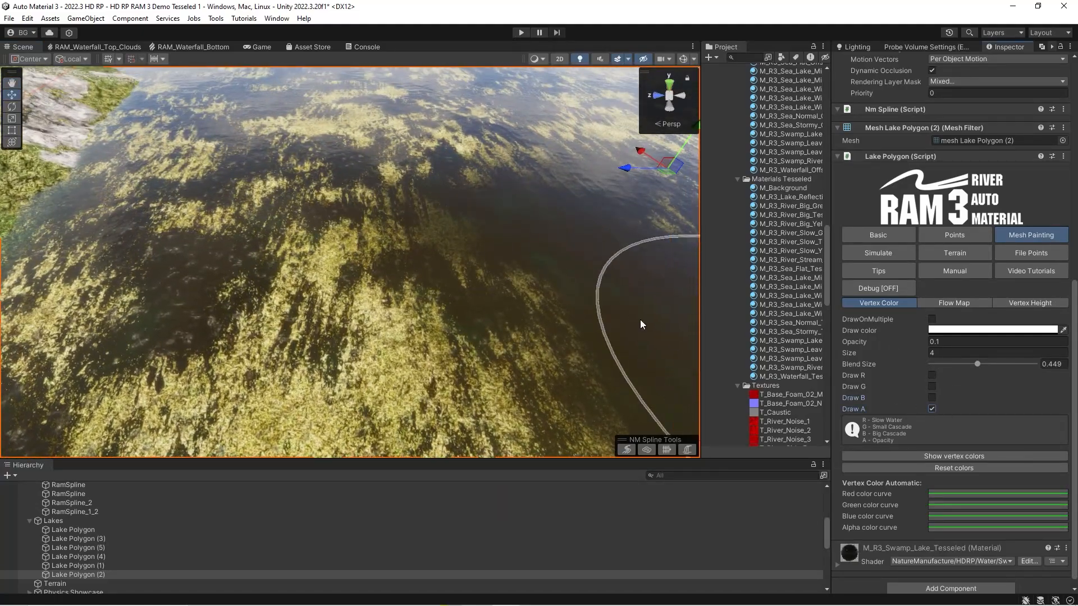
mouse_move(641, 324)
left_mouse_down("alt")
mouse_move(336, 281)
mouse_move(167, 351)
left_mouse_up("alt")
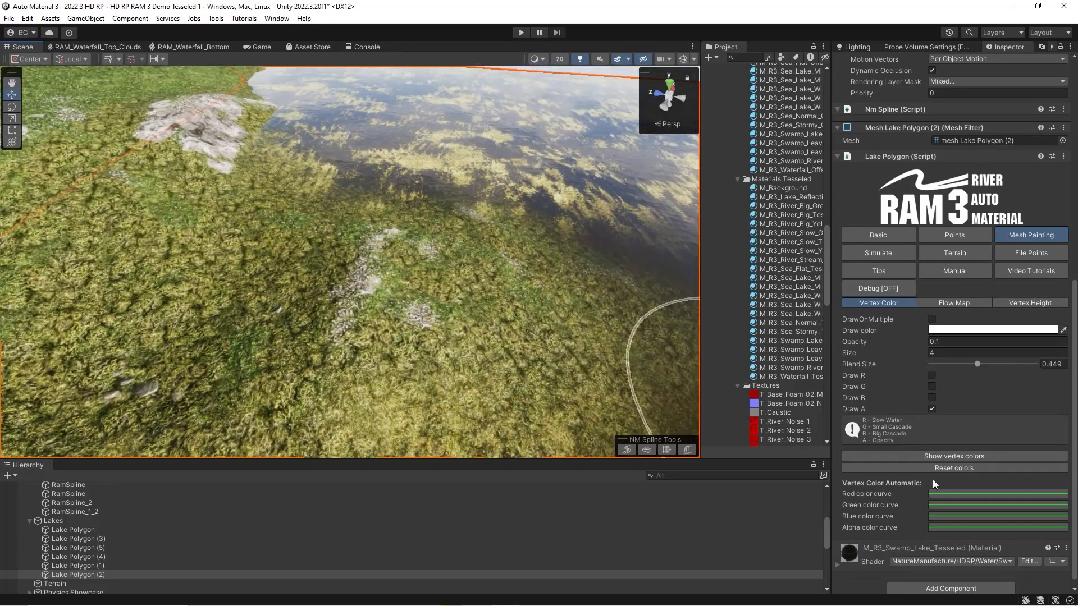
left_click(932, 470)
Repaint areas of the lake surface with the red, green and blue vertex color channels, using one channel at a time
mouse_move(270, 289)
right_mouse_down()
mouse_move(380, 240)
mouse_move(409, 260)
mouse_move(397, 332)
mouse_move(405, 313)
mouse_move(361, 313)
mouse_move(553, 284)
mouse_move(493, 308)
mouse_move(505, 315)
right_mouse_up()
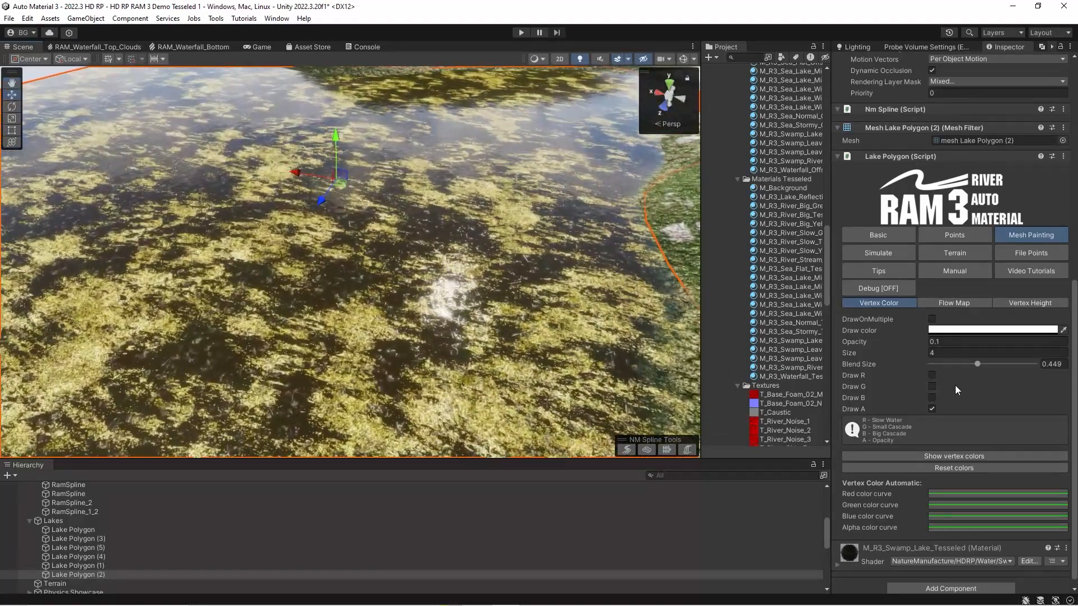
left_click(931, 409)
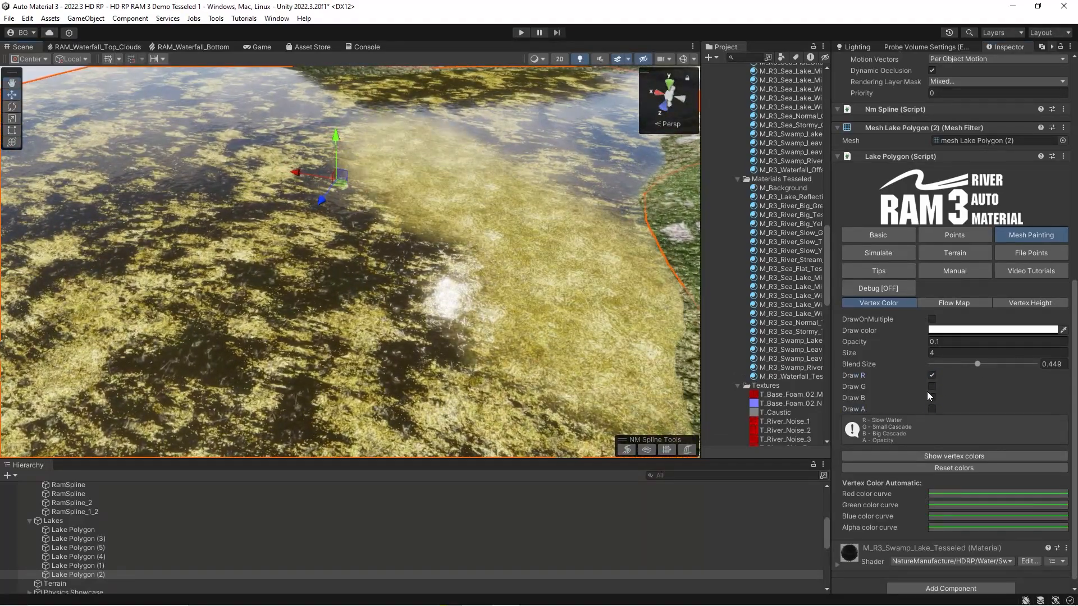
left_click(932, 387)
left_click(932, 375)
right_click_drag(519, 335, 343, 337)
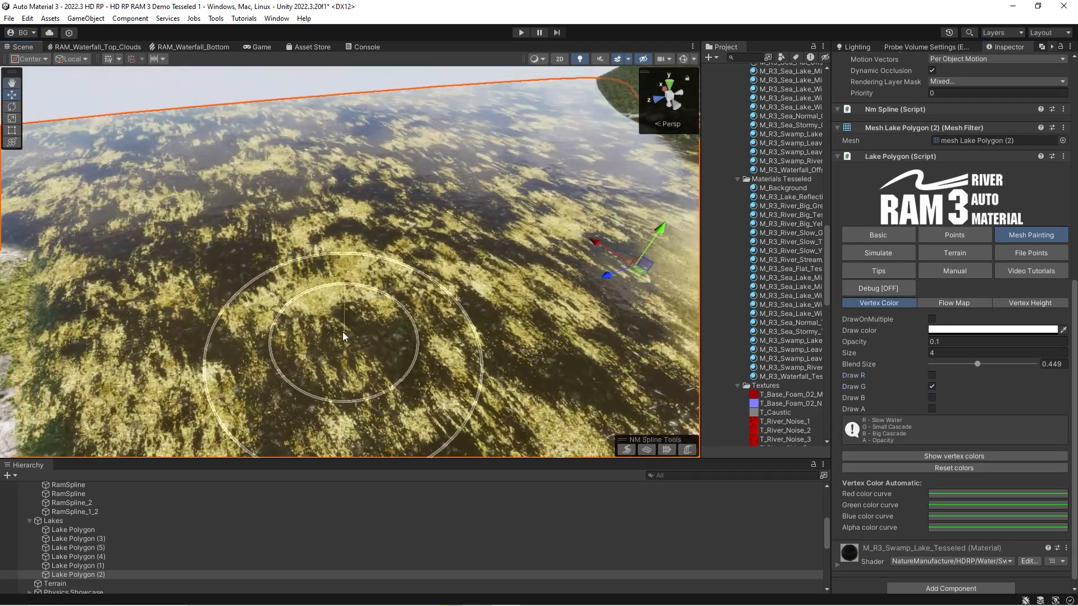
left_click(931, 398)
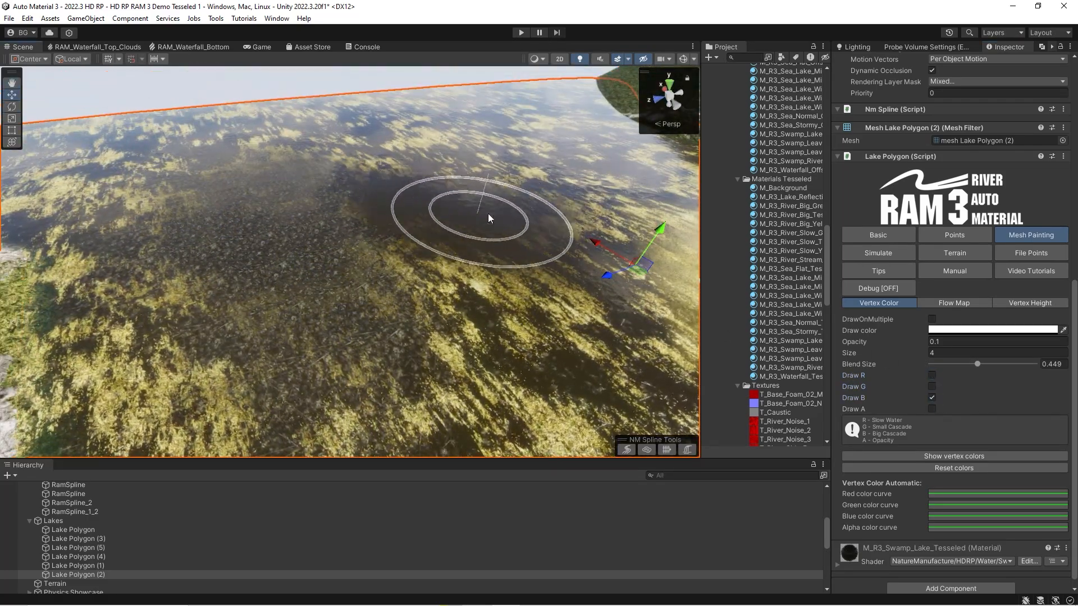
mouse_move(376, 200)
right_mouse_down()
mouse_move(517, 209)
mouse_move(549, 193)
mouse_move(506, 196)
right_mouse_up()
Widen the Project view and assign M_R3_Lake_Reflective_Yellow_Tesseled as Lake Polygon (2)'s Mesh Renderer material
scroll(968, 133, "up", 10)
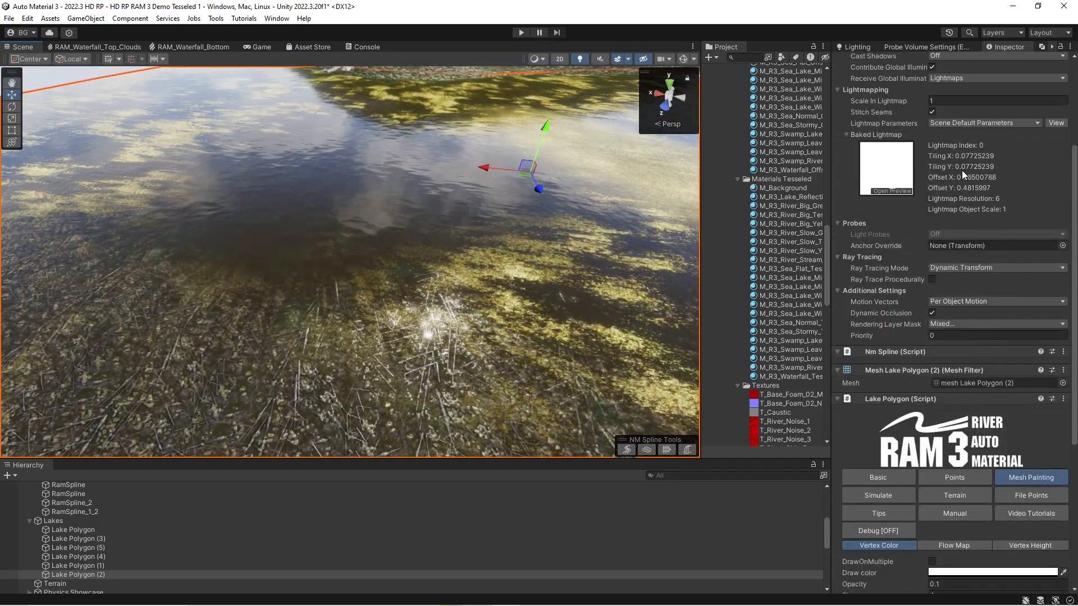
left_click(958, 140)
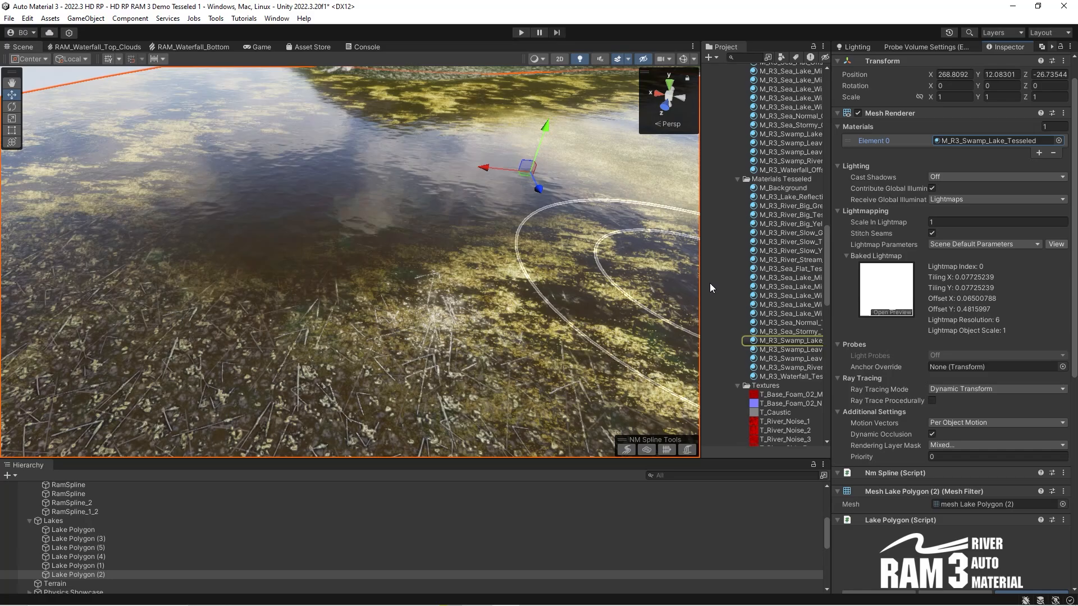
left_click_drag(701, 289, 561, 302)
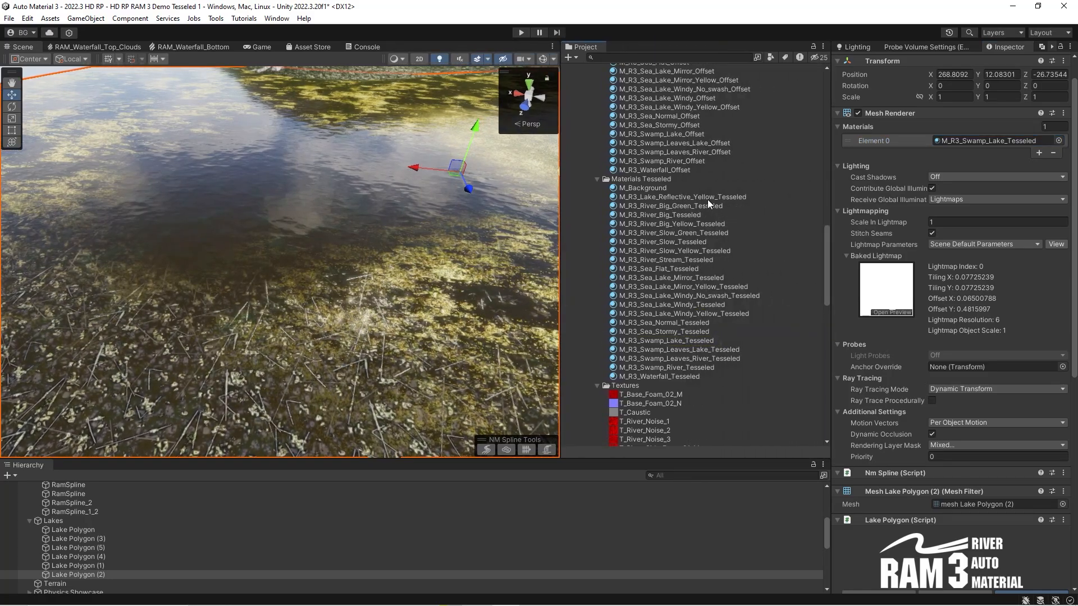
left_click_drag(954, 141, 953, 141)
mouse_move(308, 177)
right_mouse_down()
mouse_move(239, 221)
mouse_move(243, 213)
mouse_move(166, 233)
mouse_move(187, 291)
mouse_move(305, 329)
mouse_move(438, 318)
mouse_move(565, 328)
mouse_move(283, 309)
mouse_move(459, 322)
mouse_move(387, 336)
mouse_move(168, 322)
mouse_move(313, 228)
mouse_move(351, 174)
mouse_move(240, 204)
mouse_move(260, 235)
mouse_move(313, 266)
mouse_move(284, 255)
mouse_move(284, 241)
mouse_move(253, 240)
mouse_move(247, 214)
mouse_move(423, 390)
mouse_move(270, 361)
mouse_move(338, 359)
mouse_move(342, 332)
right_mouse_up()
mouse_move(329, 215)
right_mouse_down()
mouse_move(433, 301)
mouse_move(421, 205)
mouse_move(344, 264)
mouse_move(247, 245)
mouse_move(241, 233)
mouse_move(308, 221)
mouse_move(319, 239)
mouse_move(279, 268)
mouse_move(234, 148)
mouse_move(359, 348)
mouse_move(409, 258)
mouse_move(397, 245)
mouse_move(244, 242)
mouse_move(297, 117)
mouse_move(314, 236)
mouse_move(365, 206)
mouse_move(357, 228)
right_mouse_up()
left_click(642, 250)
left_click(459, 301)
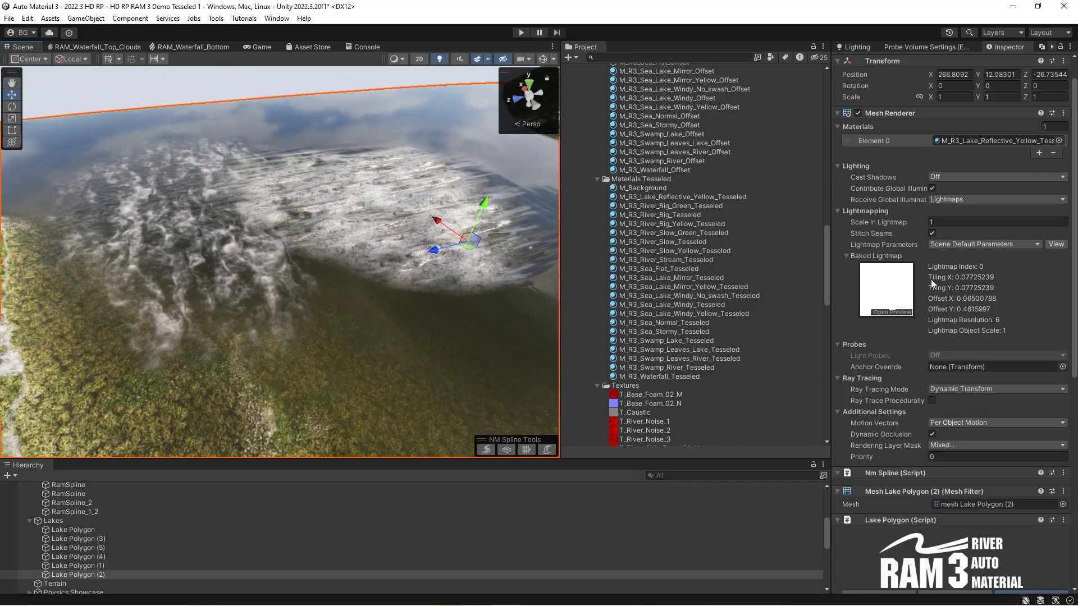
right_click_drag(352, 219, 388, 280)
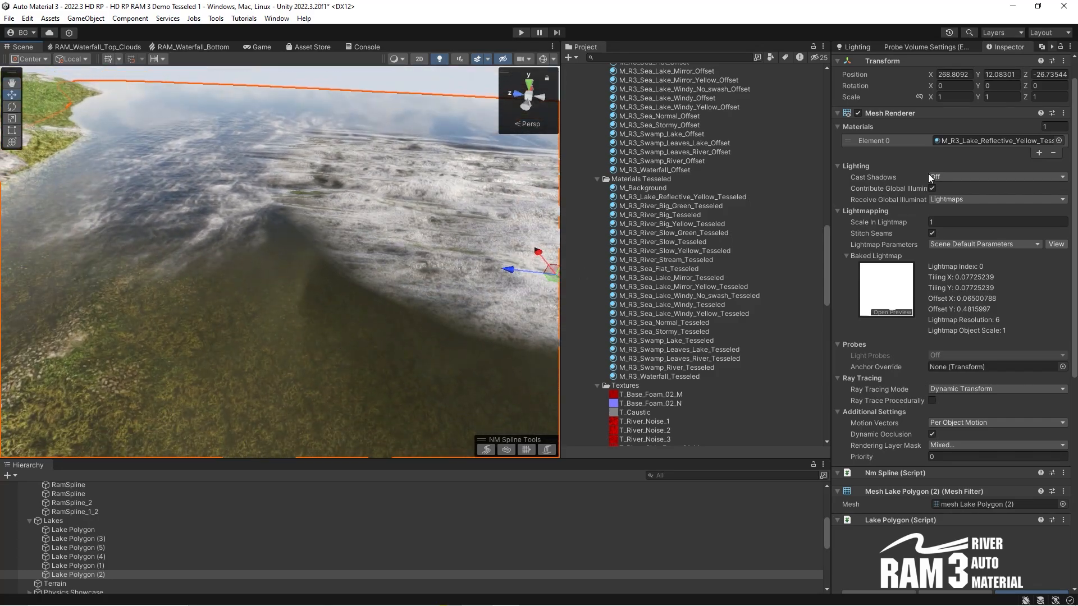
Open the M_R3_Lake_Reflective_Yellow_Tesseled material and examine its small and big cascade settings alongside the painted foam on the lake
left_click(962, 141)
left_click(682, 197)
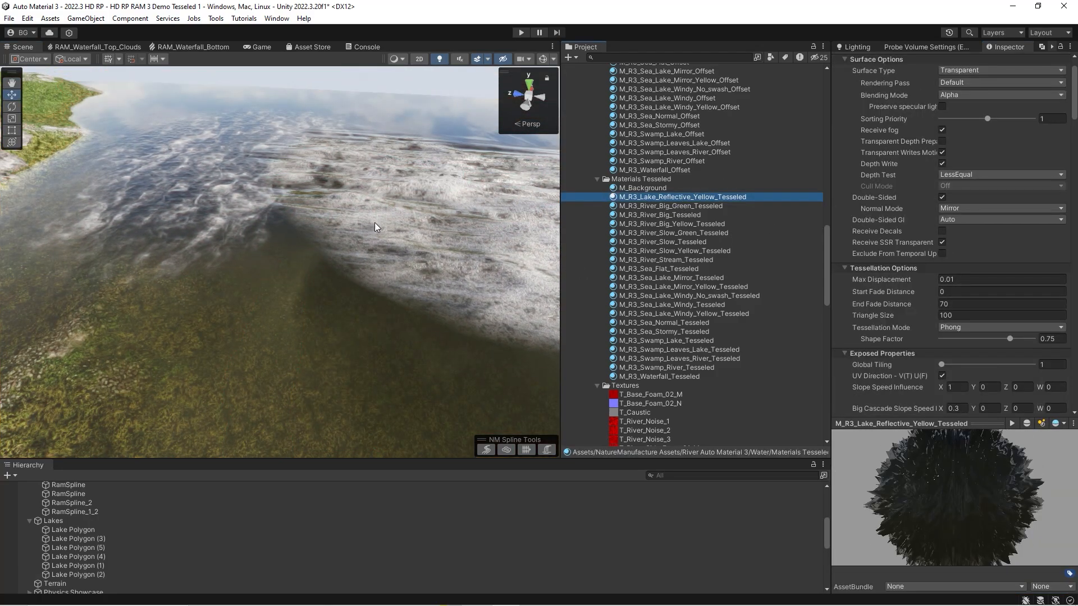
right_click_drag(375, 223, 393, 214)
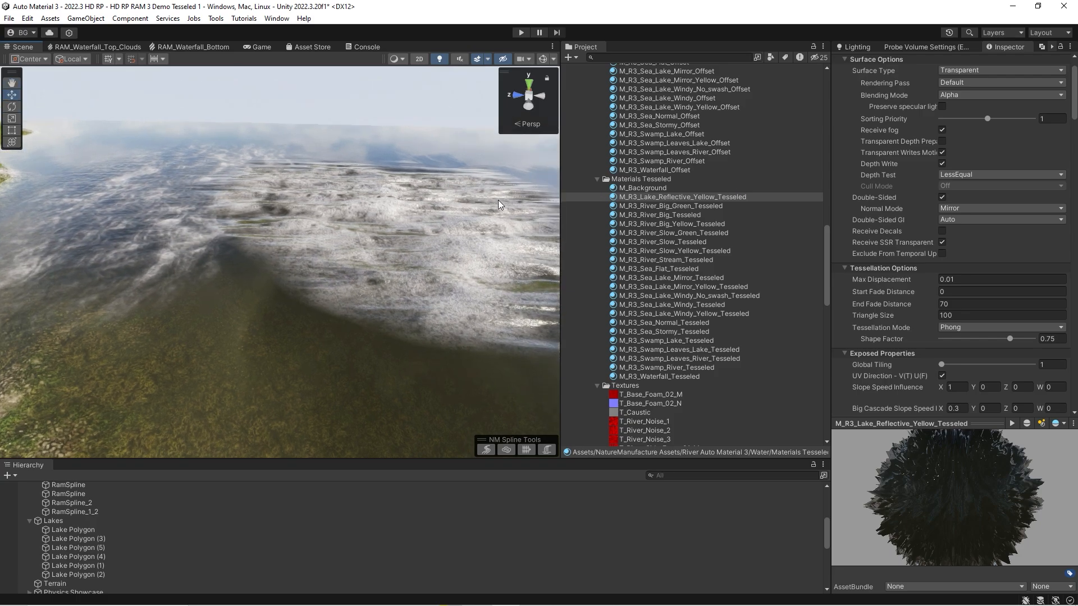
right_click_drag(364, 193, 314, 189)
scroll(924, 193, "down", 2)
scroll(850, 199, "down", 10)
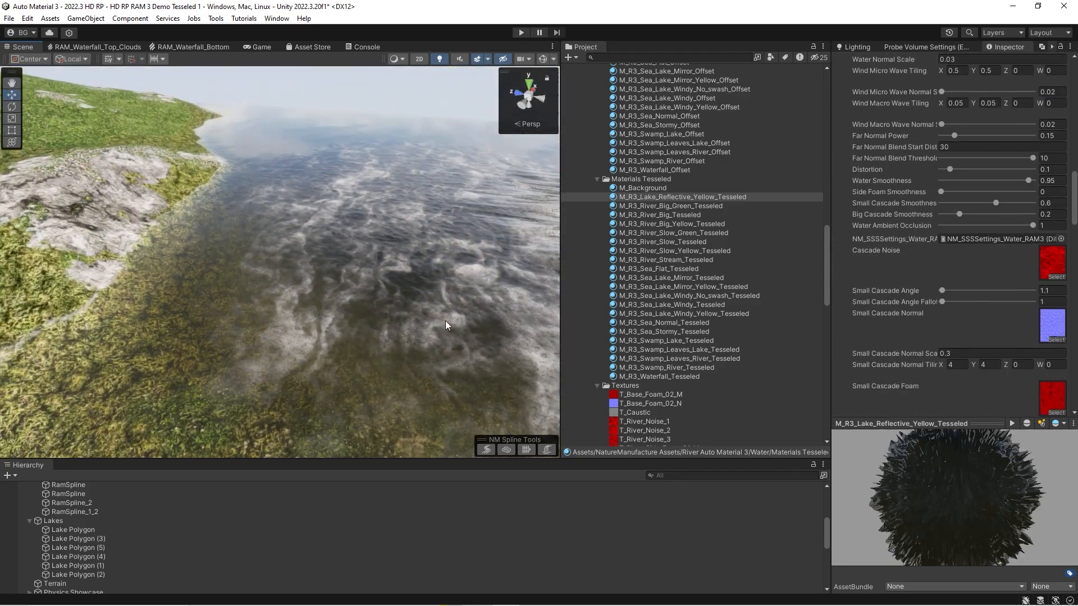
right_click_drag(436, 336, 446, 285)
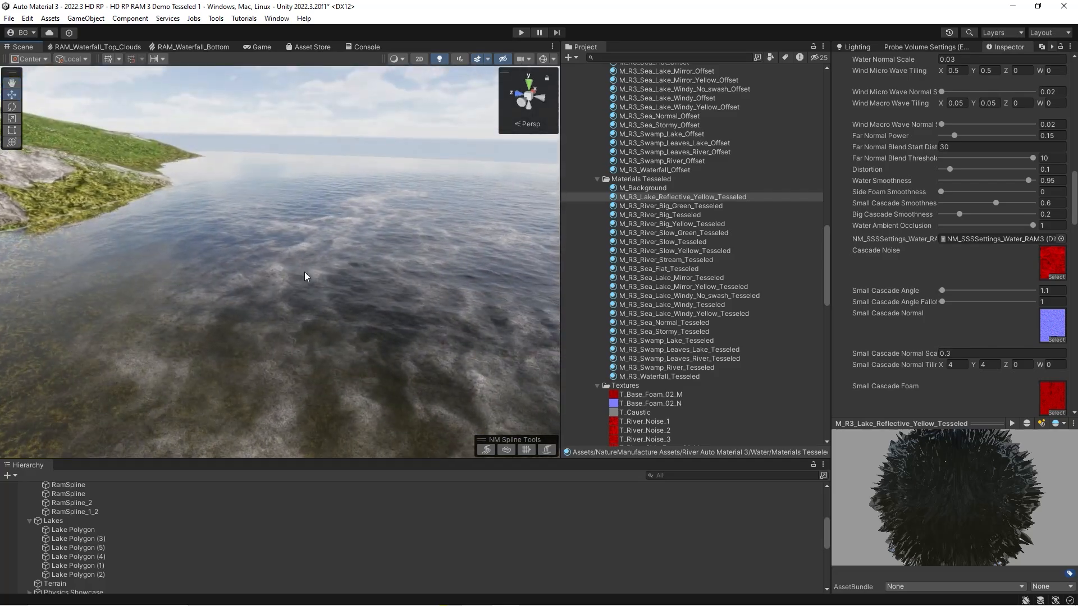
right_click_drag(315, 207, 343, 281)
right_click_drag(385, 192, 268, 204)
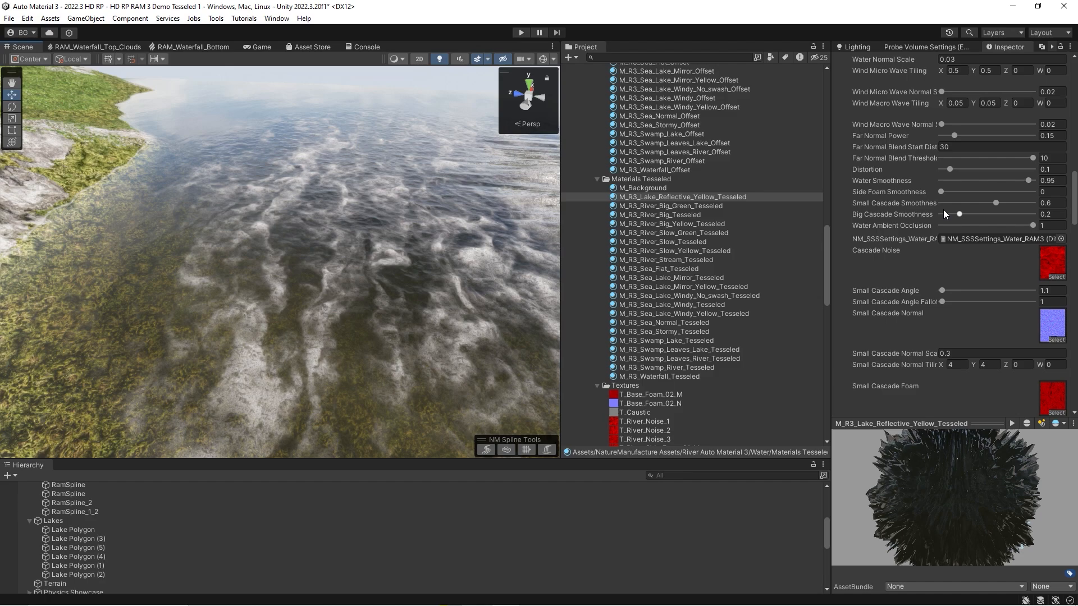
Raise the material's Small Cascade Foam Falloff to 6.61 and check the effect on the lake's foam from several angles
scroll(936, 202, "down", 15)
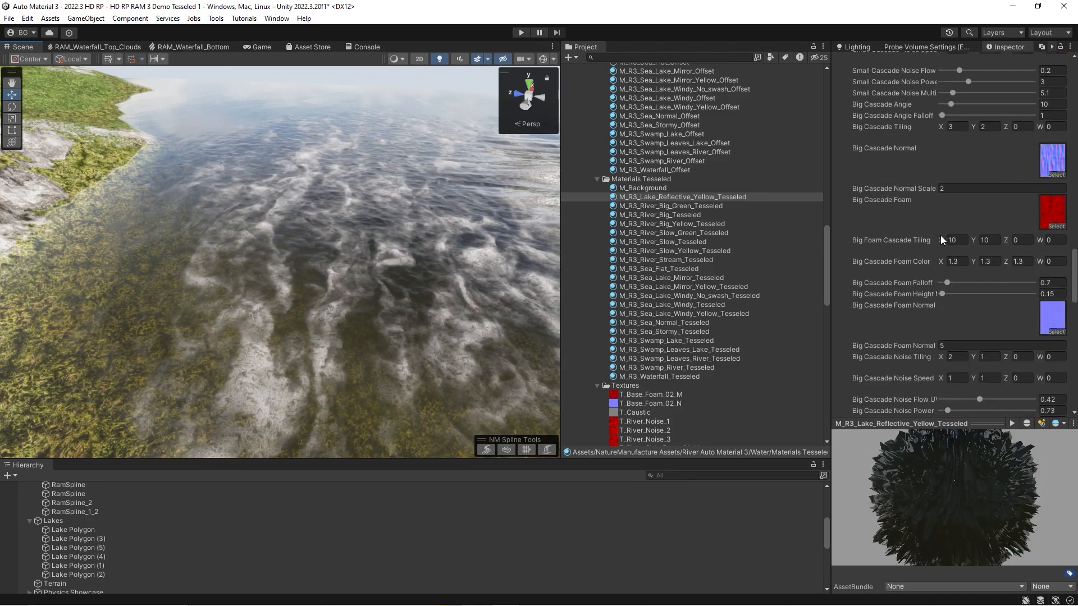
scroll(898, 224, "up", 10)
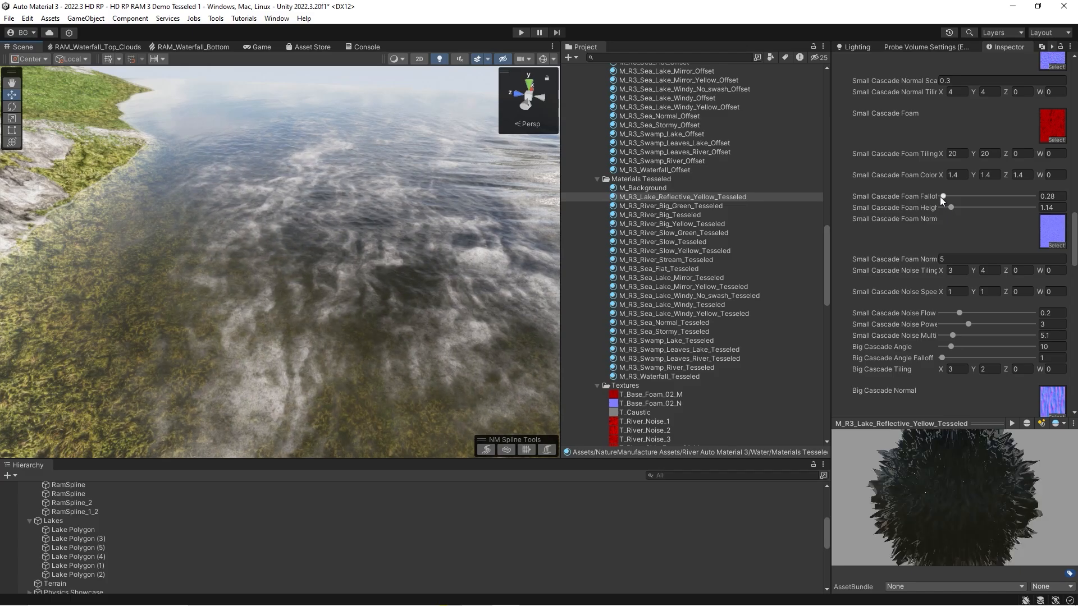
left_click_drag(941, 197, 971, 196)
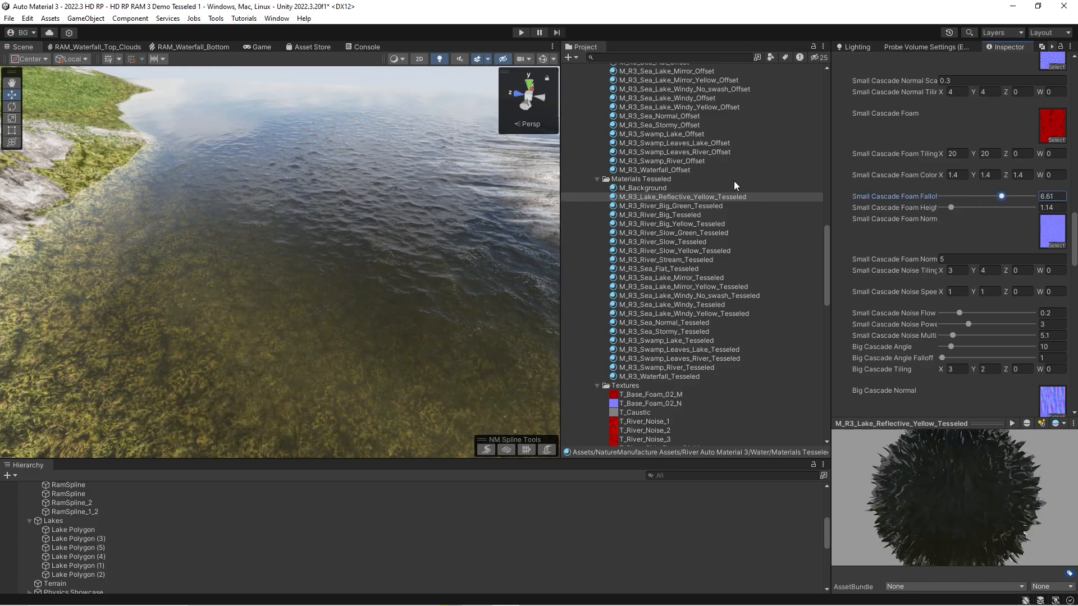
right_click_drag(356, 241, 2, 253)
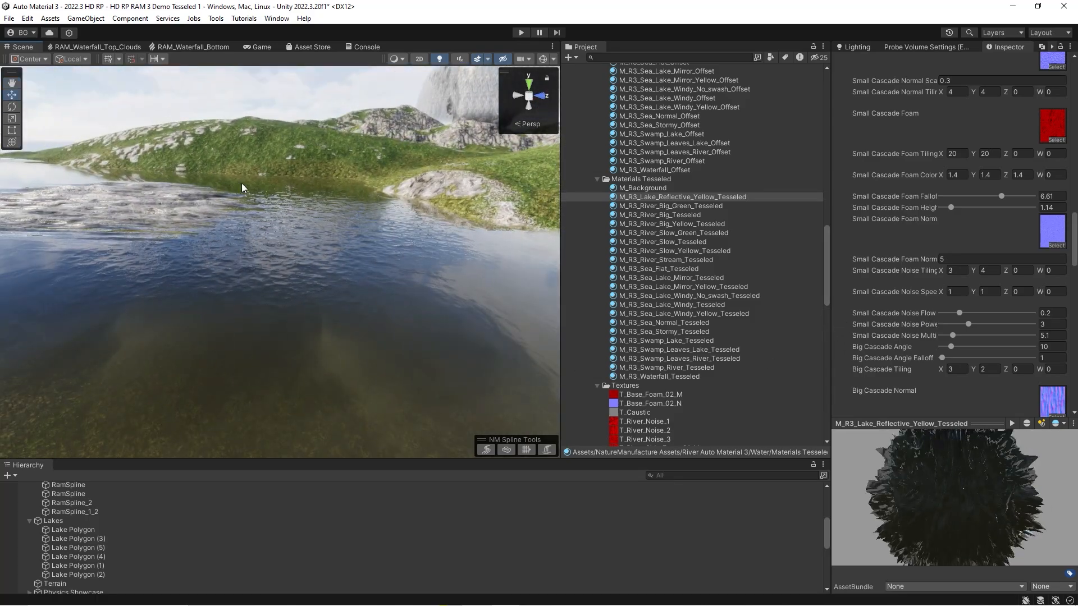
right_click_drag(284, 199, 307, 183)
right_click_drag(183, 285, 490, 142)
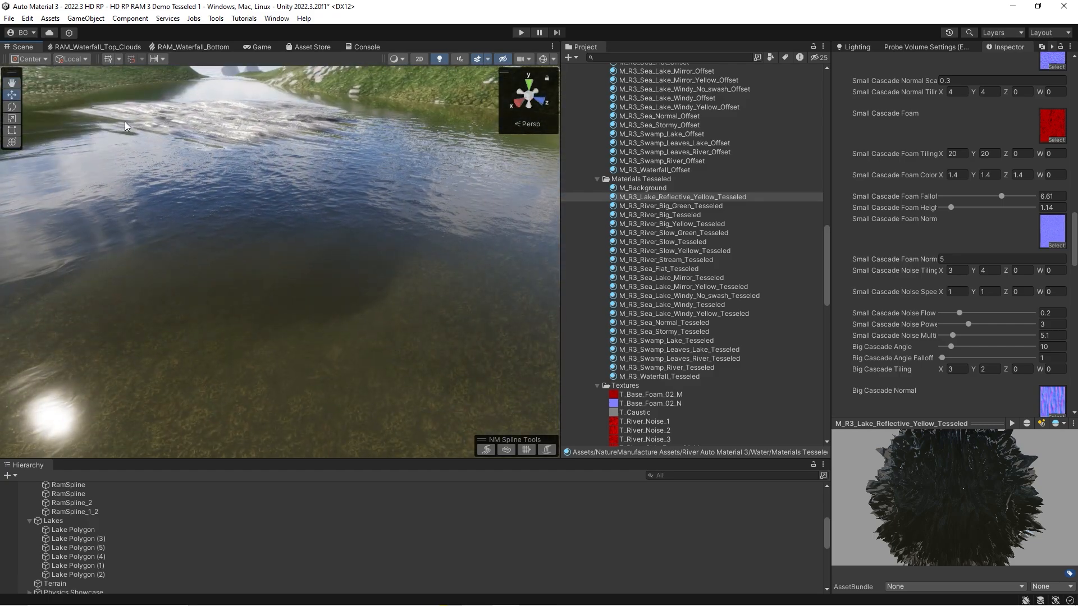
right_click_drag(96, 258, 534, 185)
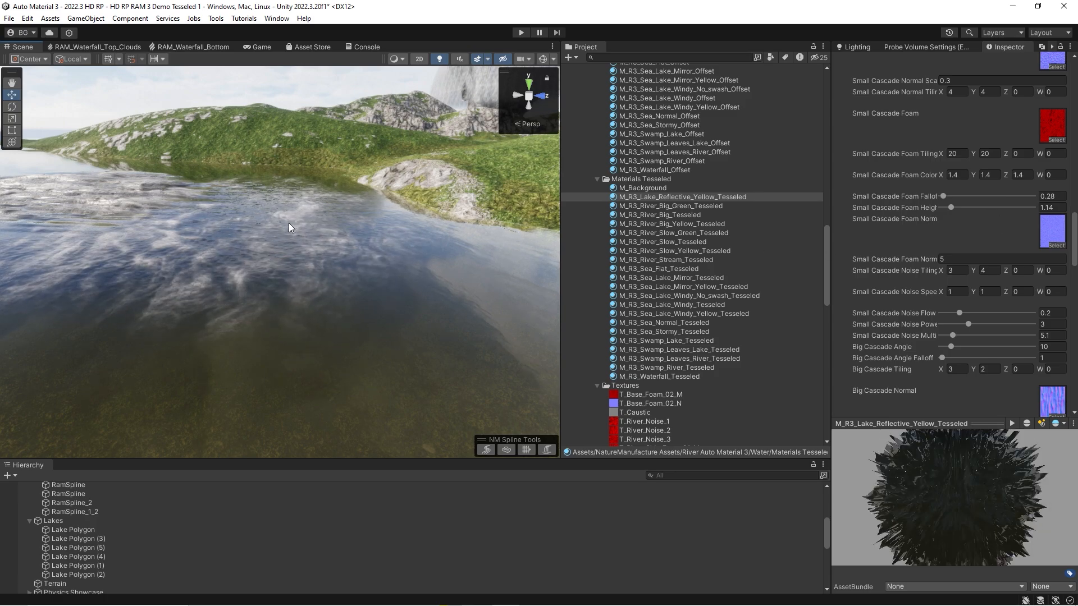
Select Lake Polygon (2) and reset its painted vertex colors
right_click_drag(309, 235, 370, 319)
left_click(456, 189)
mouse_move(481, 188)
right_mouse_down()
mouse_move(207, 233)
mouse_move(172, 253)
mouse_move(174, 239)
mouse_move(133, 240)
right_mouse_up()
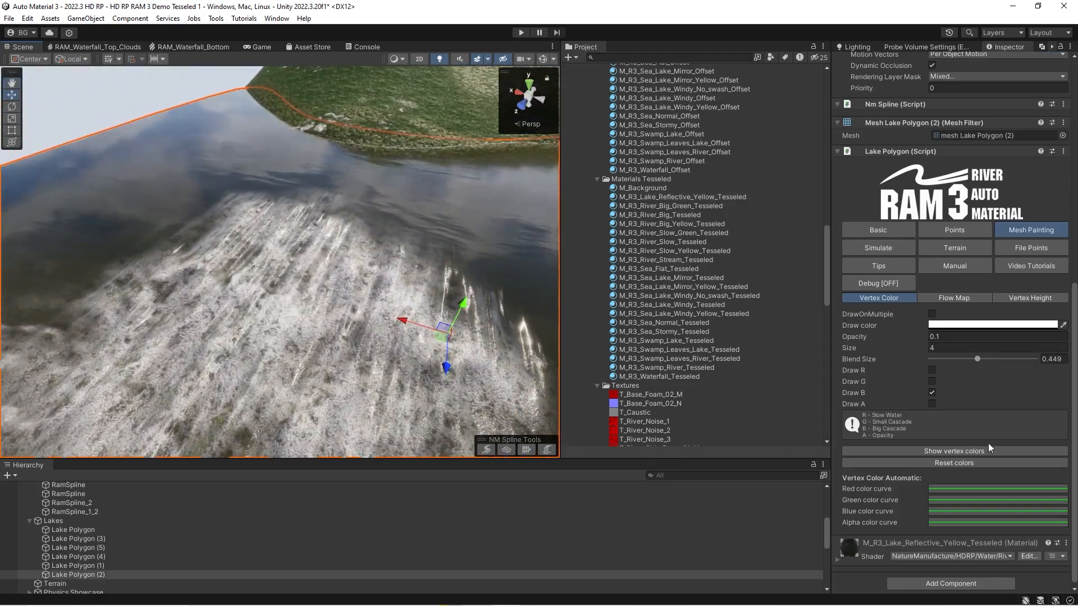
left_click(968, 463)
For Lake Polygon (1), set the end key of the automatic red color curve to time 10 and value 0
mouse_move(313, 285)
right_mouse_down()
mouse_move(409, 264)
mouse_move(231, 259)
mouse_move(169, 284)
mouse_move(452, 303)
mouse_move(346, 303)
mouse_move(351, 326)
mouse_move(357, 300)
mouse_move(420, 304)
mouse_move(390, 282)
mouse_move(377, 309)
mouse_move(357, 313)
mouse_move(356, 294)
right_mouse_up()
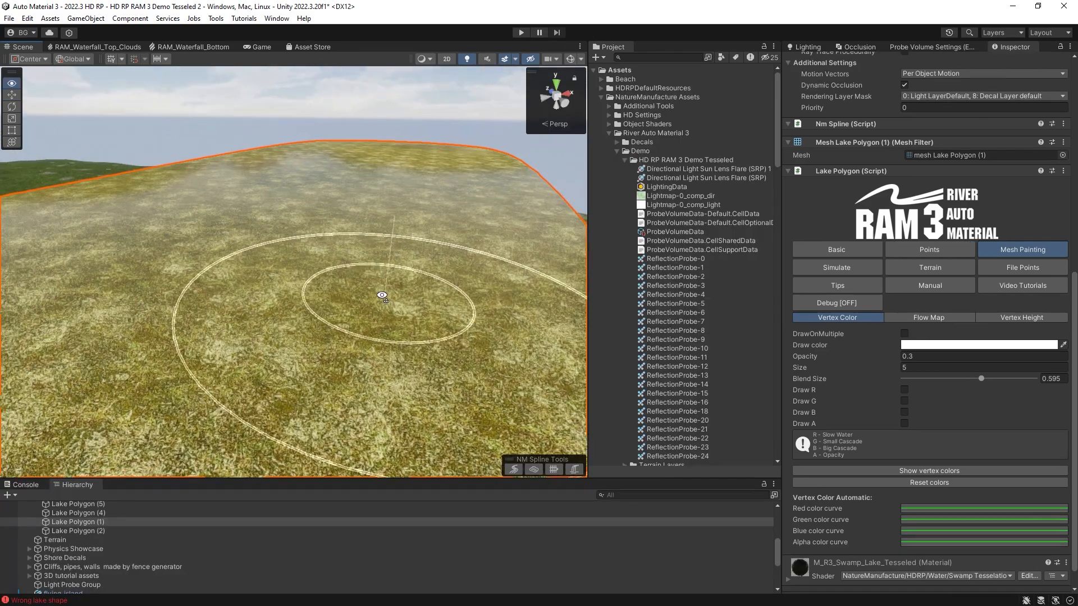
mouse_move(373, 289)
right_mouse_down()
mouse_move(369, 304)
mouse_move(281, 260)
mouse_move(289, 306)
mouse_move(352, 303)
mouse_move(390, 366)
right_mouse_up()
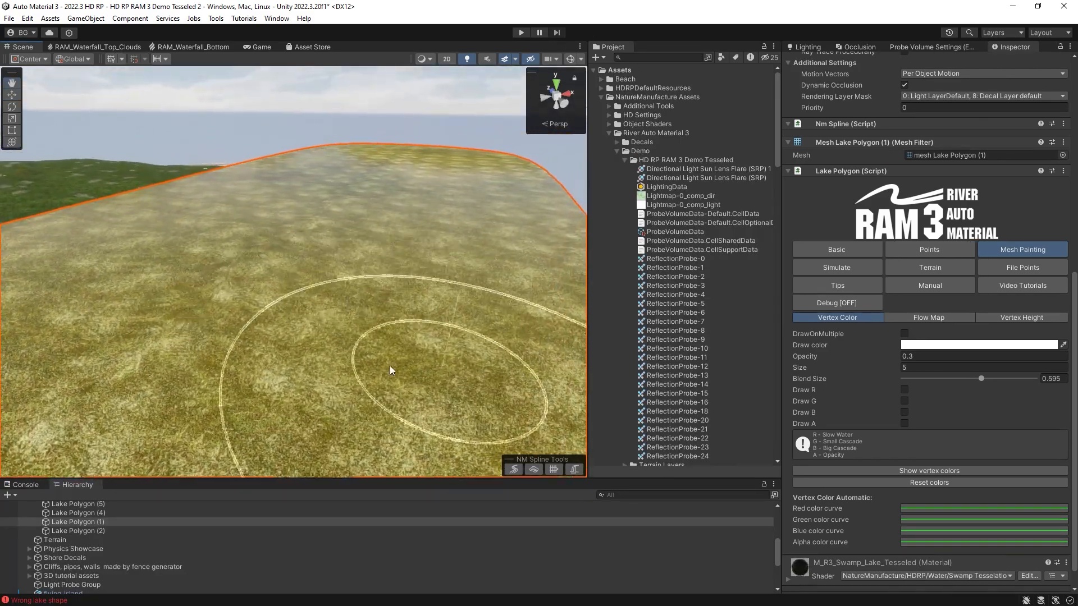
right_click_drag(313, 312, 337, 325)
left_click(905, 507)
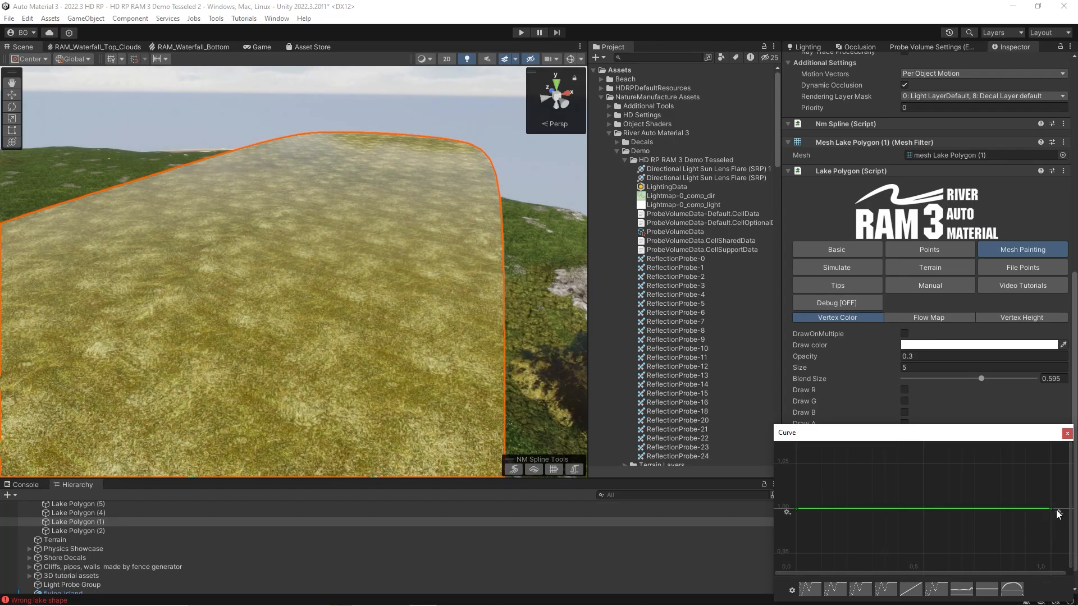
right_click(1057, 512)
left_click(1016, 392)
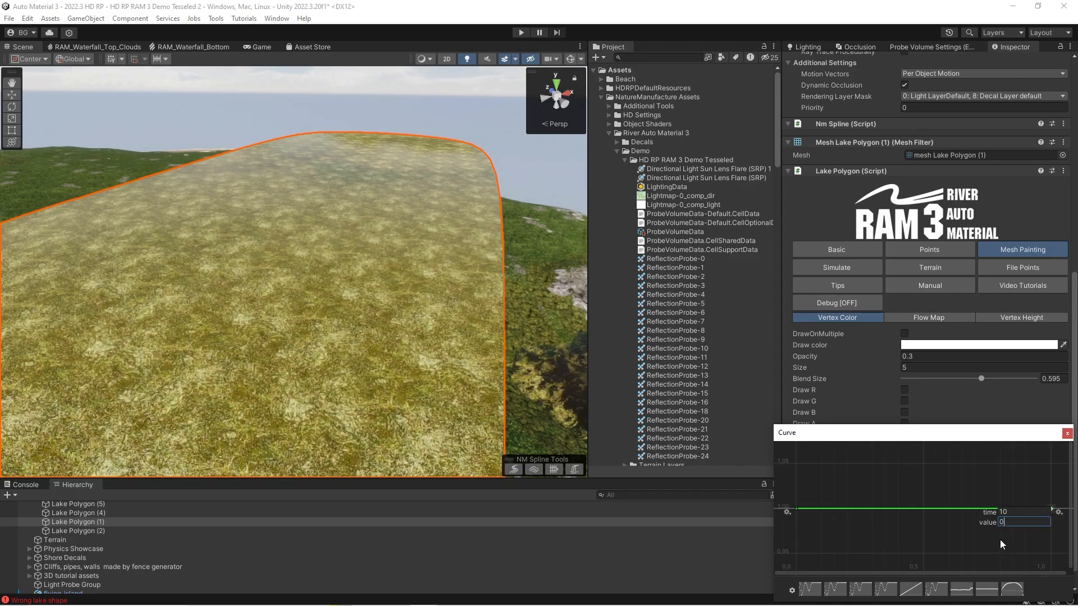
key("Return")
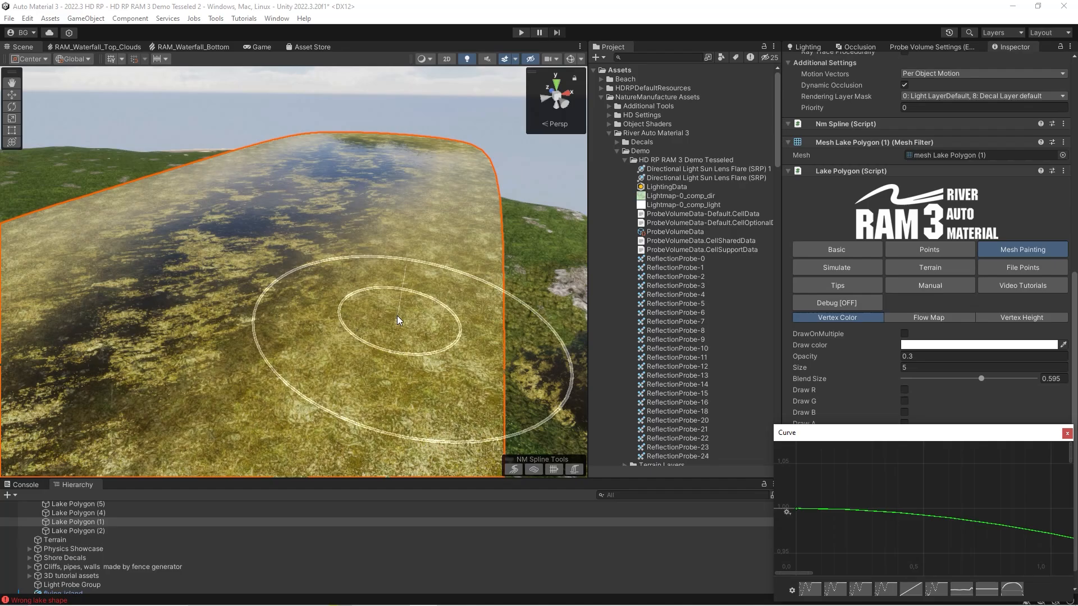
Reshape the red color curve with added keys, forming a dip near the start and a high peak before the end
mouse_move(397, 313)
left_mouse_down("alt")
mouse_move(343, 304)
mouse_move(428, 337)
mouse_move(421, 373)
mouse_move(489, 404)
mouse_move(410, 163)
mouse_move(363, 175)
mouse_move(168, 301)
mouse_move(156, 456)
mouse_move(228, 270)
mouse_move(247, 361)
mouse_move(250, 300)
mouse_move(257, 348)
left_mouse_up("alt")
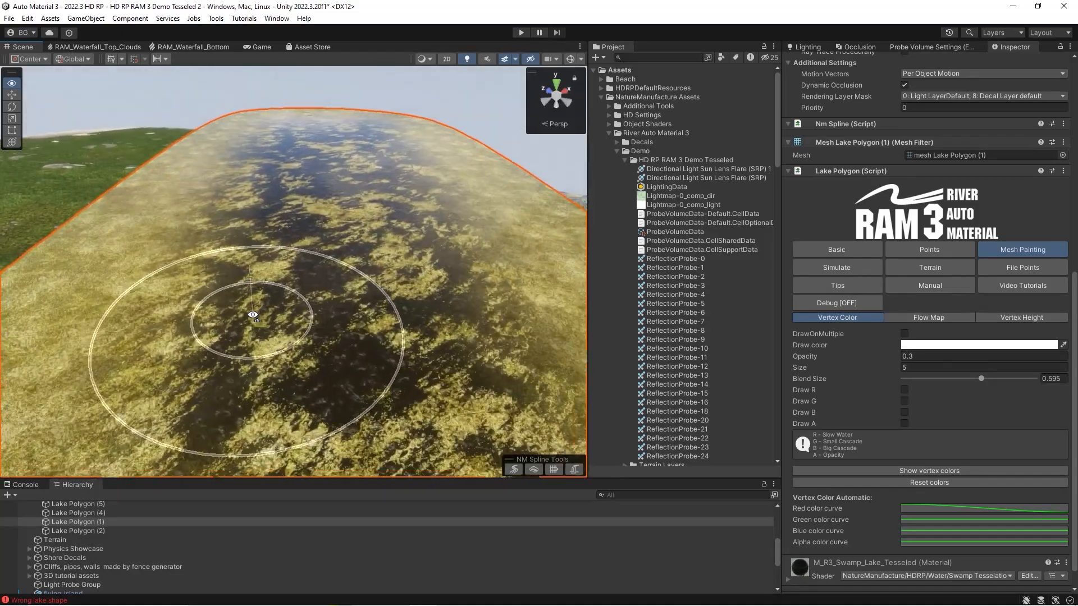
left_click(918, 508)
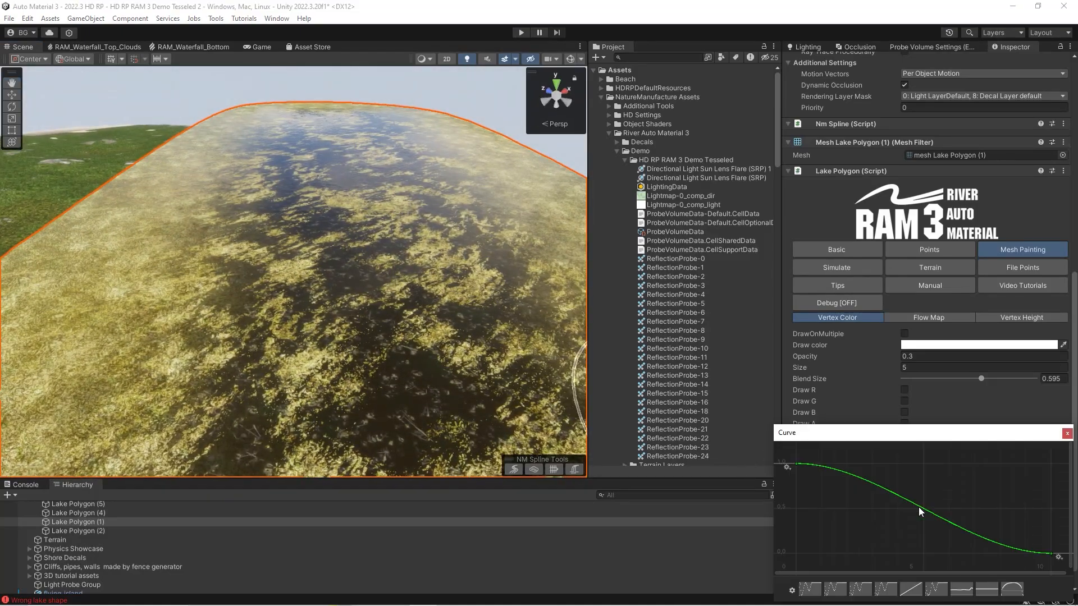
double_click(867, 482)
left_click_drag(867, 481, 862, 509)
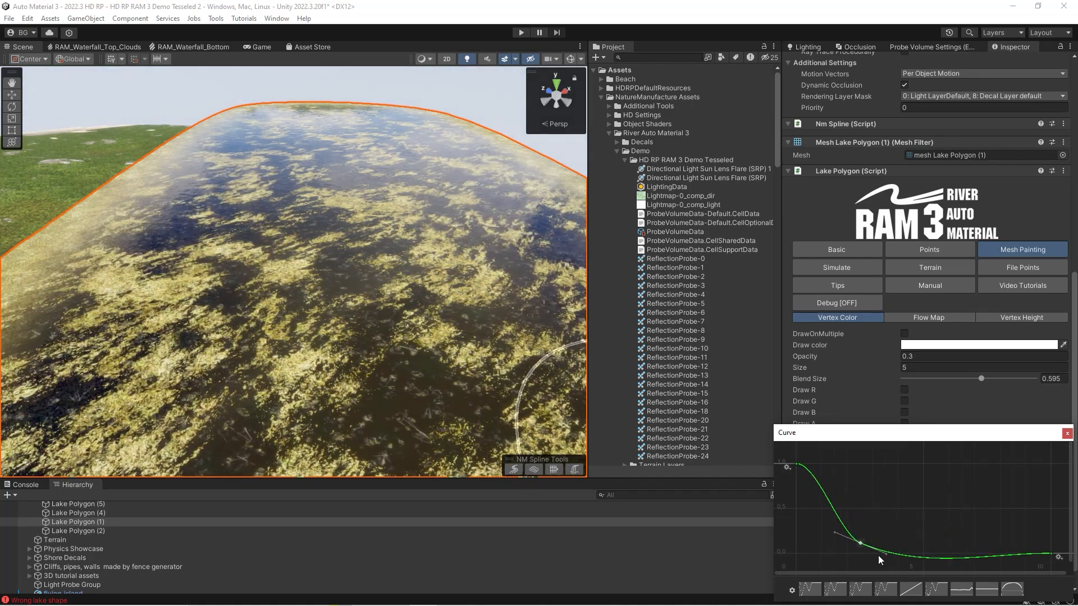
left_click_drag(887, 548, 902, 488)
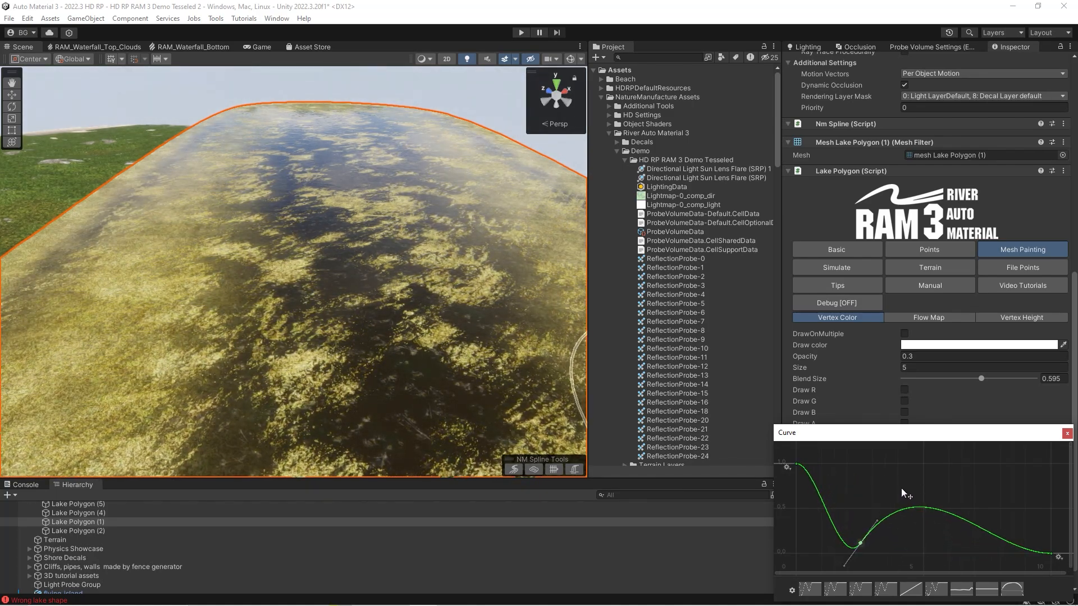
double_click(985, 531)
left_click_drag(985, 531, 937, 532)
double_click(921, 482)
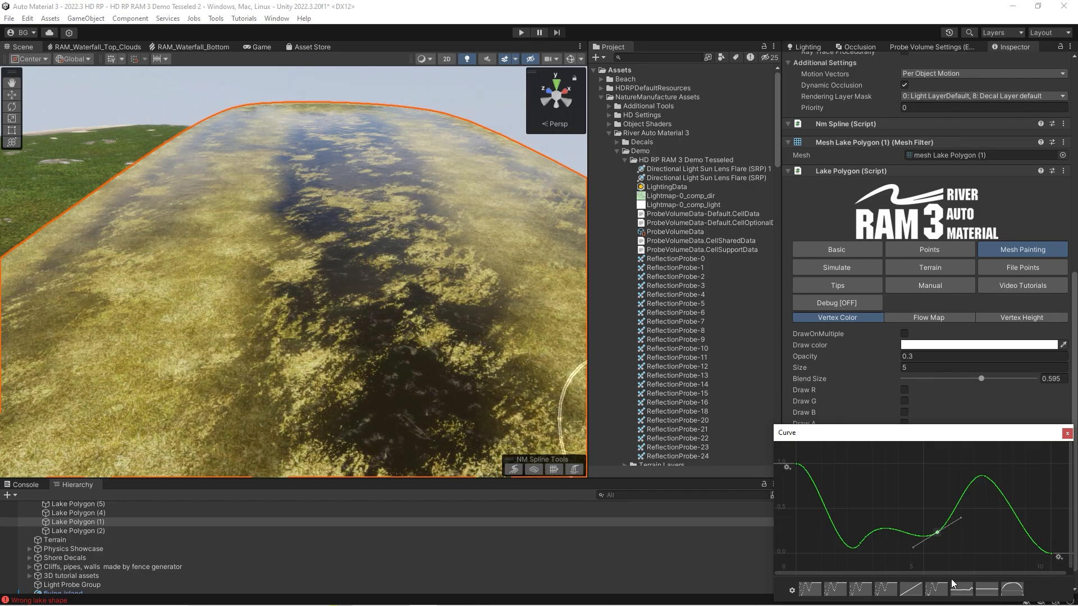
left_click(1065, 433)
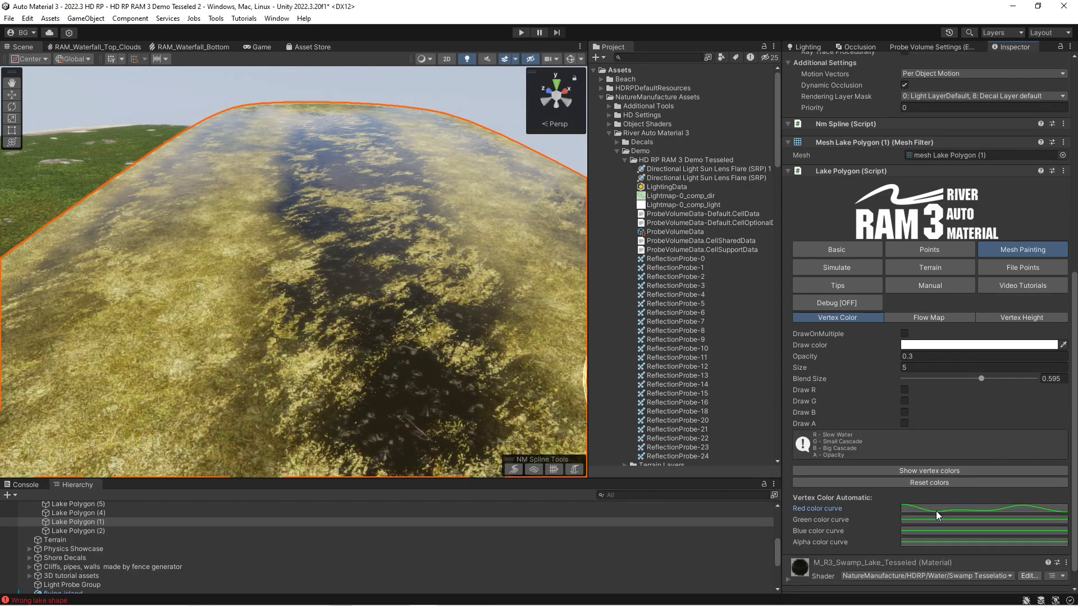
Try several presets on the green color curve, including the linear ramp, and finish with the flat one
left_click(935, 519)
left_click(810, 589)
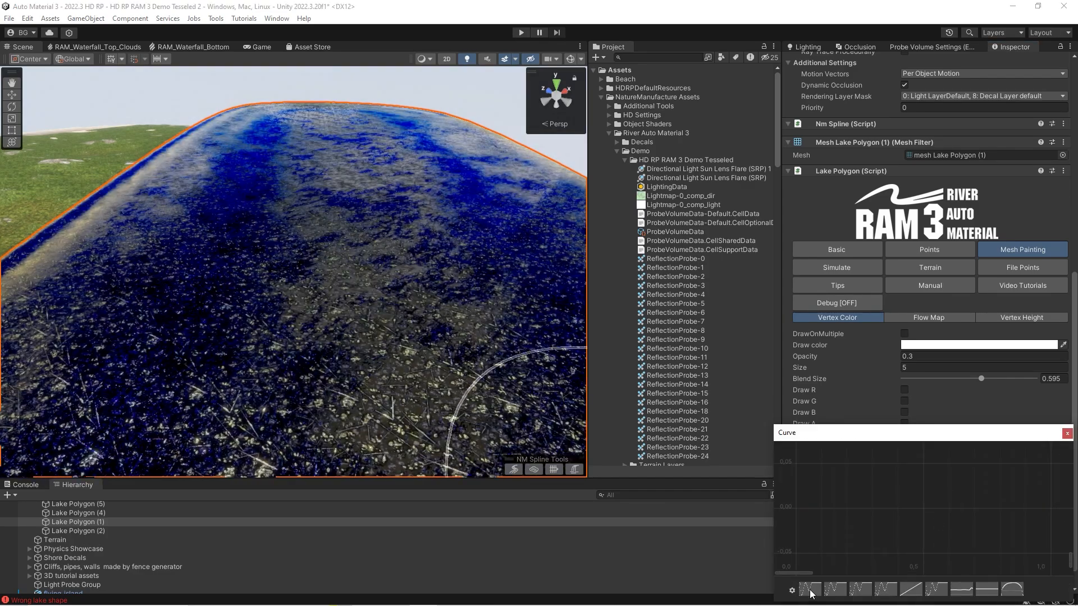
left_click(911, 593)
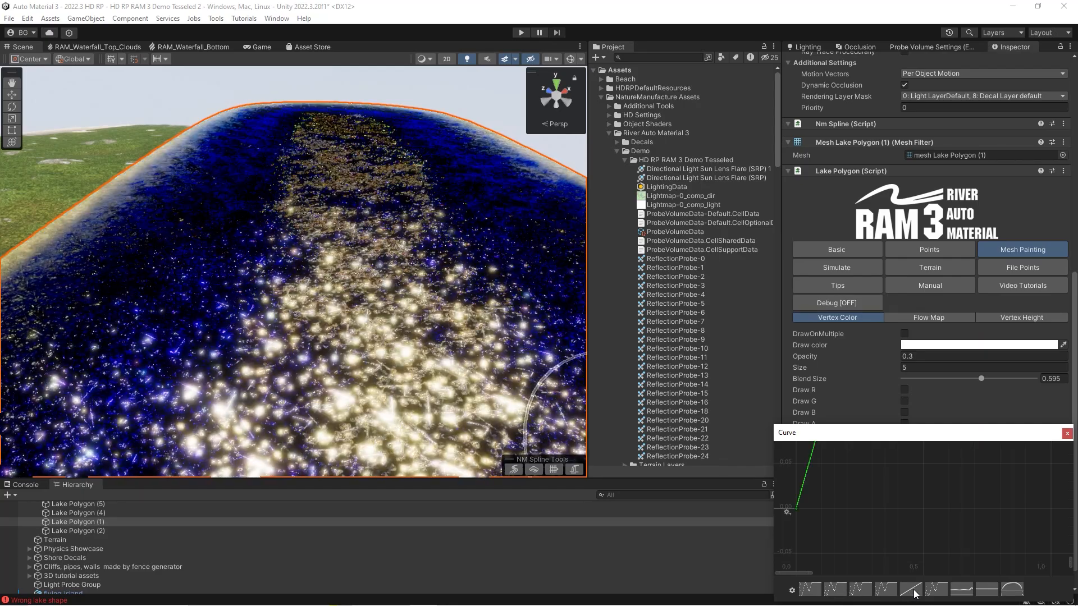
left_click(963, 594)
left_click(988, 591)
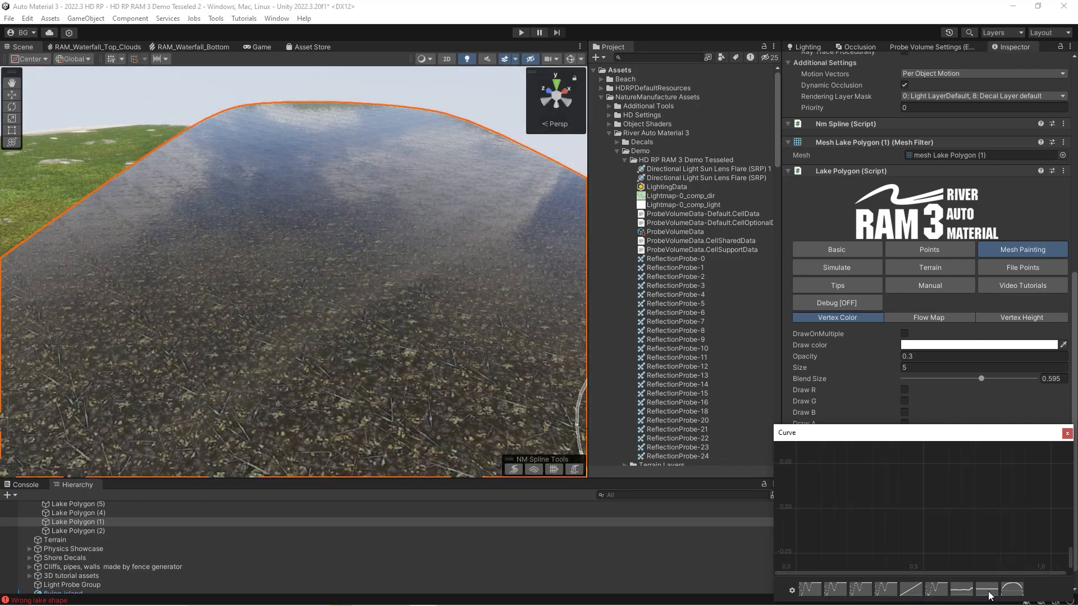
left_click(1067, 433)
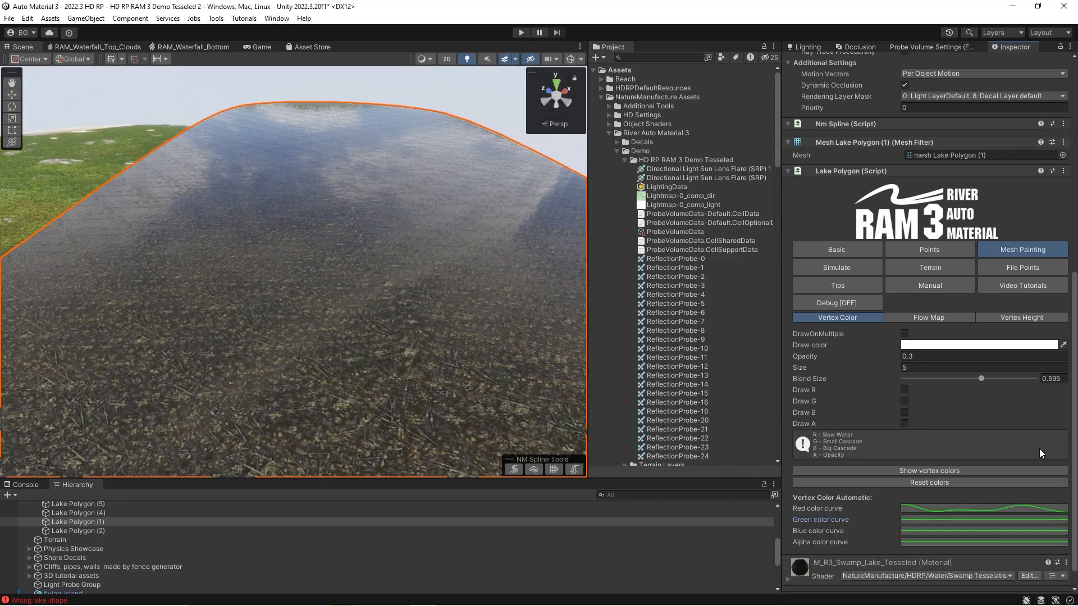
Add a key to the green color curve at about time 0.7, value 0.92, and set the end key's value to 0
left_click(978, 519)
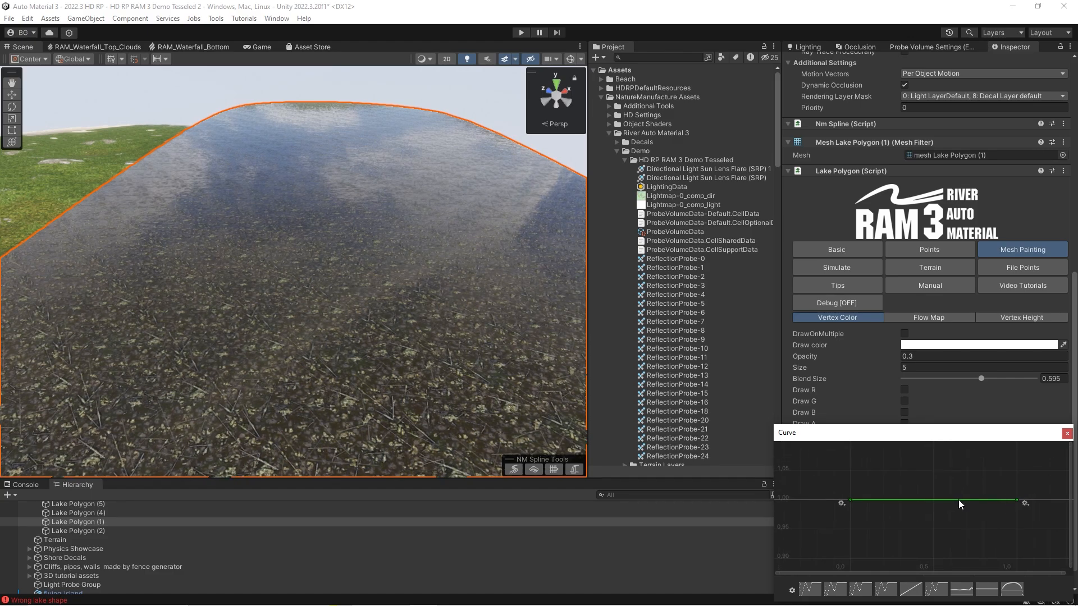
left_click_drag(964, 500, 974, 545)
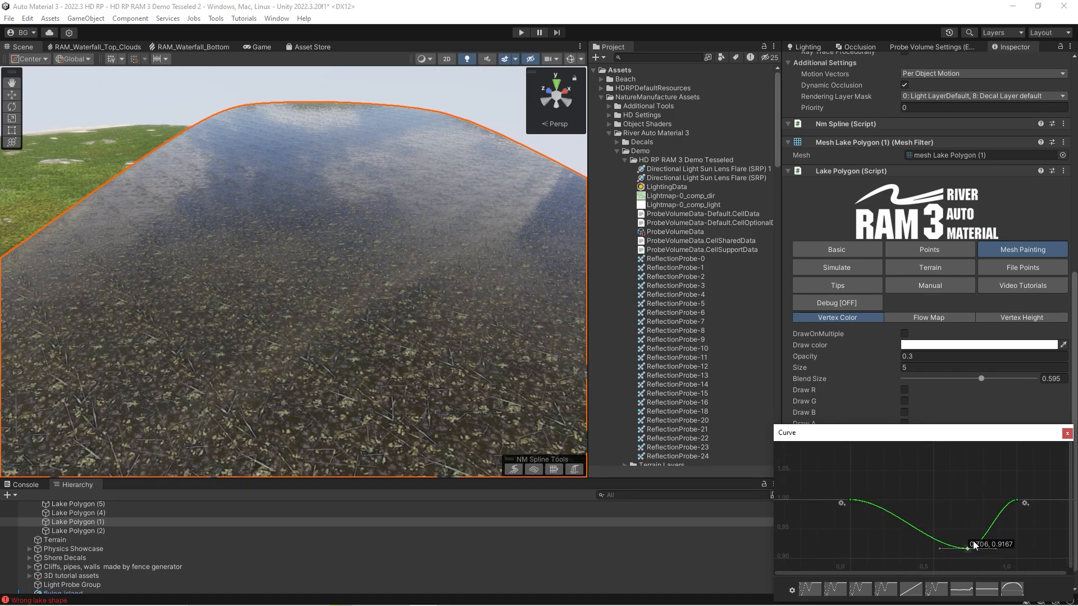
right_click(1015, 496)
left_click(1009, 385)
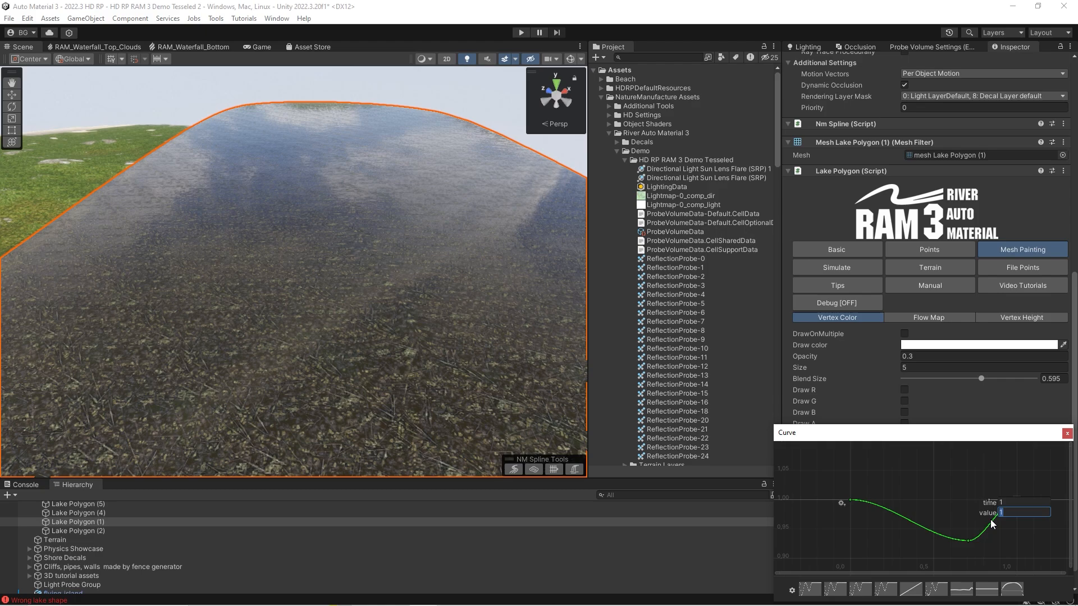
type("0")
key("Return")
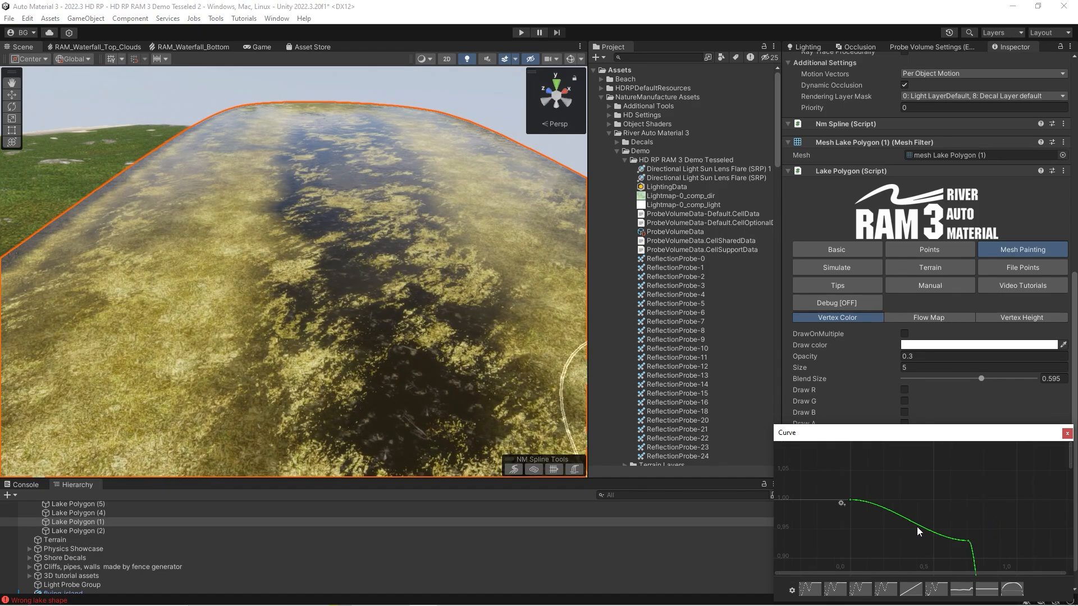
left_click(1067, 435)
Adjust the green color curve's middle key slightly and set its end key's time to 5
left_click(943, 522)
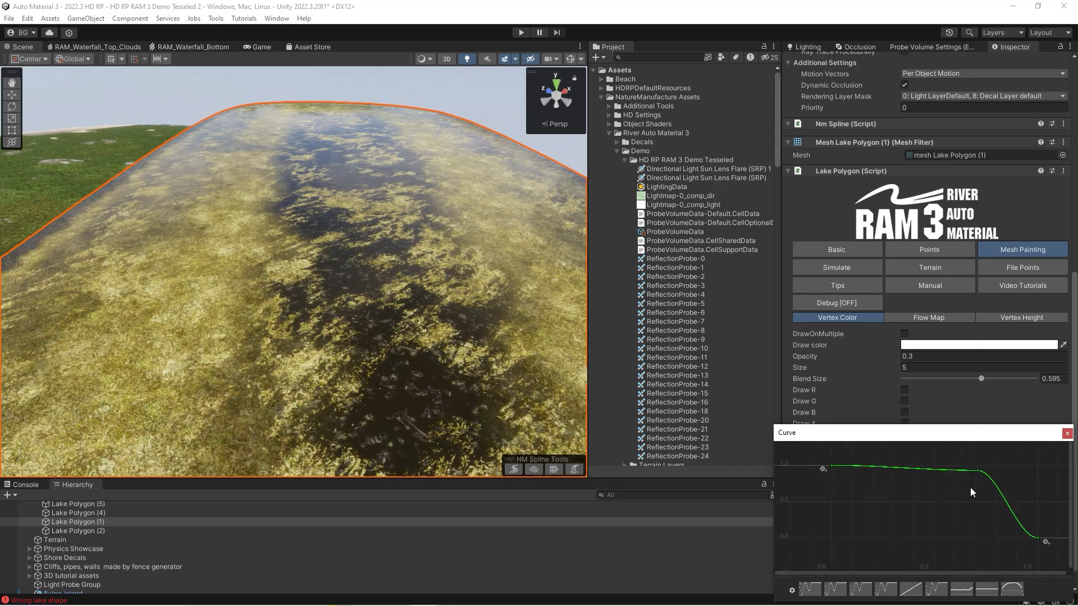
middle_click_drag(970, 487, 900, 508)
mouse_move(918, 481)
left_mouse_down()
mouse_move(924, 457)
mouse_move(922, 483)
left_mouse_up()
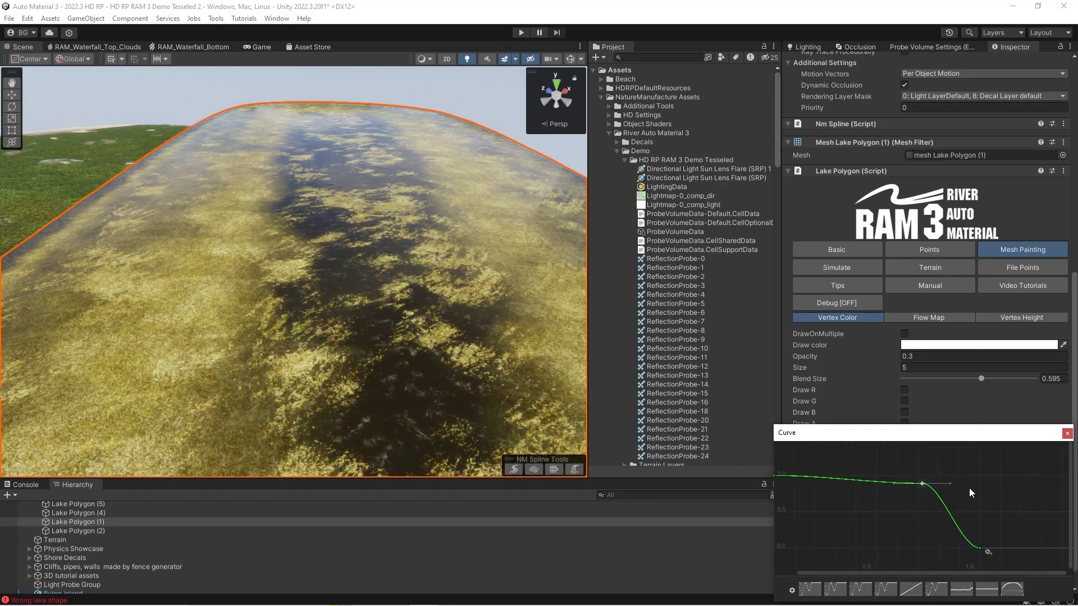
right_click(980, 548)
left_click(1010, 435)
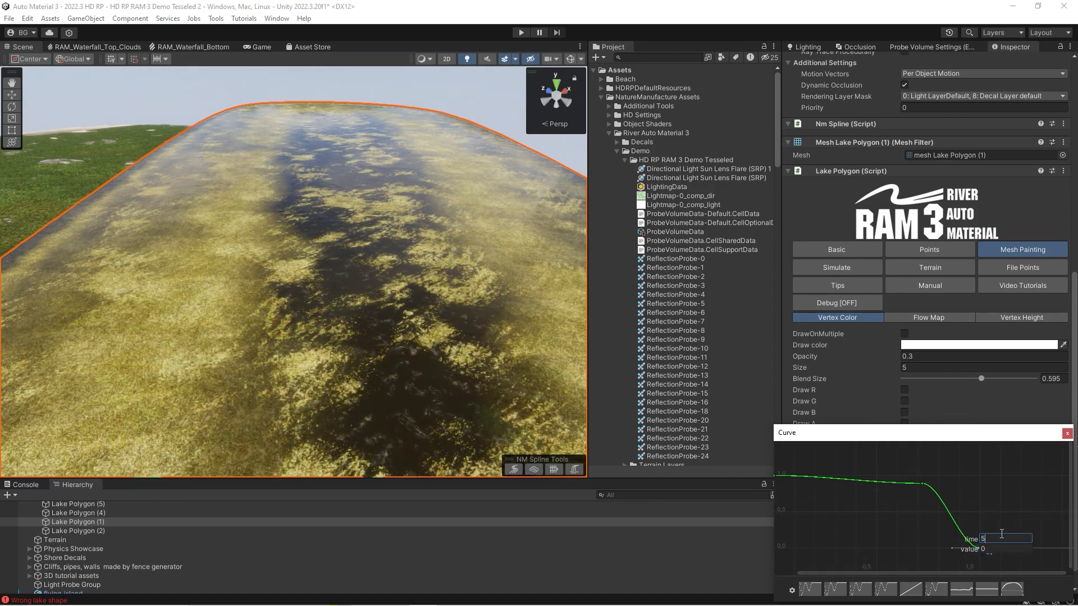
key("Return")
left_click(1067, 433)
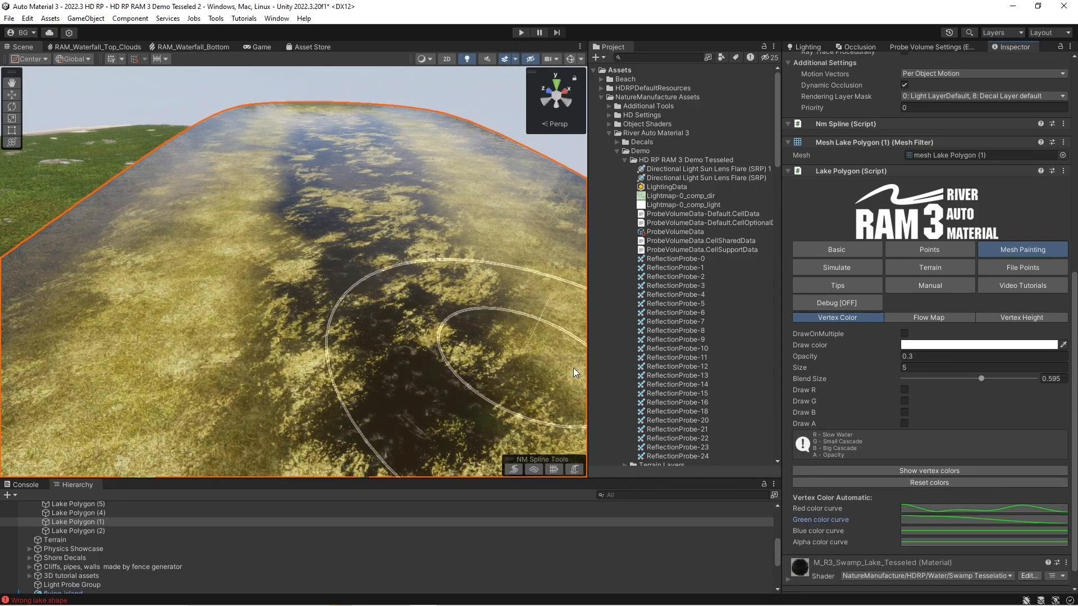
Return to Lake Polygon (1)'s Mesh Painting settings and flatten the red color curve with the flat preset
left_click(926, 508)
mouse_move(147, 297)
right_mouse_down()
mouse_move(140, 288)
mouse_move(219, 280)
mouse_move(216, 337)
mouse_move(213, 294)
mouse_move(211, 337)
mouse_move(262, 296)
mouse_move(244, 298)
right_mouse_up()
key("a")
key("w")
key("s")
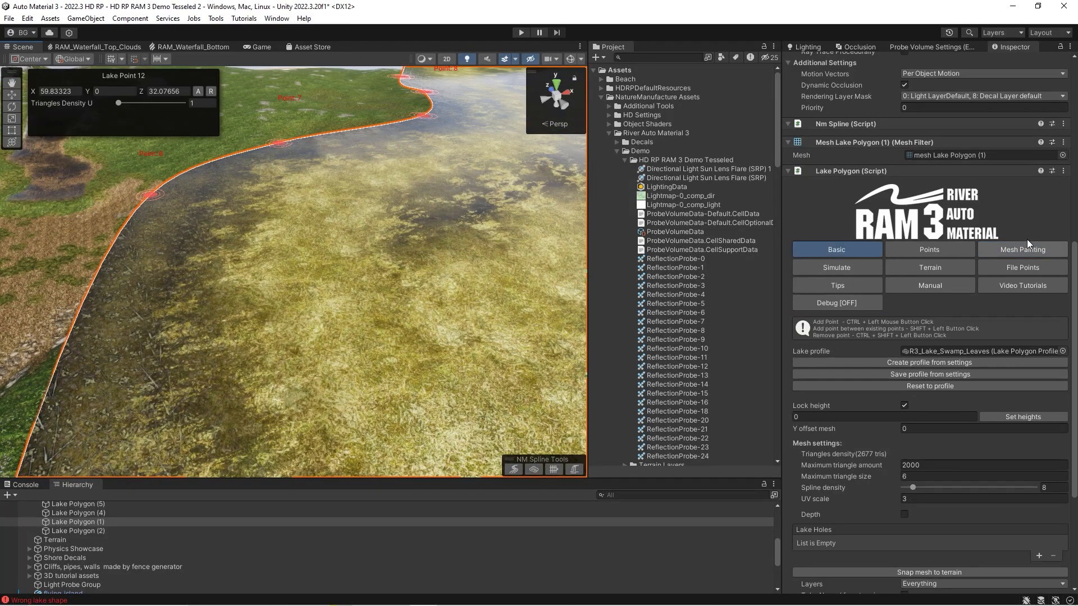
left_click(1022, 249)
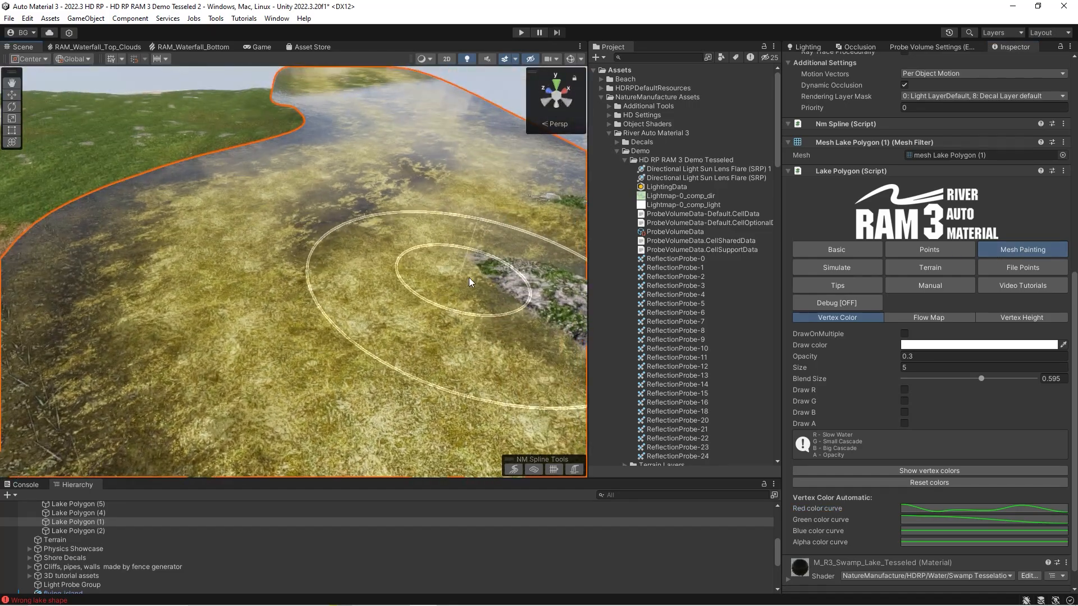
left_click(949, 510)
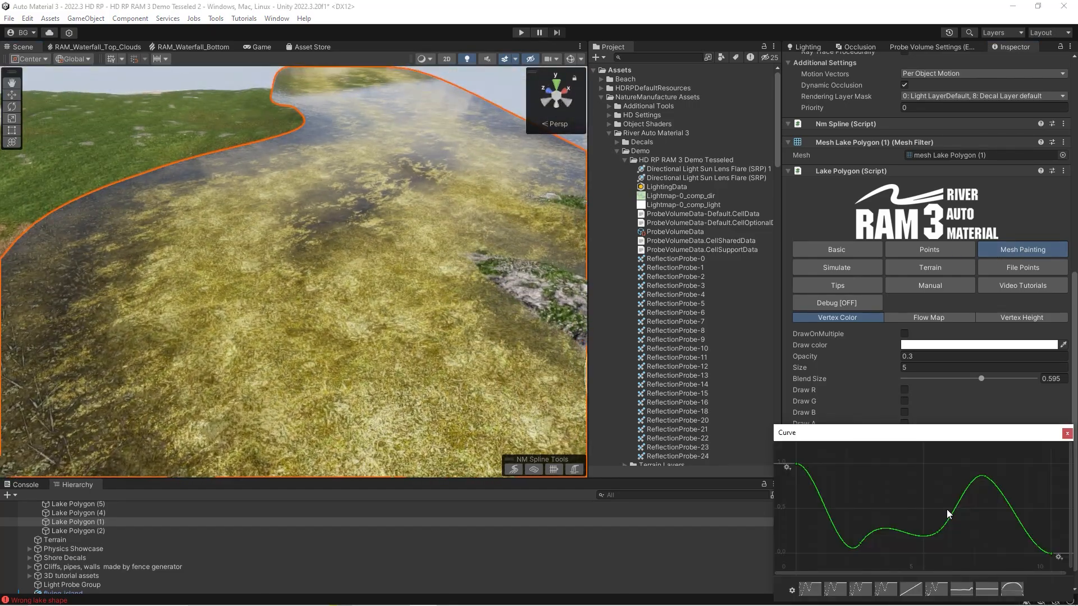
left_click(987, 591)
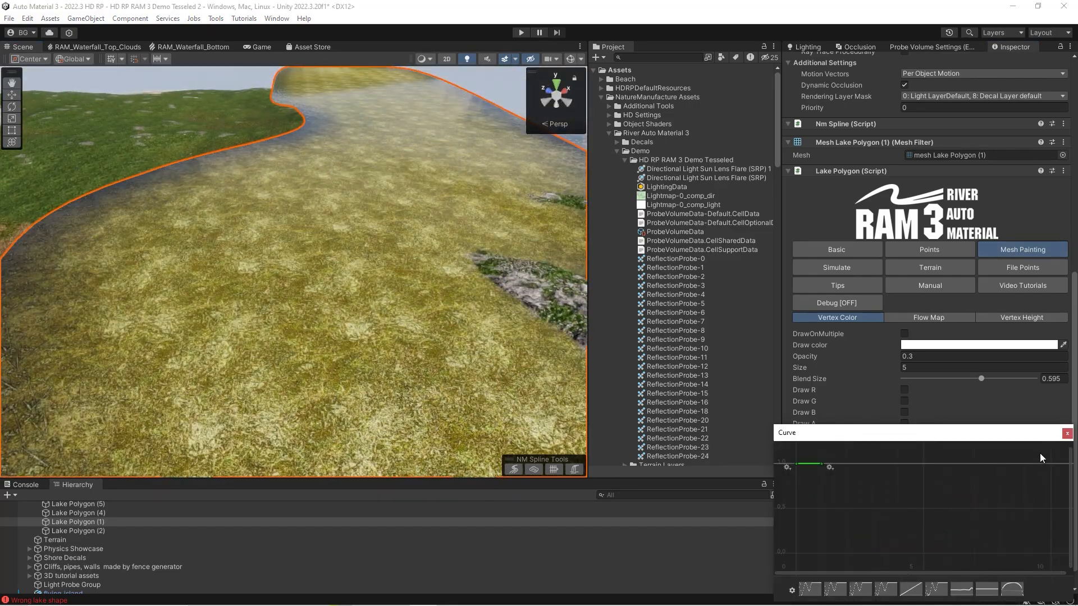
left_click(1067, 432)
Reset the green color curve with the flat preset and set the values of its start and end keys to 0
left_click(939, 520)
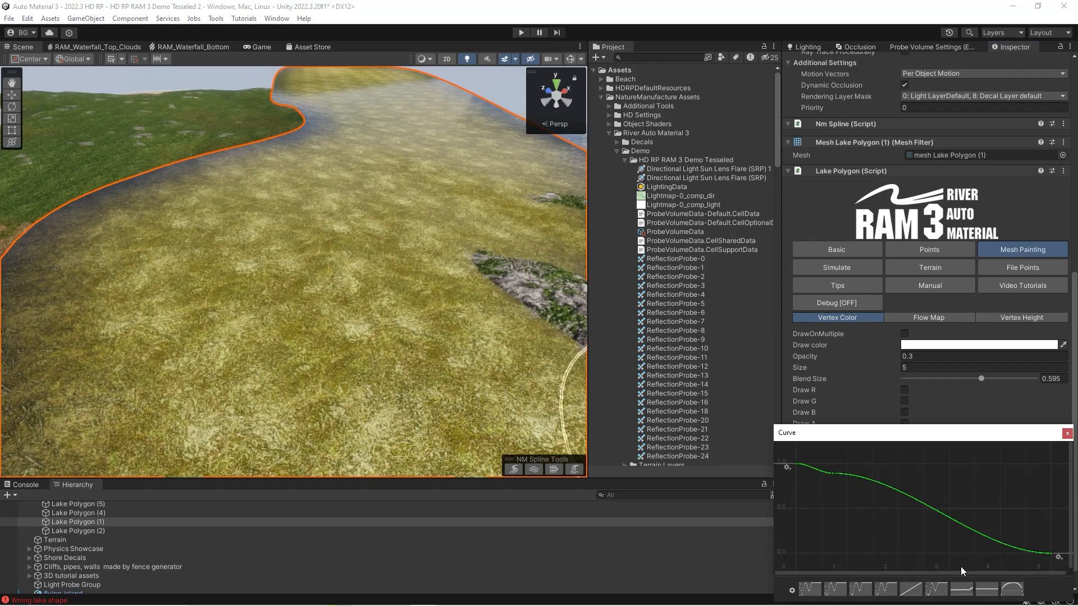
left_click(985, 589)
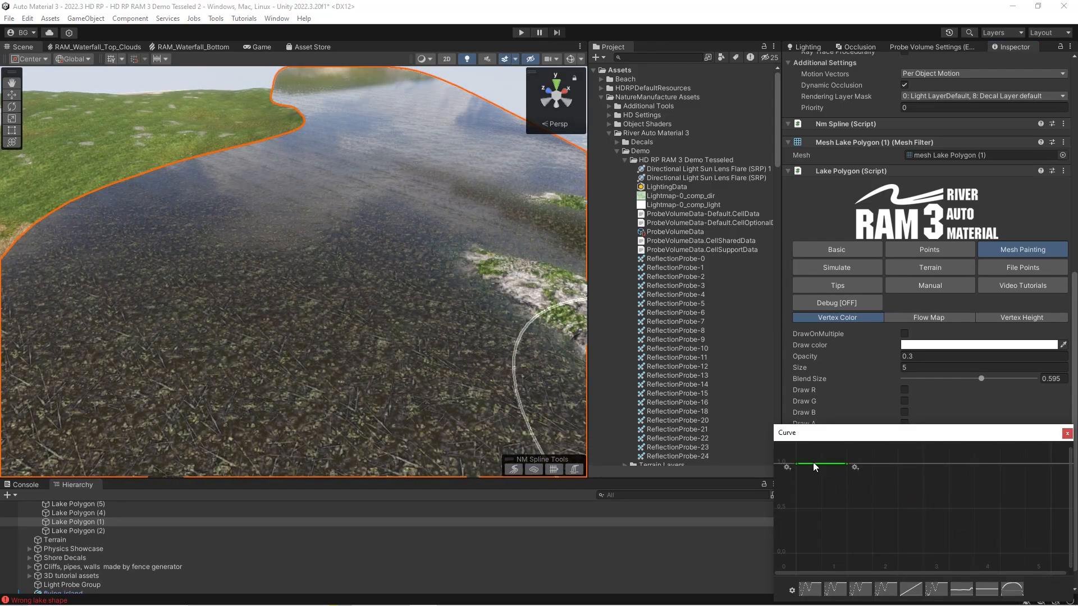
right_click(796, 463)
left_click(822, 481)
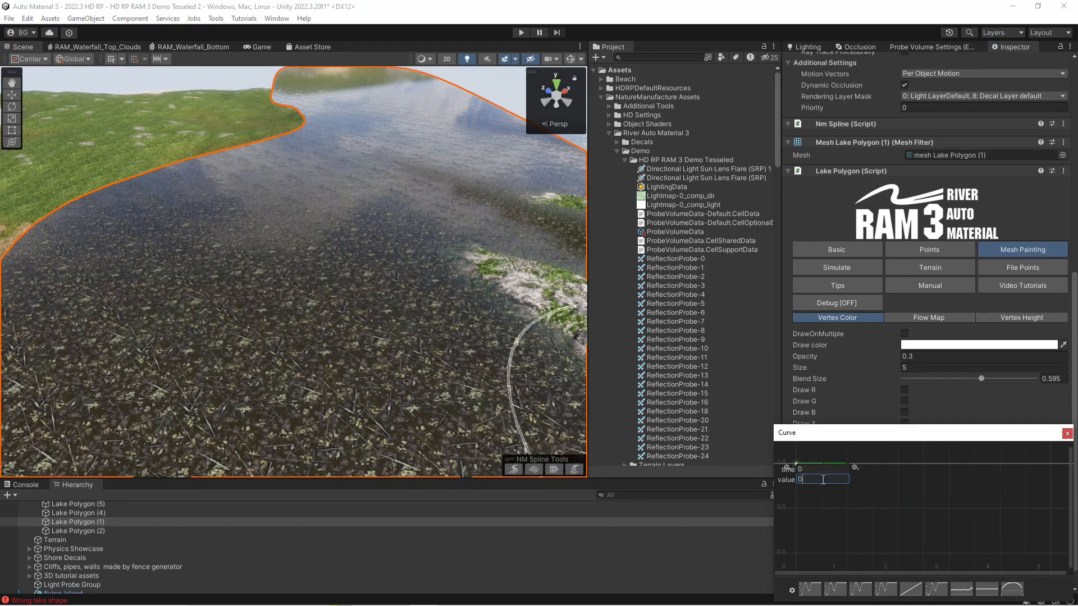
key("Return")
right_click(847, 465)
left_click(876, 482)
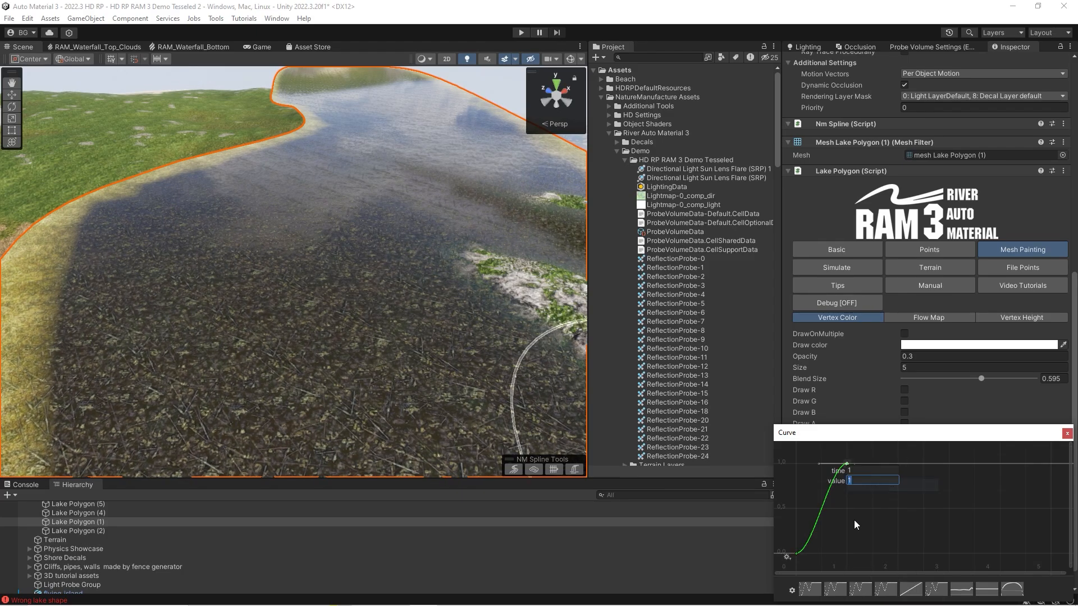
type("0")
key("Return")
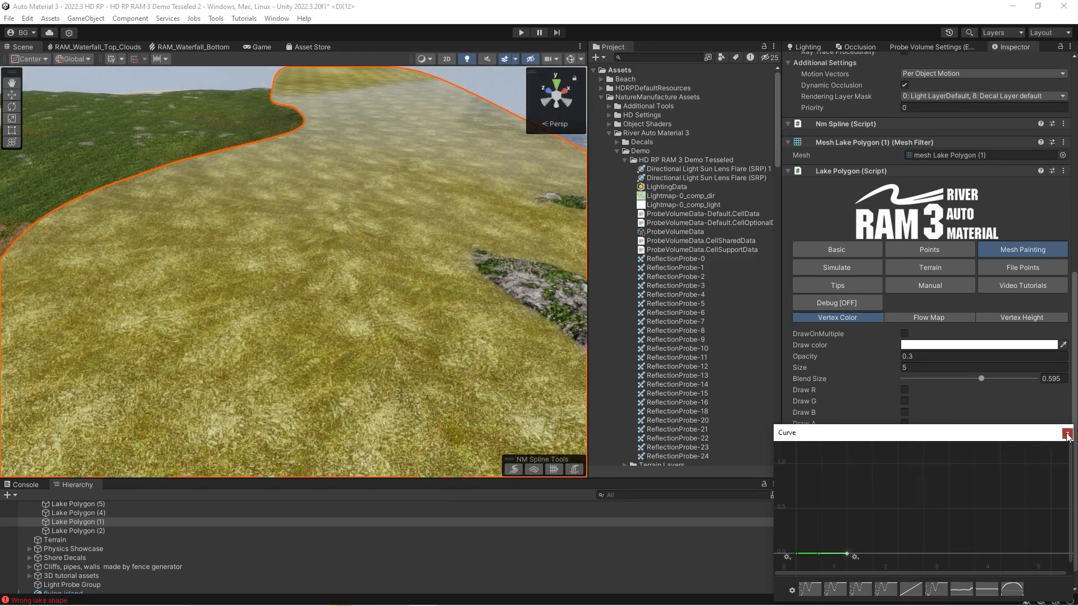
left_click(1066, 434)
Set the red color curve's end key to value 0 and time 3
left_click(922, 511)
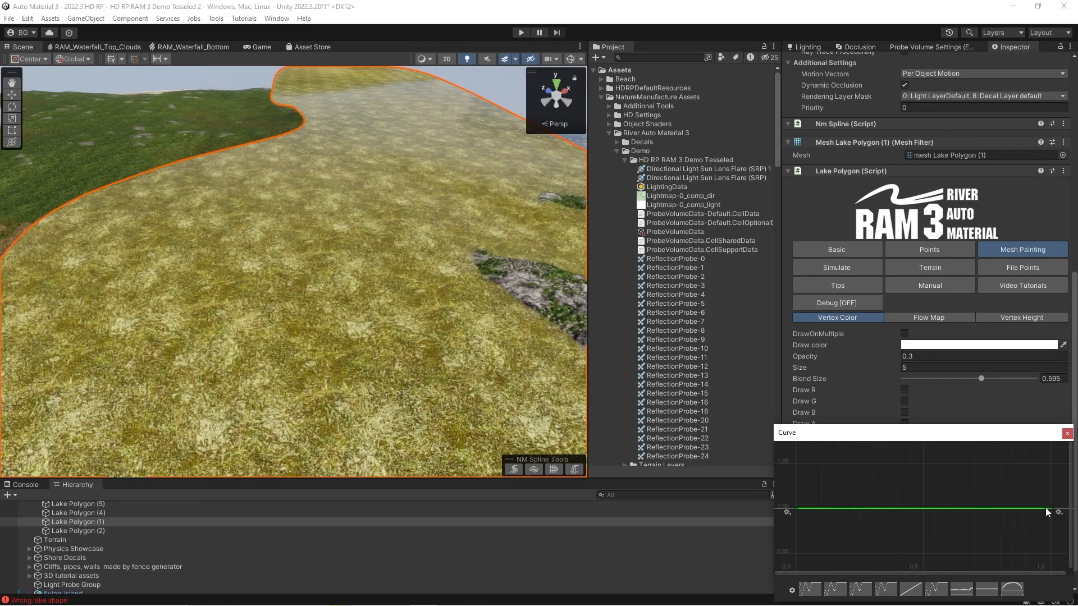
right_click(1047, 509)
left_click(1020, 398)
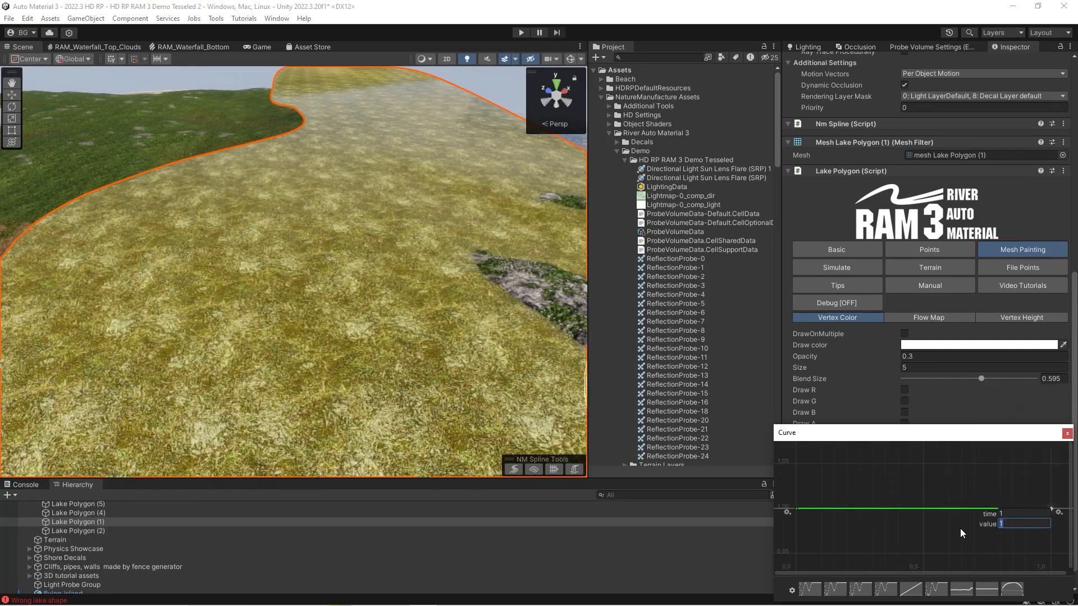
type("0")
left_click(1009, 514)
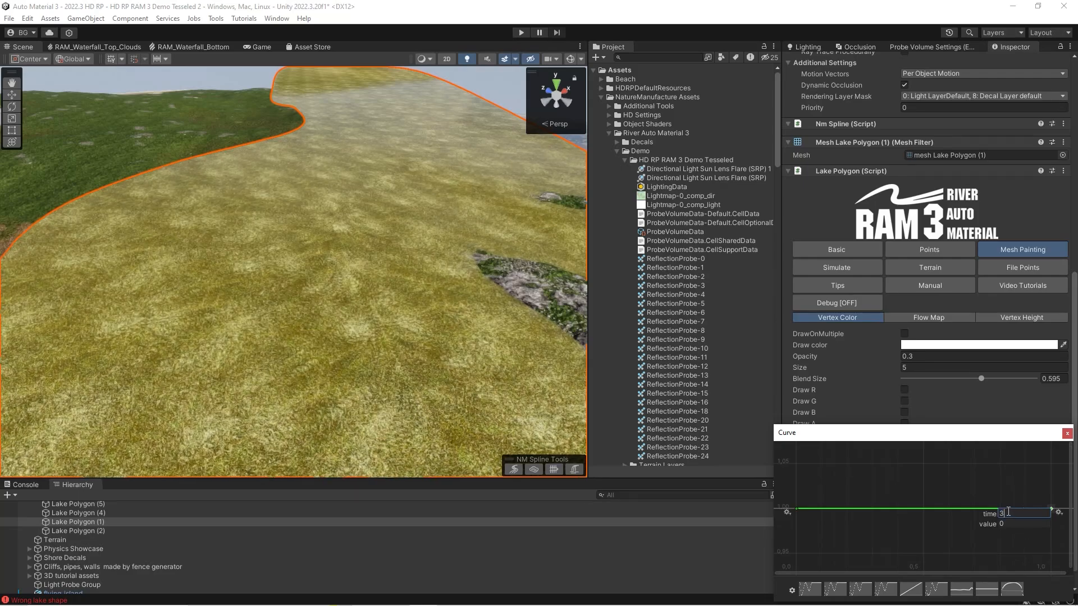
type("3")
key("Return")
Open the blue color curve's start key for editing
right_click_drag(196, 271, 235, 331)
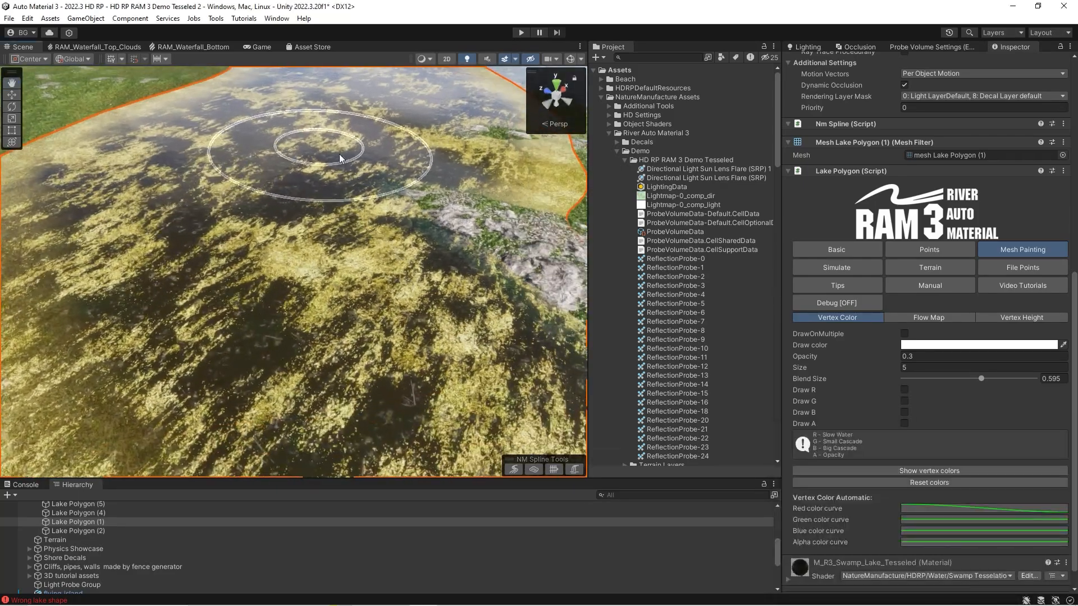
right_click_drag(337, 314, 562, 393)
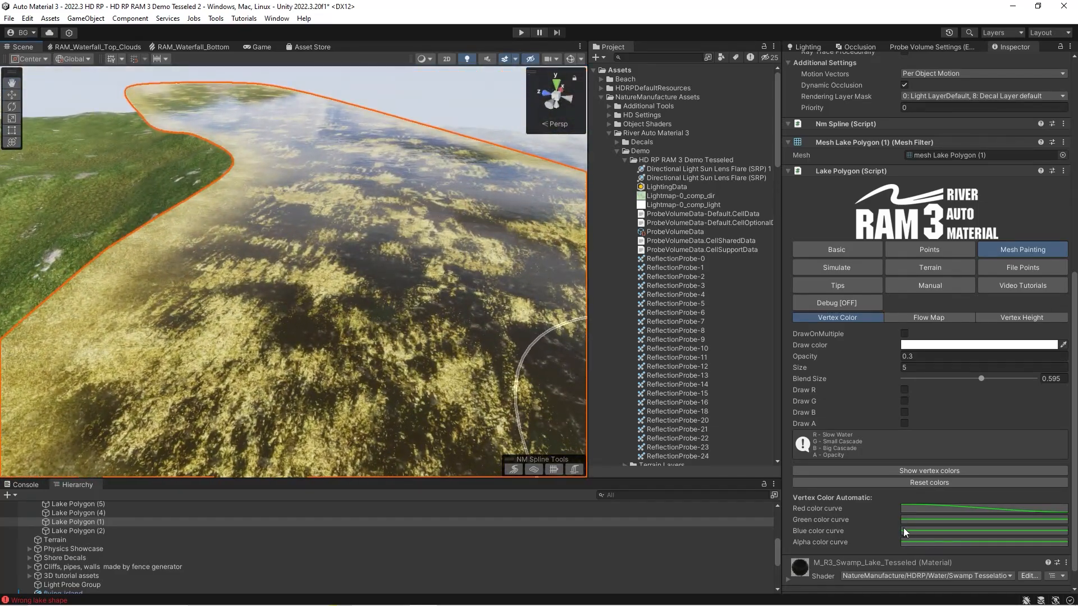
left_click(905, 530)
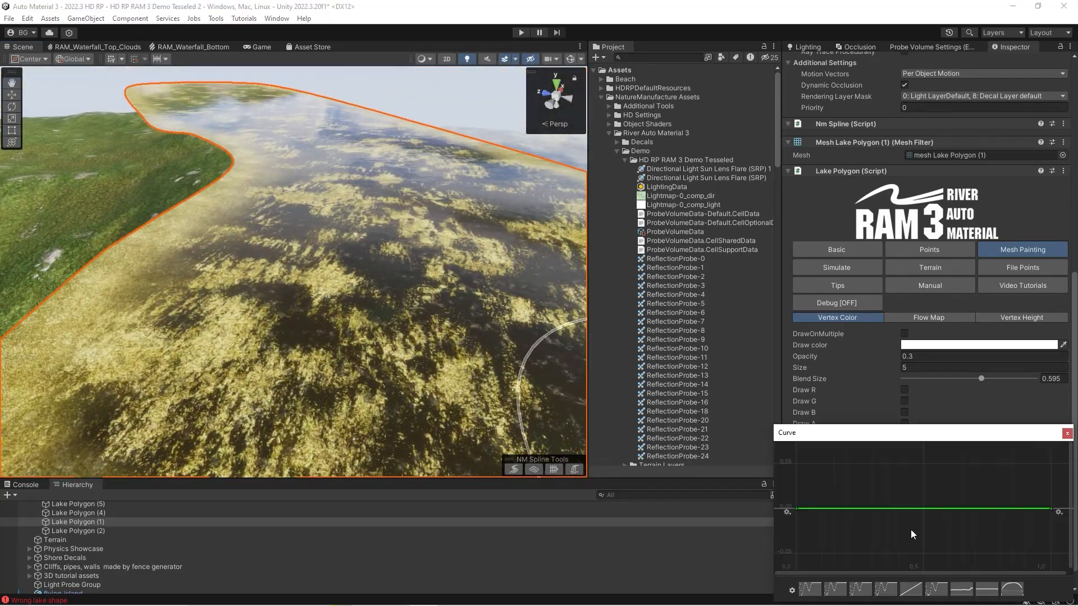
right_click(796, 508)
left_click(820, 394)
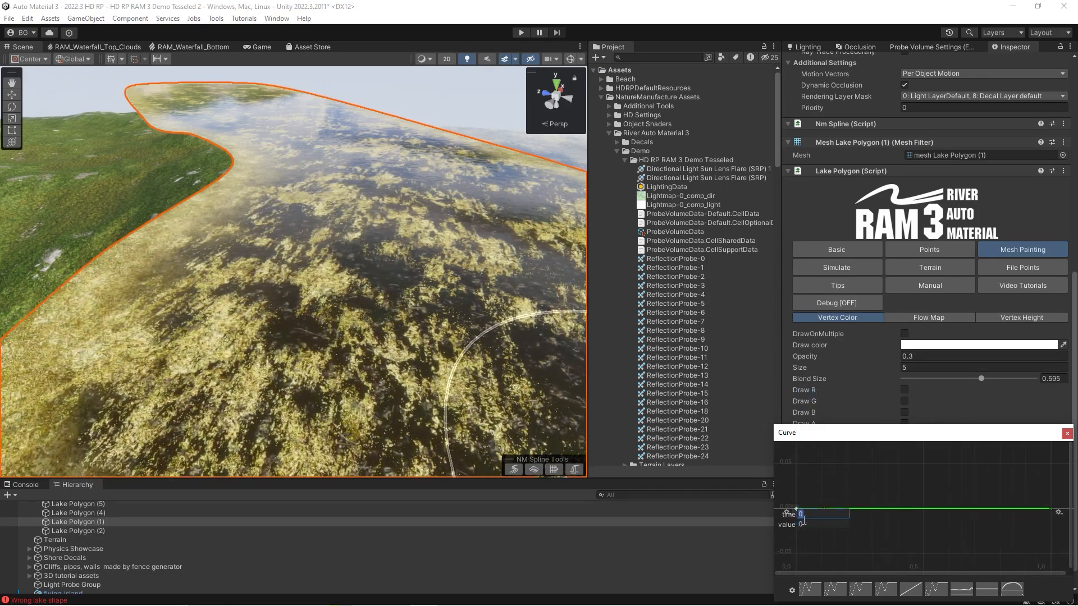
Set the end key of the lake's blue color curve to time 5 and value 1
right_click(1050, 510)
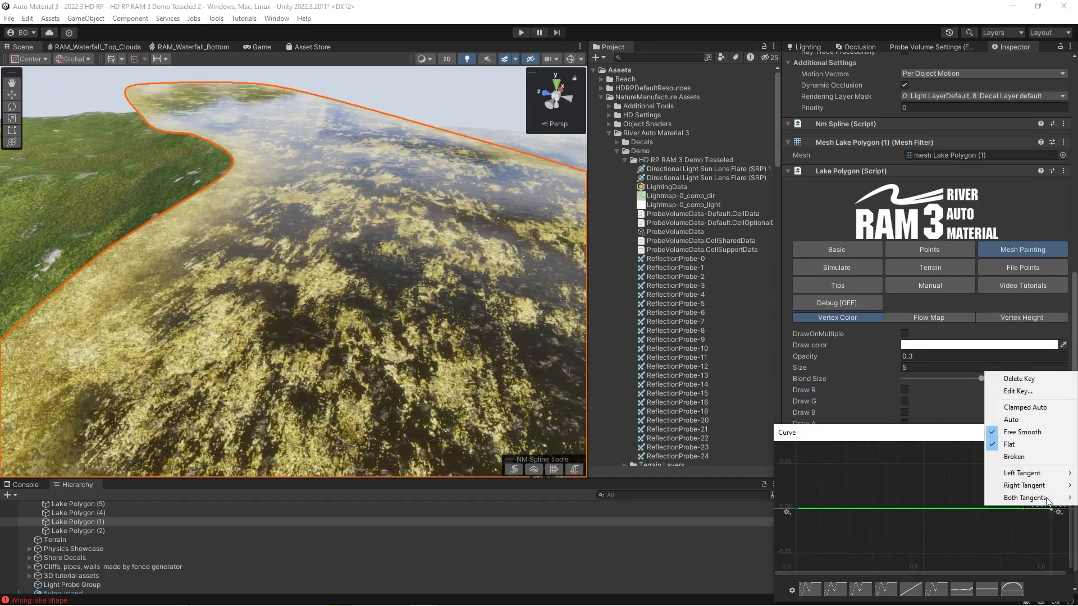
left_click(1007, 393)
left_click(1004, 511)
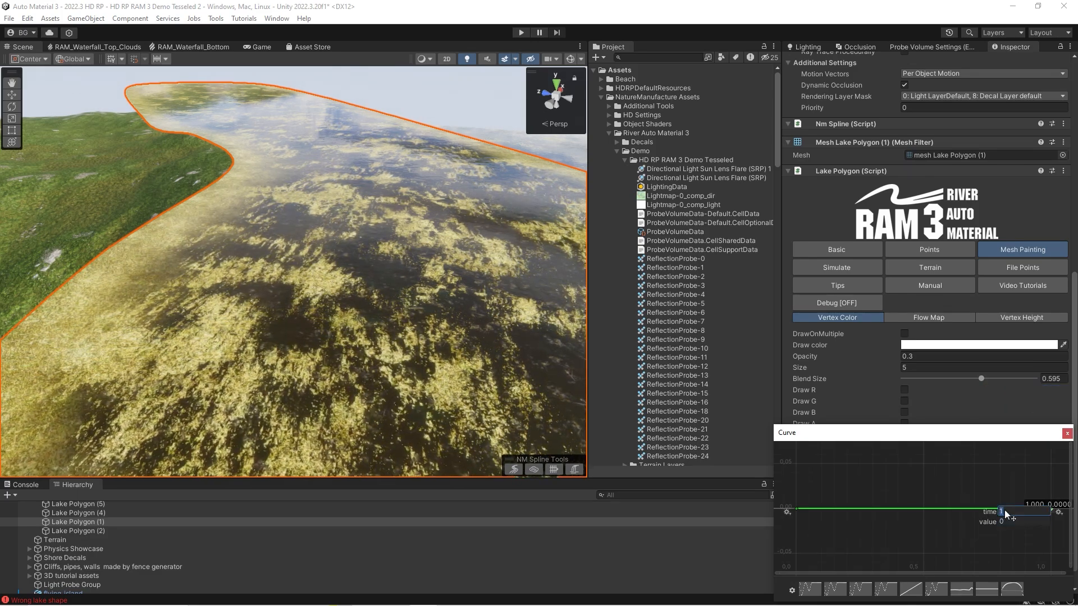
type("4")
left_click(1008, 519)
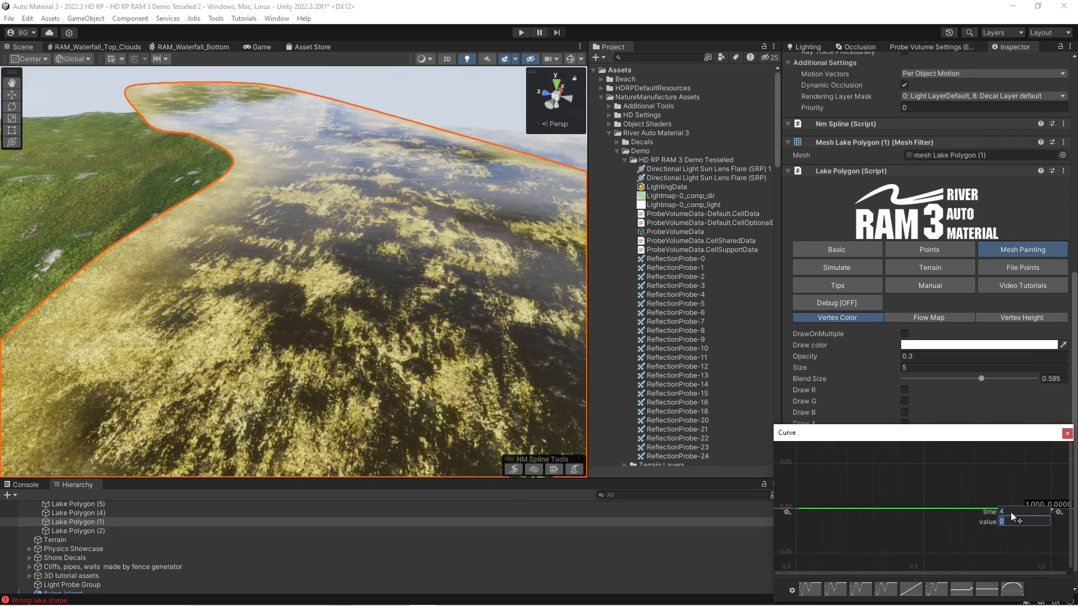
left_click(1011, 511)
type("5")
left_click(1008, 521)
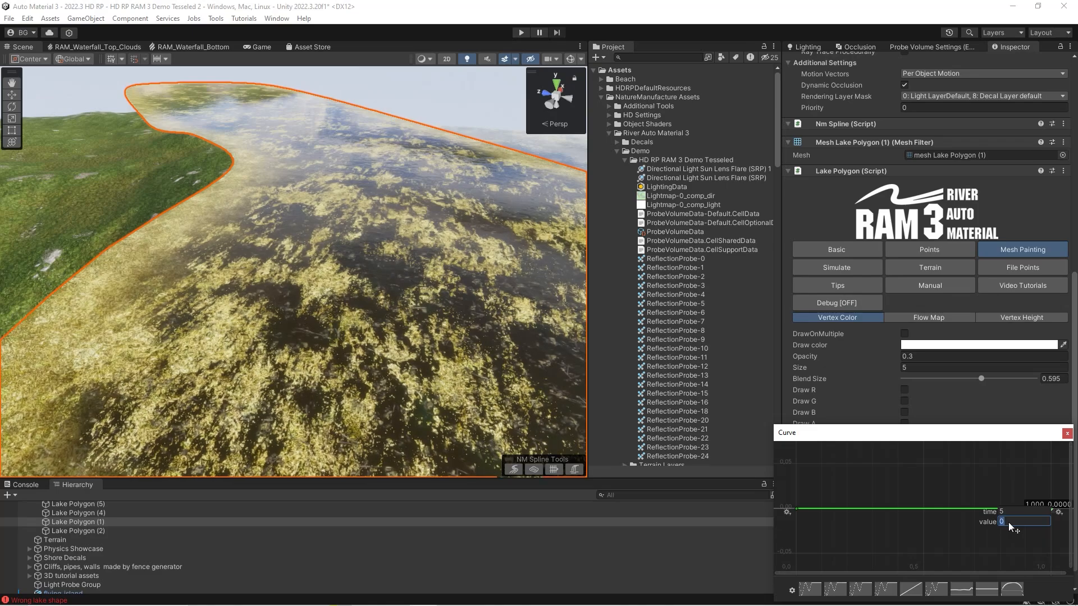
type("1")
key("Return")
right_click_drag(158, 265, 192, 263)
left_click(997, 530)
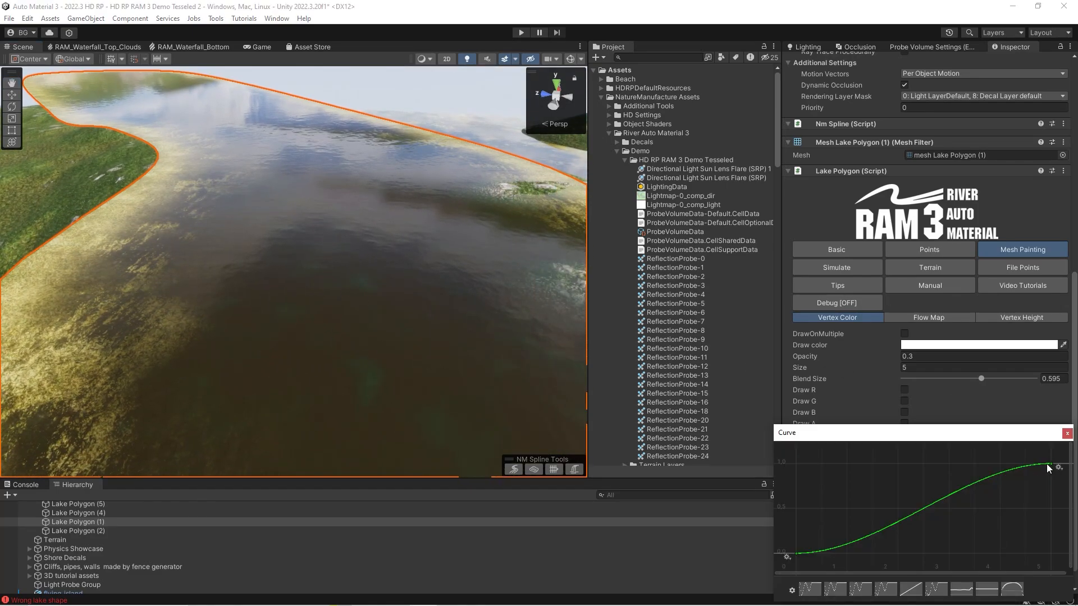
left_click_drag(1022, 463, 1013, 491)
Apply a flat preset to the red color curve and set its end key's value to 0
mouse_move(286, 297)
right_mouse_down()
mouse_move(238, 309)
mouse_move(223, 335)
mouse_move(322, 348)
mouse_move(392, 310)
mouse_move(212, 392)
mouse_move(174, 390)
mouse_move(212, 380)
mouse_move(193, 336)
mouse_move(96, 342)
mouse_move(878, 361)
mouse_move(843, 376)
right_mouse_up()
key("a")
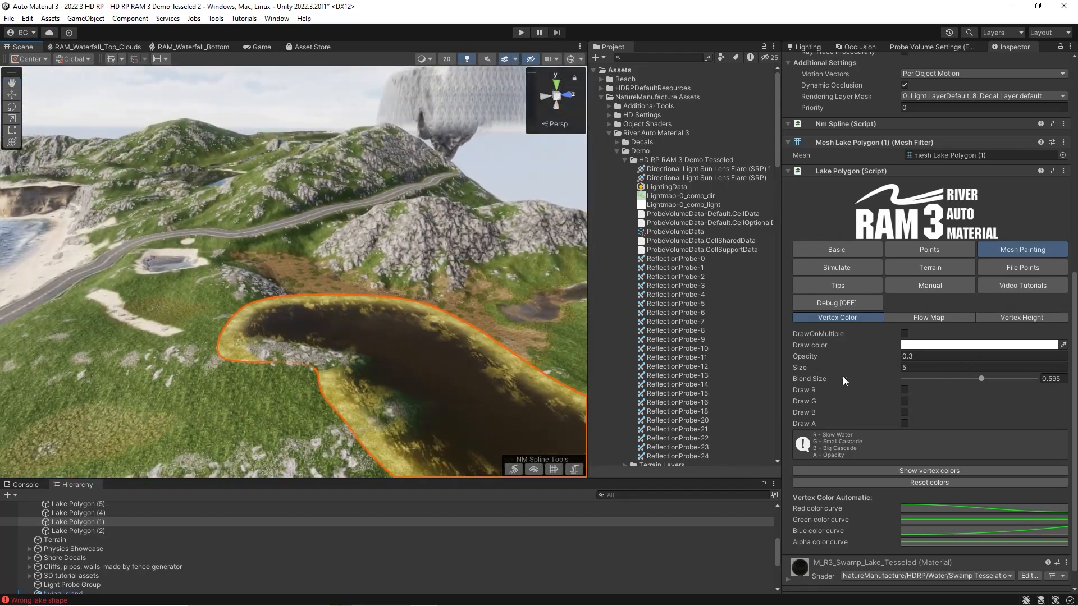
right_click_drag(293, 300, 927, 320)
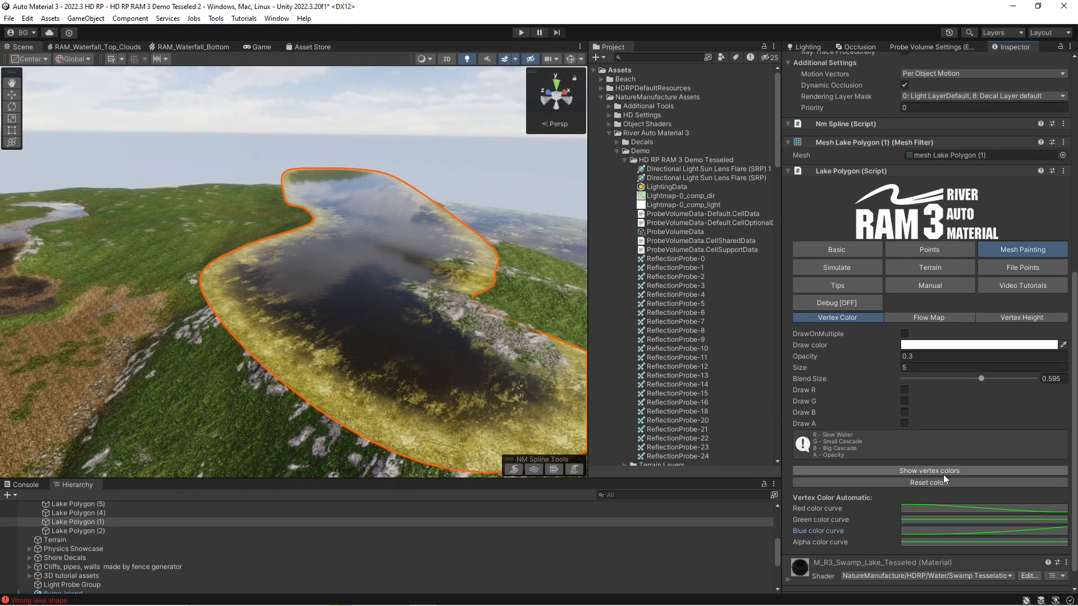
left_click(936, 507)
left_click(982, 594)
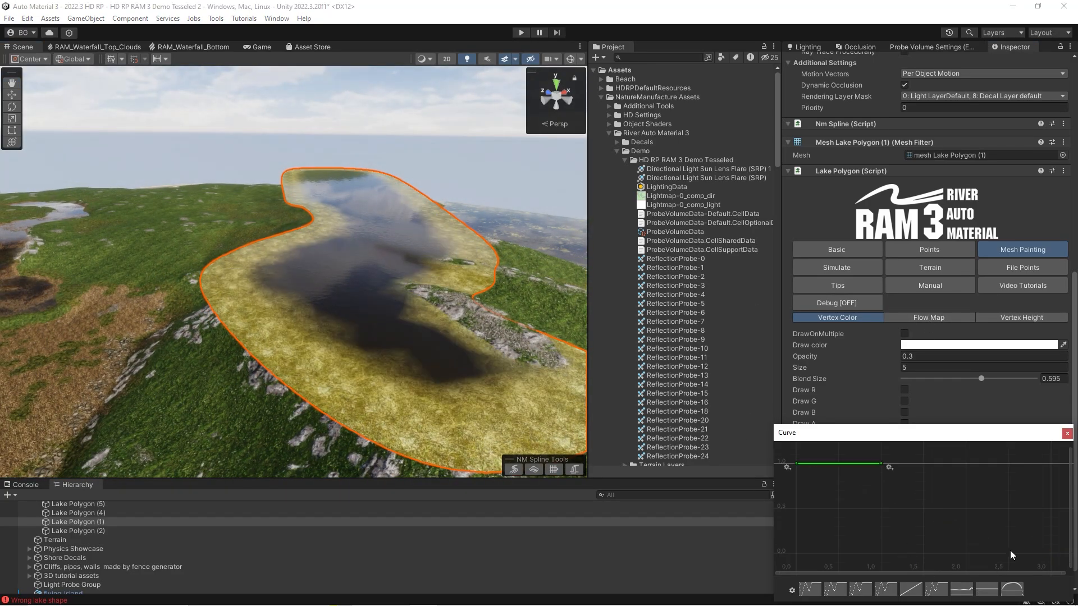
right_click(883, 461)
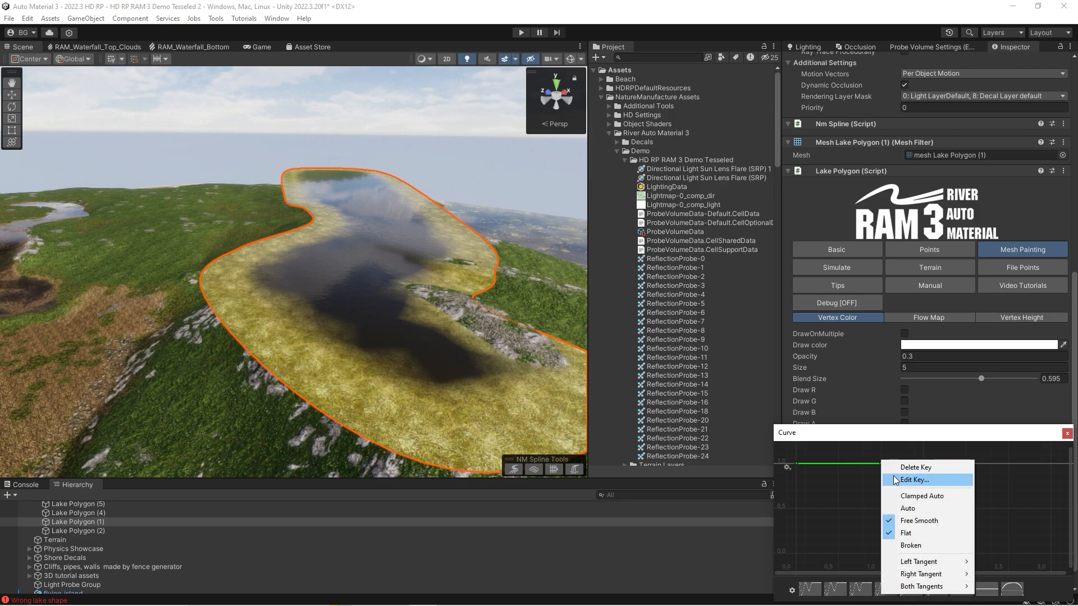
left_click(906, 479)
left_click(889, 470)
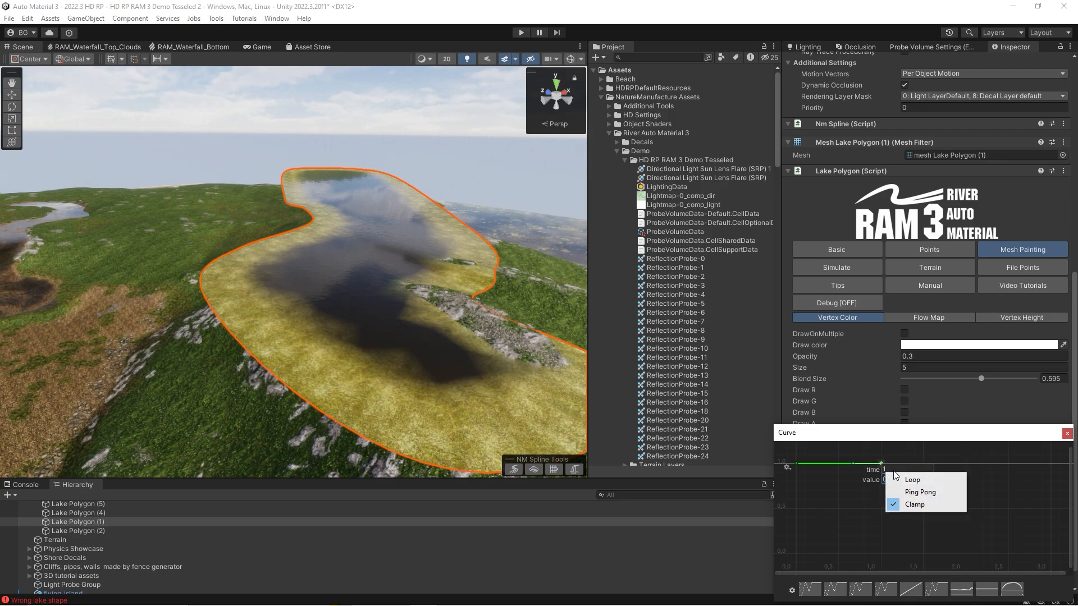
left_click(861, 478)
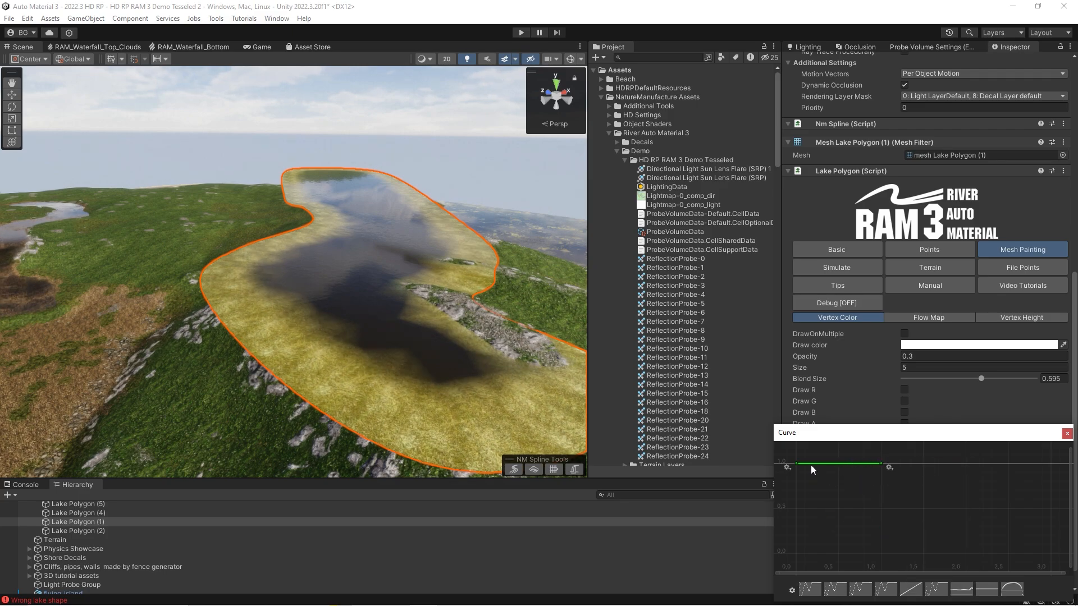
right_click(881, 463)
left_click(891, 482)
type("0")
key("Return")
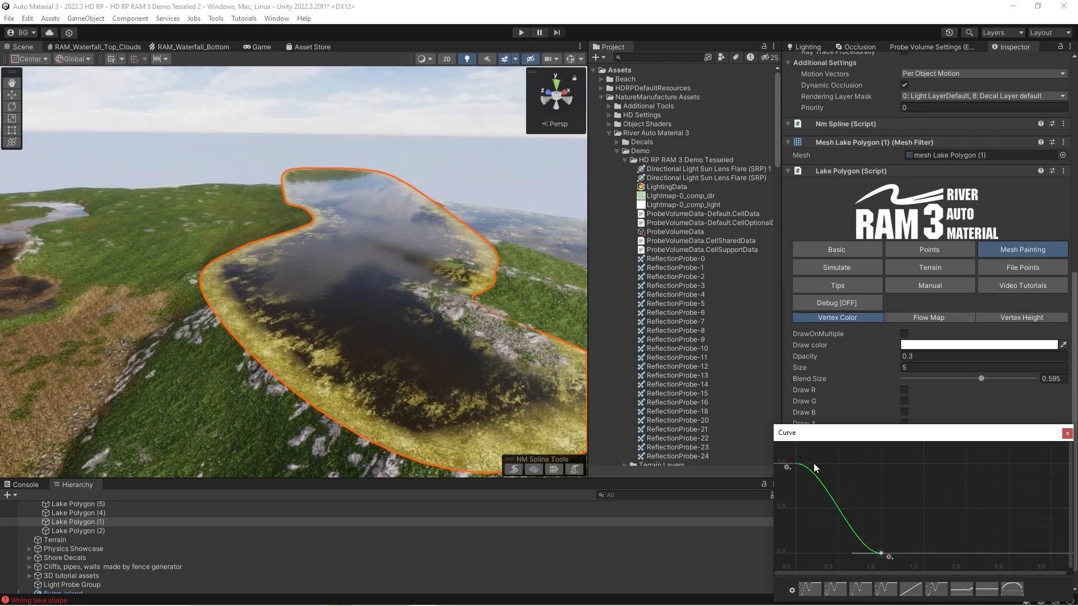
Set the red color curve's start key value to 0 and open the green color curve's start key options
right_click(797, 465)
left_click(810, 485)
type("0")
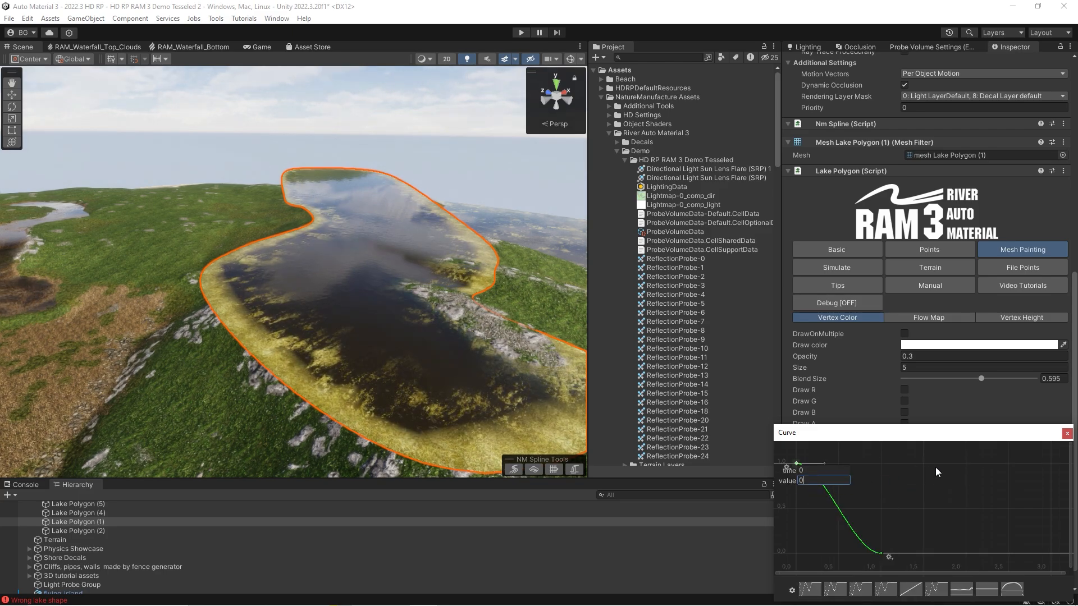
key("Return")
left_click(1065, 434)
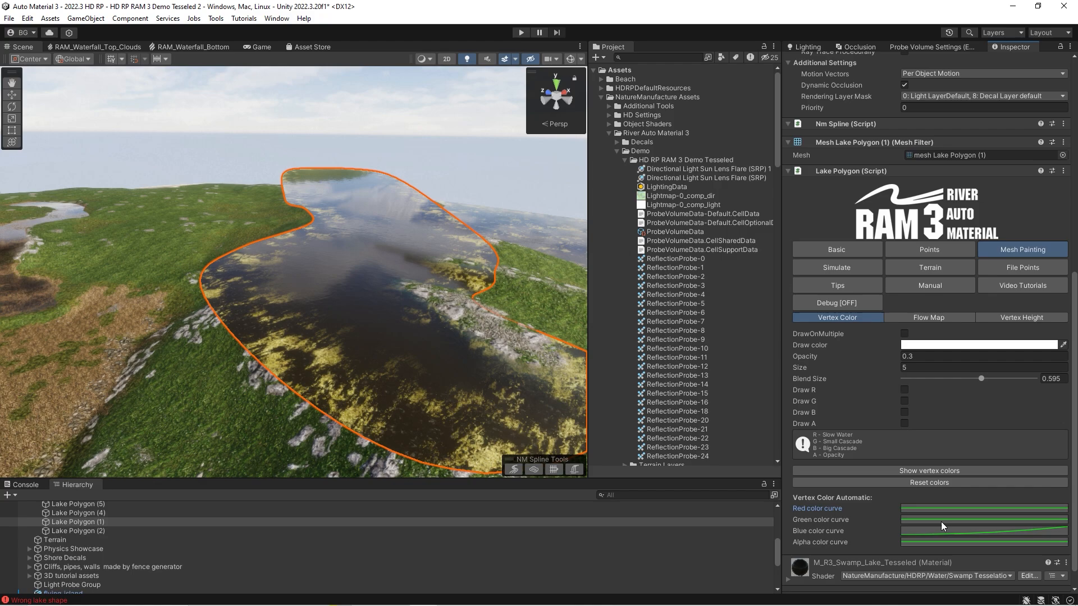
left_click(934, 521)
right_click(794, 507)
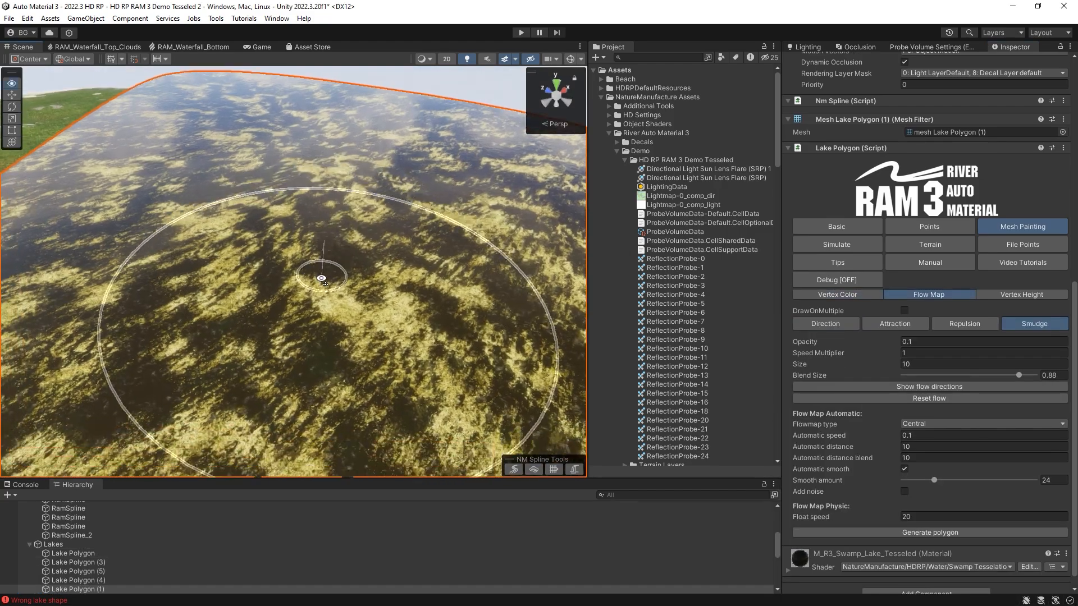
Display the flow directions on Lake Polygon (1) and examine the Central flow map's pattern
scroll(323, 274, "down", 3)
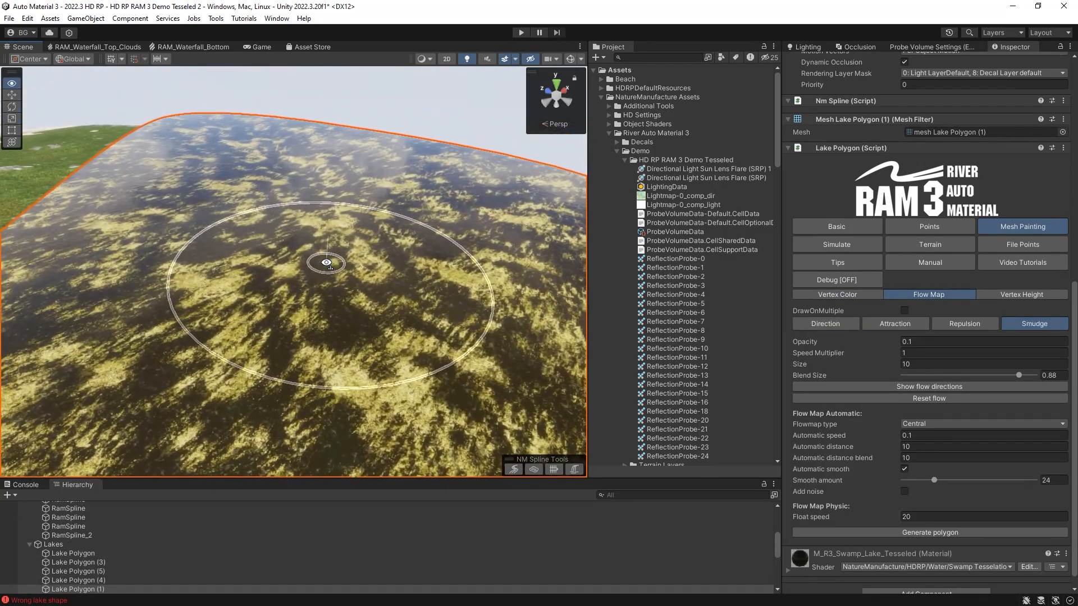
scroll(332, 260, "up", 3)
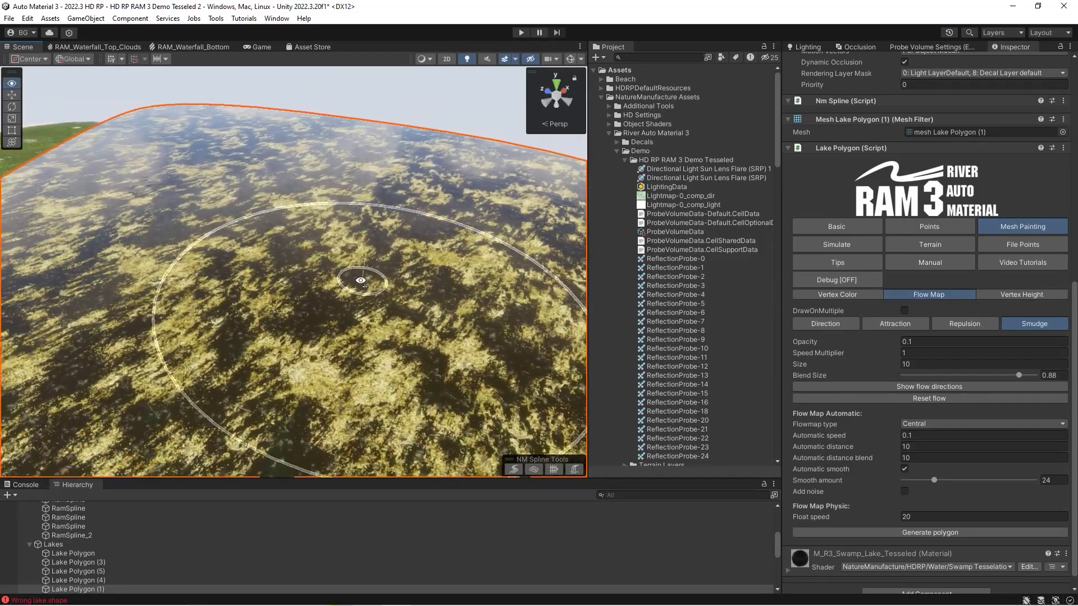
left_click_drag(350, 282, 244, 365, "alt")
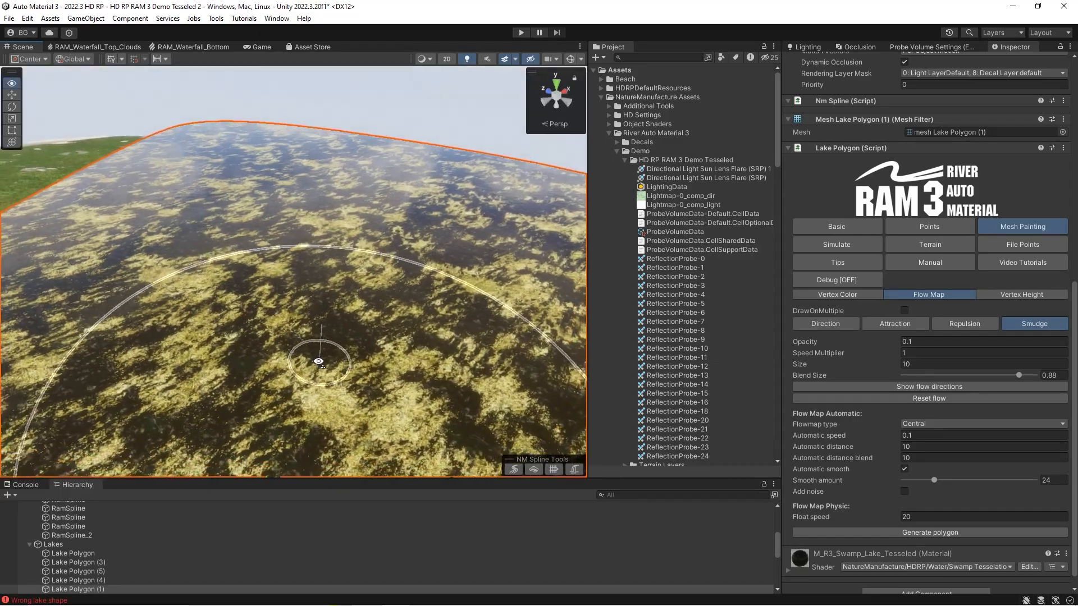
left_click(884, 388)
right_click_drag(373, 255, 329, 322)
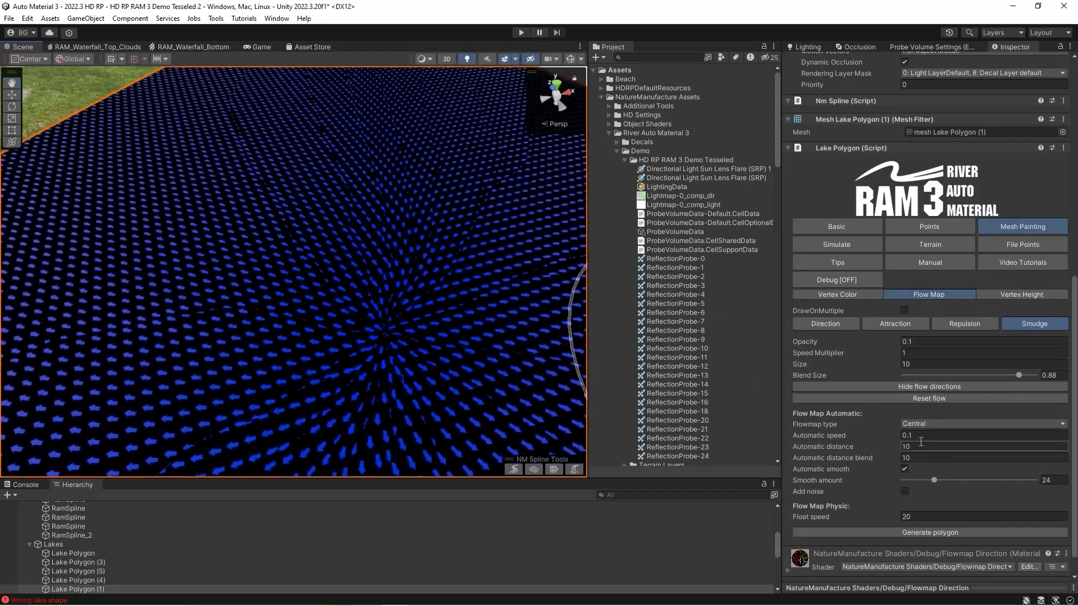
scroll(361, 277, "down", 6)
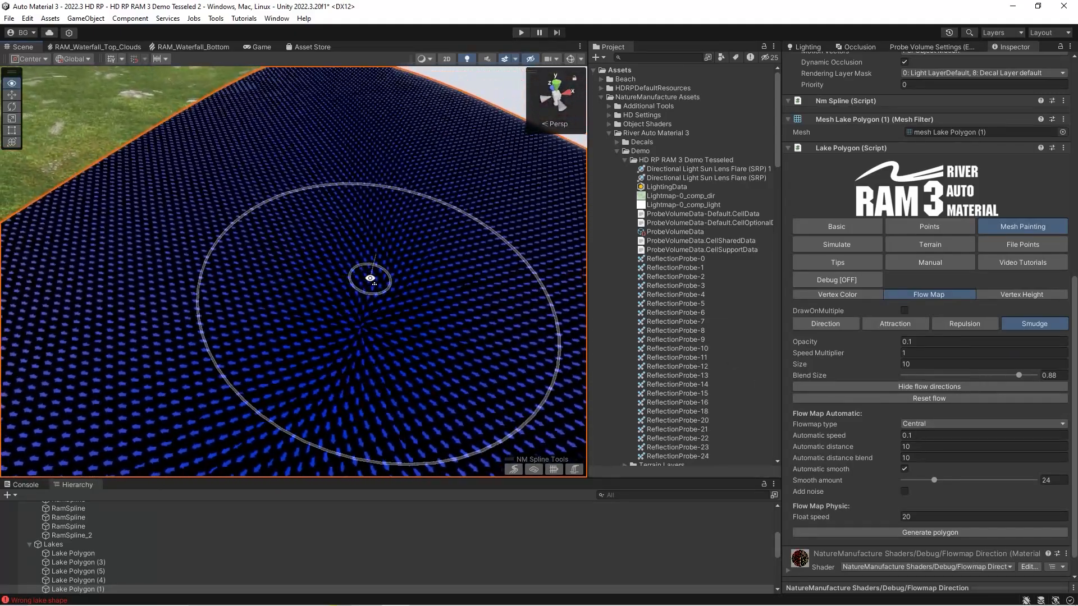
Set the flow map's automatic speed to 0.3 and check the flow directions on the lake
left_click(862, 386)
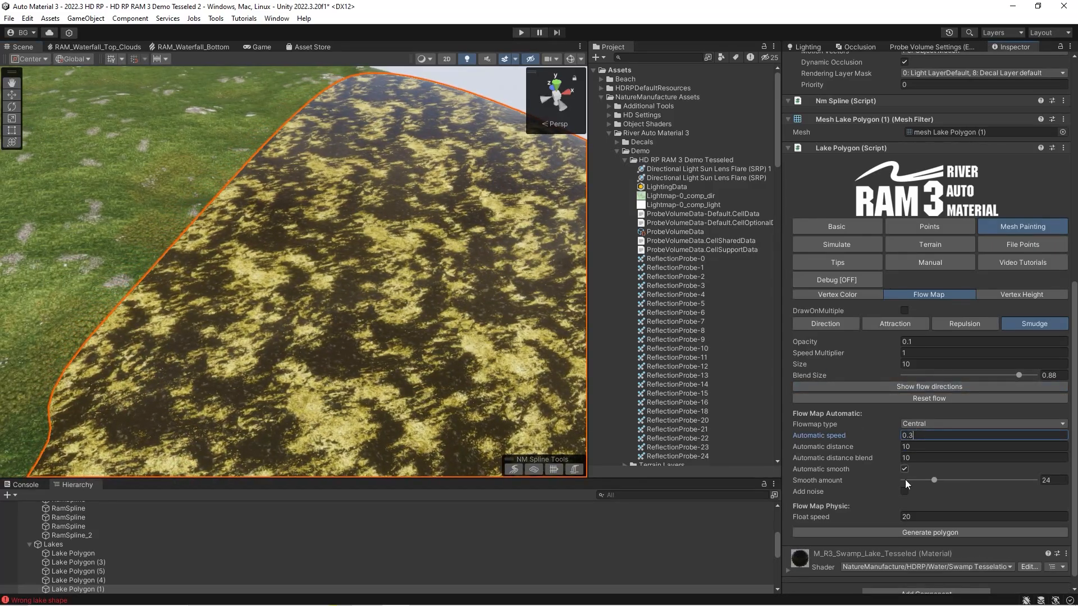
mouse_move(331, 294)
right_mouse_down()
mouse_move(325, 287)
mouse_move(723, 285)
mouse_move(388, 263)
mouse_move(416, 370)
mouse_move(421, 326)
mouse_move(348, 300)
mouse_move(193, 135)
right_mouse_up()
left_click(832, 386)
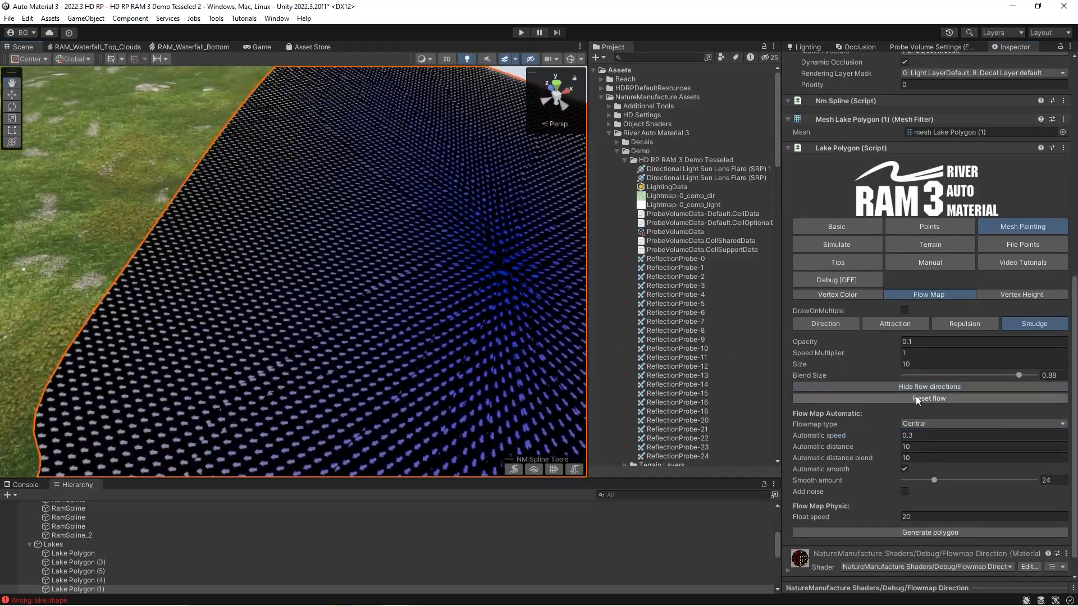
left_click(908, 389)
mouse_move(349, 284)
right_mouse_down()
mouse_move(339, 276)
mouse_move(306, 293)
mouse_move(343, 284)
mouse_move(242, 256)
right_mouse_up()
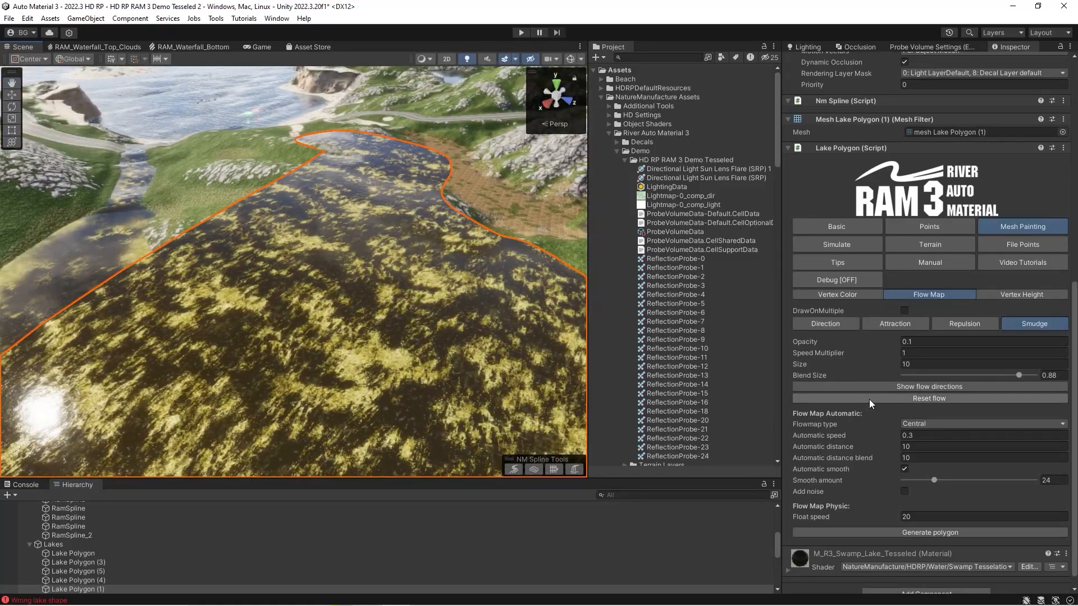
right_click_drag(365, 324, 360, 337)
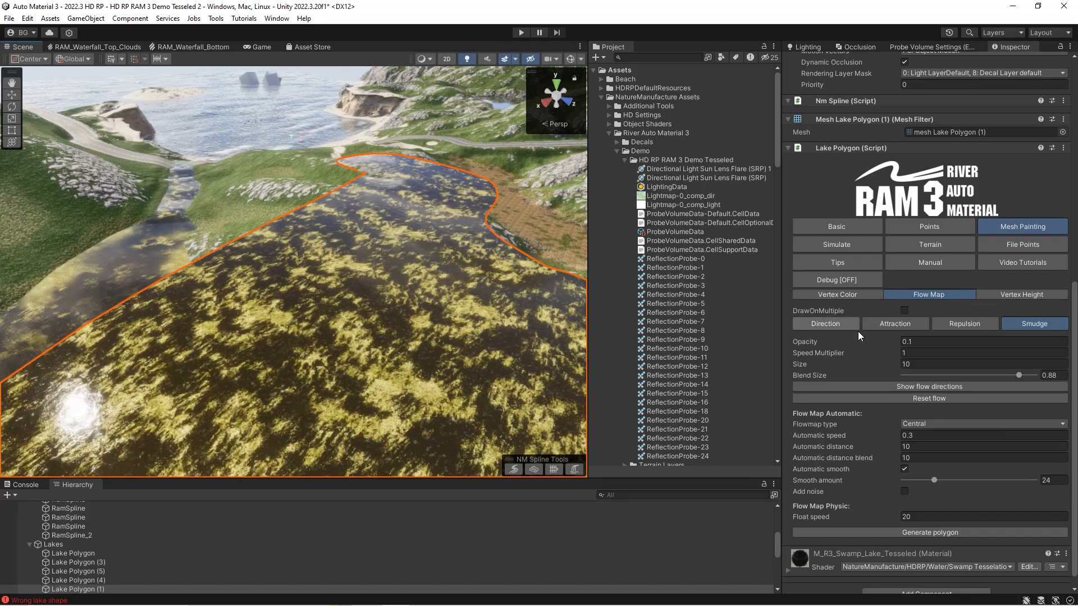
Change the flowmap type to Directional and inspect the lake with flow directions shown and hidden
left_click(907, 425)
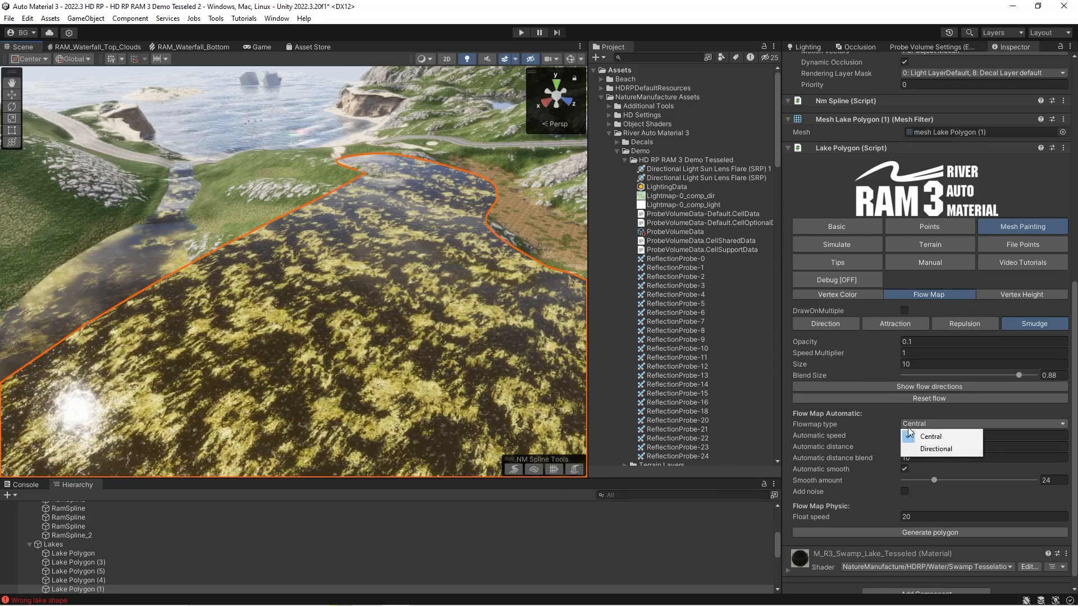
left_click(935, 449)
right_click_drag(433, 360, 409, 316)
left_click(850, 406)
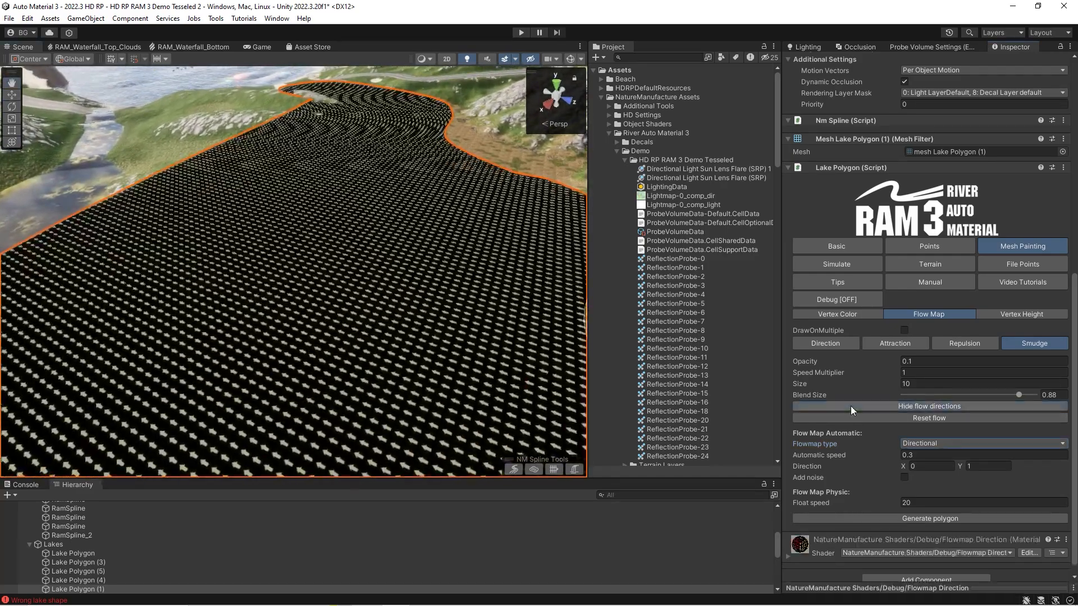
left_click(850, 406)
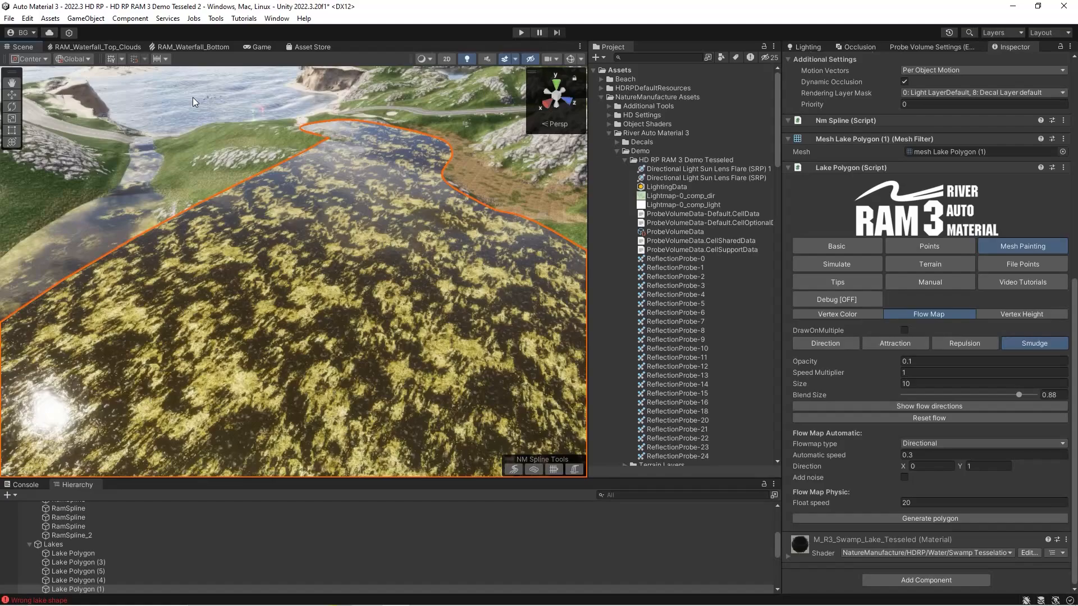
right_click_drag(415, 328, 385, 295)
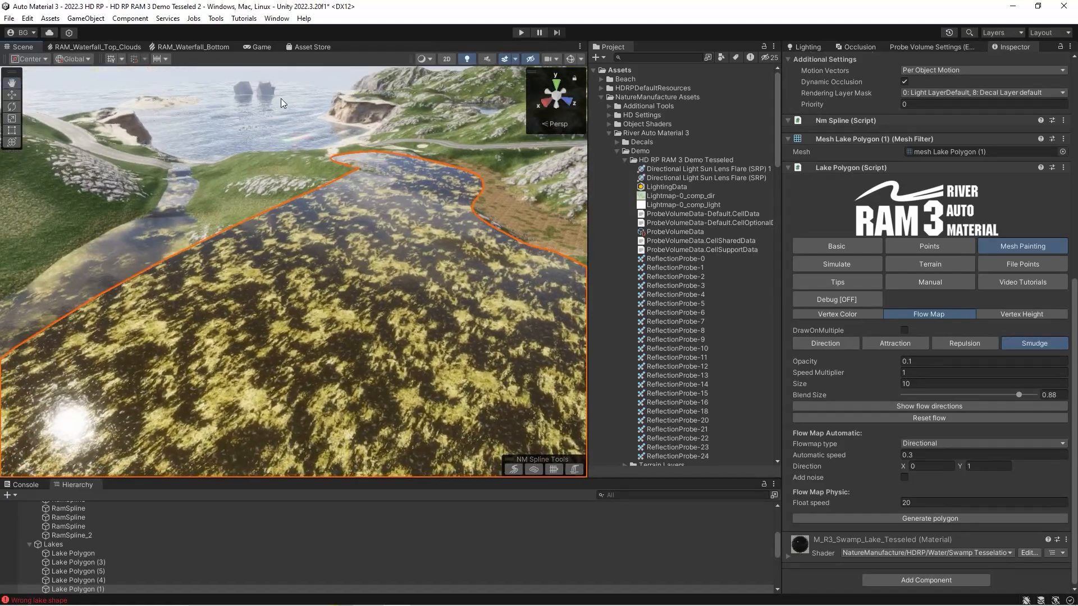
right_click_drag(191, 138, 261, 306)
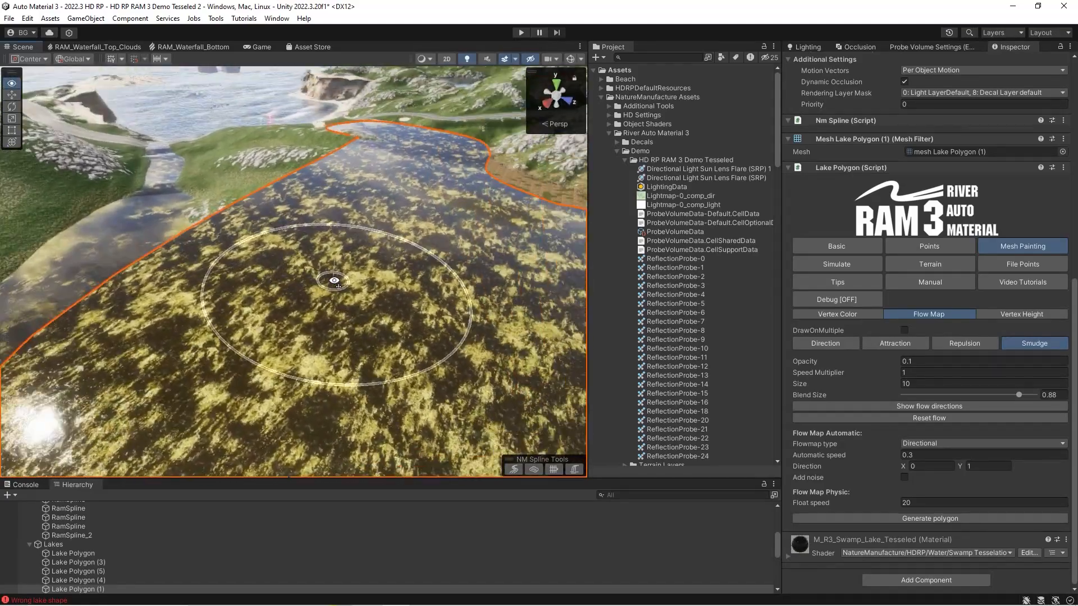
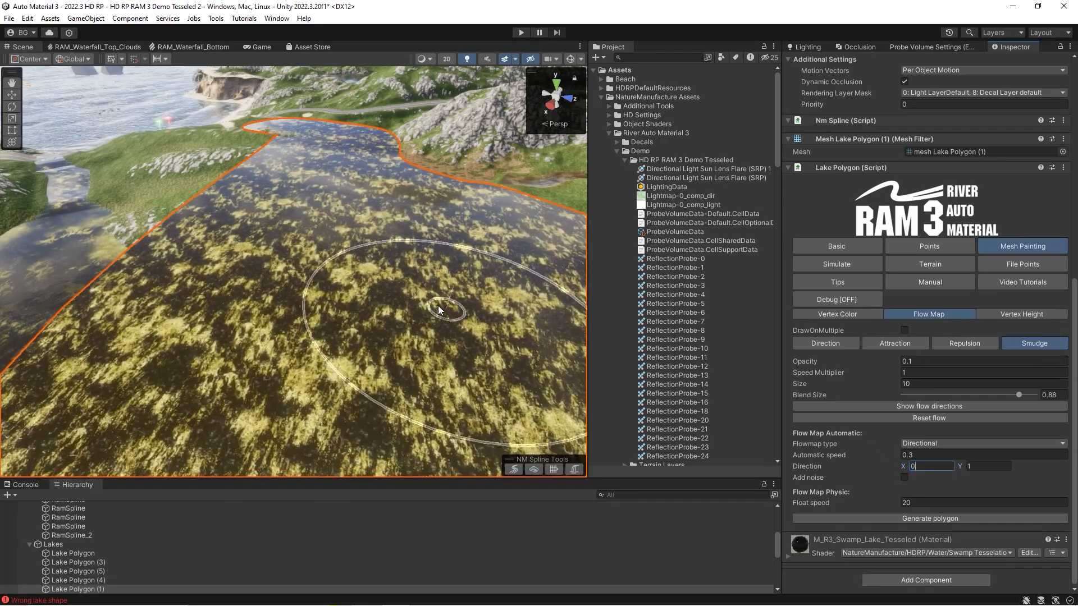
Switch the flowmap type back to Central and set the automatic speed to 0.5
left_click(924, 443)
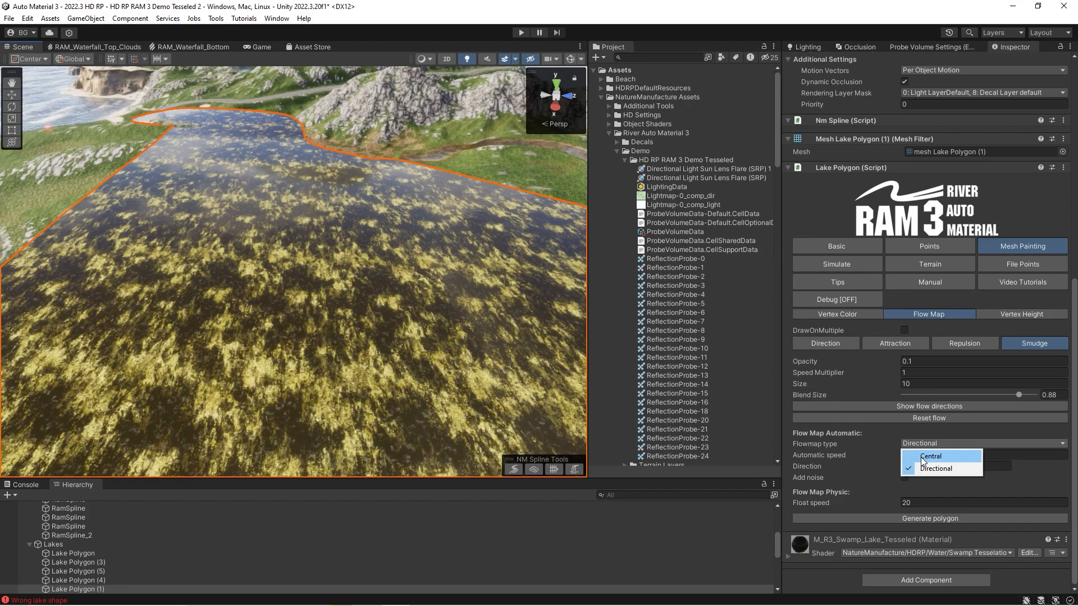
left_click(920, 457)
left_click_drag(320, 315, 300, 295, "alt")
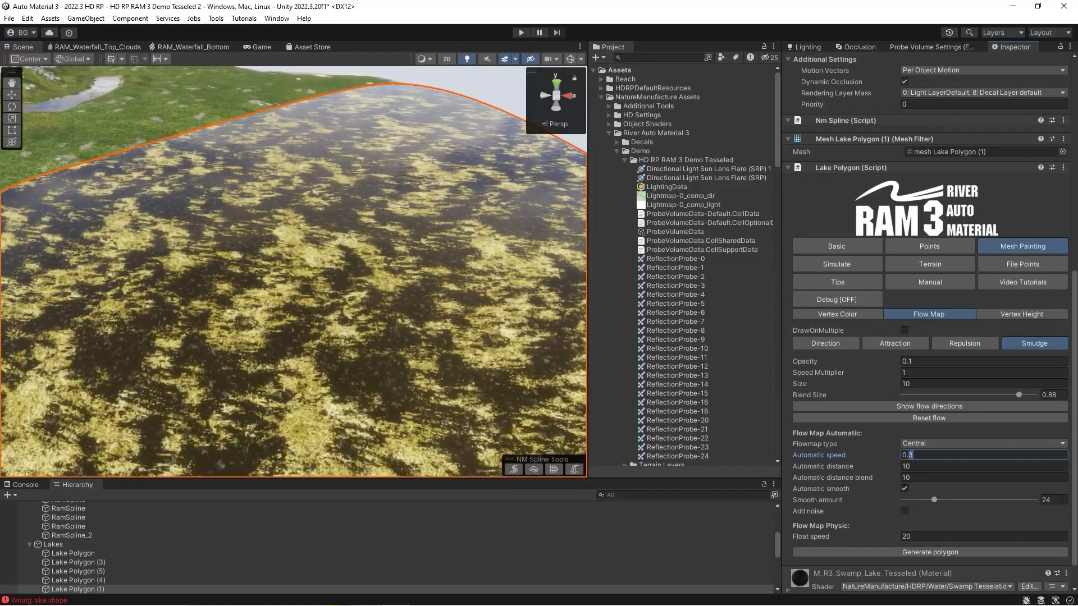
key("BackSpace")
type("1")
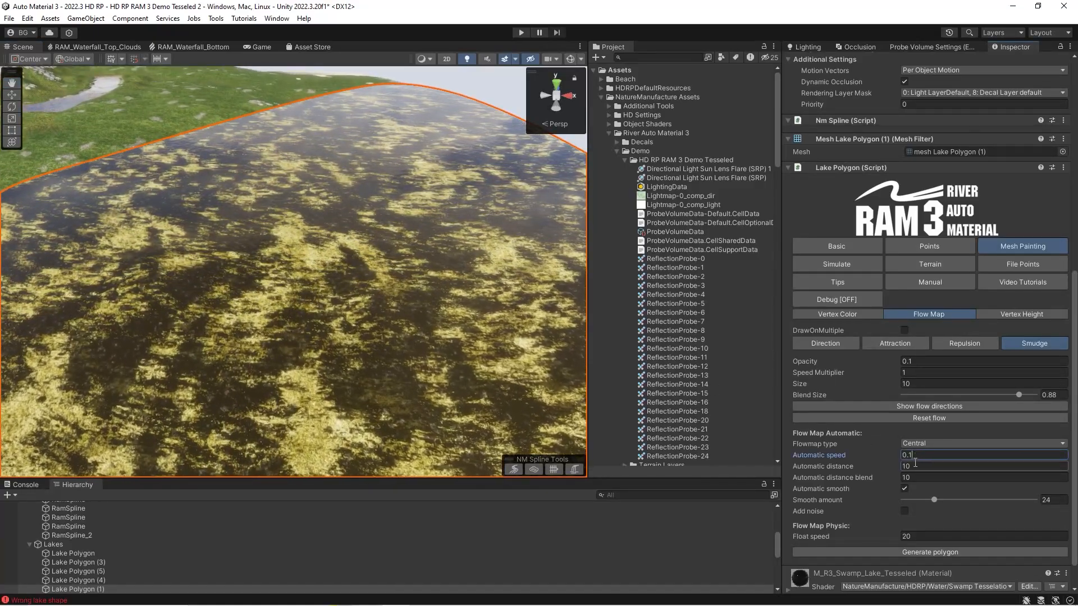
type("5")
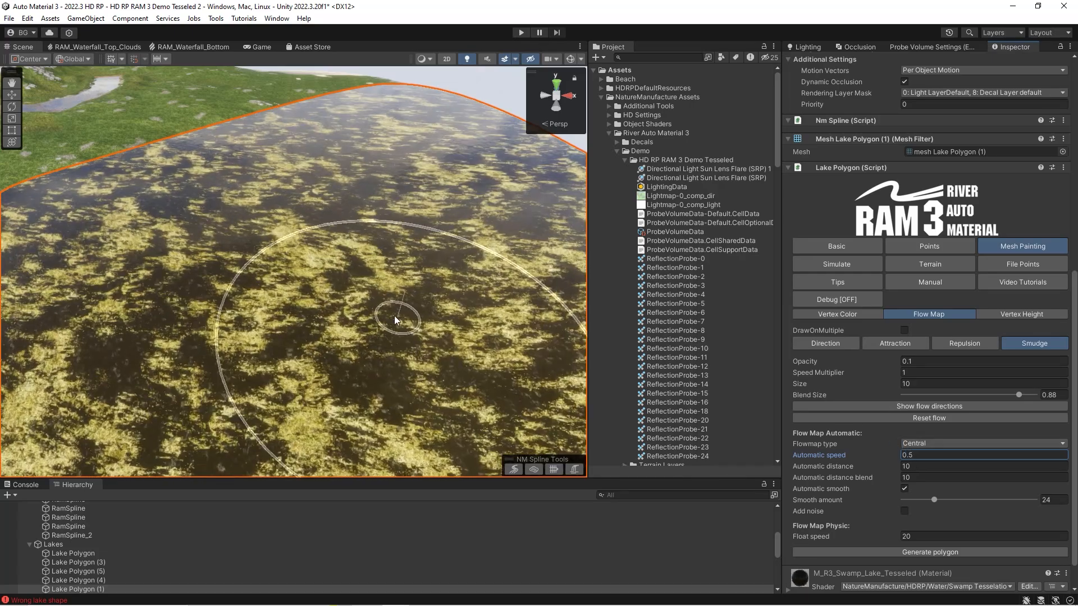
left_click_drag(397, 314, 412, 264, "alt")
right_click_drag(412, 263, 483, 275)
scroll(229, 344, "up", 3)
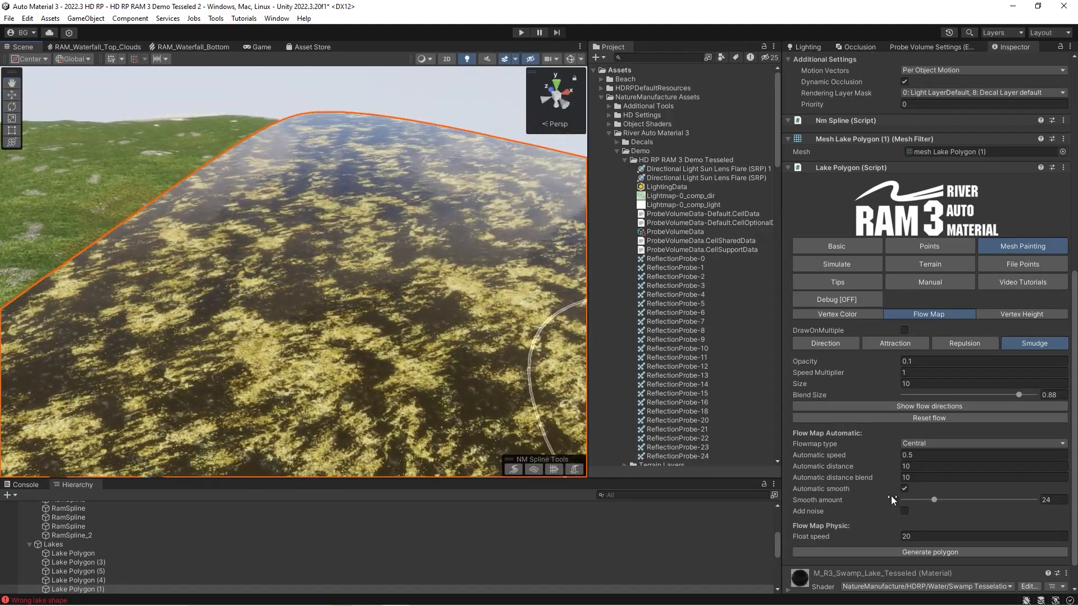
Show the flow directions on Lake Polygon (1), turn off automatic smooth and inspect the flow pattern
left_click(887, 406)
key("w")
right_click_drag(299, 302, 337, 308)
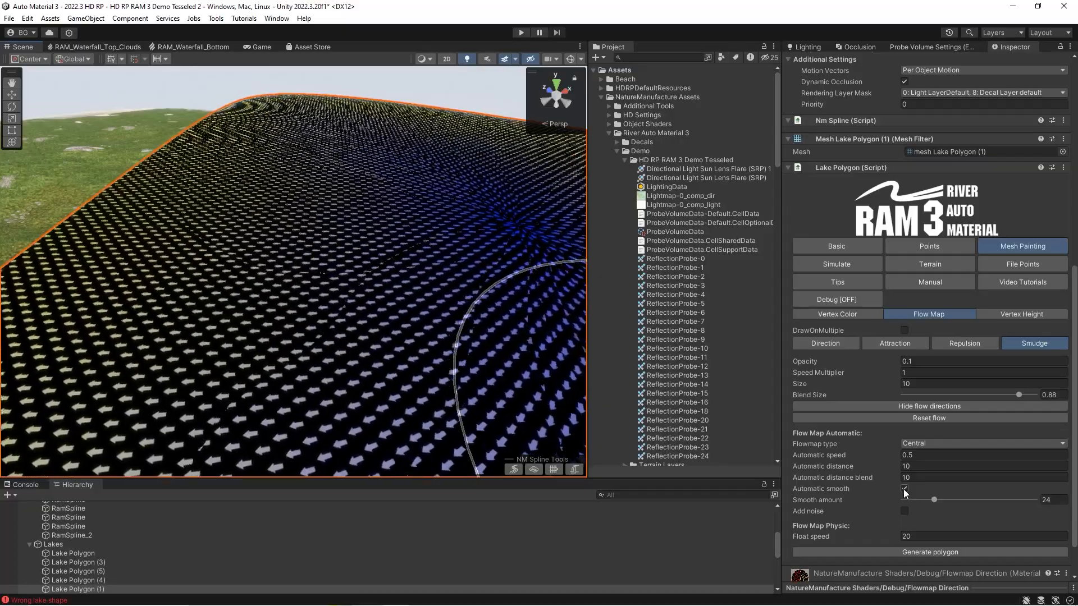
left_click(904, 490)
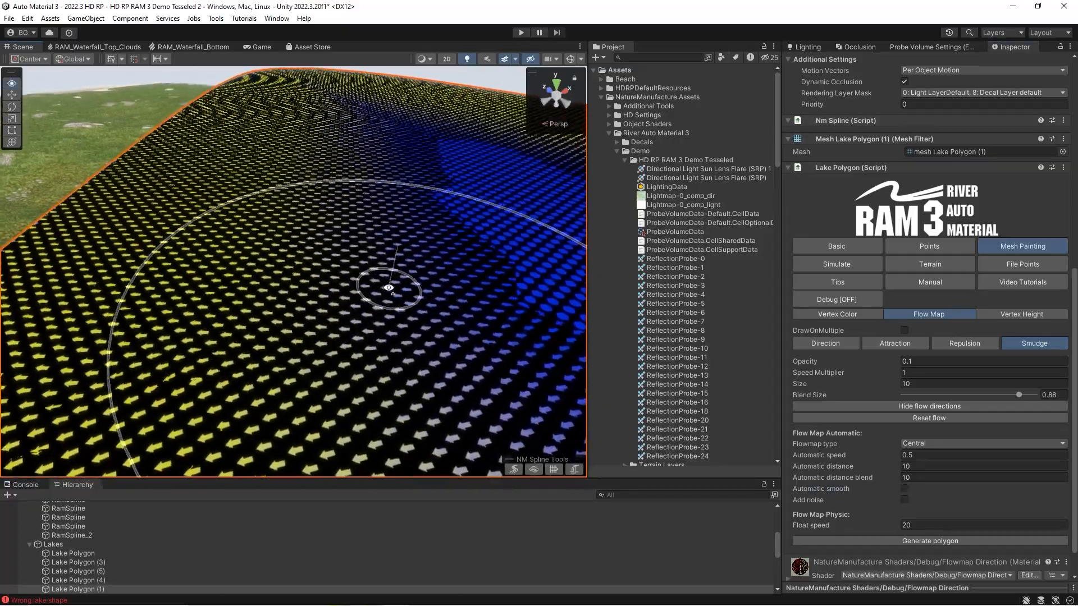
key("d")
right_click_drag(436, 314, 348, 286)
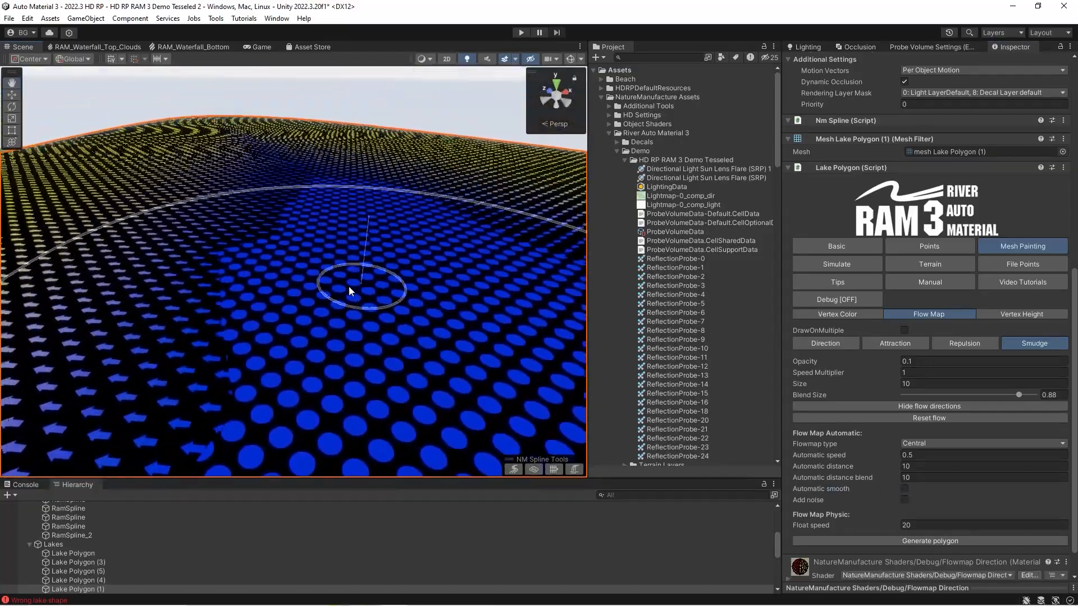
Set the flow map's automatic distance to 3 and compare the lake with flow directions hidden and shown
right_click_drag(426, 344, 391, 354)
key("w")
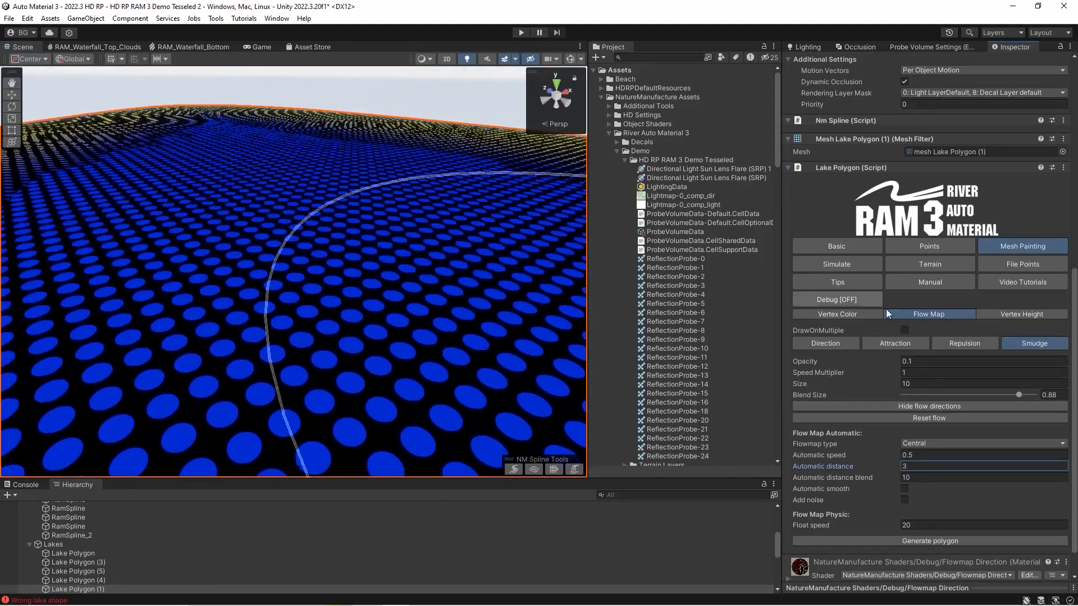
left_click(890, 408)
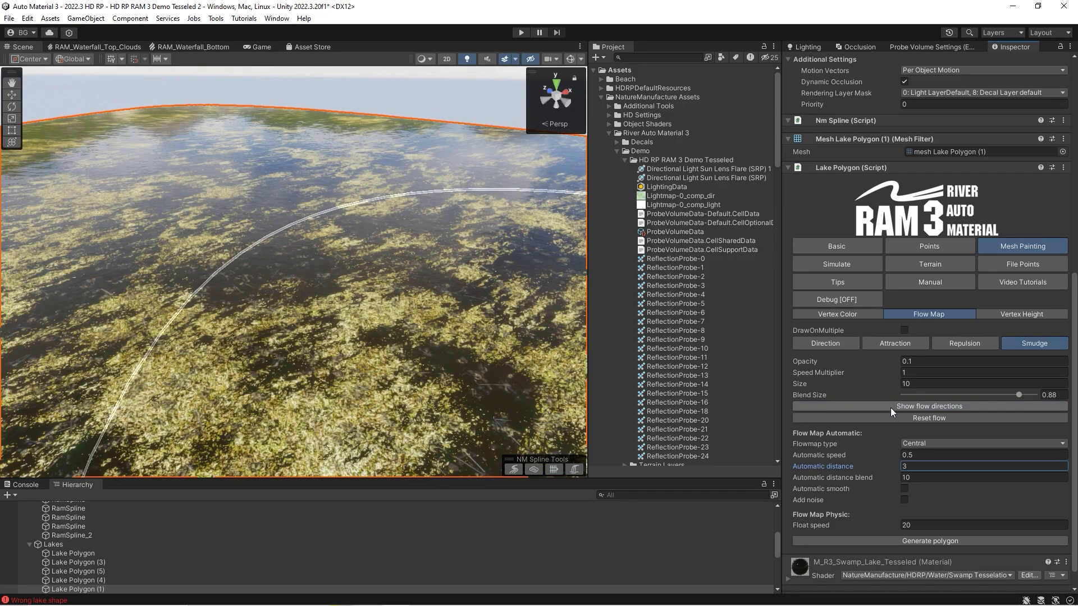
left_click(891, 407)
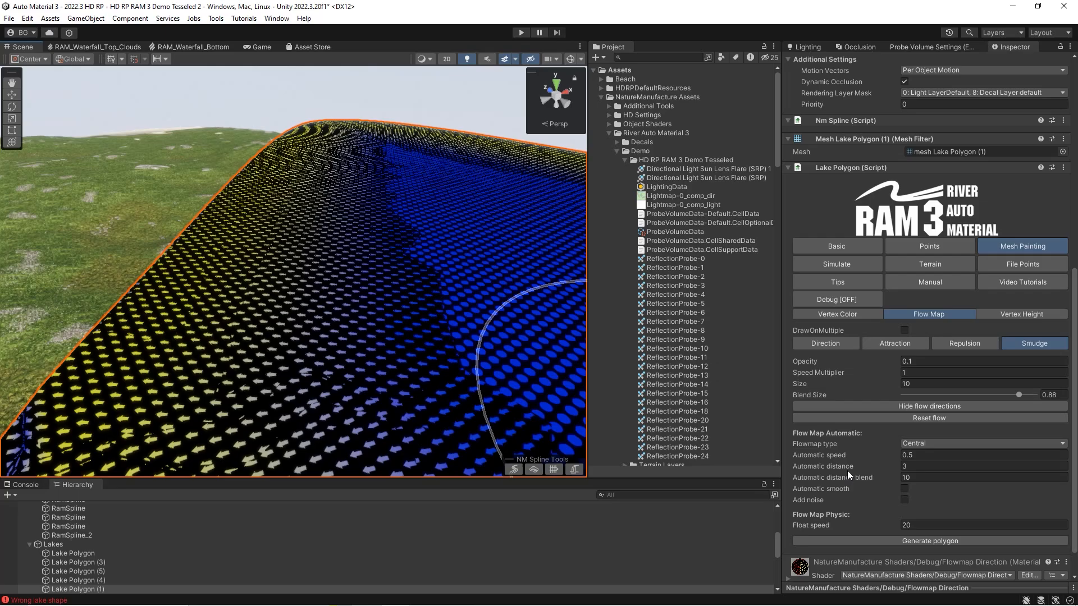
Set the automatic distance blend to 1 and inspect the flow directions along the lake's shore
left_click(921, 478)
type("1")
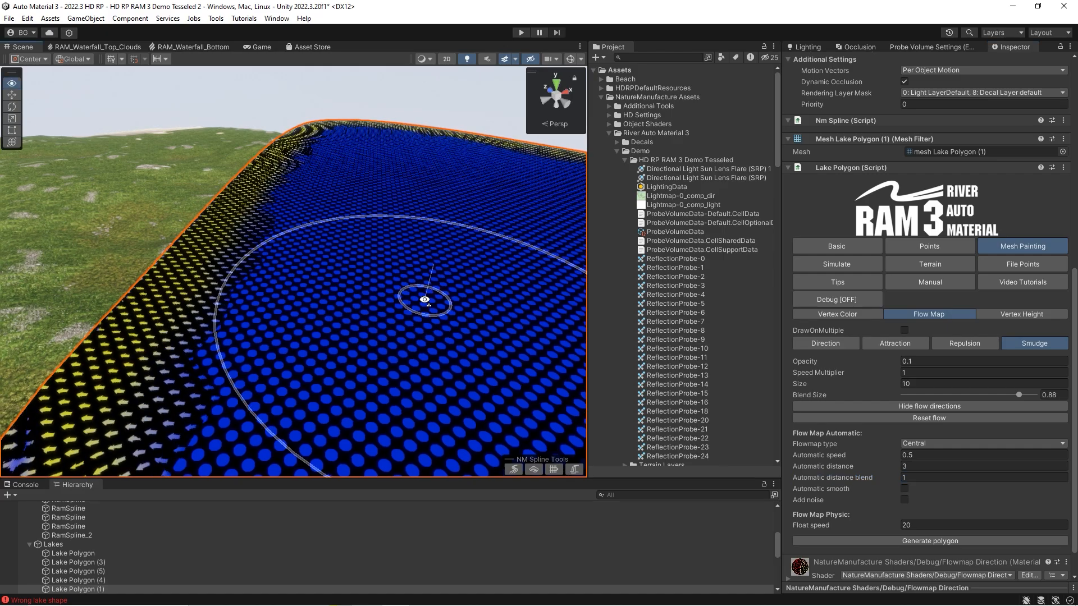
mouse_move(423, 298)
right_mouse_down()
mouse_move(437, 291)
mouse_move(334, 294)
right_mouse_up()
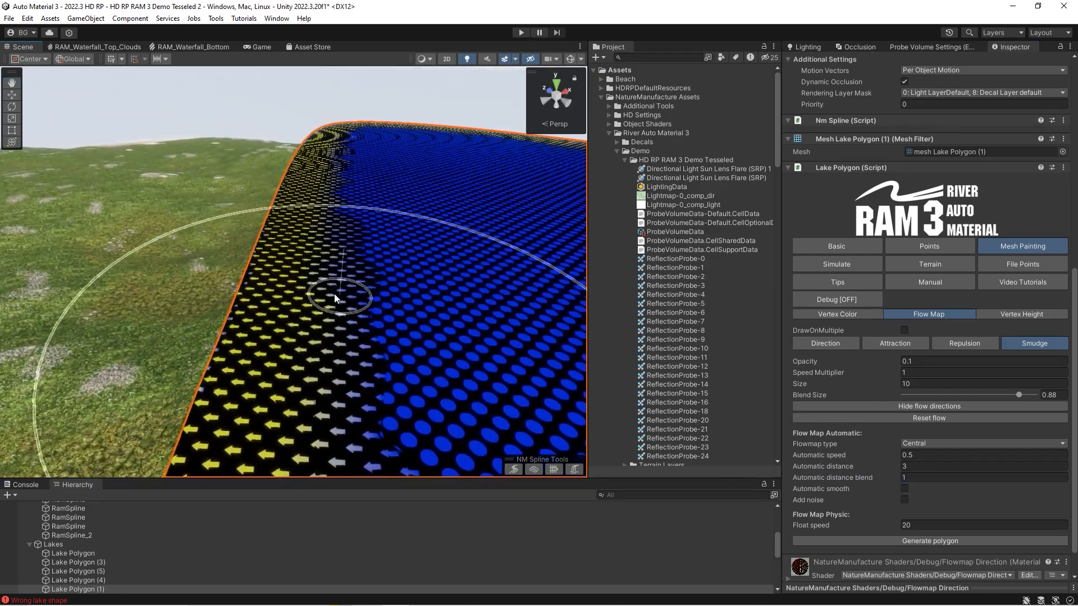
Set both the flow map's automatic distance and its automatic distance blend to 10
left_click(919, 478)
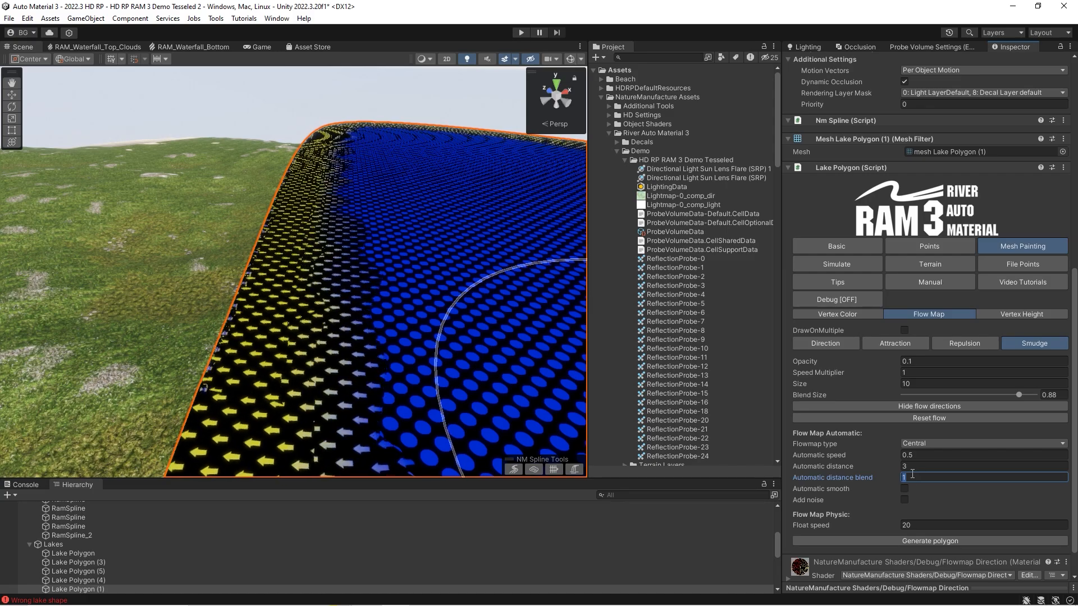
left_click(913, 467)
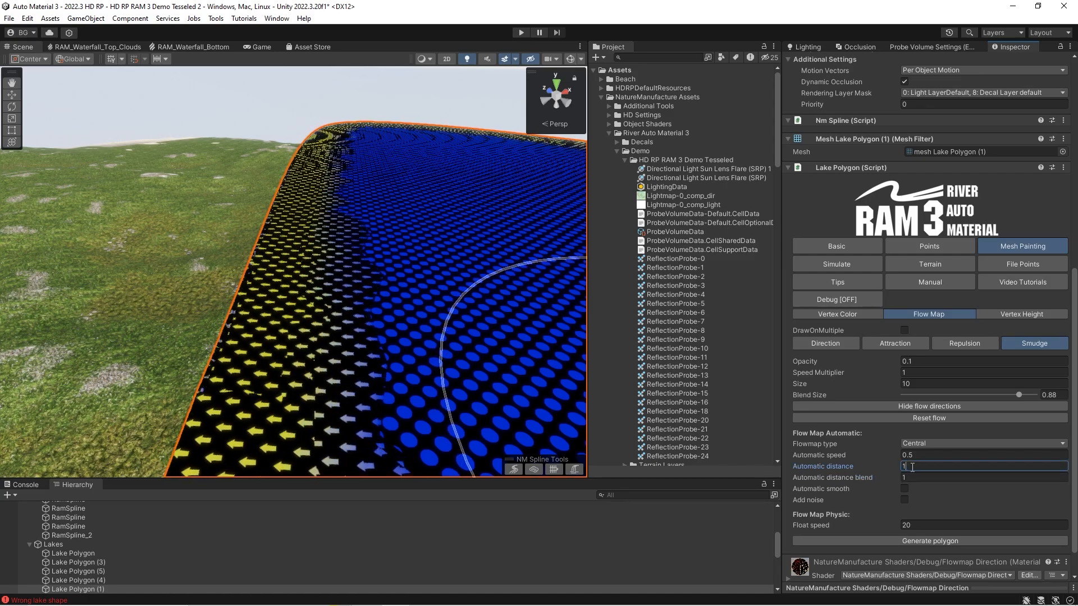
type("10")
scroll(391, 324, "up", 3)
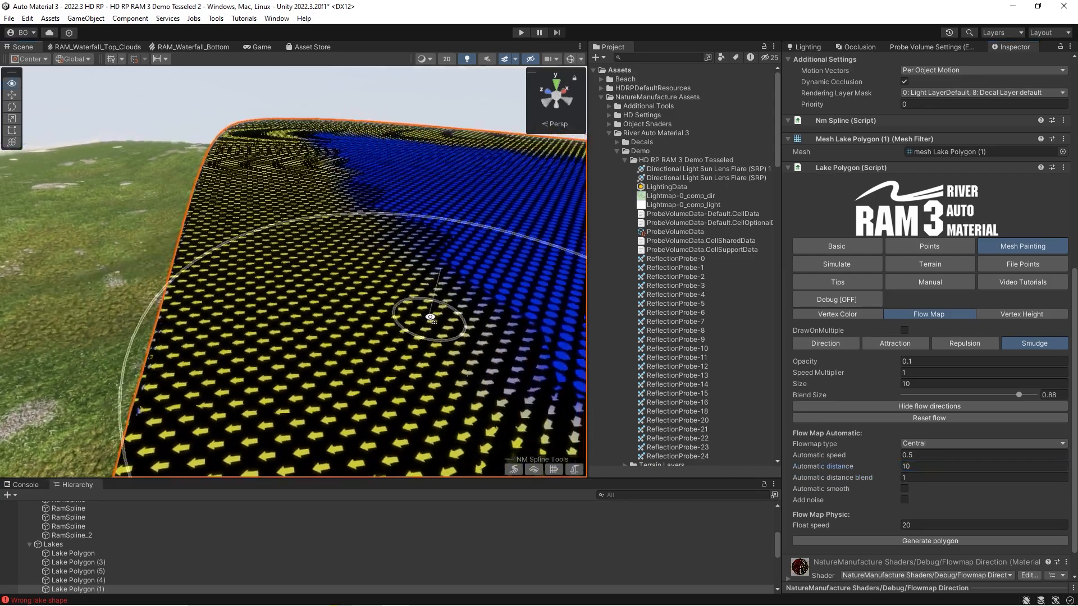
left_click(927, 478)
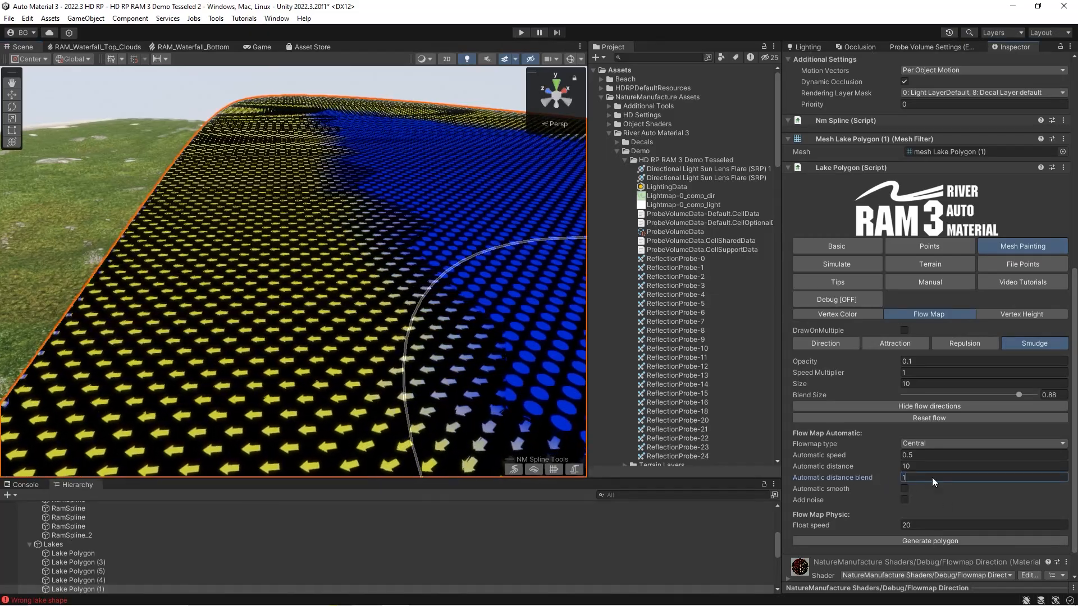
type("10")
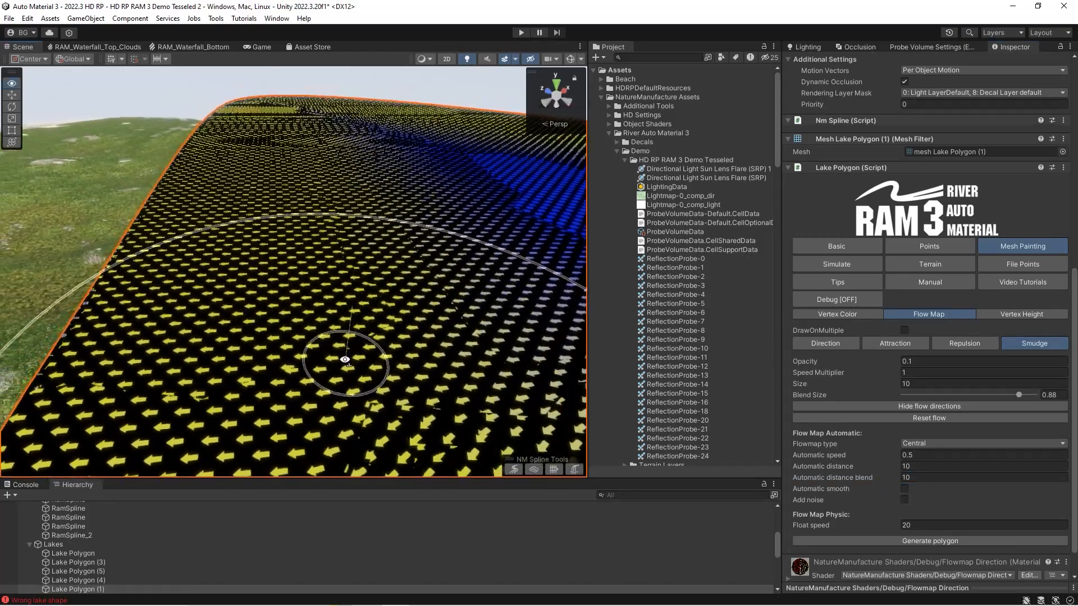
Hide the flow directions, turn automatic smooth back on and check the lake's water surface
left_click(887, 408)
right_click_drag(259, 301, 251, 322)
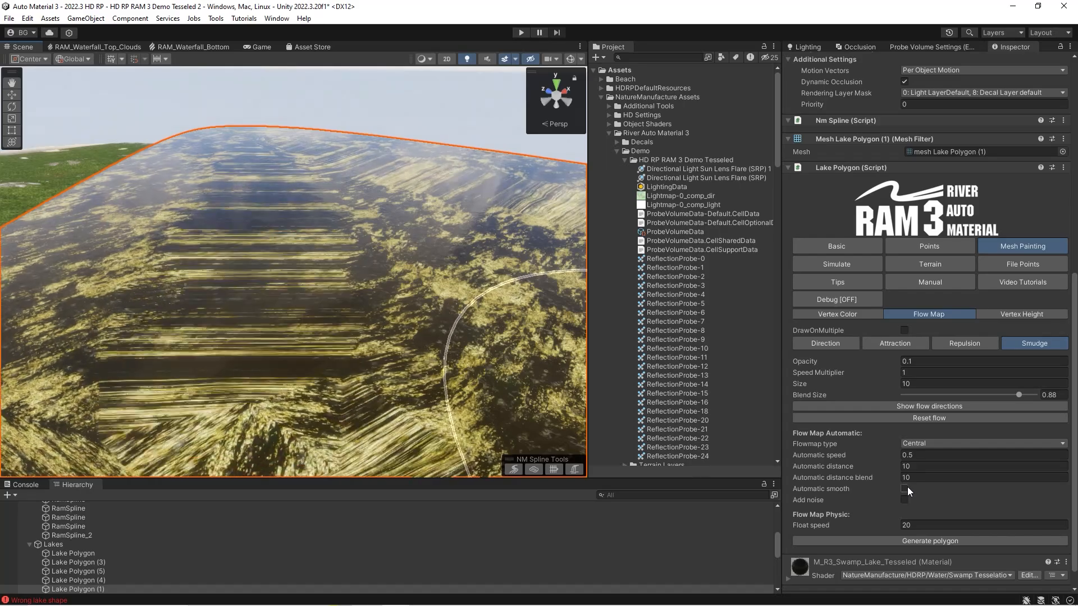
left_click(906, 488)
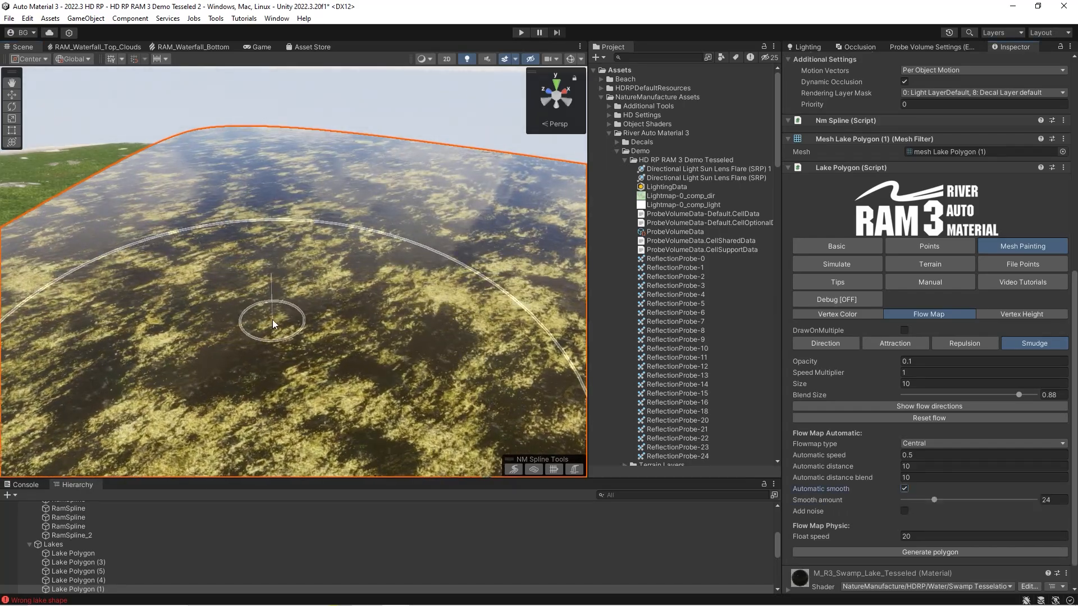
left_click_drag(269, 318, 241, 324, "alt")
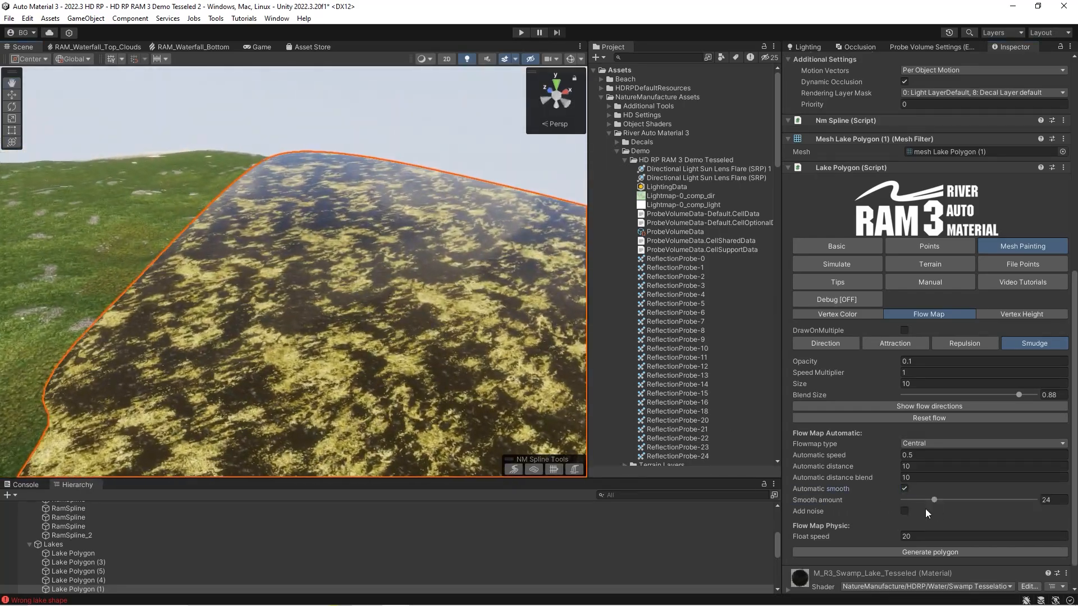
Try smooth amounts of 88 and 7, followed by an automatic speed of 1 with a smooth amount of 100
left_click(915, 500)
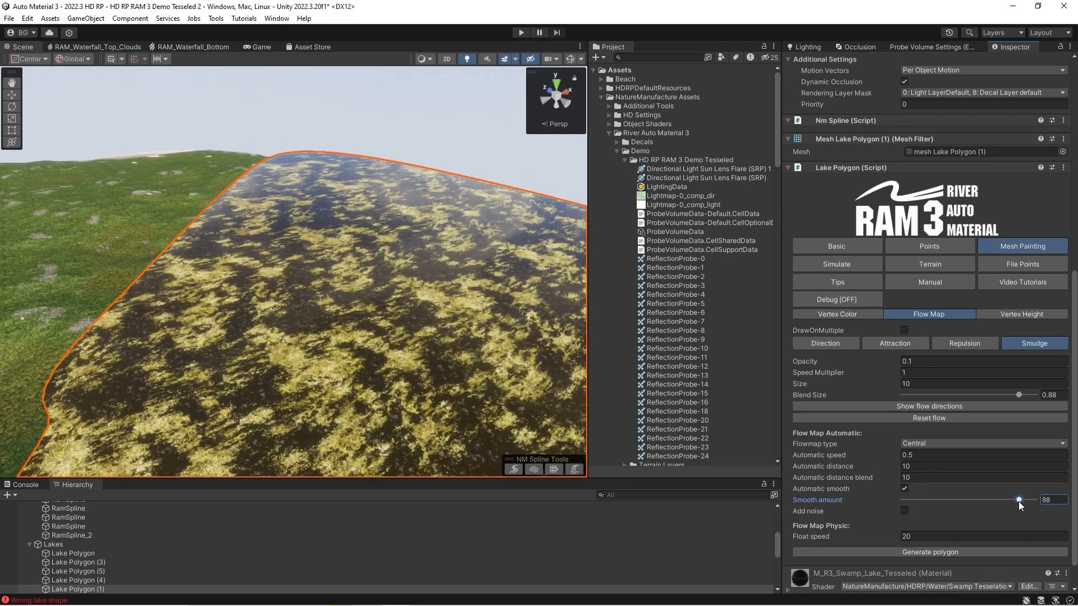
left_click(912, 498)
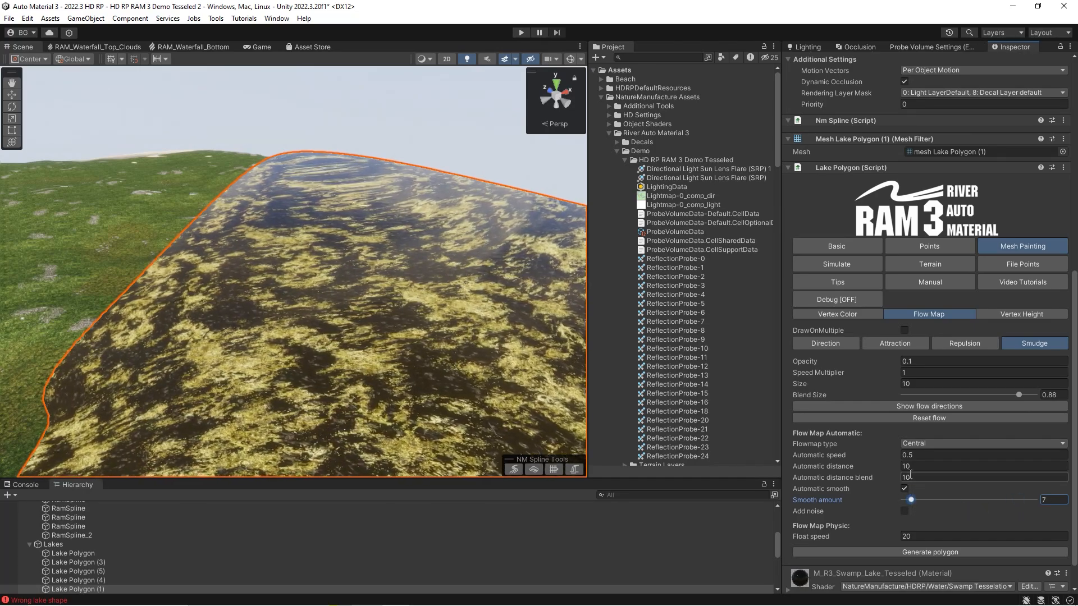
left_click(916, 456)
type("1")
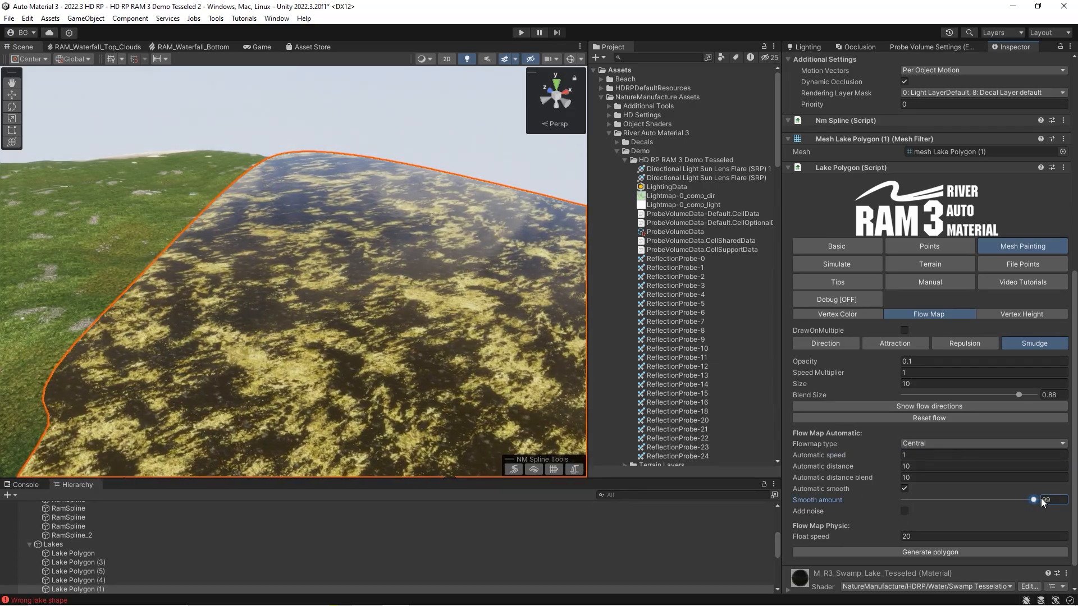
left_click_drag(1032, 500, 1045, 499)
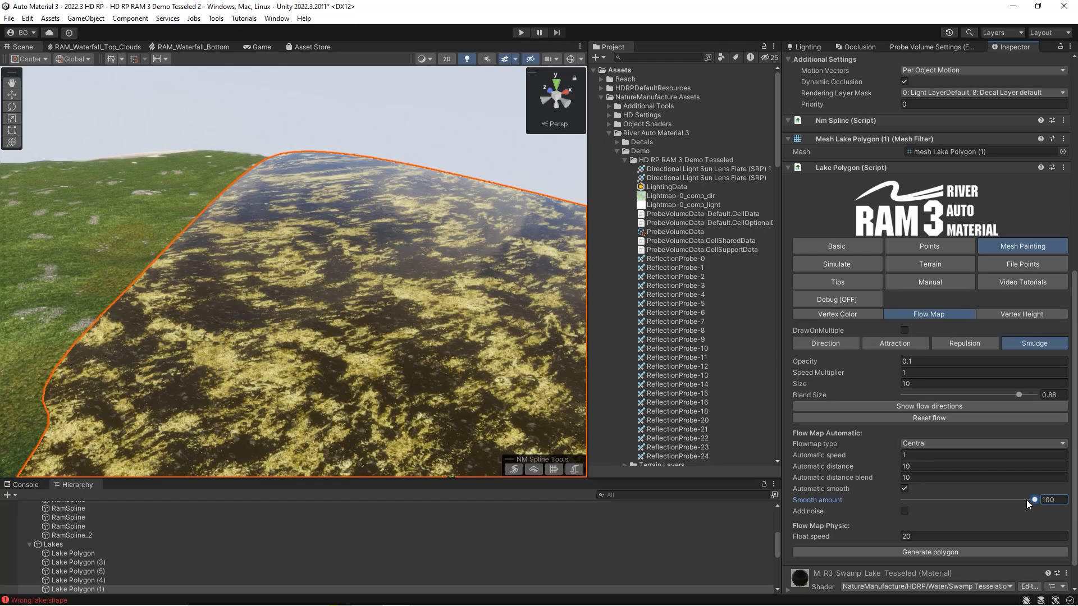
Set the flow map's automatic speed to 0.3 and the smooth amount to 9
left_click(916, 456)
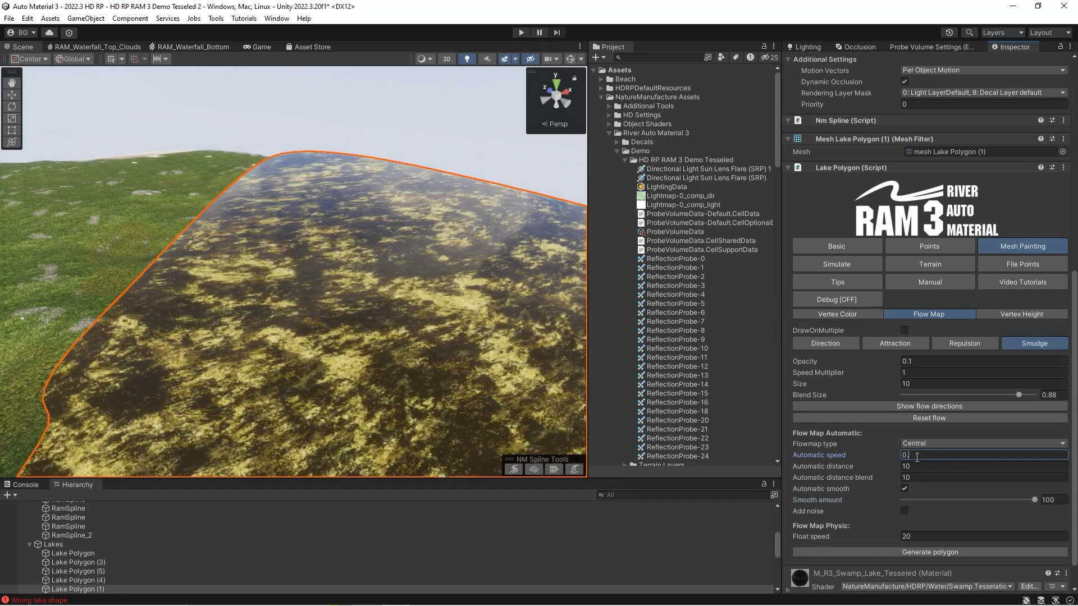
mouse_move(934, 500)
left_mouse_down()
mouse_move(918, 497)
mouse_move(951, 501)
mouse_move(915, 507)
left_mouse_up()
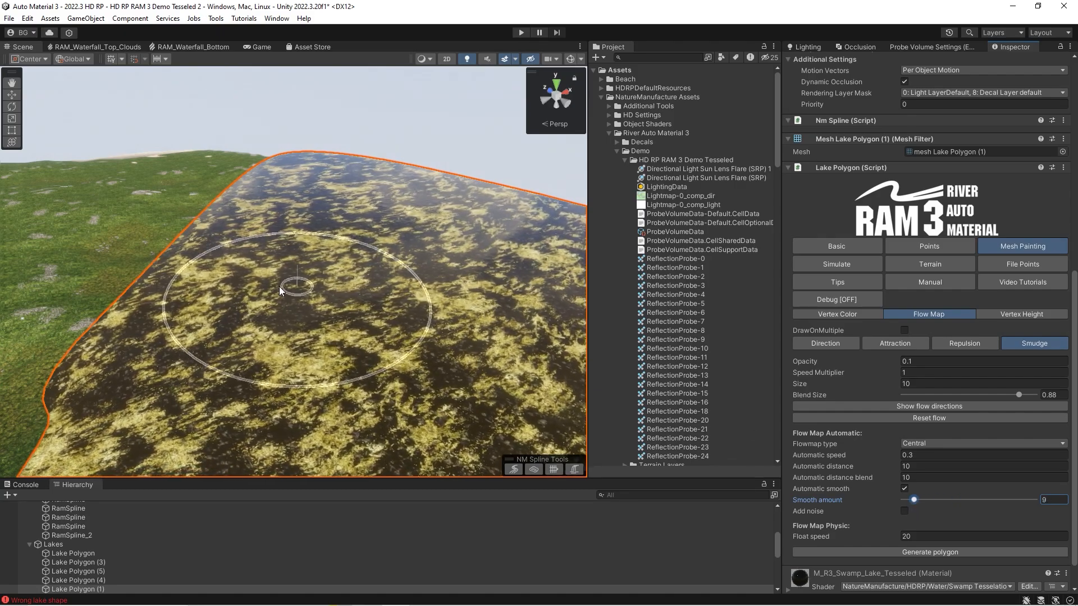
Examine the lake's water surface and shoreline flow from several viewing angles
mouse_move(279, 290)
right_mouse_down()
mouse_move(253, 303)
mouse_move(254, 292)
mouse_move(269, 310)
mouse_move(264, 297)
right_mouse_up()
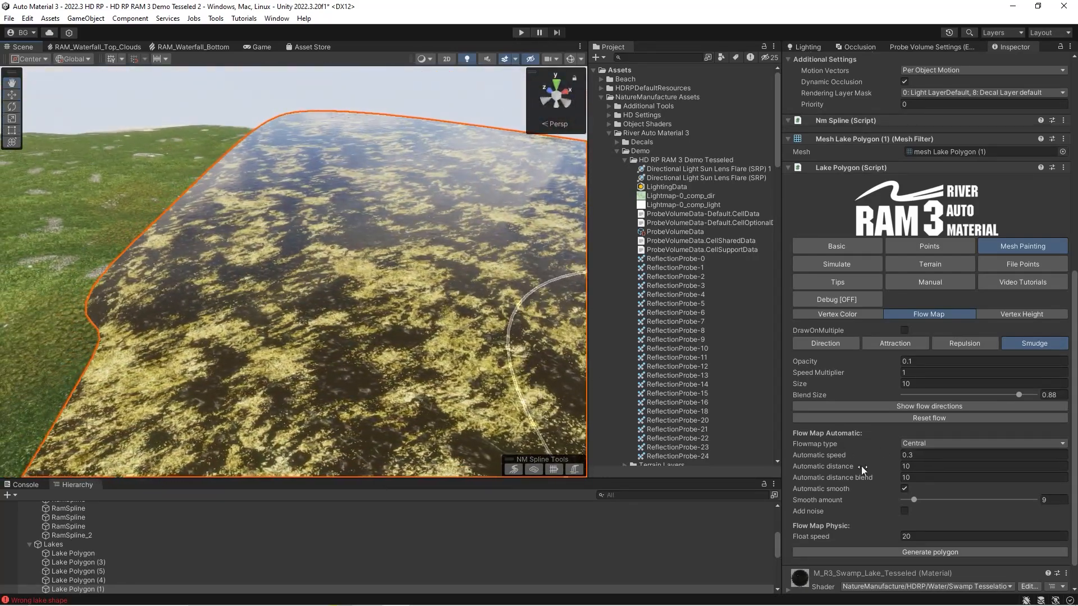
right_click_drag(315, 297, 432, 362)
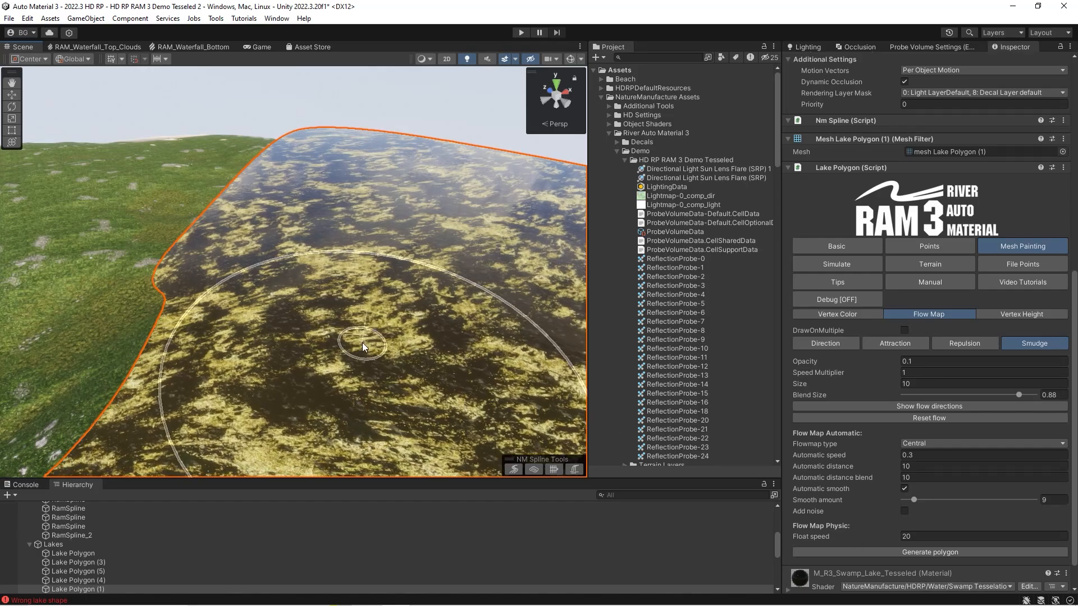
right_click_drag(377, 341, 387, 339)
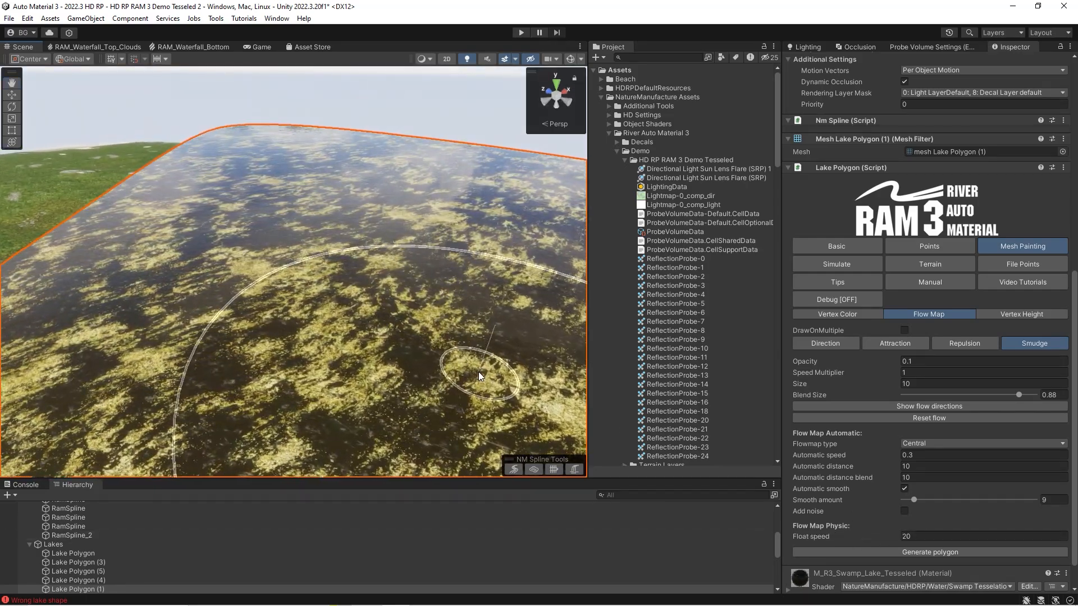
right_click_drag(480, 376, 422, 366)
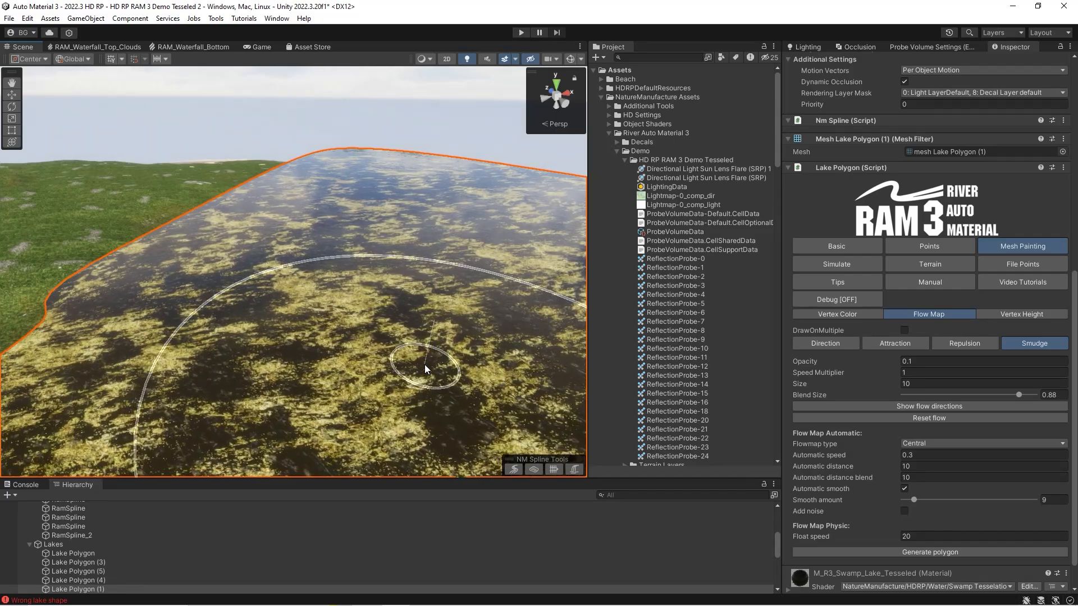
mouse_move(393, 341)
right_mouse_down()
mouse_move(399, 323)
mouse_move(425, 331)
mouse_move(380, 313)
mouse_move(381, 365)
mouse_move(248, 373)
mouse_move(365, 372)
right_mouse_up()
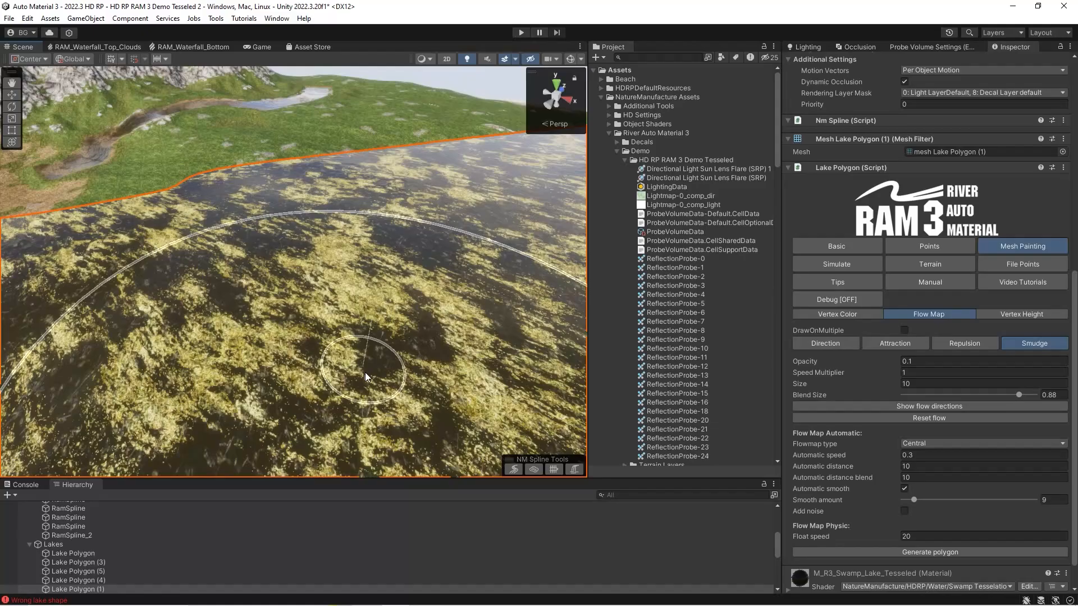
mouse_move(428, 340)
right_mouse_down()
mouse_move(435, 365)
mouse_move(488, 385)
mouse_move(337, 325)
right_mouse_up()
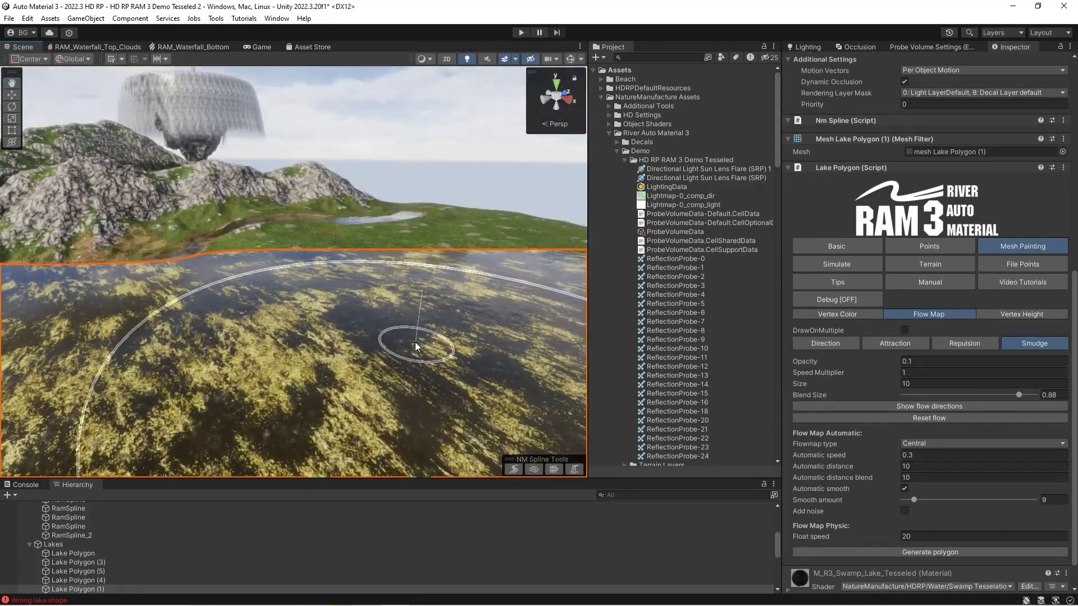
right_click_drag(416, 346, 229, 323)
mouse_move(312, 330)
right_mouse_down()
mouse_move(299, 359)
mouse_move(490, 294)
right_mouse_up()
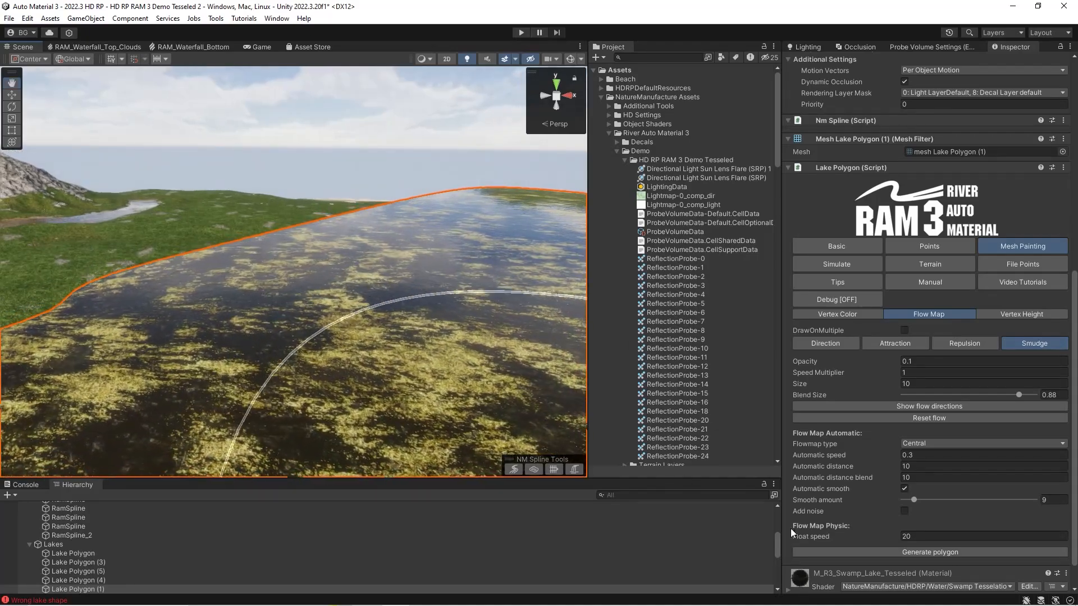
left_click(842, 537)
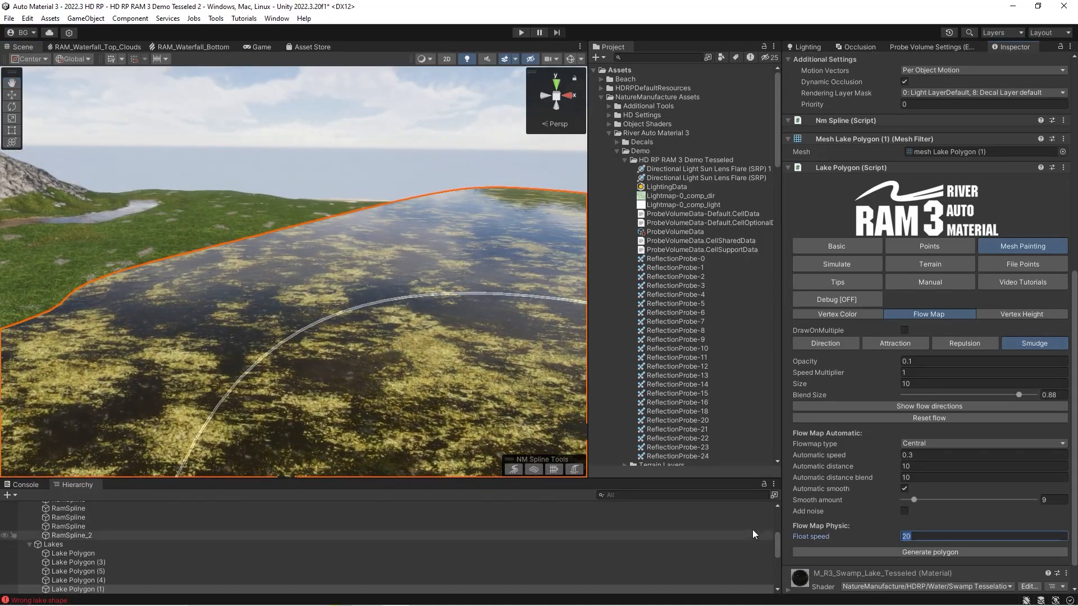
right_click_drag(342, 289, 391, 275)
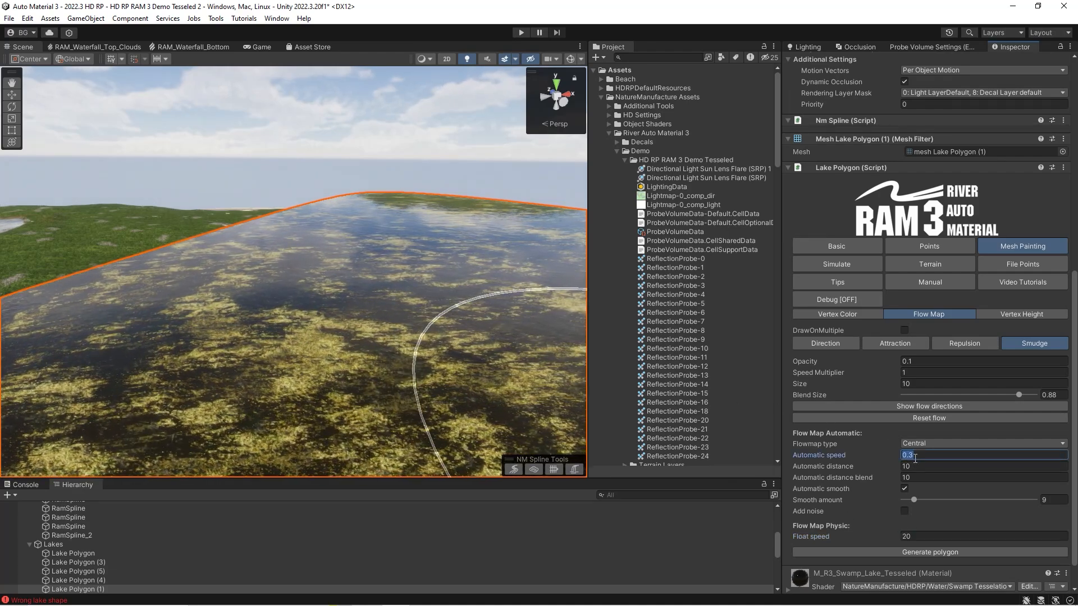
Inspect the water's movement near the shore and set the flow map's automatic speed to 0.1
right_click_drag(296, 306, 371, 324)
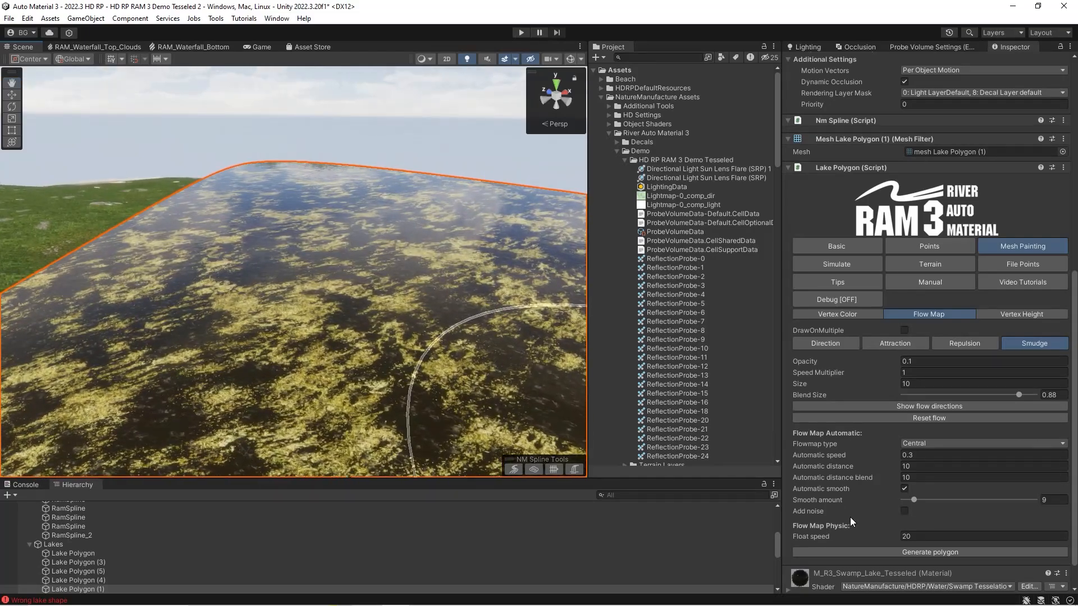
mouse_move(250, 307)
right_mouse_down()
mouse_move(229, 291)
mouse_move(265, 294)
right_mouse_up()
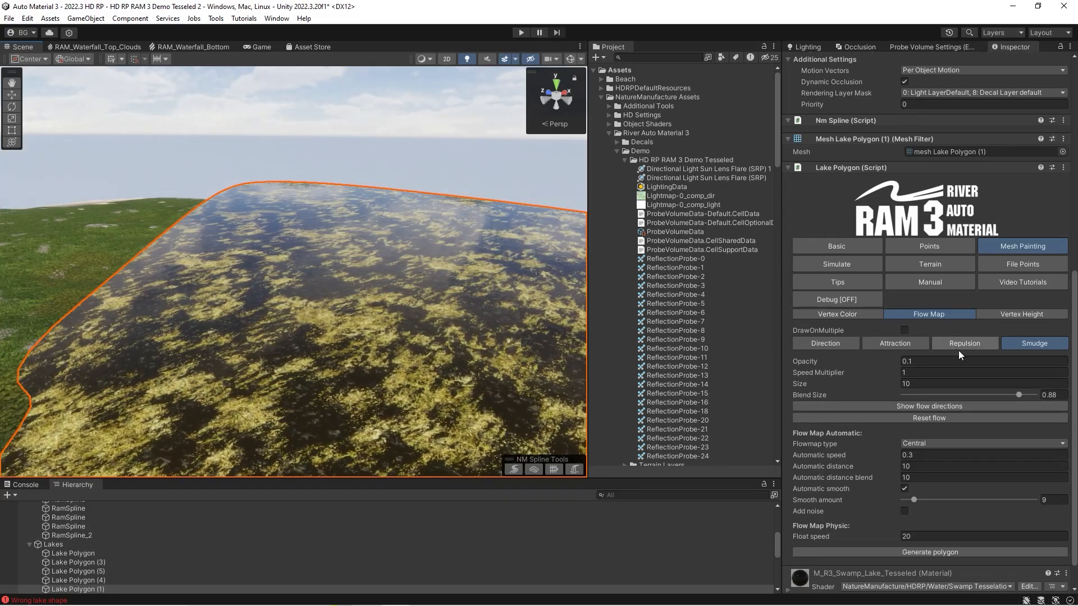
right_click_drag(377, 301, 390, 300)
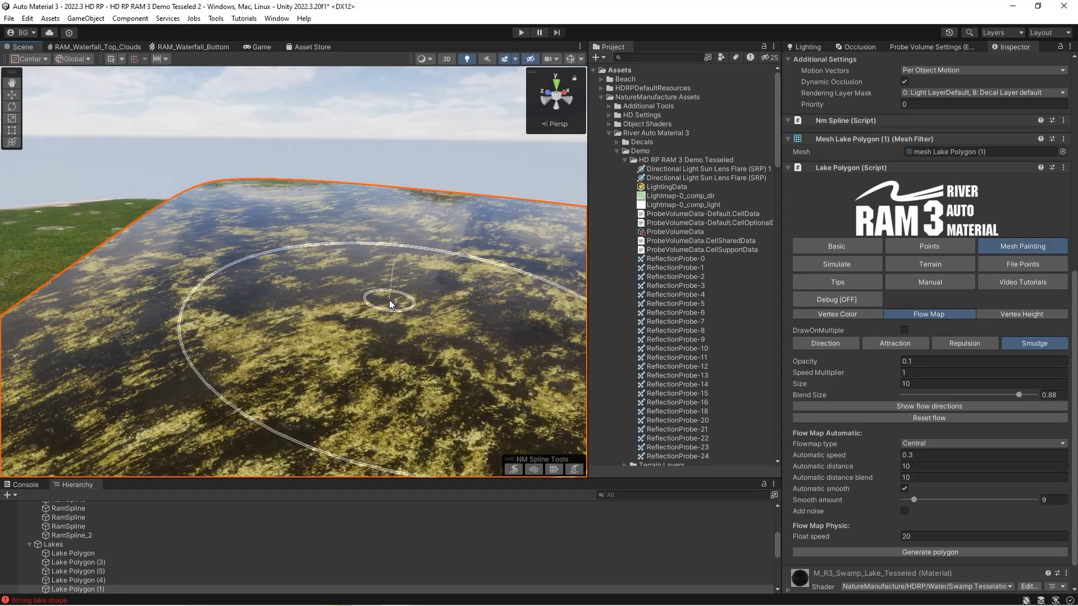
left_click(911, 456)
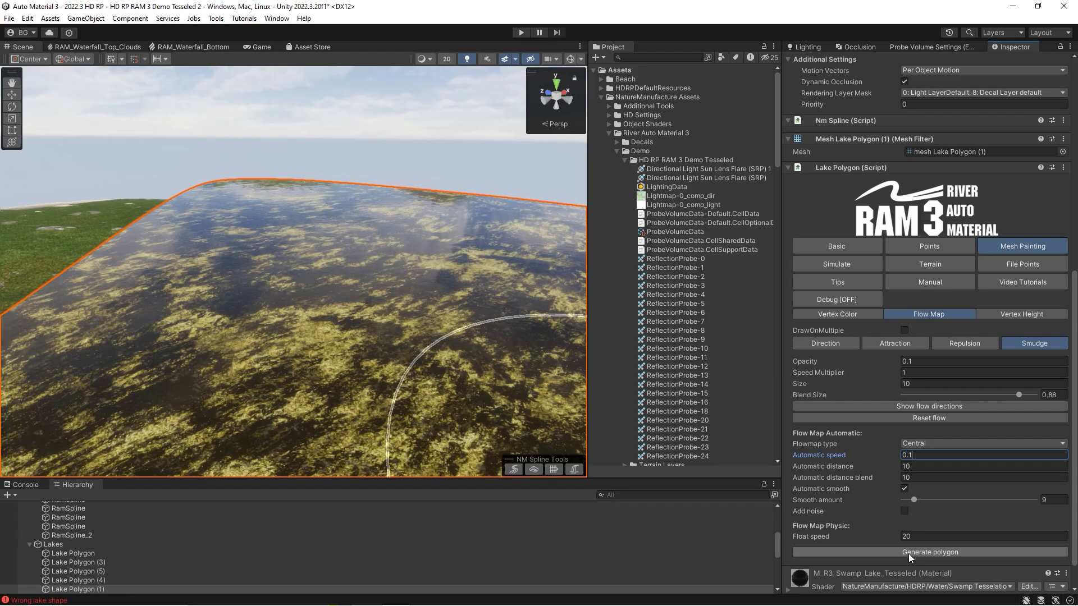
Reset the swamp lake's flow to apply the automatic speed and inspect the water surface
left_click(913, 420)
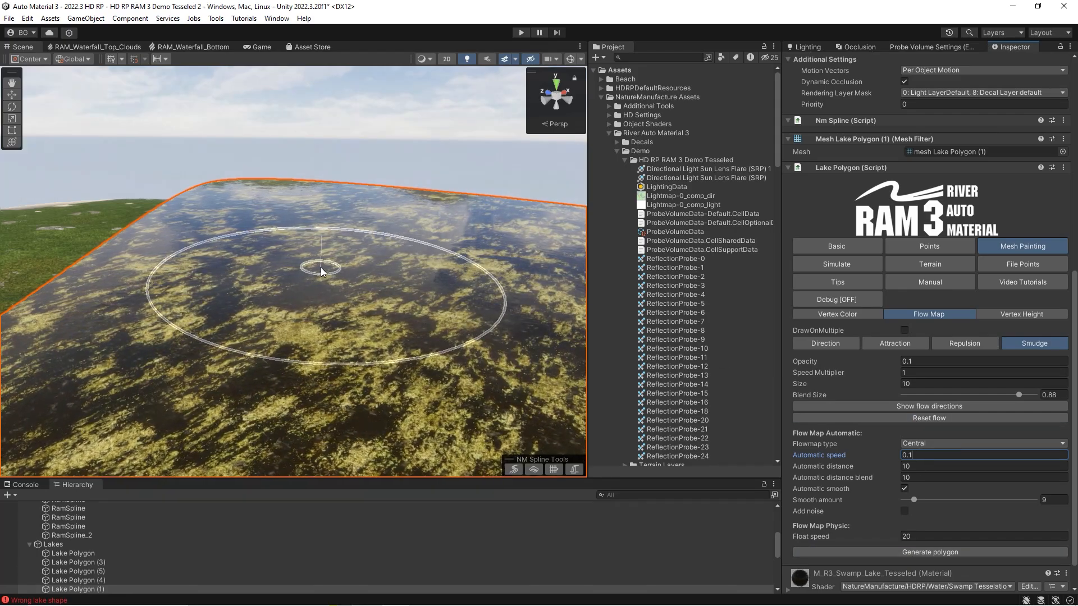
mouse_move(321, 271)
right_mouse_down()
mouse_move(325, 297)
mouse_move(339, 288)
mouse_move(393, 314)
right_mouse_up()
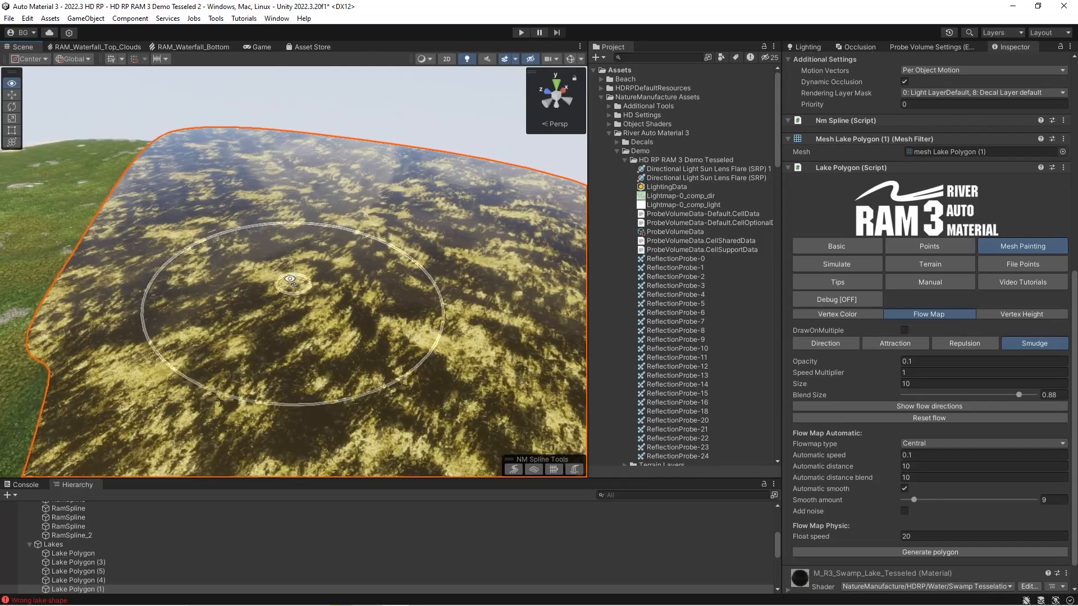
right_click_drag(276, 289, 269, 312)
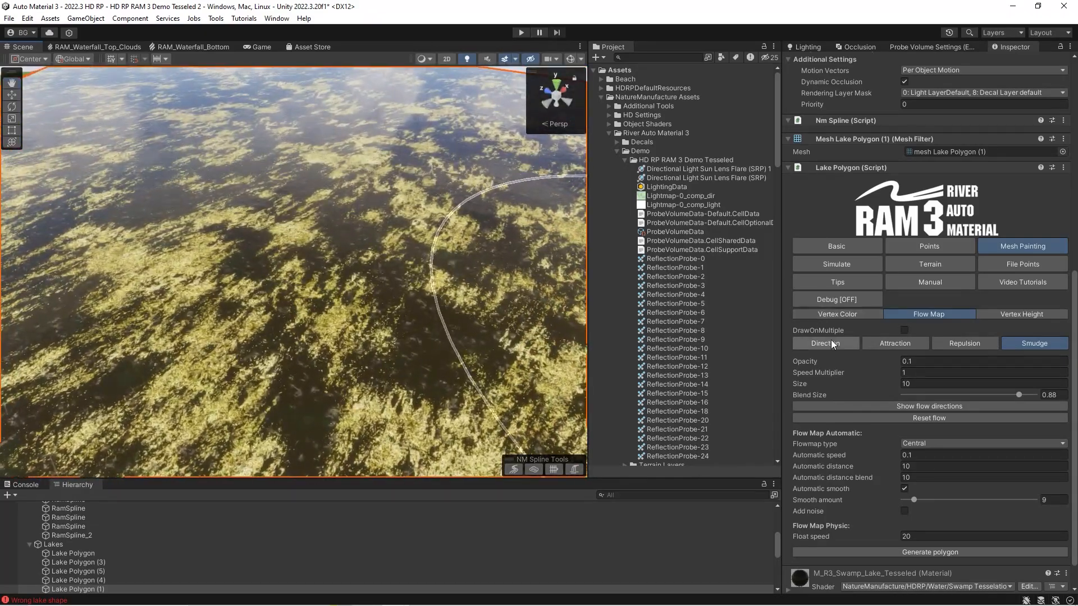
Paint the swamp lake's flow in Direction mode with a brush size of 7 and a blend size of 0.683
left_click(829, 343)
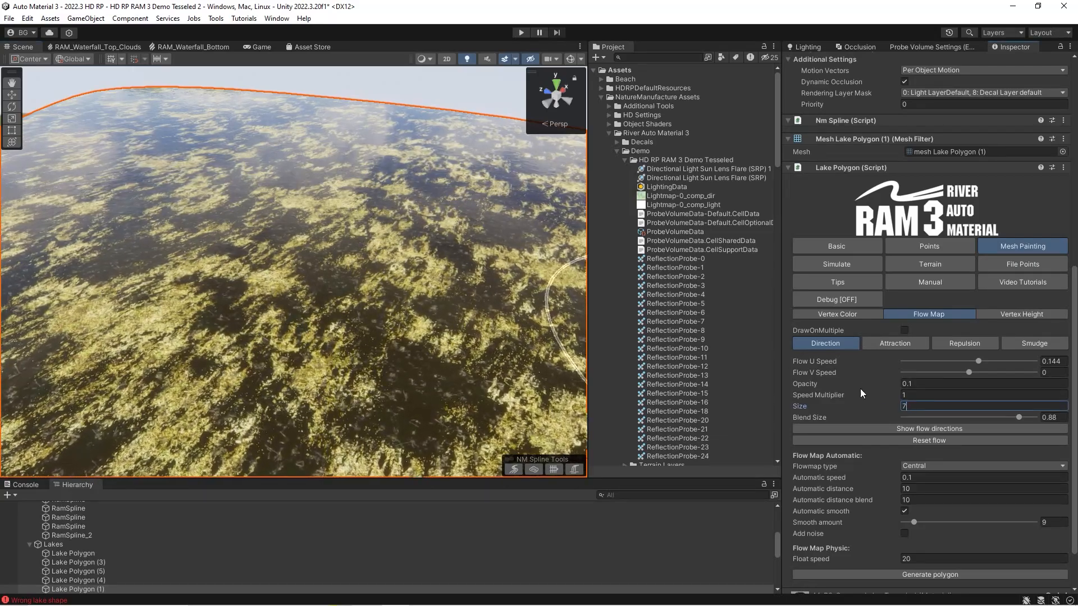
left_click(992, 417)
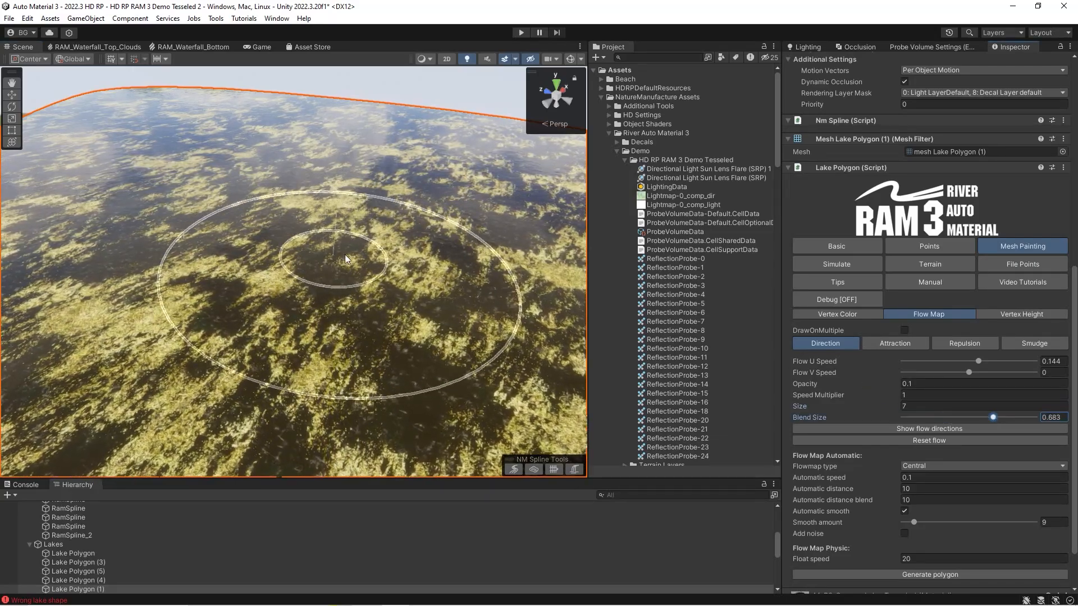
mouse_move(346, 258)
right_mouse_down()
mouse_move(313, 276)
mouse_move(288, 337)
mouse_move(428, 293)
mouse_move(439, 331)
mouse_move(428, 289)
mouse_move(185, 345)
mouse_move(320, 219)
right_mouse_up()
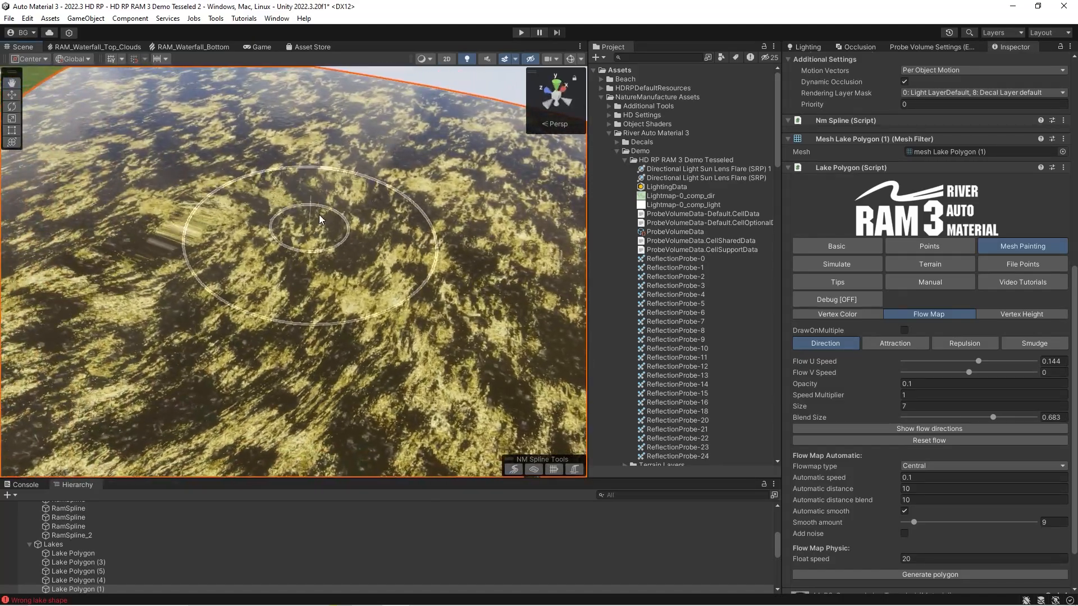
right_click_drag(288, 152, 320, 150)
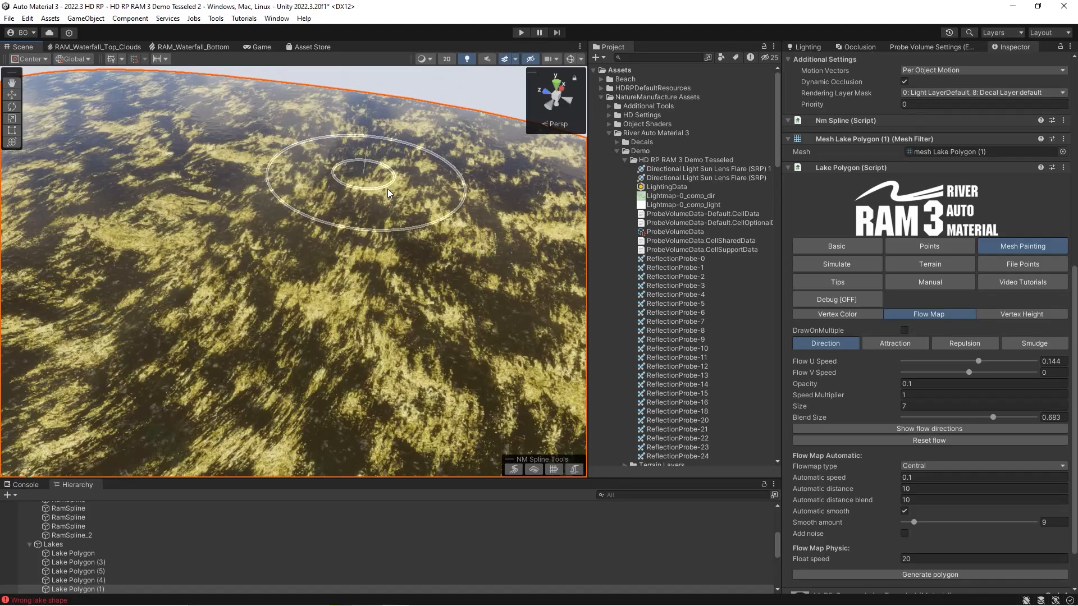
Set Flow U Speed to -0.275 and paint directional flow strokes across the swamp lake
left_click(951, 360)
right_click_drag(399, 331, 405, 363)
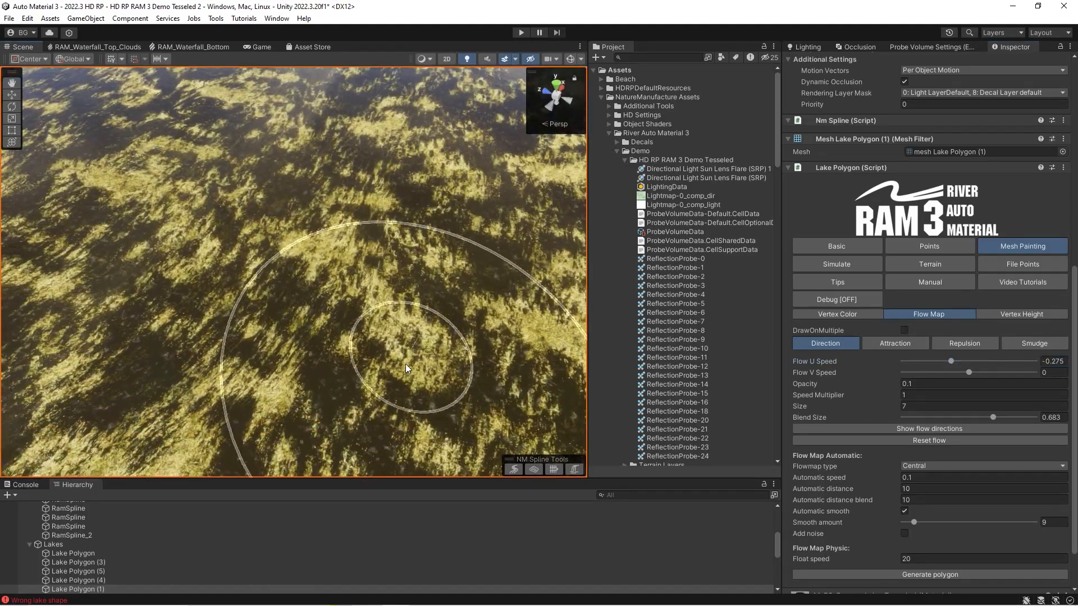
mouse_move(405, 363)
left_mouse_down()
mouse_move(425, 325)
mouse_move(464, 116)
mouse_move(399, 237)
mouse_move(363, 207)
mouse_move(337, 333)
left_mouse_up()
mouse_move(338, 332)
right_mouse_down()
mouse_move(402, 297)
mouse_move(470, 291)
right_mouse_up()
left_click_drag(471, 290, 473, 254)
right_click_drag(473, 253, 442, 217)
mouse_move(443, 218)
left_mouse_down()
mouse_move(406, 213)
mouse_move(421, 318)
mouse_move(328, 144)
mouse_move(407, 234)
mouse_move(480, 275)
mouse_move(447, 250)
mouse_move(501, 390)
mouse_move(464, 224)
mouse_move(346, 150)
mouse_move(426, 200)
left_mouse_up()
mouse_move(426, 200)
right_mouse_down()
mouse_move(360, 193)
mouse_move(356, 209)
mouse_move(281, 171)
mouse_move(294, 186)
mouse_move(289, 298)
mouse_move(236, 241)
mouse_move(173, 239)
right_mouse_up()
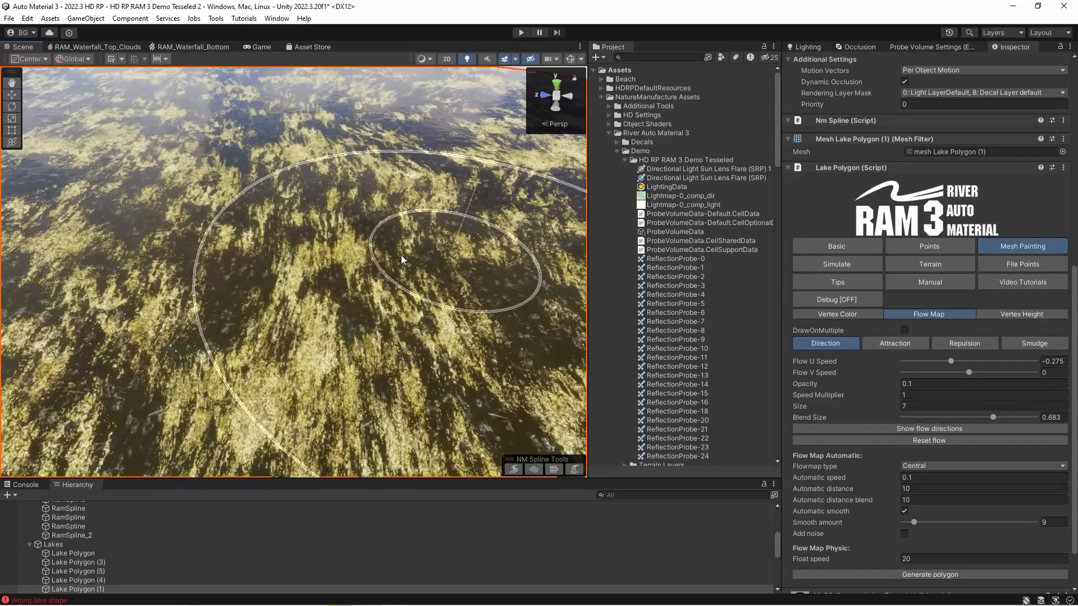
mouse_move(270, 264)
right_mouse_down()
mouse_move(237, 292)
mouse_move(123, 299)
mouse_move(214, 286)
mouse_move(292, 224)
right_mouse_up()
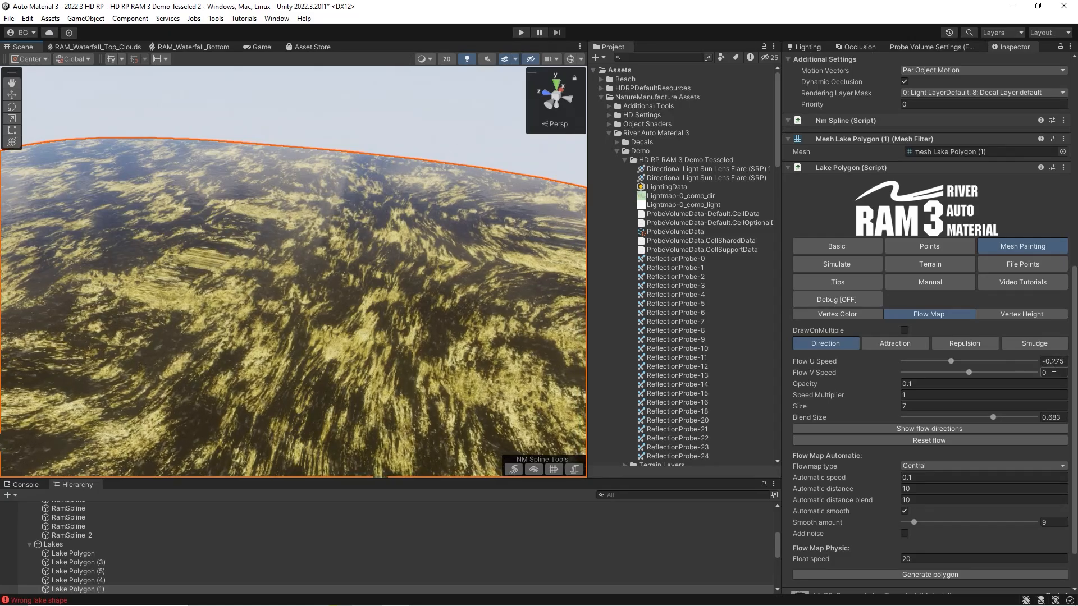
right_click_drag(275, 247, 277, 262)
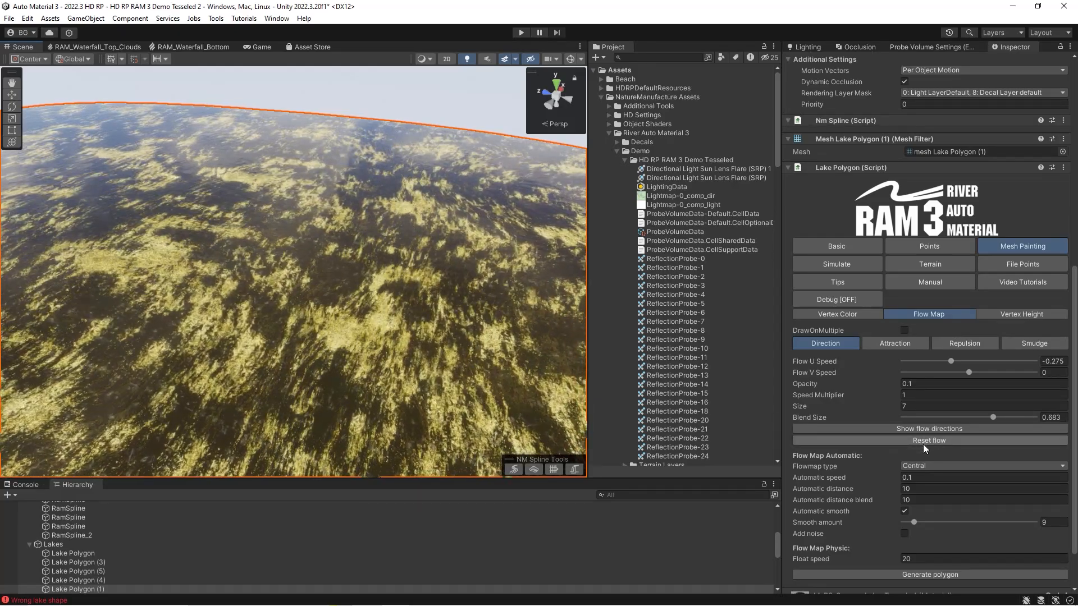
Paint attraction flow on the lake with a speed multiplier of 0.3, then reduce the brush opacity to 0.05
left_click(894, 343)
right_click_drag(360, 264, 293, 315)
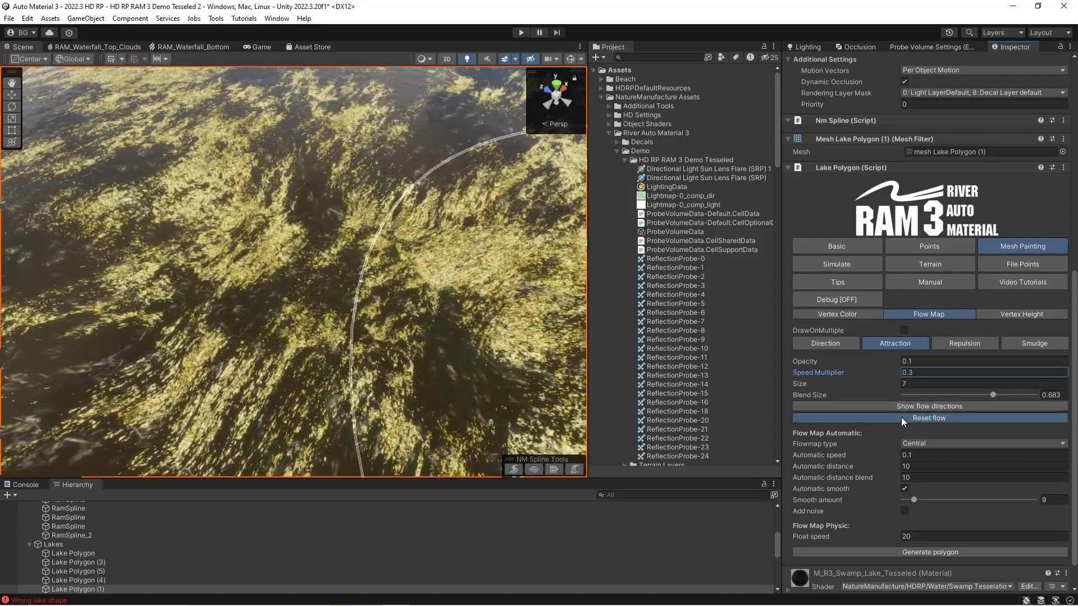
left_click(902, 418)
left_click(370, 285)
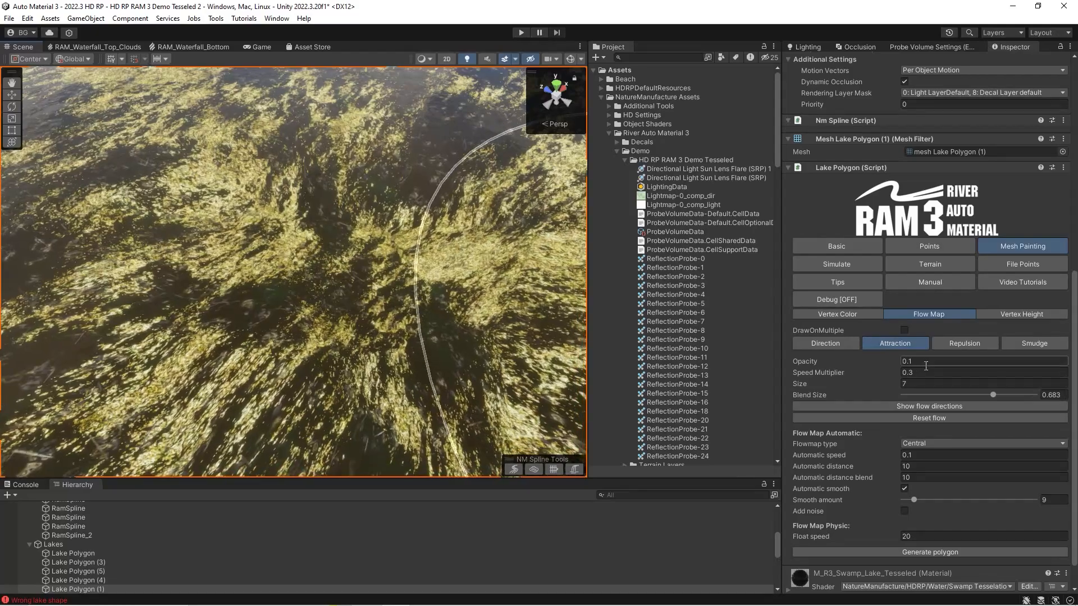
type("05")
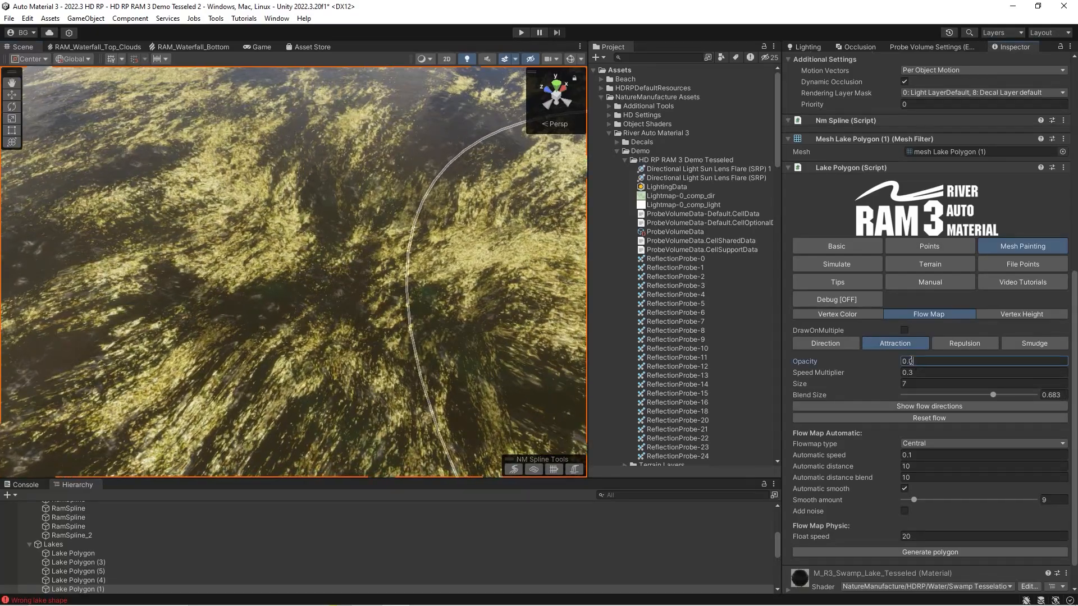
Reset the flow and paint attraction on the lake surface again with a brush size of 10
left_click(898, 417)
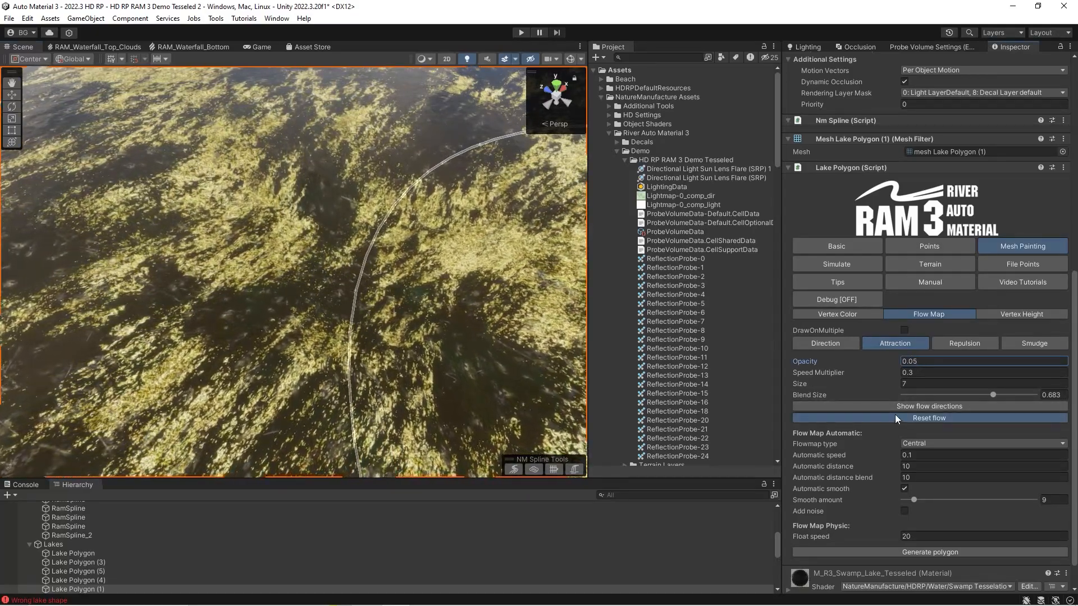
mouse_move(314, 253)
right_mouse_down()
mouse_move(336, 275)
mouse_move(336, 241)
mouse_move(415, 264)
mouse_move(364, 284)
right_mouse_up()
left_click(910, 383)
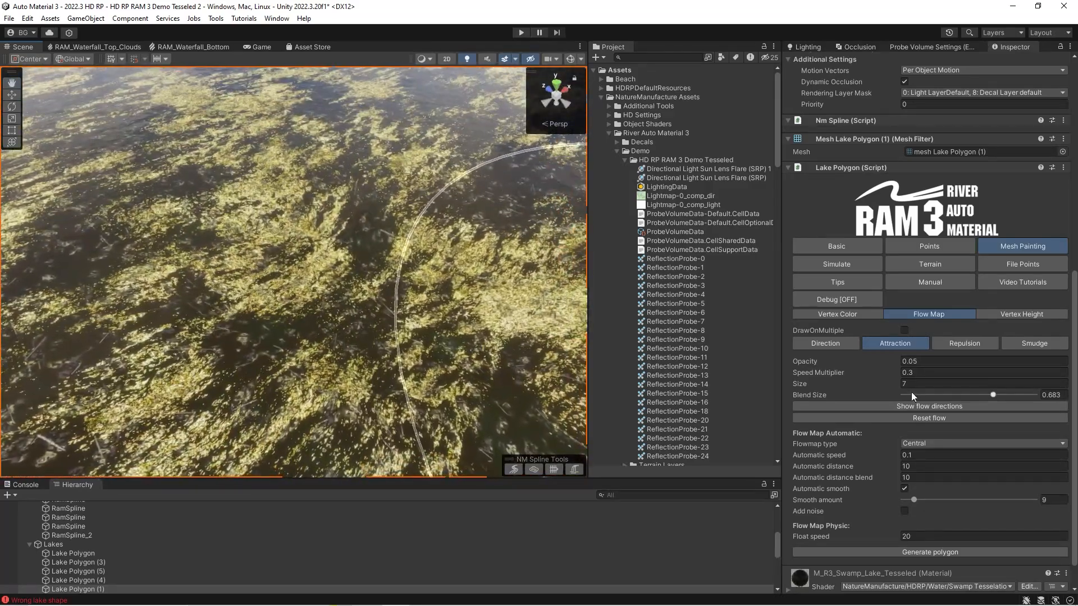
type("10")
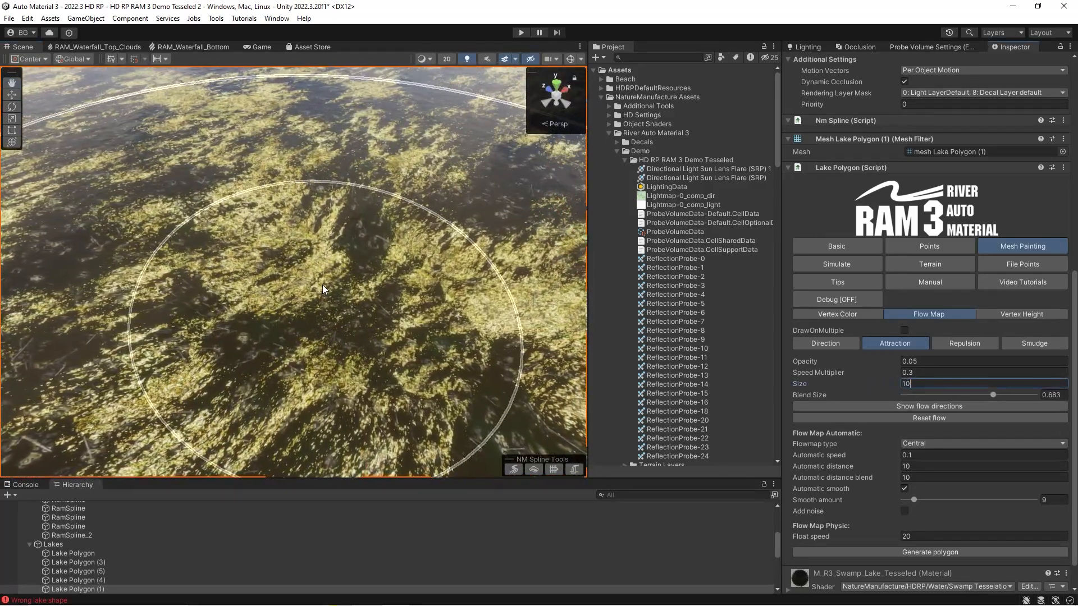
left_click(322, 285)
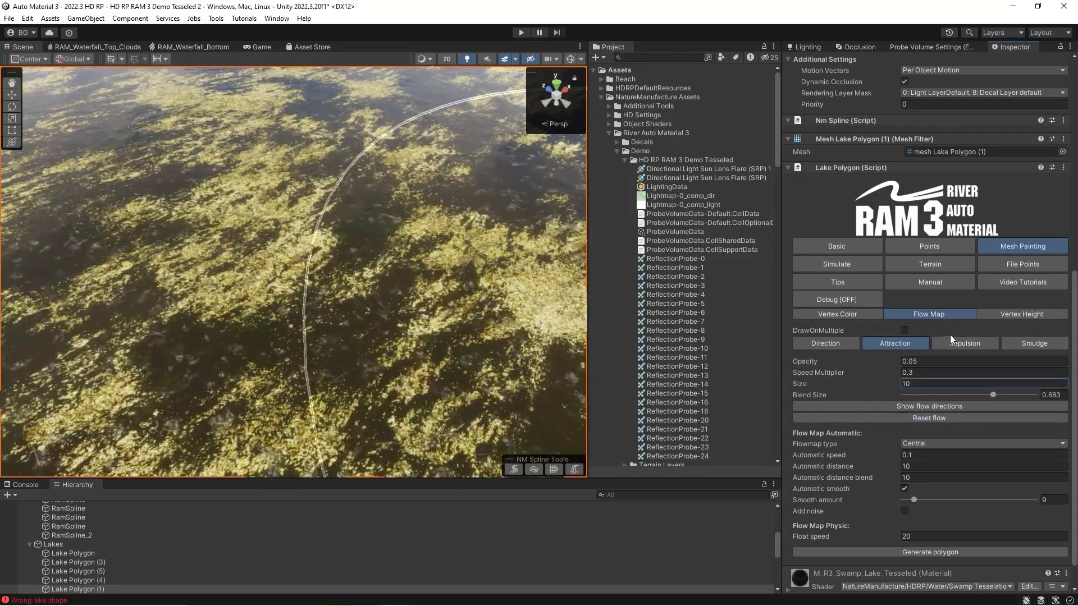
Try painting repulsion flow on the lake surface, and reset the flow
left_click(965, 343)
scroll(329, 282, "up", 3)
left_click_drag(325, 278, 317, 281)
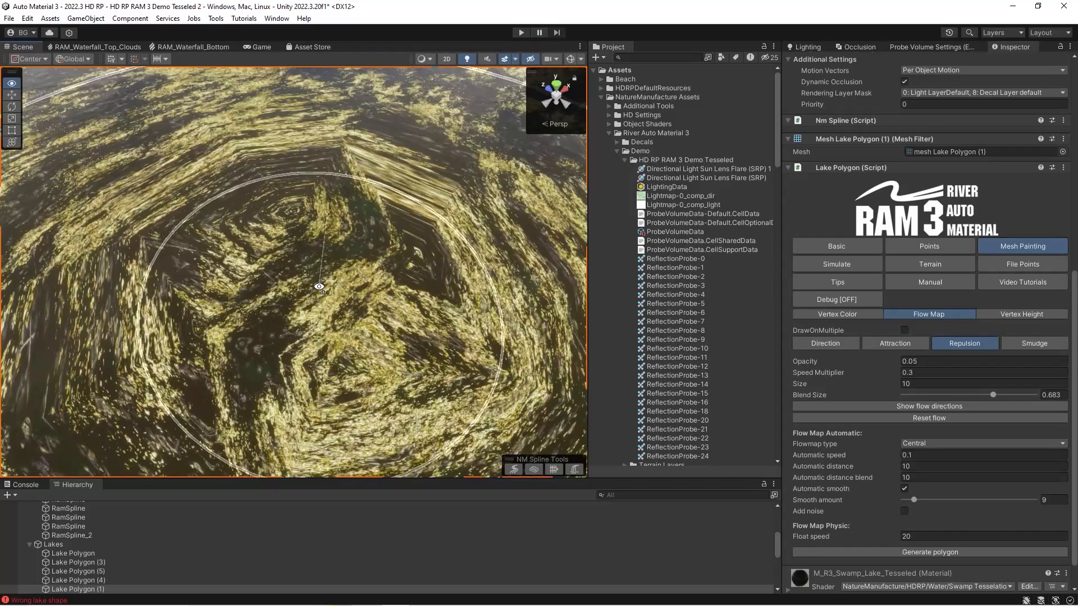
scroll(318, 345, "down", 5)
right_click_drag(260, 227, 265, 222)
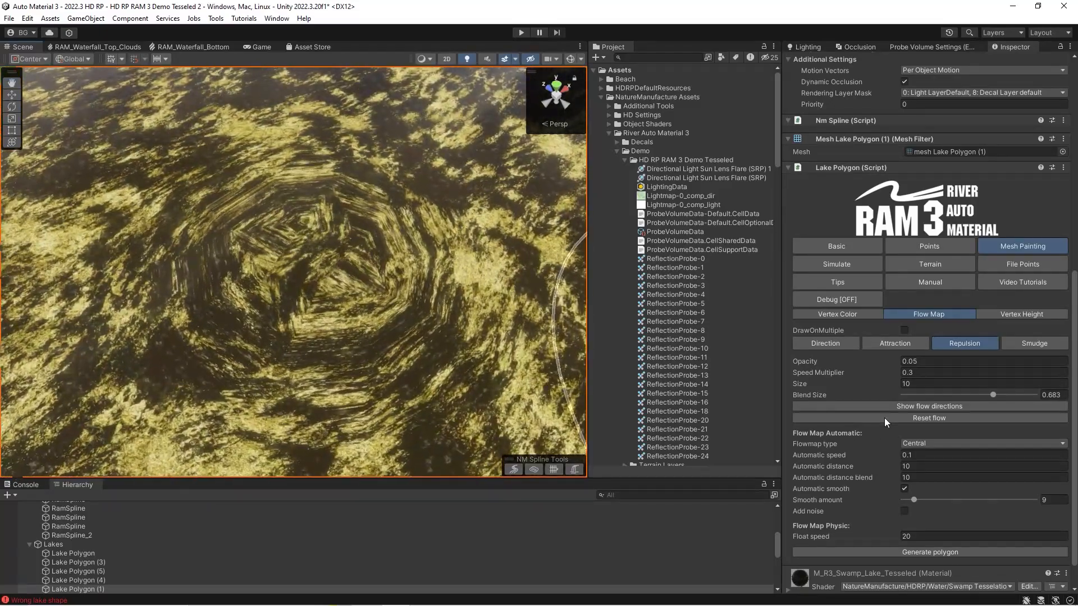
left_click(885, 417)
scroll(311, 277, "up", 4)
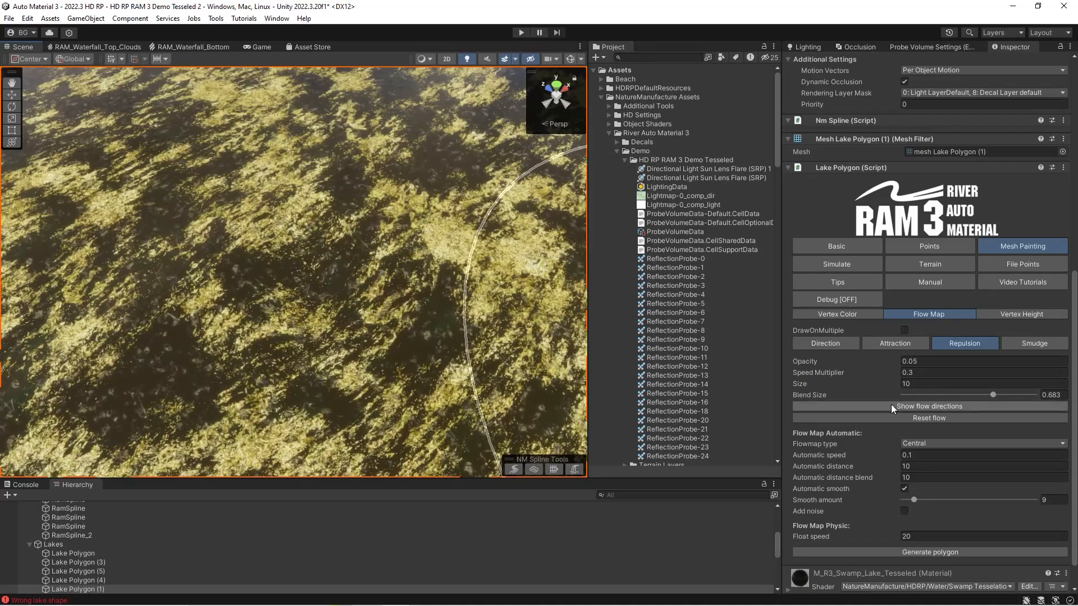
Show the flow directions, paint attraction toward one point of the lake, and reset the flow
left_click(891, 405)
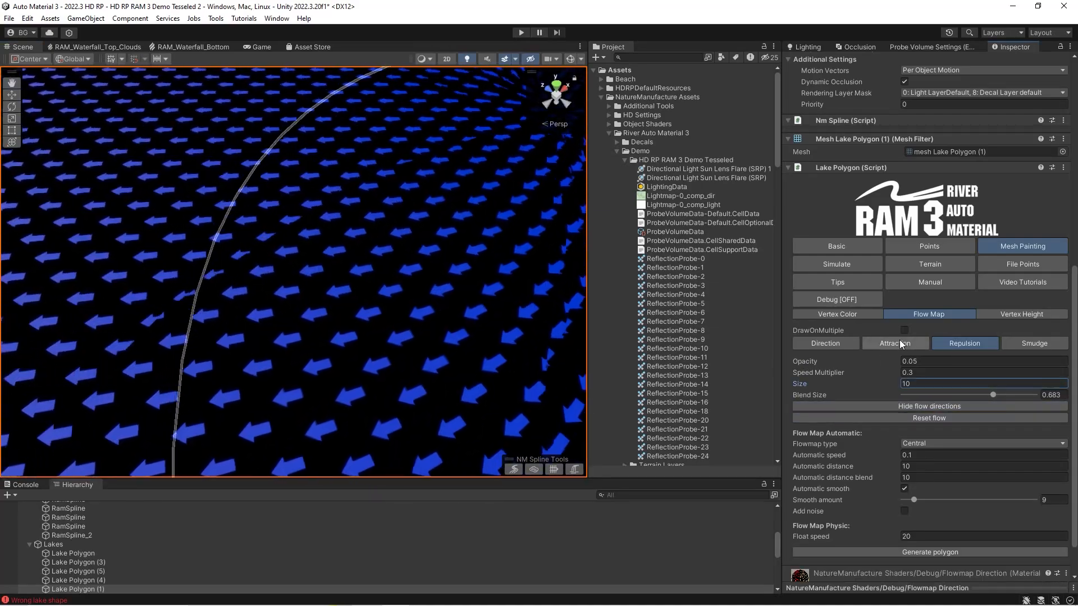
left_click(894, 343)
left_click_drag(295, 260, 296, 261)
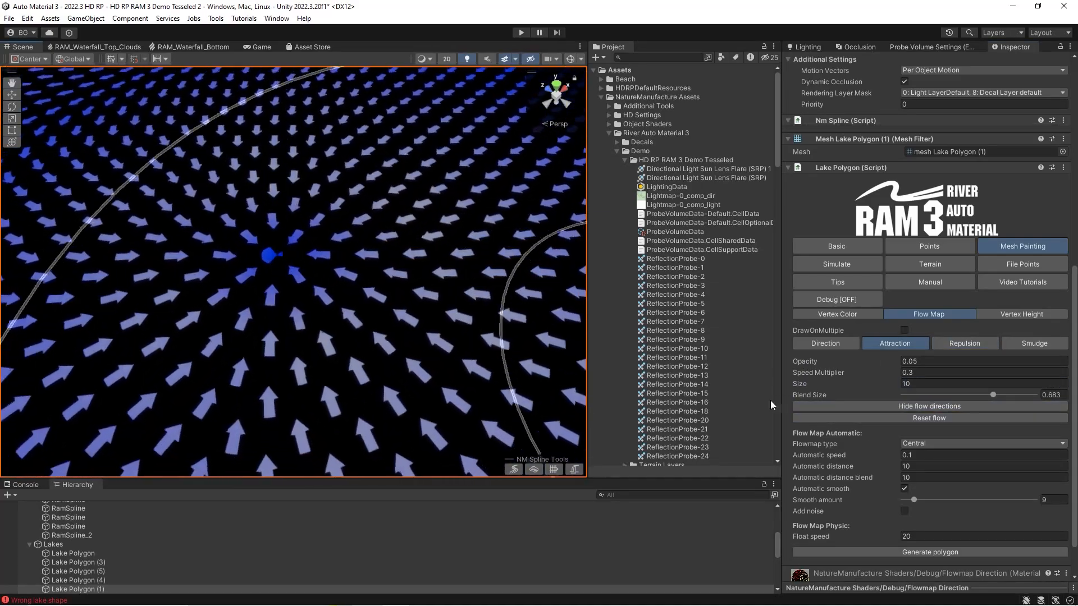
left_click(915, 418)
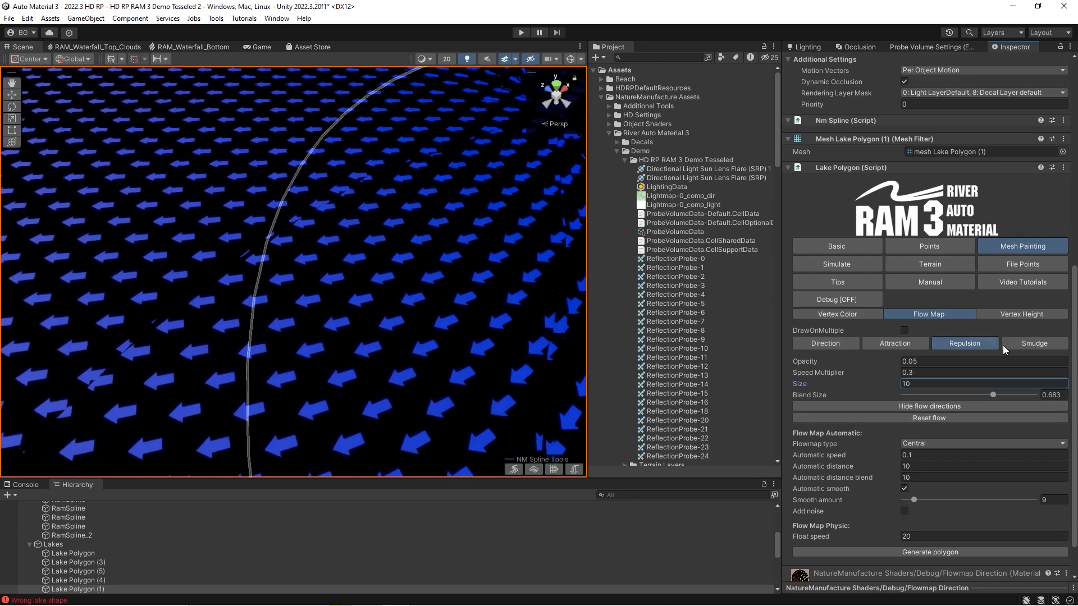
Hide the flow directions and set up the Smudge brush with size 7 and speed multiplier 1
left_click(1011, 343)
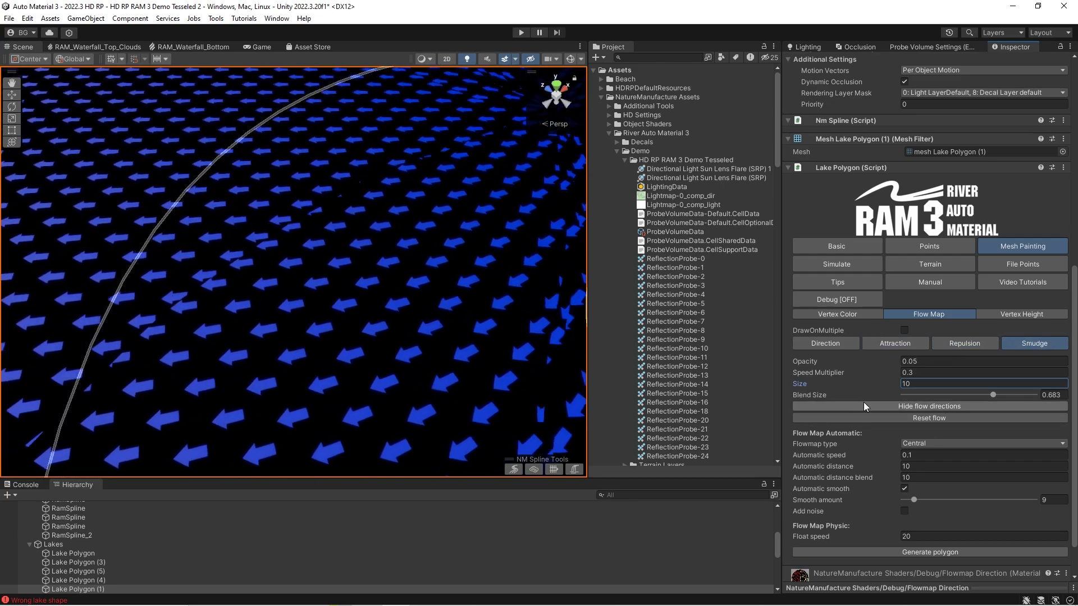
left_click(863, 405)
mouse_move(226, 312)
right_mouse_down()
mouse_move(285, 240)
mouse_move(358, 257)
mouse_move(371, 247)
right_mouse_up()
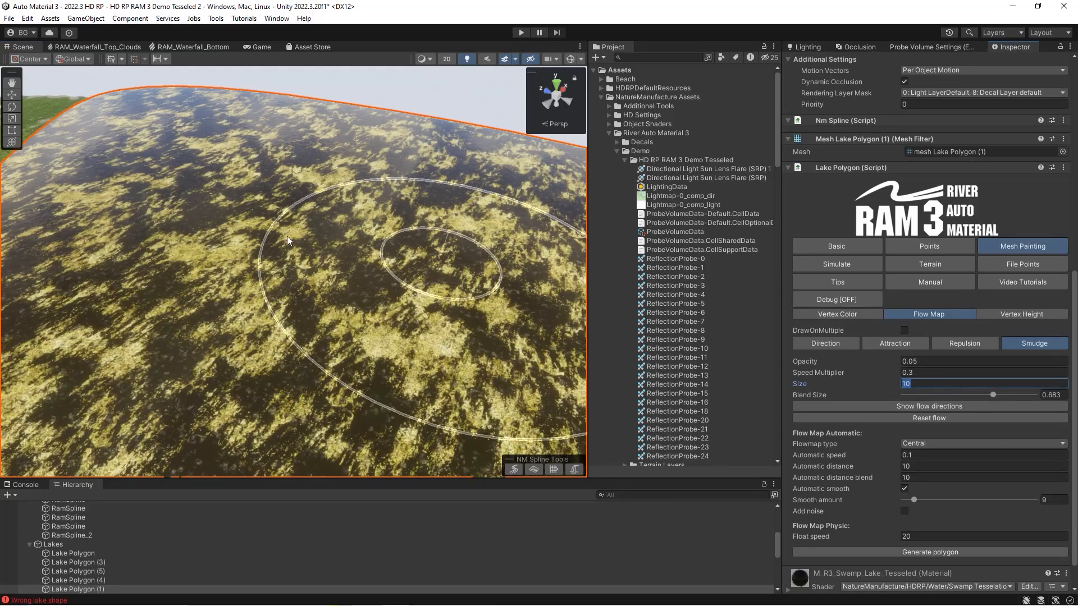
right_click_drag(151, 261, 349, 269)
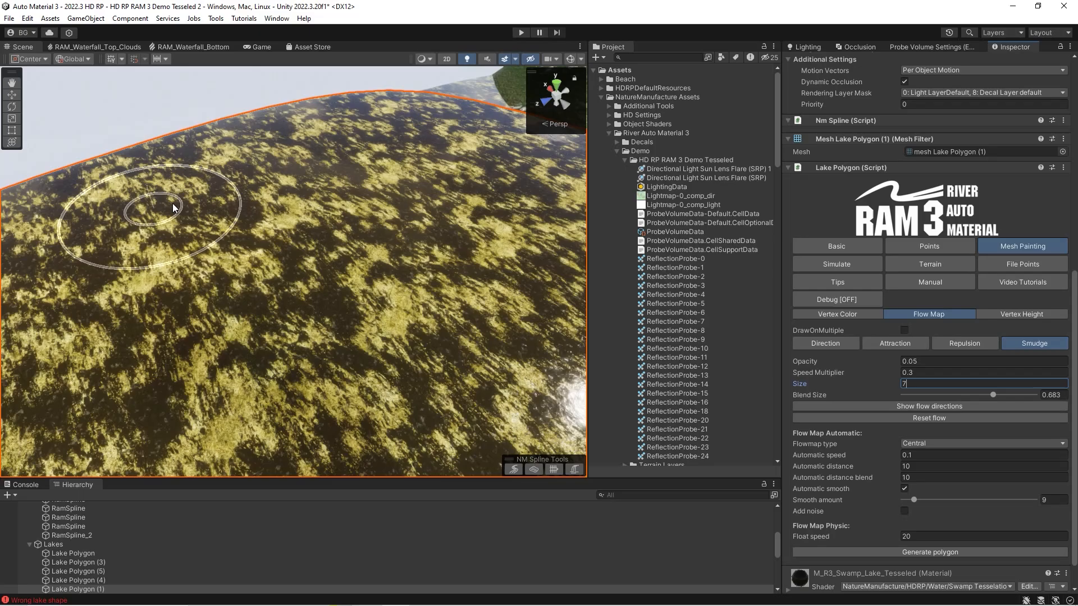
right_click_drag(313, 308, 337, 328)
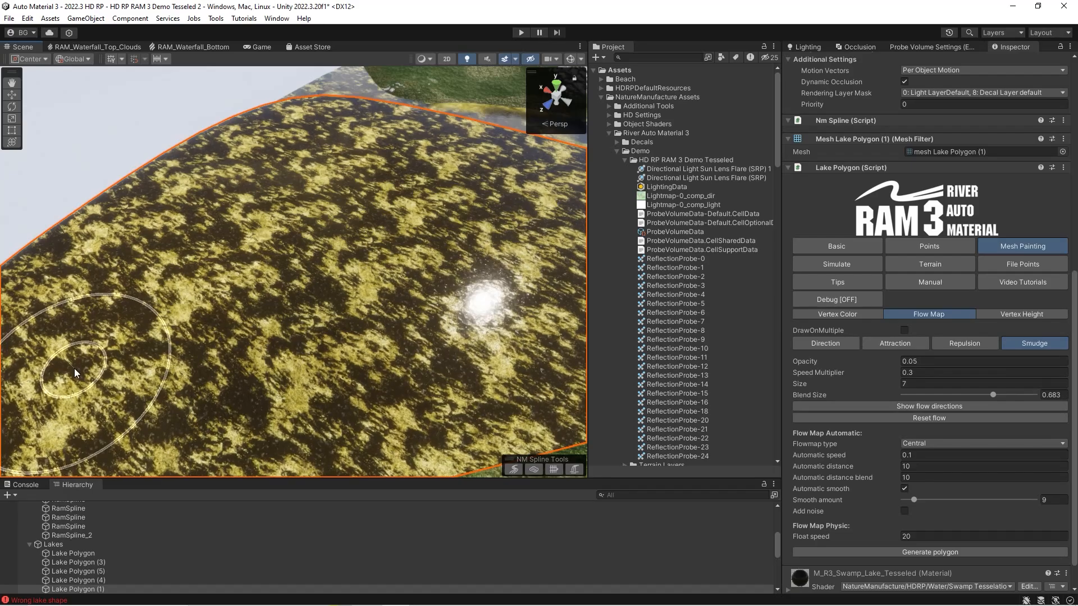
mouse_move(132, 348)
right_mouse_down()
mouse_move(85, 345)
mouse_move(109, 344)
right_mouse_up()
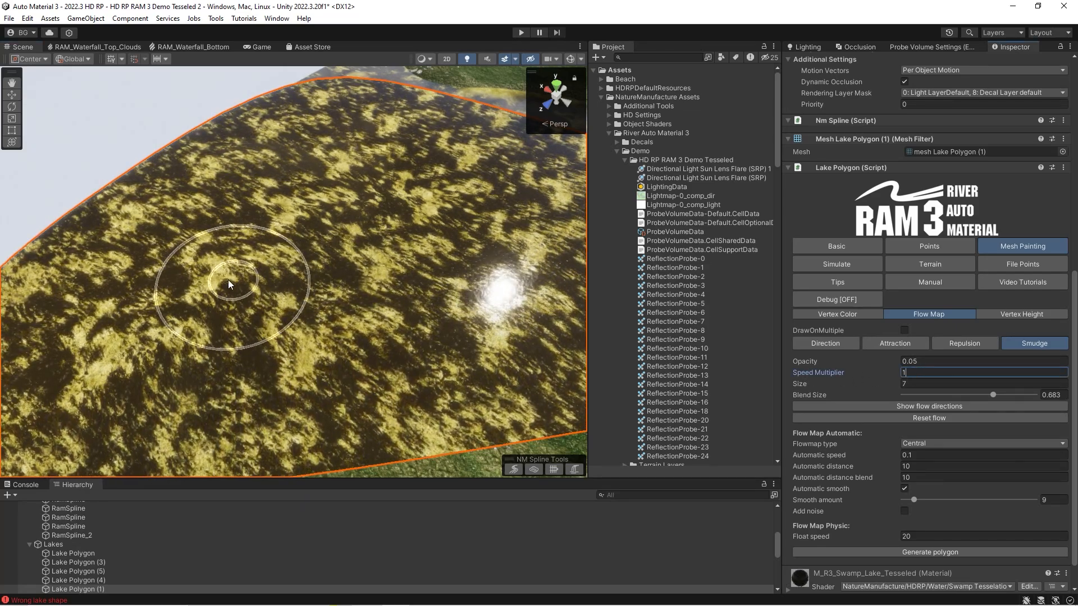
Smudge the flow with several strokes across the swamp lake toward its shore
right_click_drag(97, 345, 91, 350)
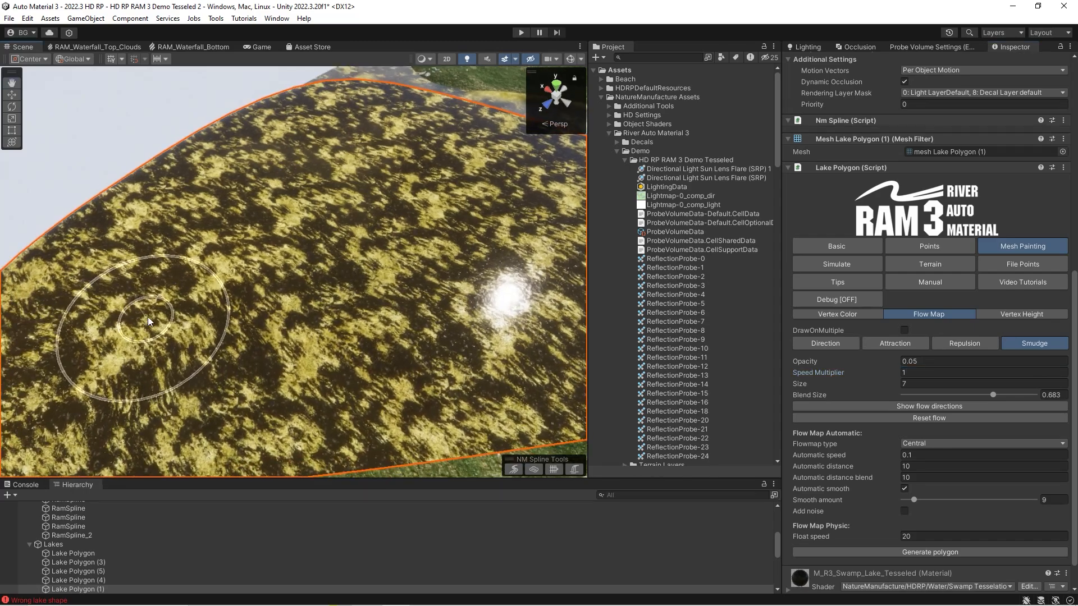
mouse_move(299, 226)
left_mouse_down()
mouse_move(453, 281)
mouse_move(533, 229)
mouse_move(523, 191)
mouse_move(94, 411)
left_mouse_up()
mouse_move(293, 245)
right_mouse_down()
mouse_move(256, 233)
mouse_move(185, 315)
right_mouse_up()
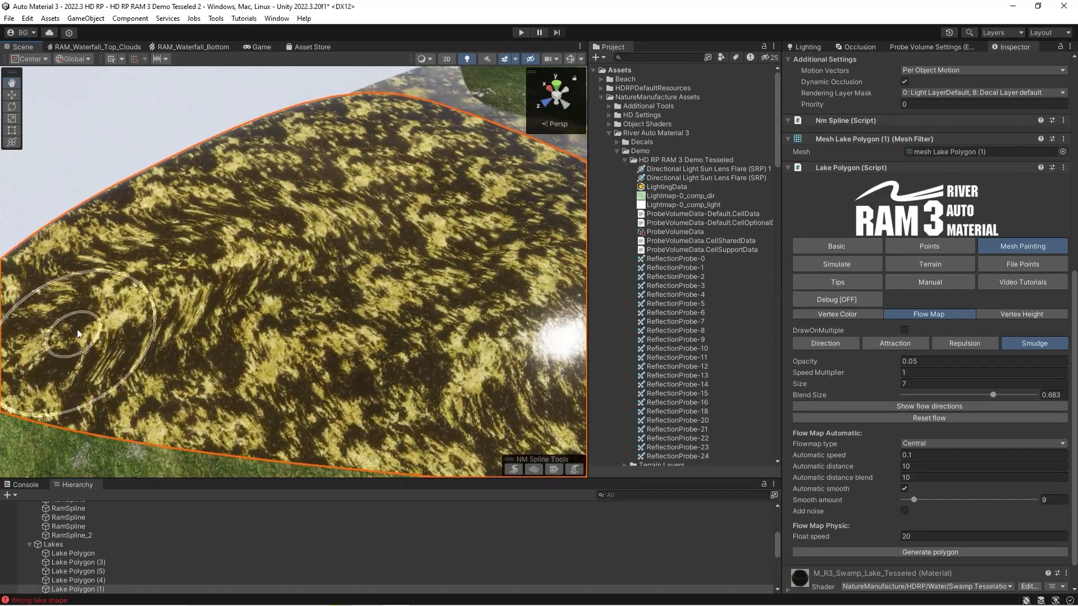
mouse_move(208, 318)
left_mouse_down()
mouse_move(426, 281)
mouse_move(415, 214)
mouse_move(236, 269)
mouse_move(392, 340)
left_mouse_up()
right_click_drag(360, 301, 240, 240)
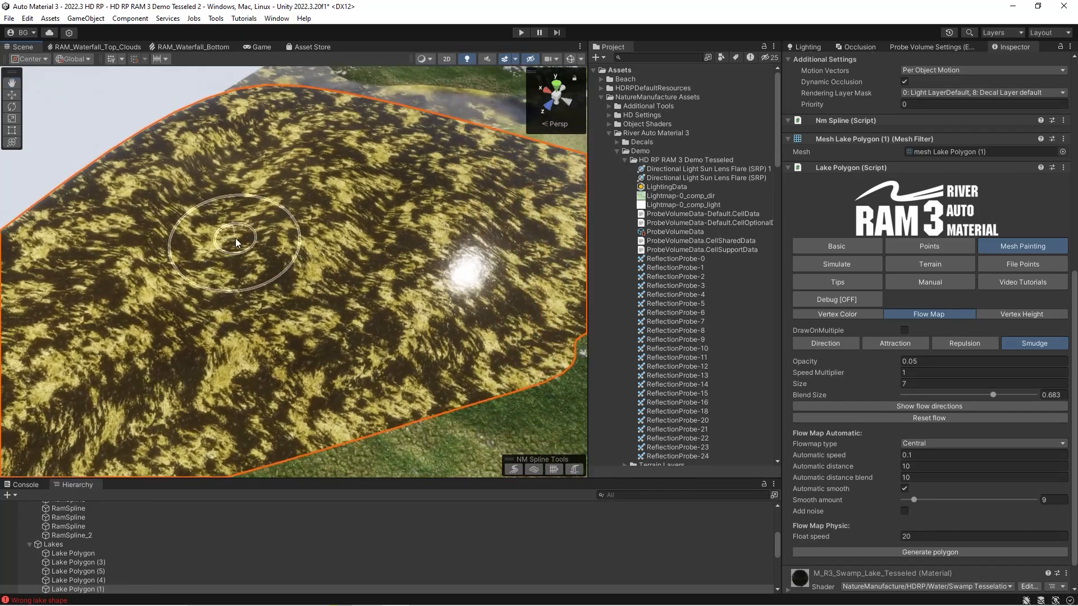
Go to the clear lake with the sandy, rocky shore and select its Lake Polygon
right_click_drag(119, 329, 531, 234)
left_click(655, 285)
right_click_drag(236, 264, 276, 236)
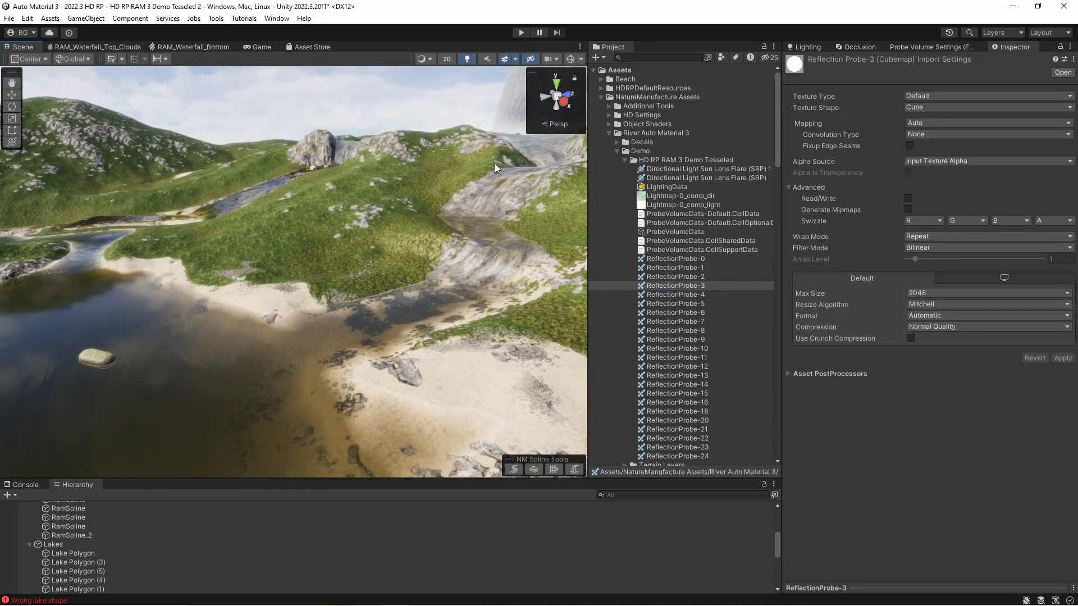
right_click_drag(388, 315, 263, 312)
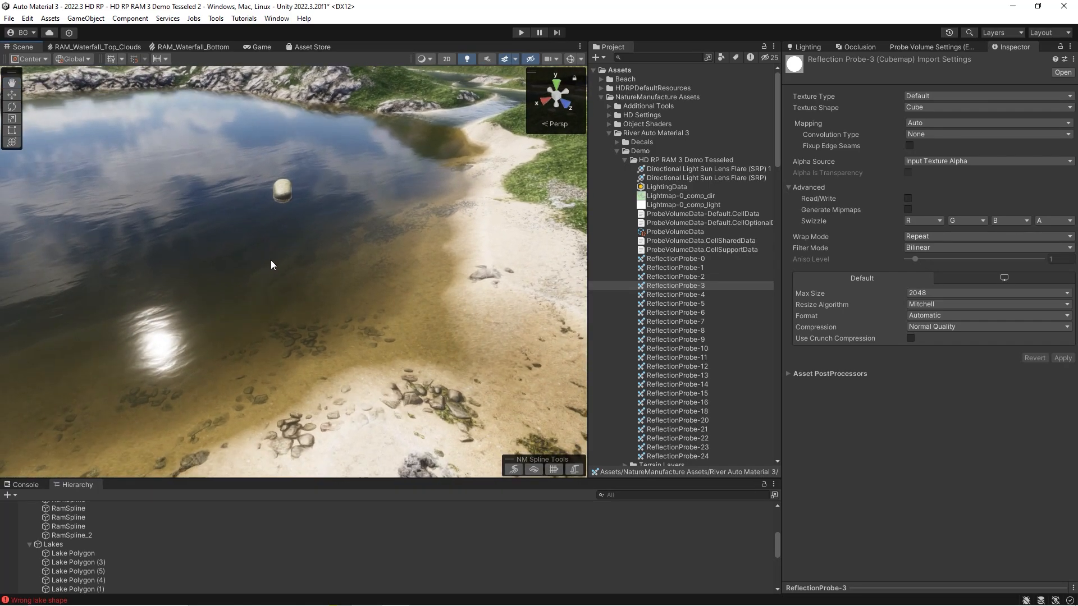
right_click_drag(271, 265, 308, 322)
left_click(481, 262)
left_click(308, 322)
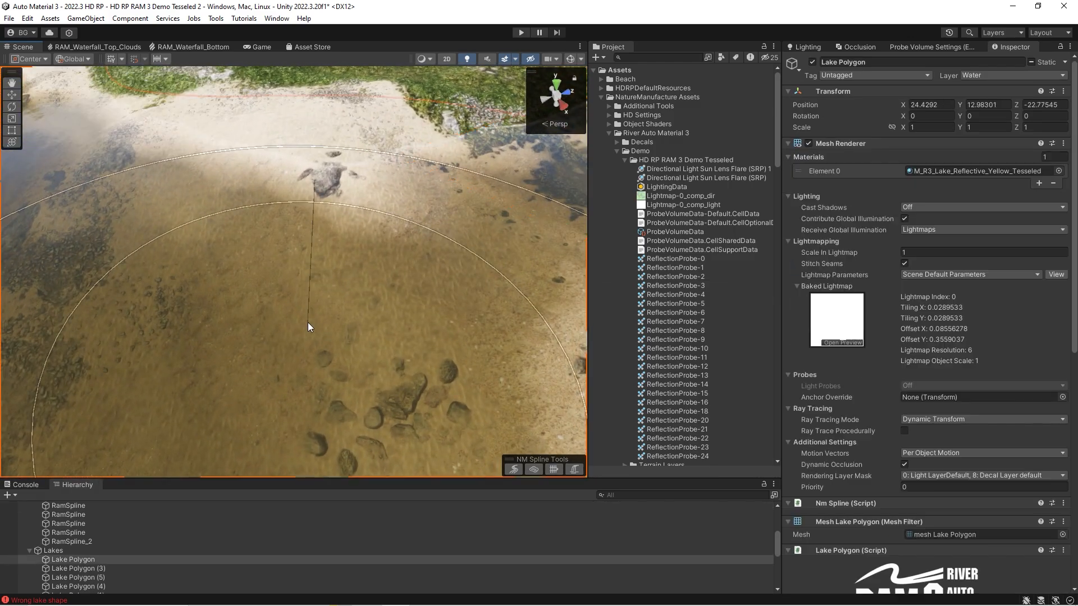
Show the flow directions of the clear lake, look over the arrows near the shore, and hide them again
left_click(696, 293)
left_click(296, 289)
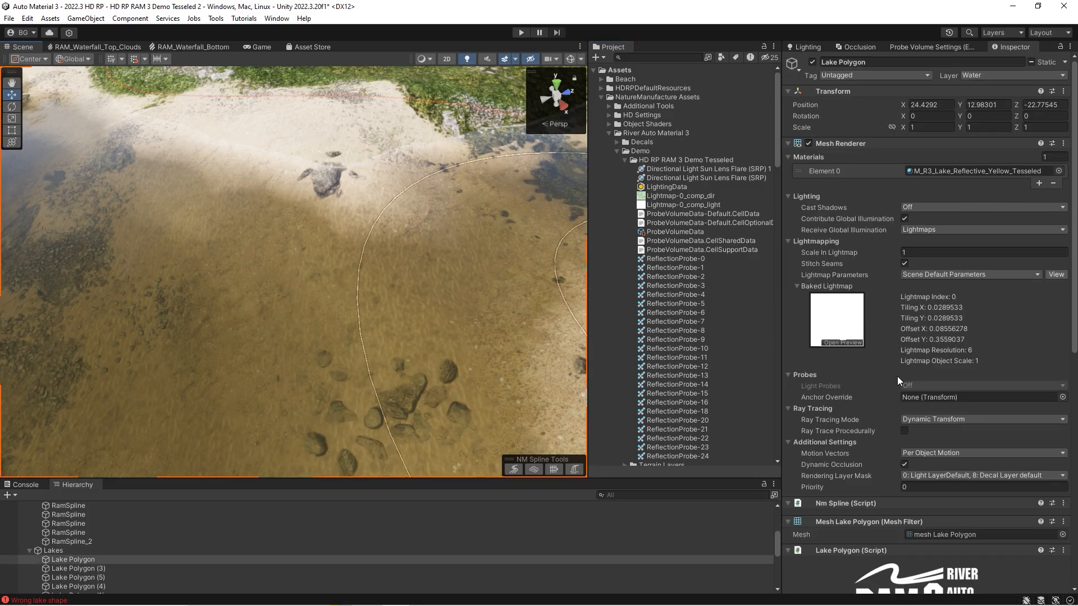
scroll(956, 442, "down", 10)
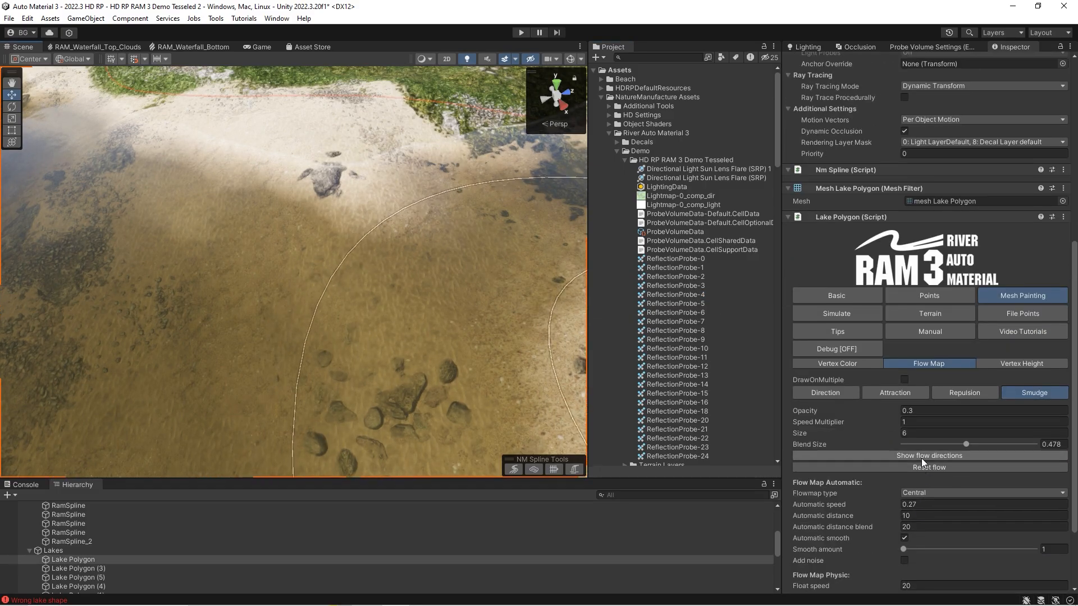
left_click(921, 456)
right_click_drag(308, 268, 788, 327)
left_click(863, 455)
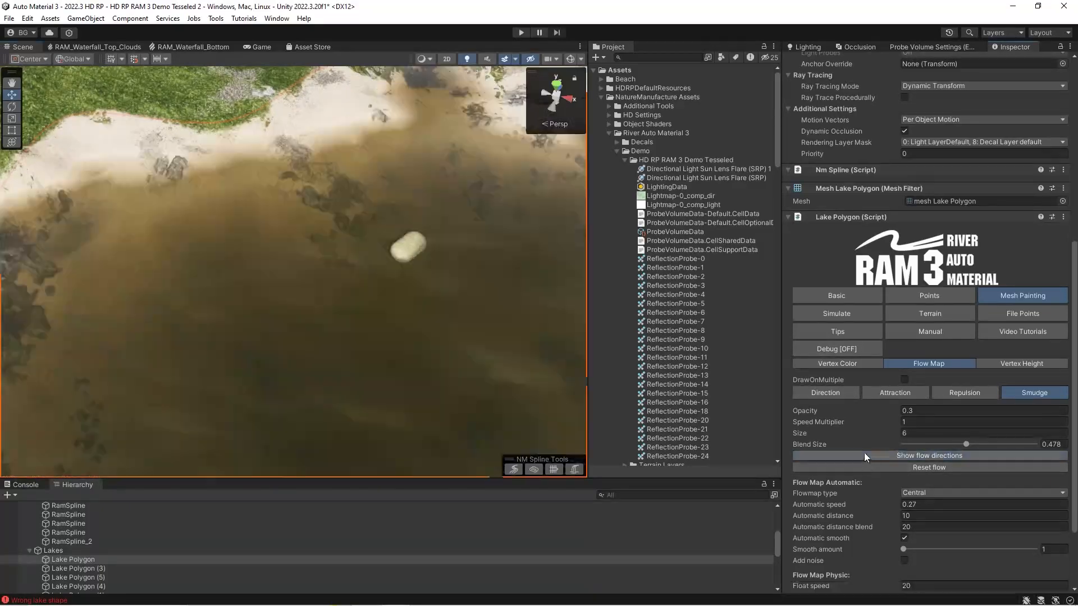
right_click_drag(337, 269, 315, 242)
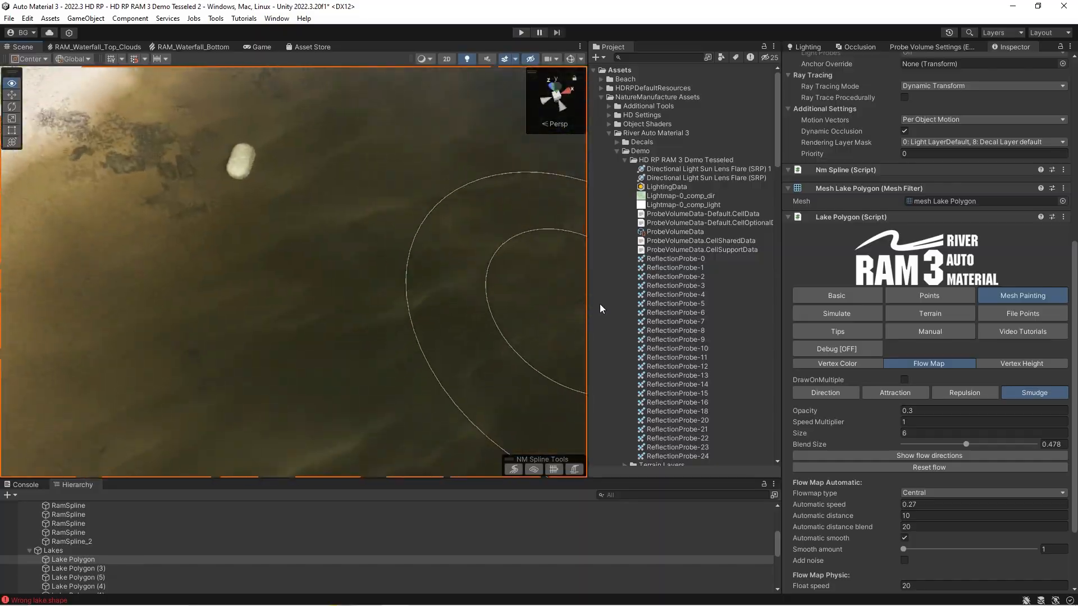
Check the flow directions around the pipe at the rocky shore, hide them, and inspect the moving water surface
left_click(890, 456)
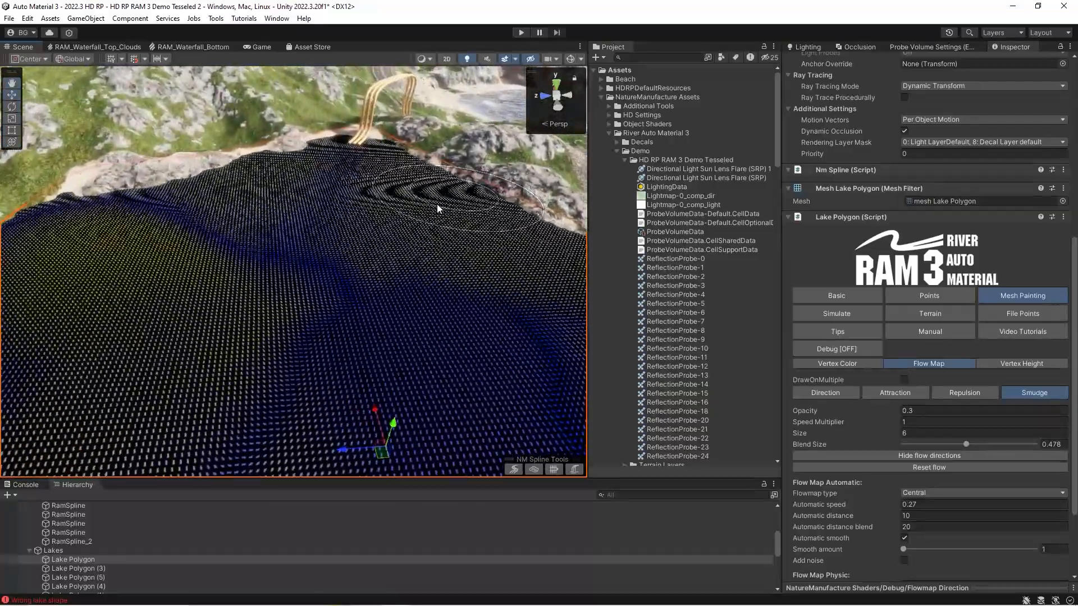
left_click(901, 456)
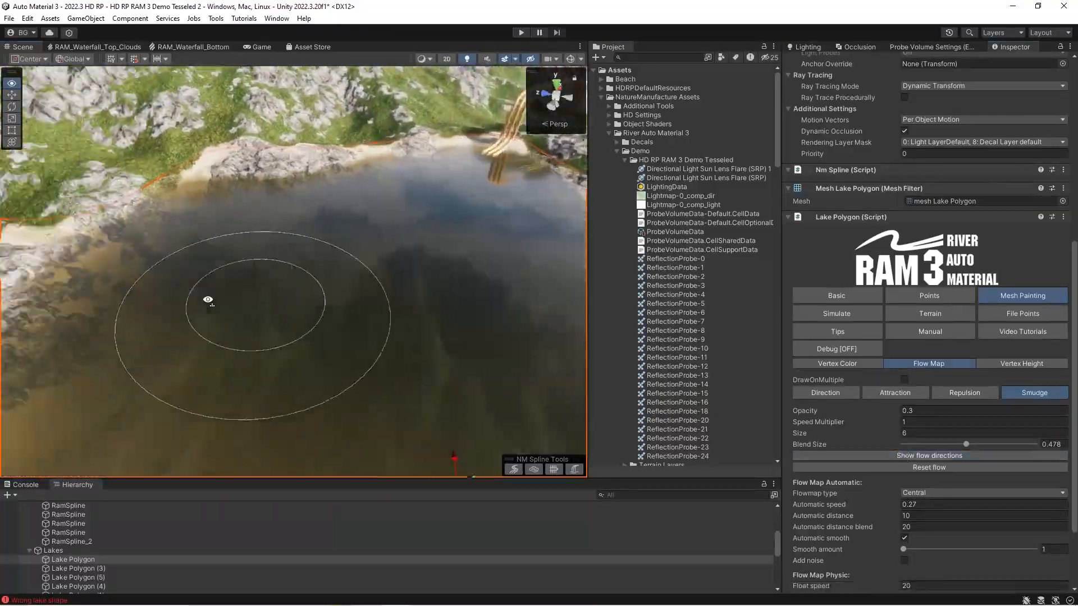
right_click_drag(207, 301, 33, 304)
right_click_drag(293, 287, 307, 262)
scroll(823, 398, "down", 3)
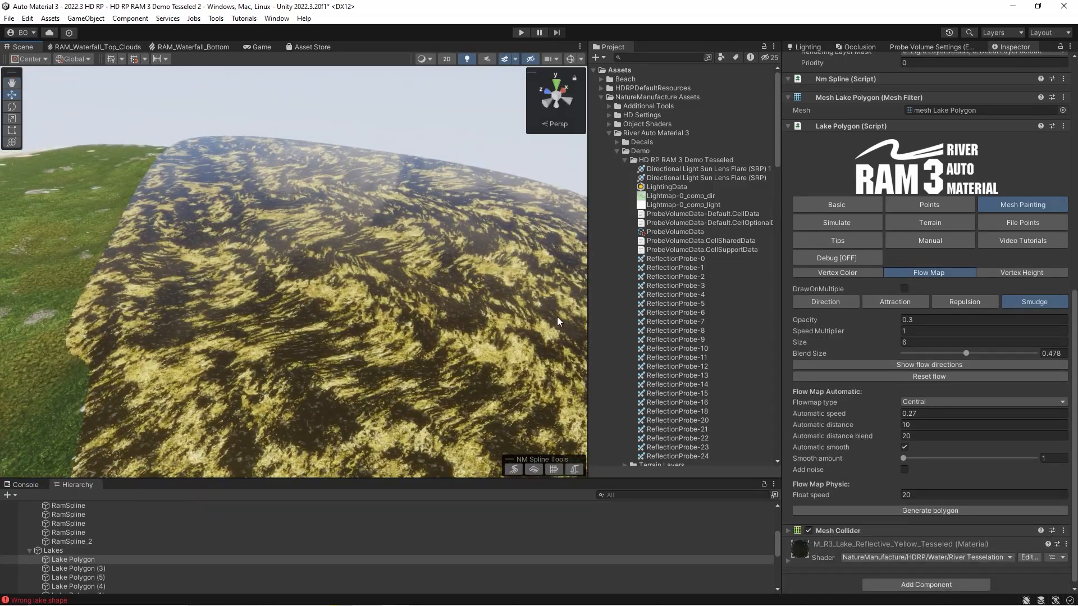
right_click_drag(402, 286, 387, 287)
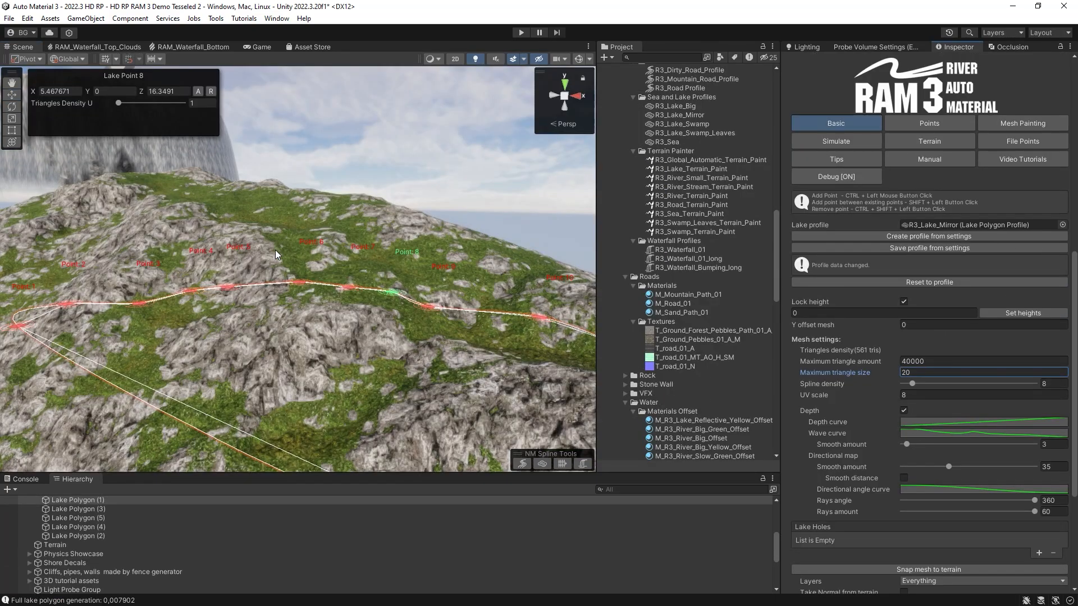
Snap the hillside lake polygon's mesh to the terrain
right_click_drag(322, 268, 333, 275)
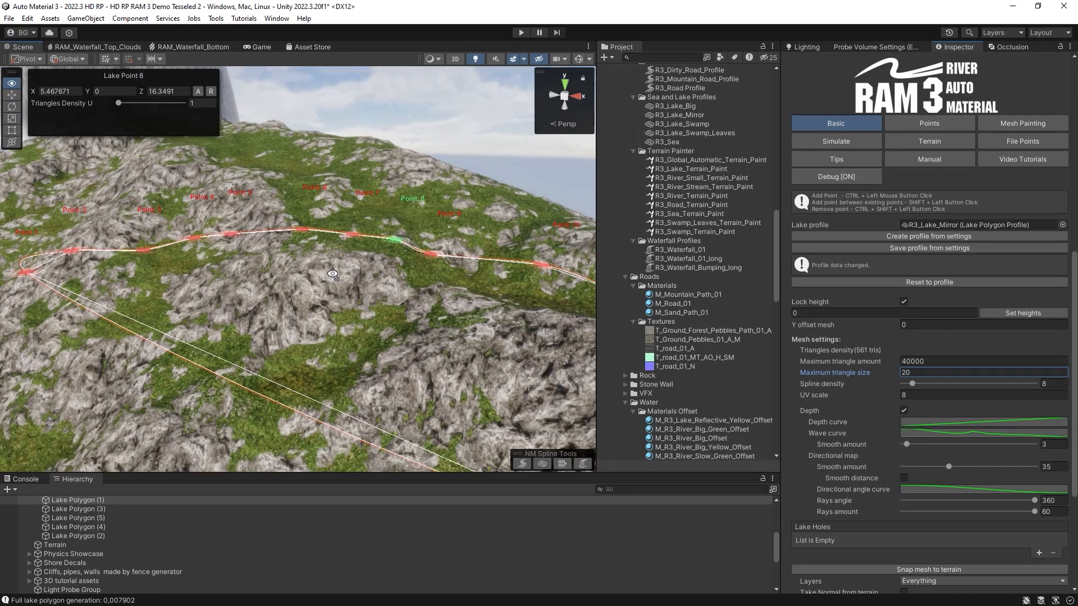
left_click(999, 121)
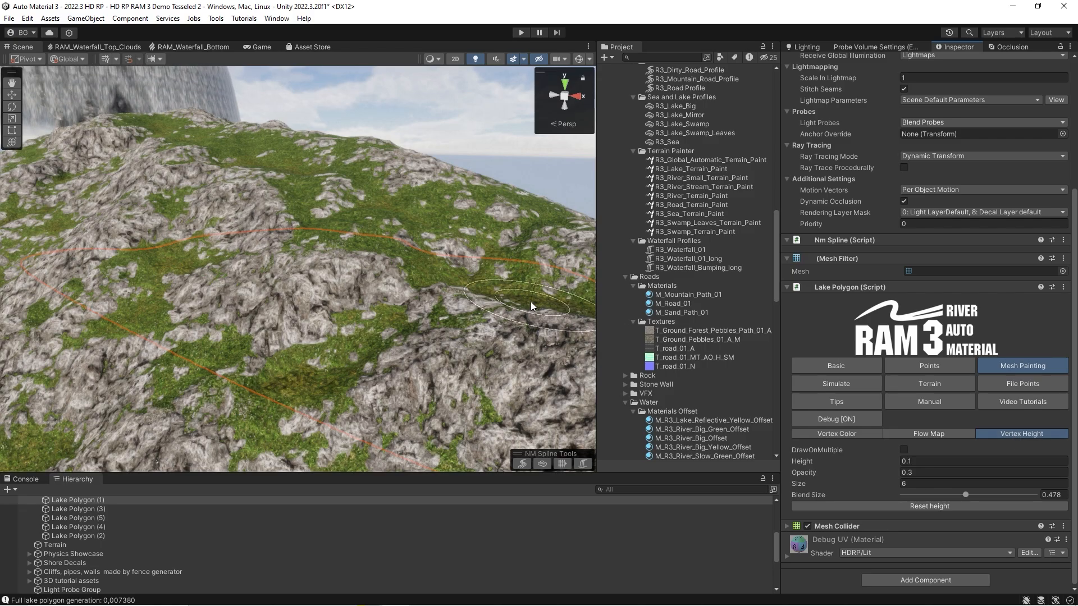
left_click(851, 364)
scroll(896, 214, "up", 5)
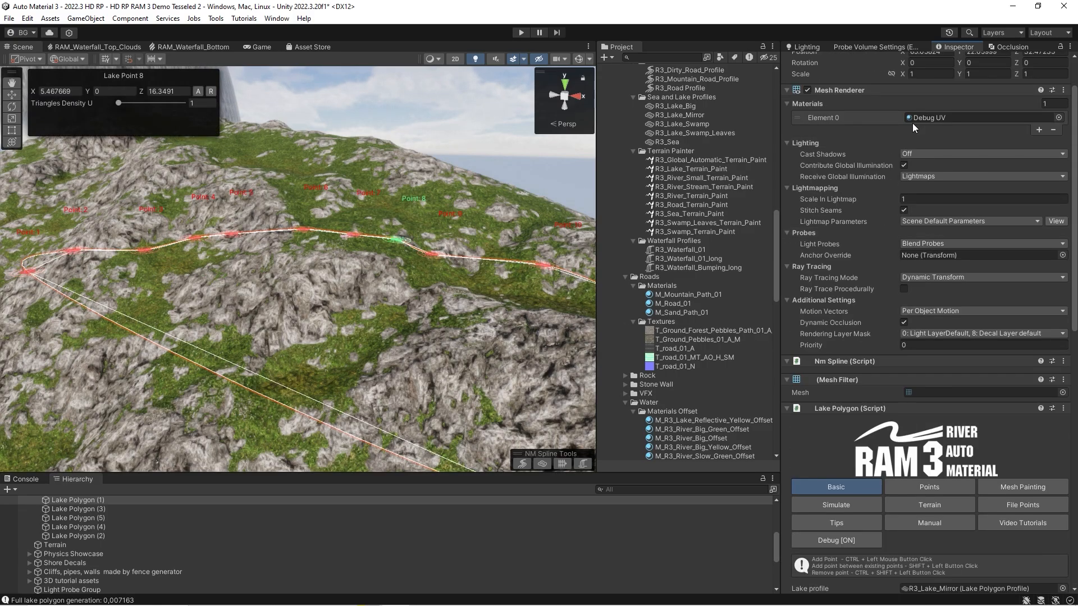
scroll(845, 361, "down", 15)
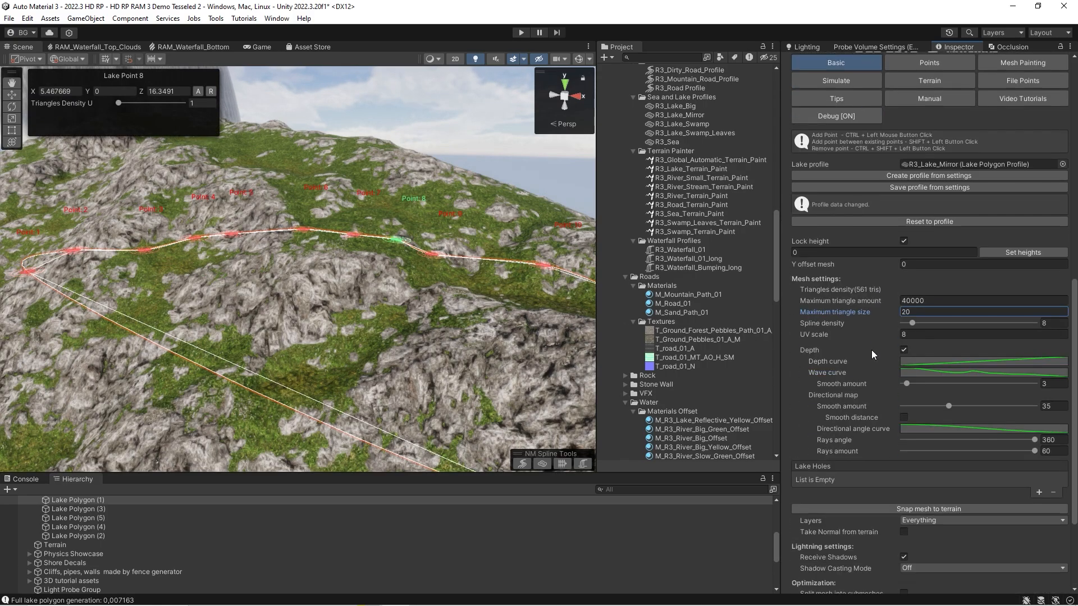
left_click(878, 509)
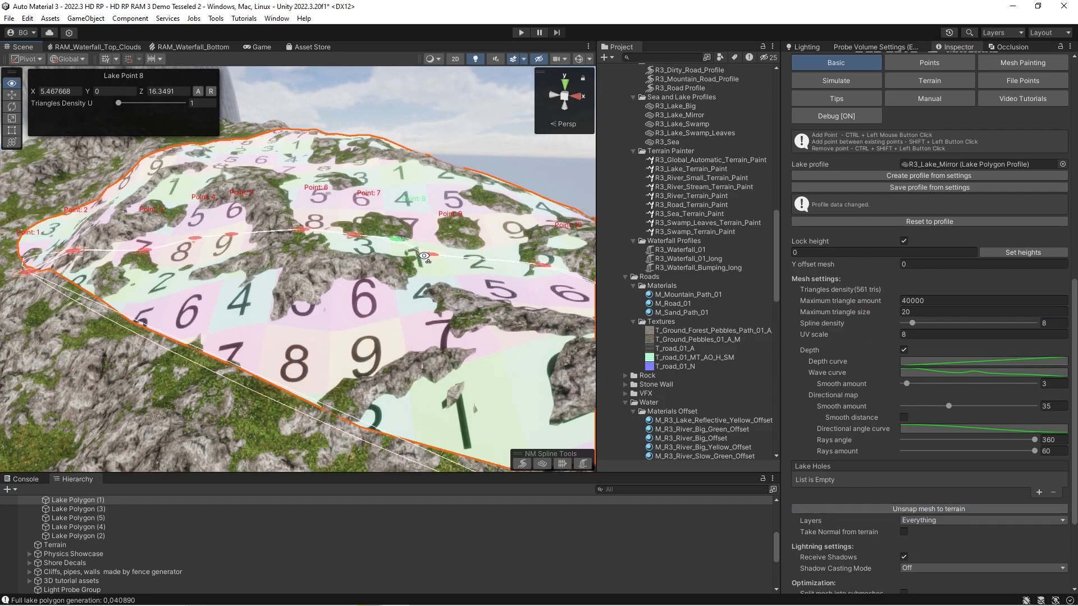
Inspect the snapped mesh up close and set its maximum triangle size to 20
left_click_drag(348, 247, 416, 215, "alt")
key("w")
right_click_drag(416, 215, 391, 284)
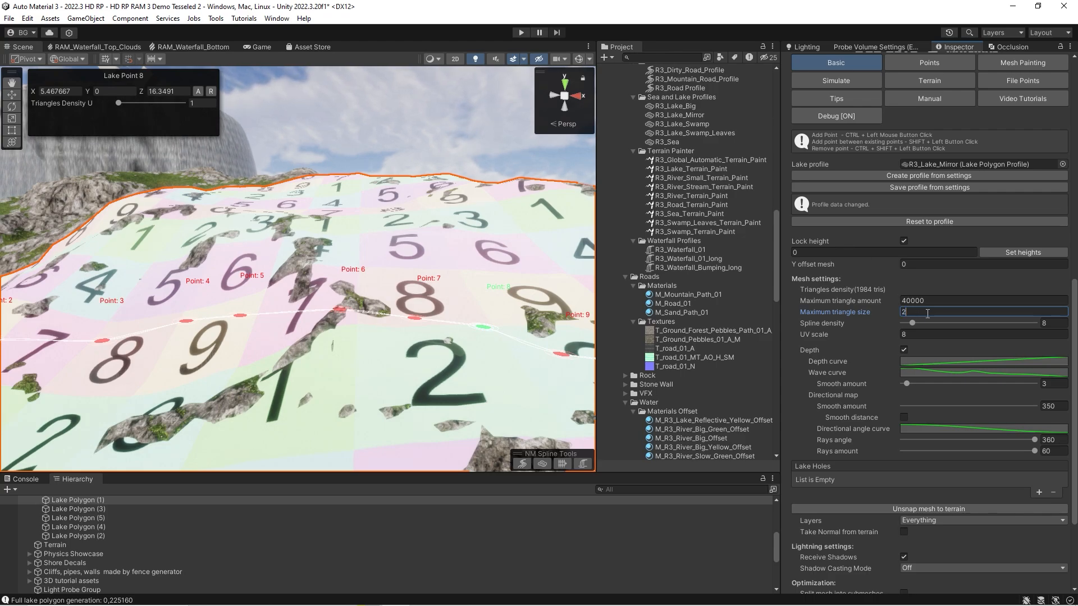
key("Return")
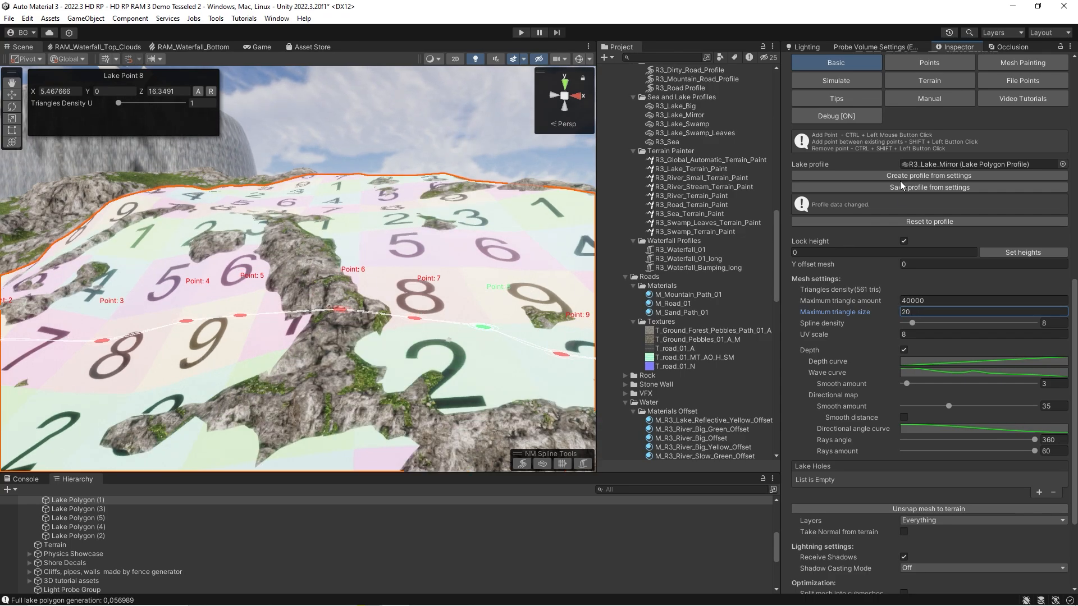
Paint vertex height 0.1 with a size 6 brush over the rocks that poke through the hillside mesh
scroll(961, 201, "up", 3)
left_click(1000, 187)
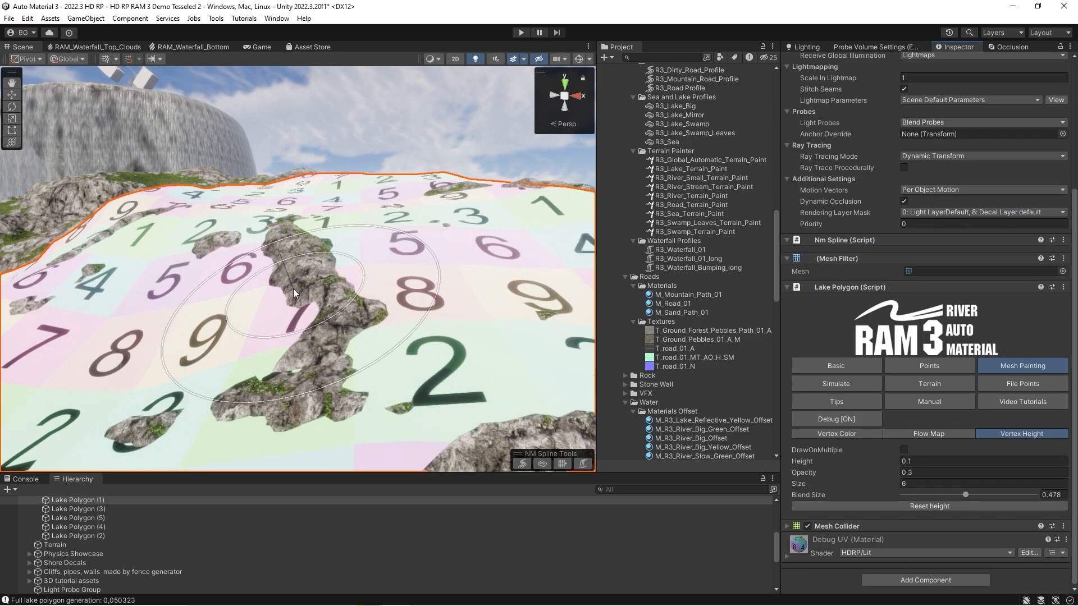
mouse_move(294, 293)
left_mouse_down()
mouse_move(324, 299)
mouse_move(279, 207)
mouse_move(208, 352)
mouse_move(387, 360)
mouse_move(432, 310)
mouse_move(297, 254)
mouse_move(322, 262)
mouse_move(195, 286)
left_mouse_up()
mouse_move(322, 300)
right_mouse_down()
mouse_move(276, 267)
mouse_move(349, 231)
right_mouse_up()
left_click_drag(432, 302, 360, 221)
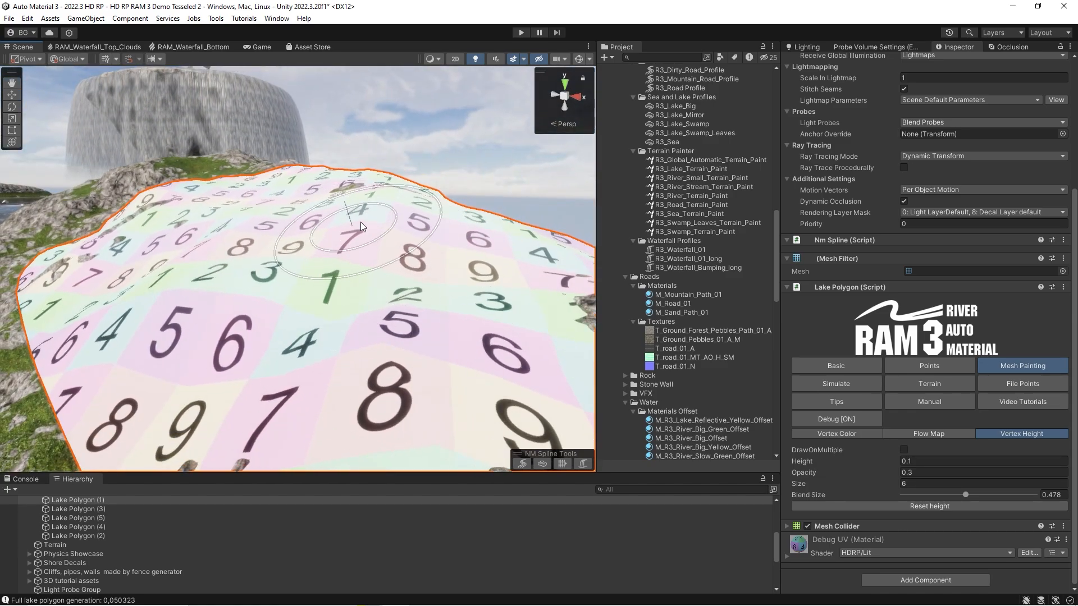
Inspect the height-painted hillside mesh from several sides, checking its surface and edges against the terrain
right_click_drag(361, 221, 242, 314)
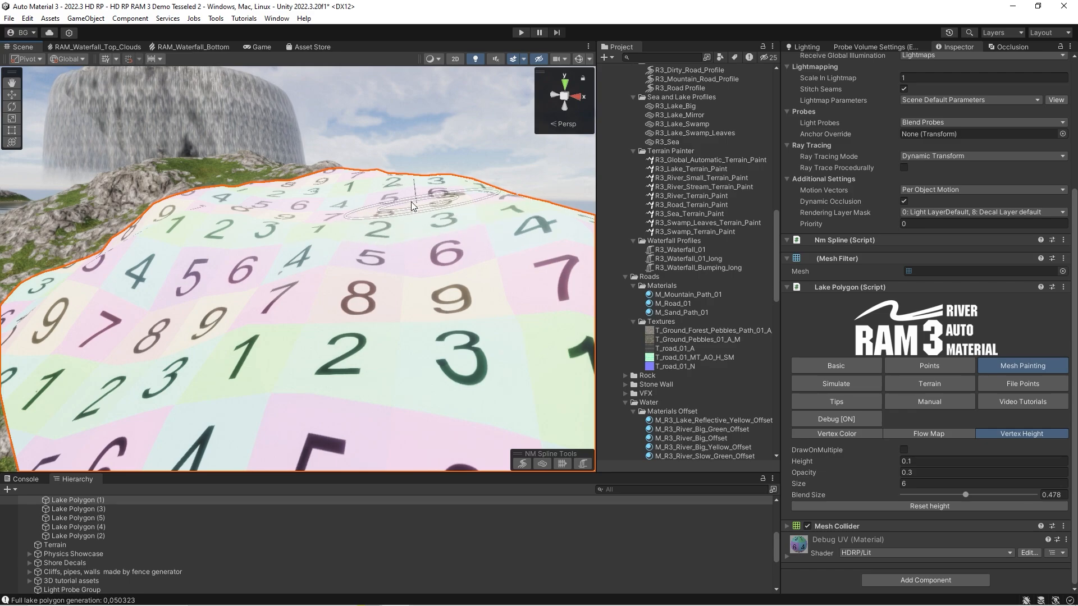
right_click_drag(267, 352, 345, 364)
right_click_drag(257, 232, 348, 275)
right_click_drag(244, 288, 302, 320)
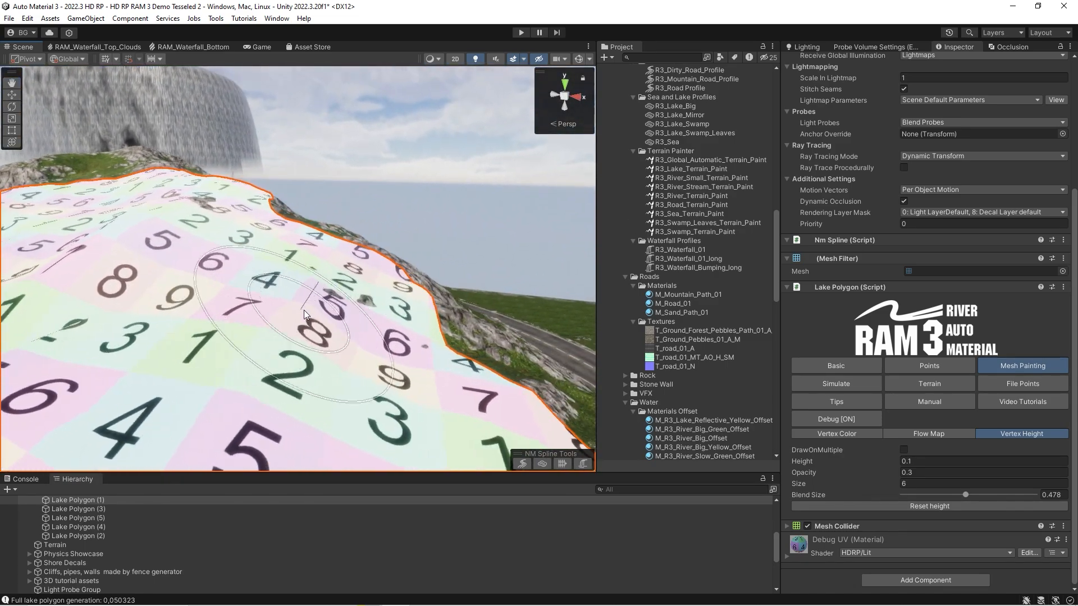
mouse_move(354, 263)
right_mouse_down()
mouse_move(362, 312)
mouse_move(396, 302)
mouse_move(495, 317)
mouse_move(392, 292)
mouse_move(360, 302)
right_mouse_up()
key("w")
mouse_move(281, 306)
right_mouse_down()
mouse_move(298, 298)
mouse_move(344, 314)
right_mouse_up()
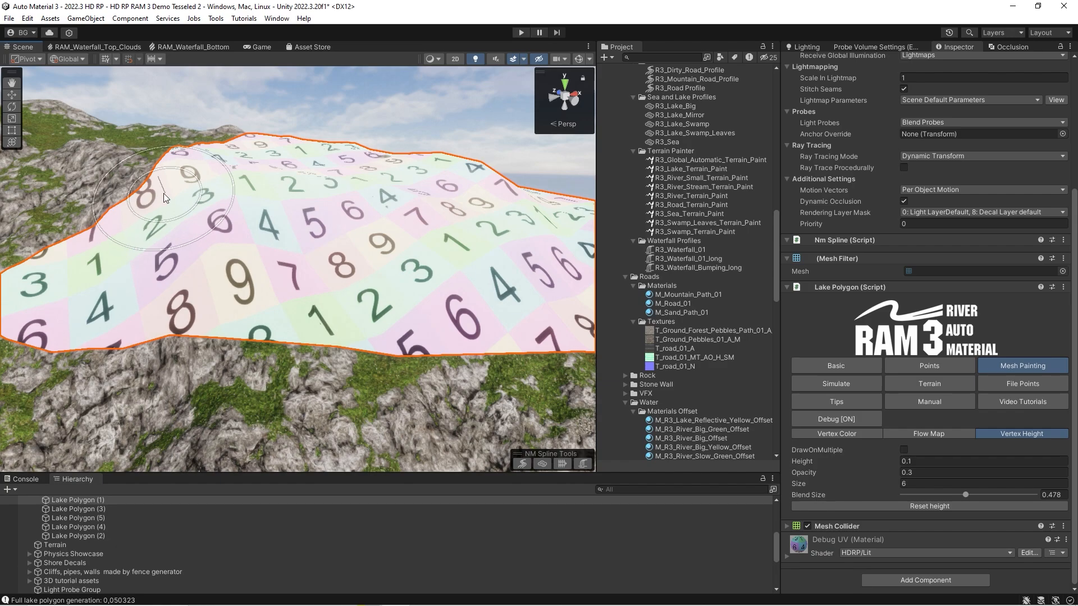
mouse_move(371, 352)
right_mouse_down()
mouse_move(380, 349)
mouse_move(368, 331)
mouse_move(408, 323)
mouse_move(362, 294)
mouse_move(443, 276)
mouse_move(448, 294)
mouse_move(398, 282)
mouse_move(435, 286)
mouse_move(181, 307)
mouse_move(218, 323)
mouse_move(347, 329)
right_mouse_up()
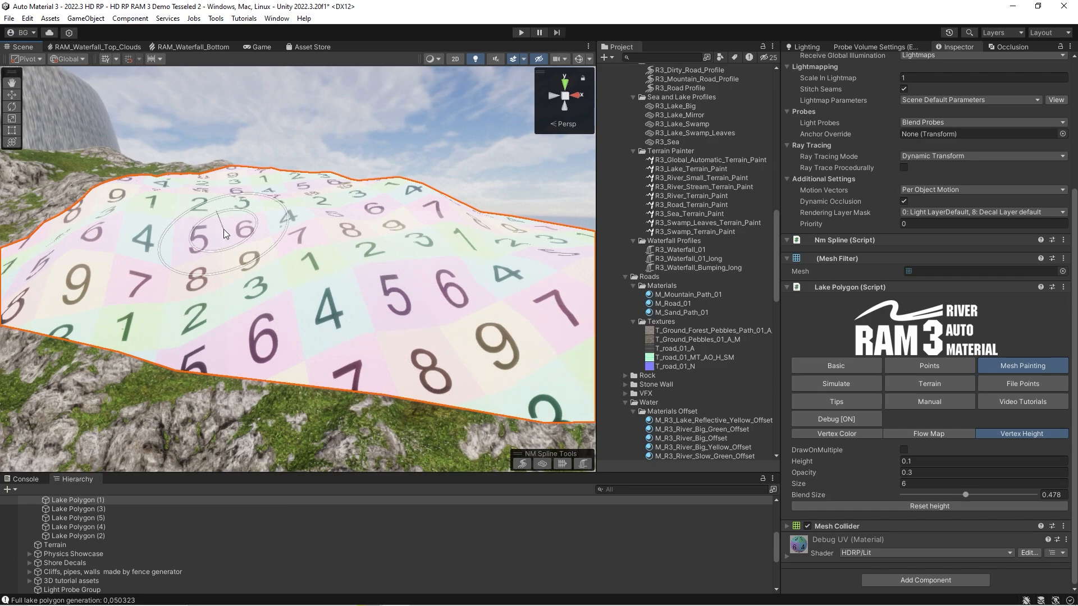
right_click_drag(492, 335, 455, 335)
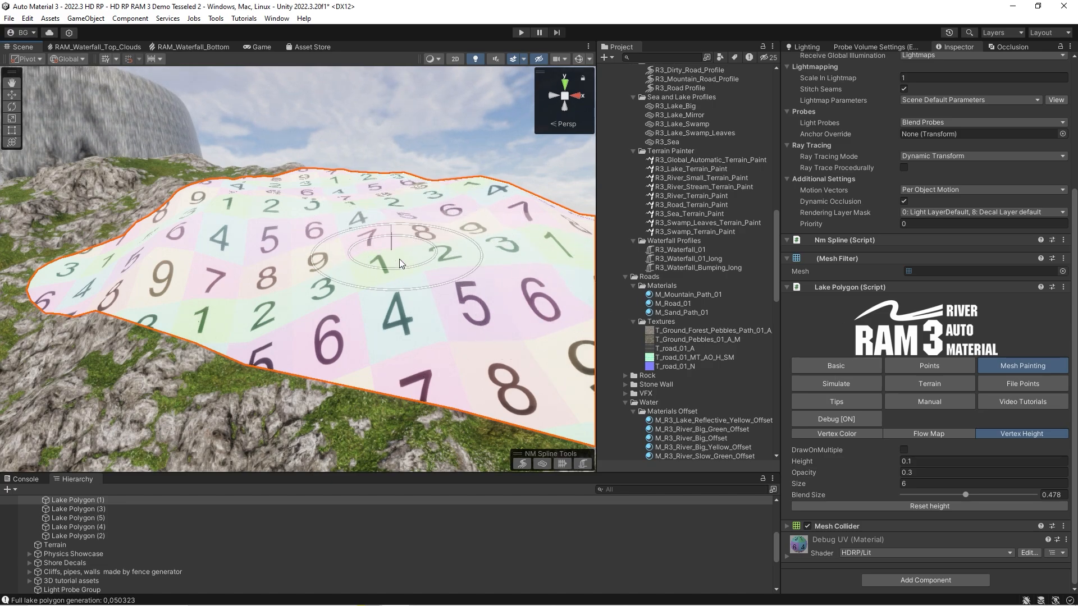
mouse_move(421, 312)
right_mouse_down()
mouse_move(362, 308)
mouse_move(397, 296)
mouse_move(457, 305)
mouse_move(420, 304)
mouse_move(436, 291)
mouse_move(416, 301)
right_mouse_up()
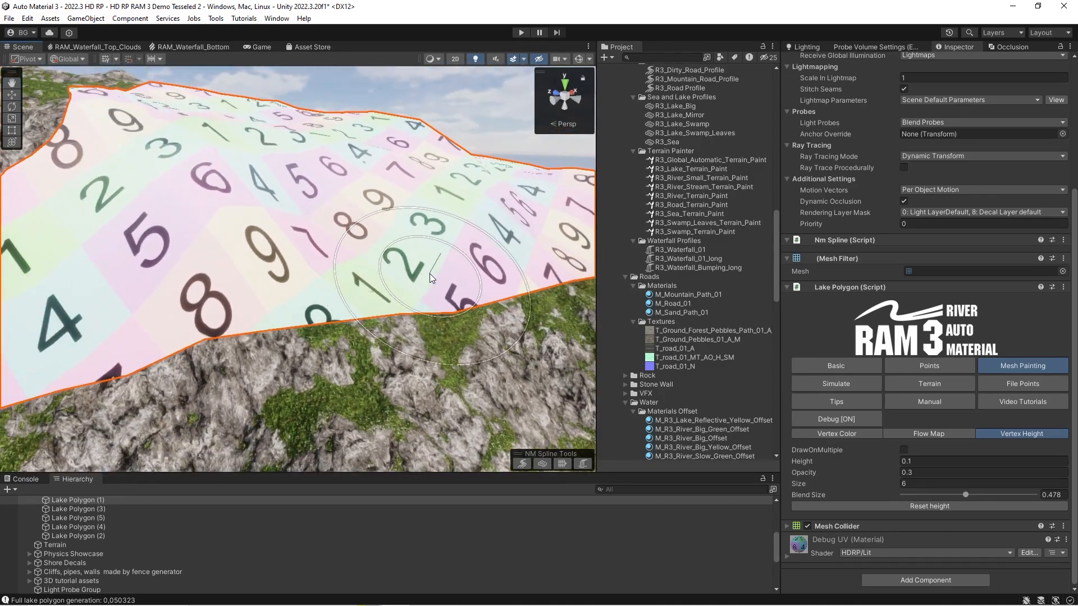
mouse_move(328, 296)
right_mouse_down()
mouse_move(406, 298)
mouse_move(465, 264)
right_mouse_up()
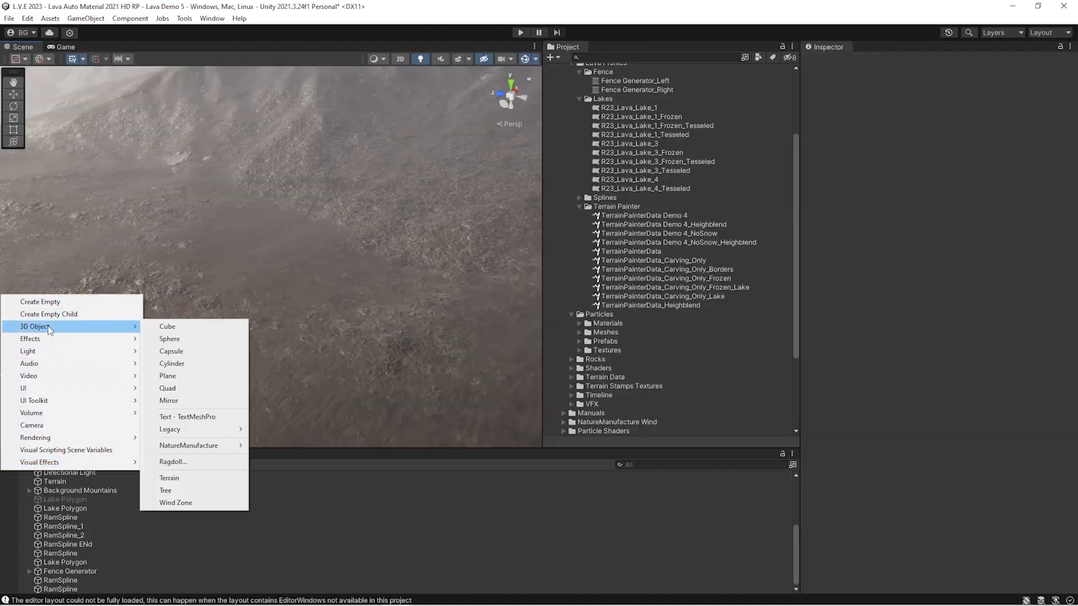
In the lava demo scene, create a Lake Polygon and outline it with points on the rocky ground
left_click(148, 332)
left_click(197, 418, "ctrl")
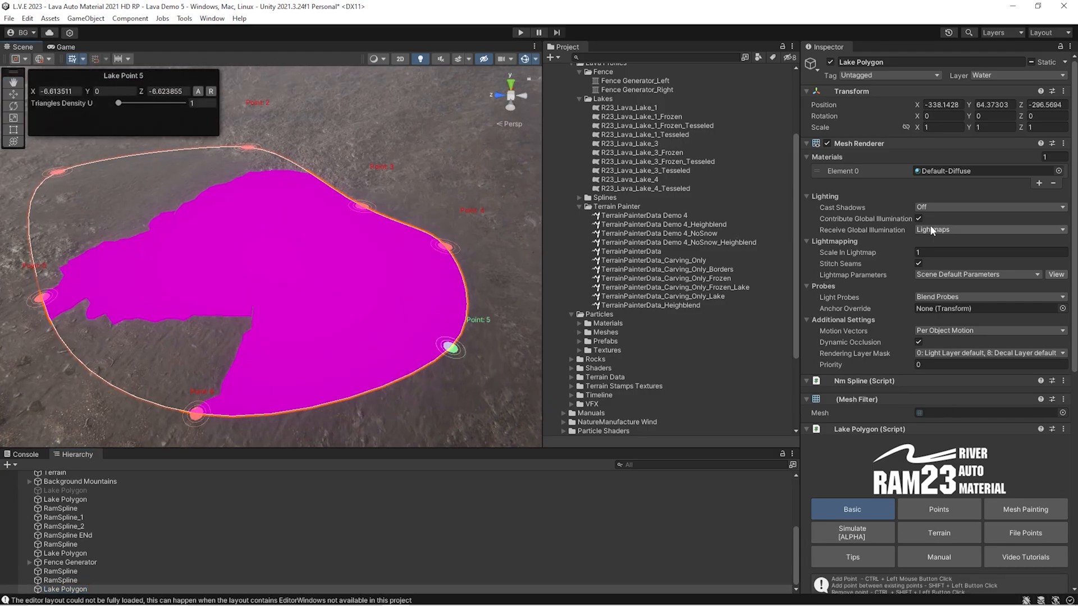
scroll(932, 230, "down", 8)
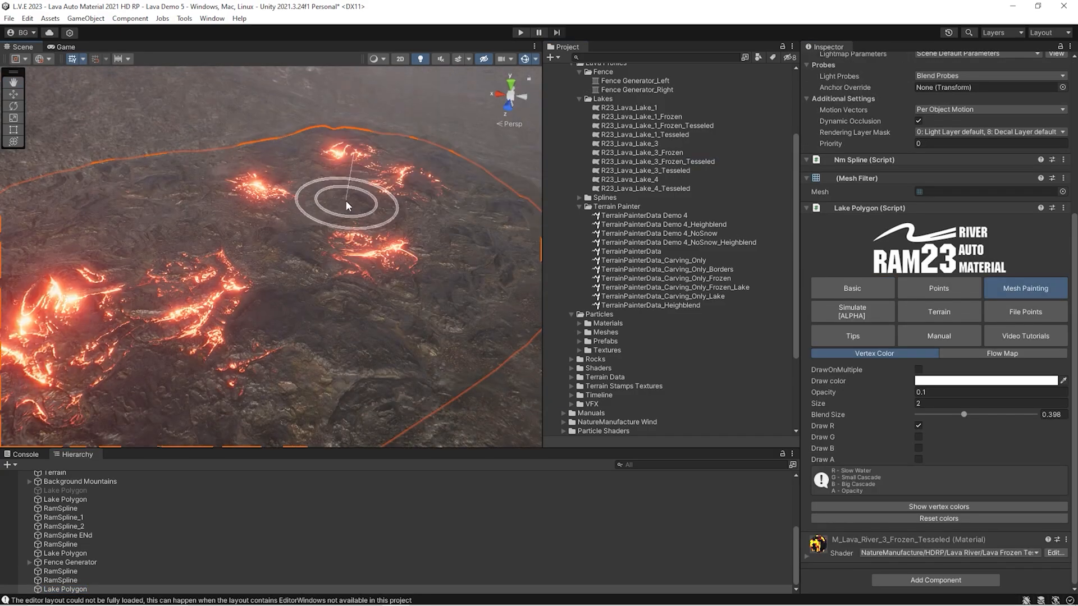
Open the lava lake's vertex draw color and adjust the directional light's X rotation
mouse_move(348, 199)
right_mouse_down()
mouse_move(204, 244)
mouse_move(357, 202)
mouse_move(382, 248)
mouse_move(449, 281)
right_mouse_up()
left_click(927, 380)
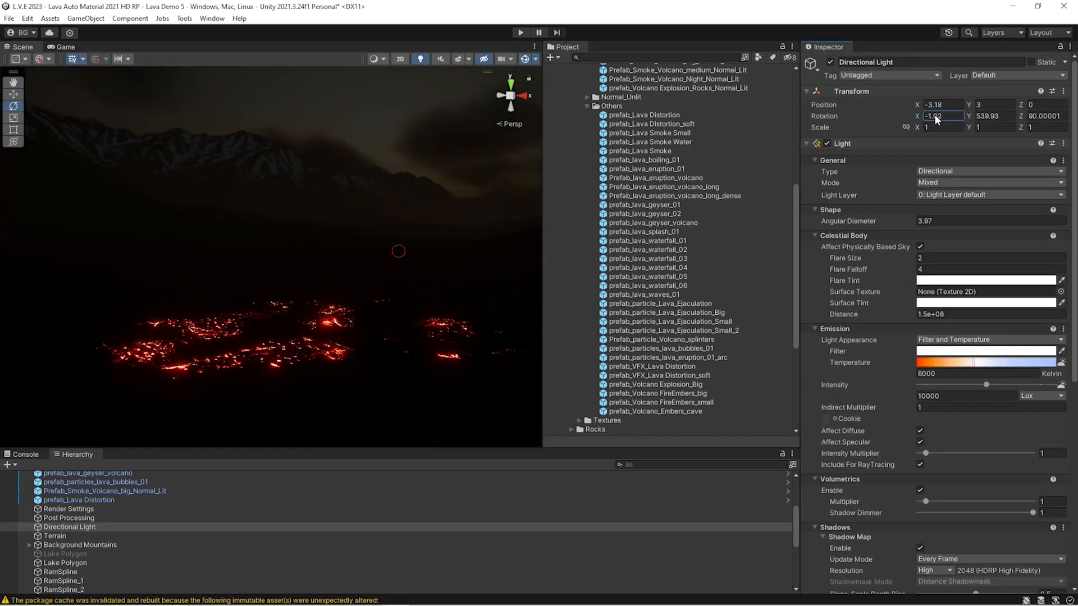
left_click_drag(936, 119, 151, 115)
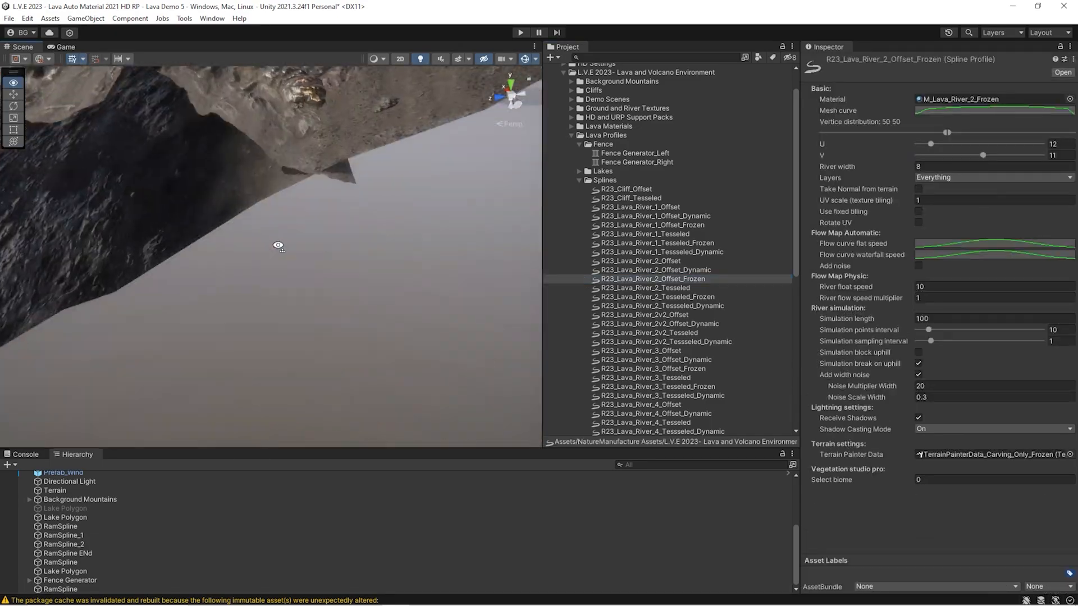
right_click_drag(278, 246, 235, 292)
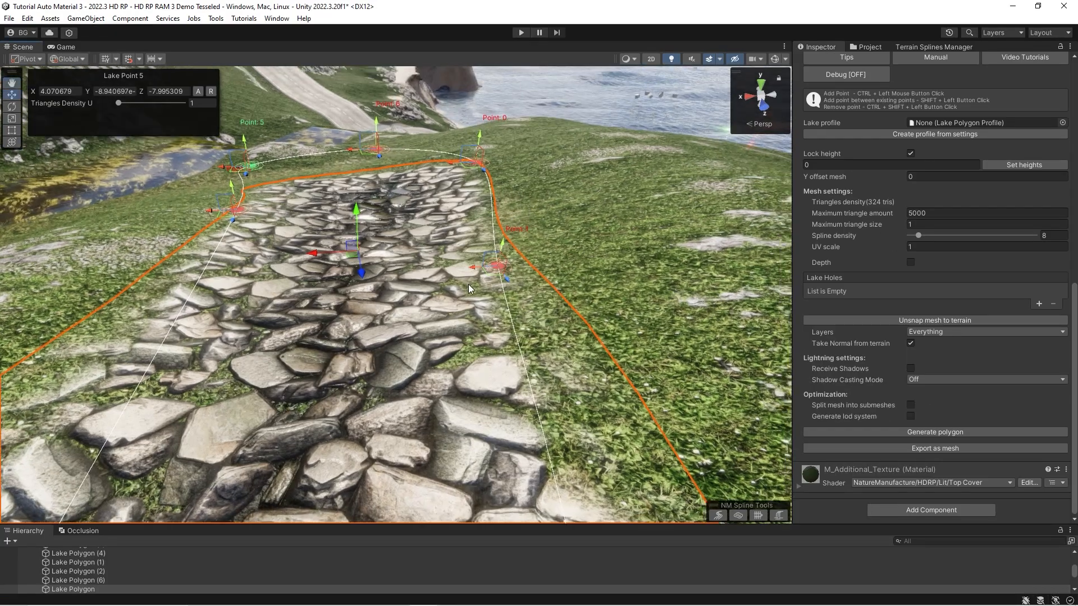
Move two control points of the stone-textured lake polygon outward to widen the stone area on the grass
left_click_drag(473, 268, 685, 215)
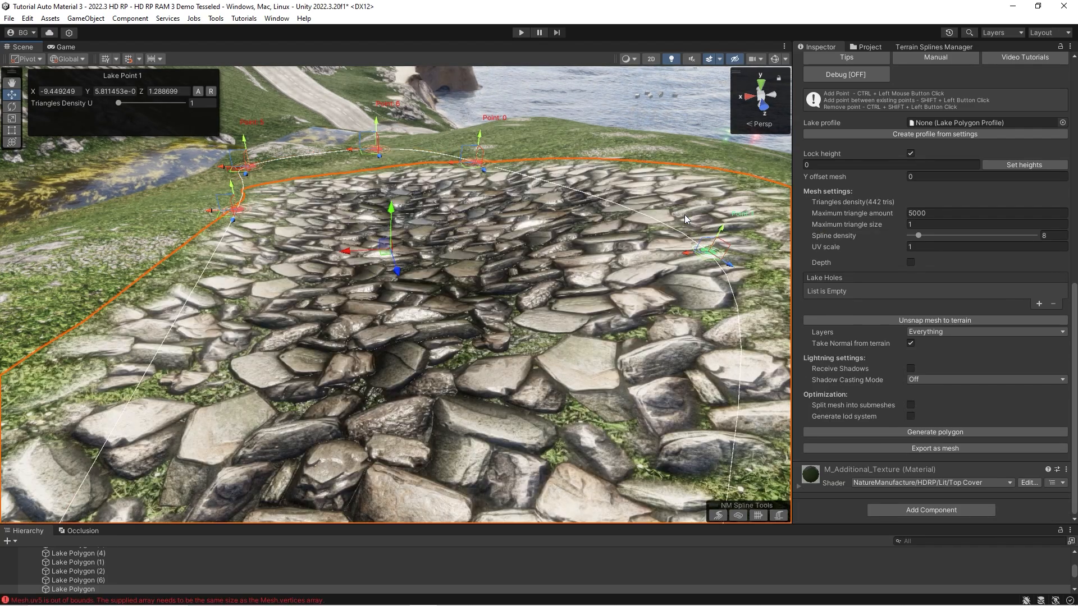
right_click_drag(189, 276, 329, 259)
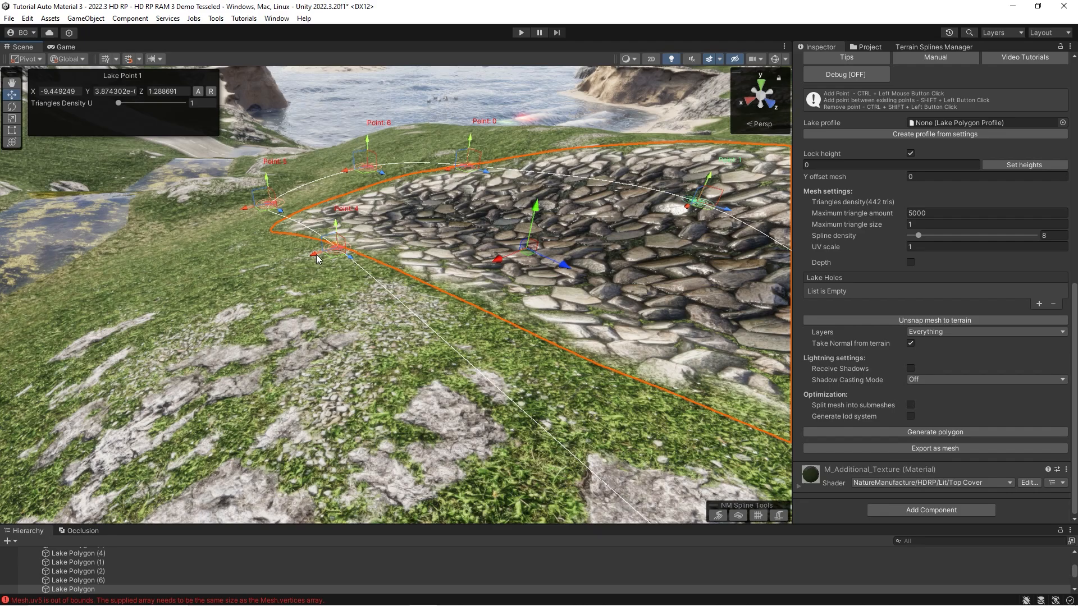
left_click_drag(317, 258, 133, 314)
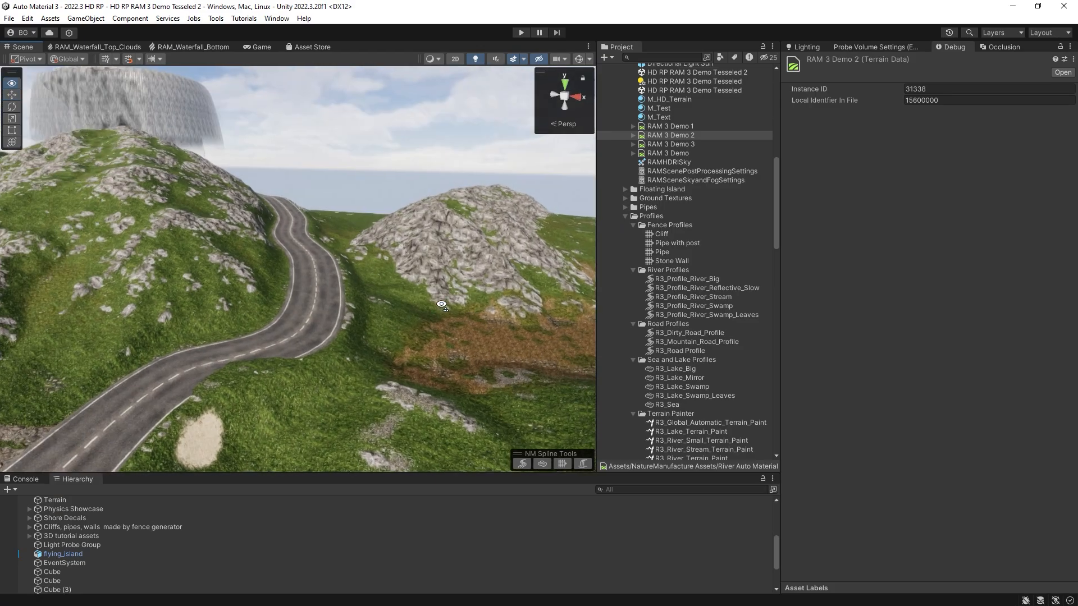
Duplicate the mountain lake polygon and move the copy along the X axis to about X 113.67
right_click_drag(333, 294, 264, 255)
left_click(264, 255)
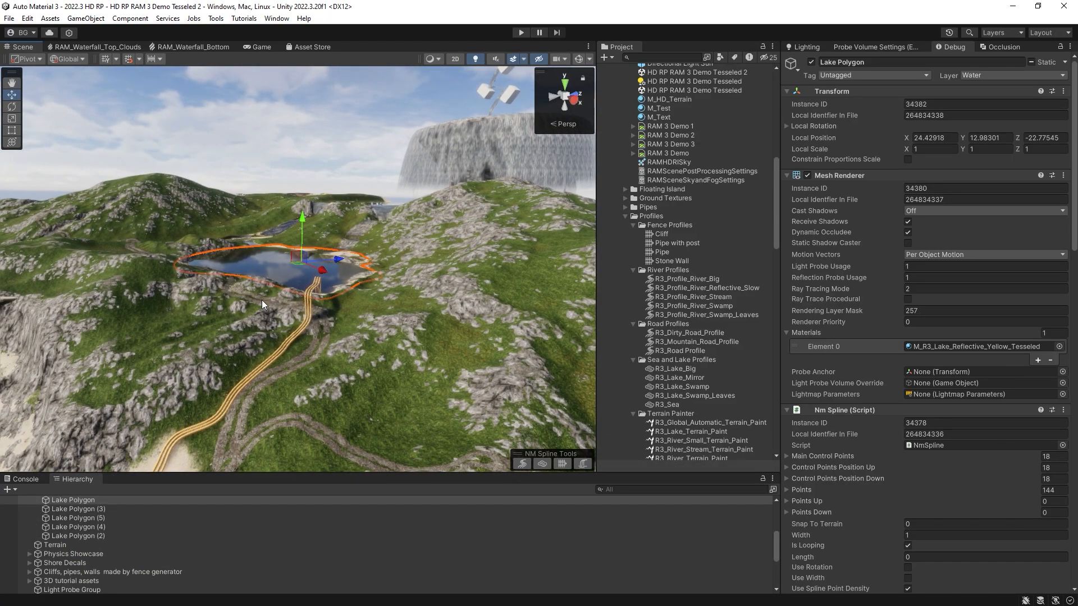
key("ctrl+d")
left_click_drag(321, 270, 623, 435)
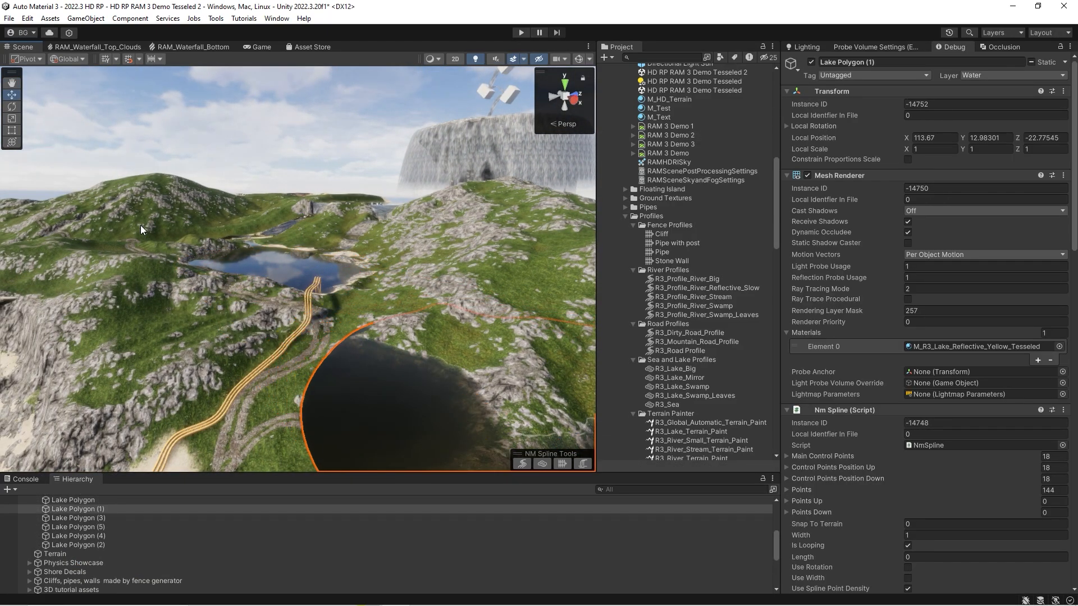
Move the duplicated lake over the rocky hillside beside the road, to about X 177.18 and Z 3
key("f")
left_click_drag(206, 248, 444, 181)
right_click_drag(443, 181, 302, 249)
key("e")
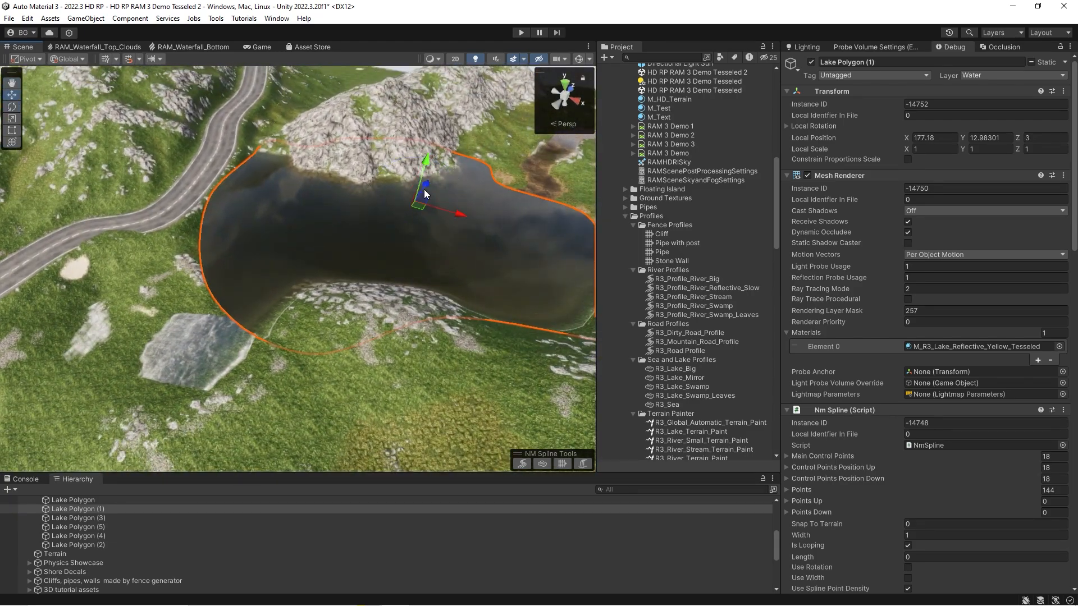
Switch the inspector from debug mode back to normal mode for the duplicated lake polygon
scroll(867, 281, "down", 12)
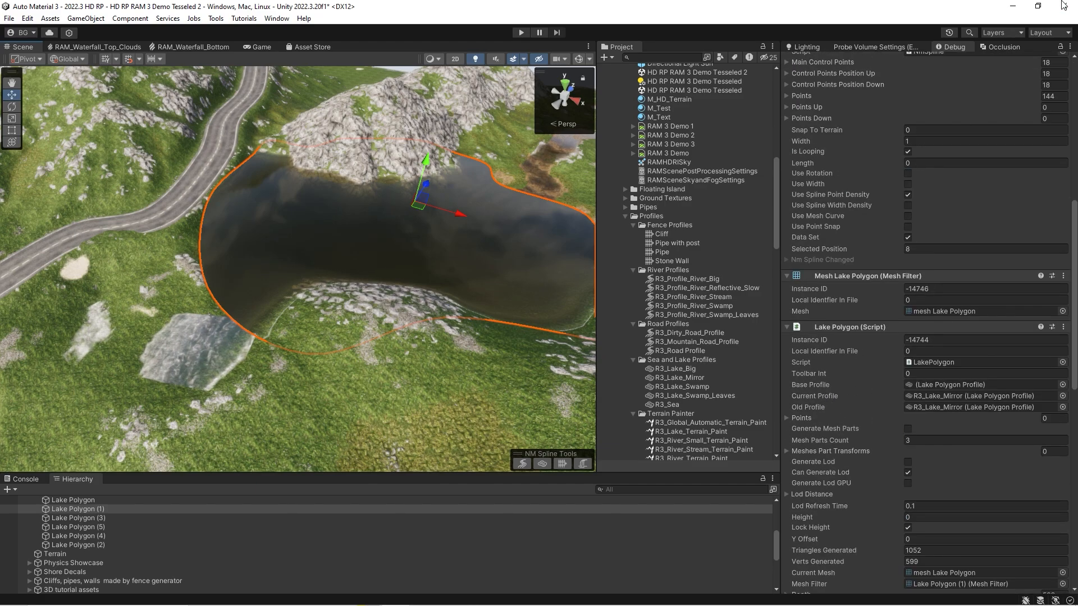
left_click(1068, 47)
left_click(962, 89)
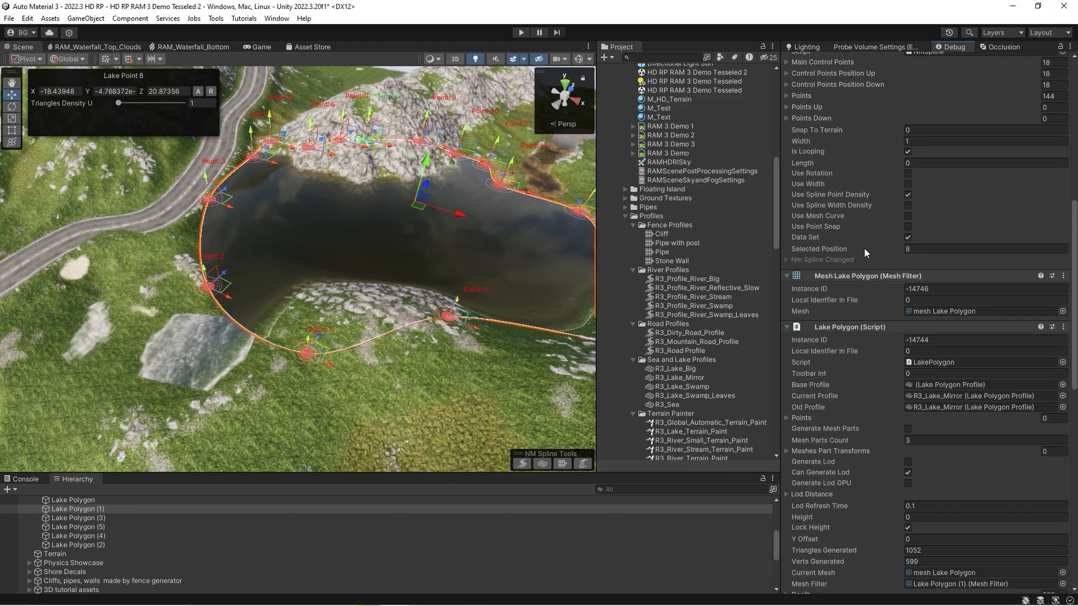
Move four control points on the duplicated lake's near and road-facing shore inward to reshape the outline away from the road
left_click_drag(216, 285, 247, 257)
left_click_drag(230, 207, 257, 216)
left_click_drag(275, 164, 302, 186)
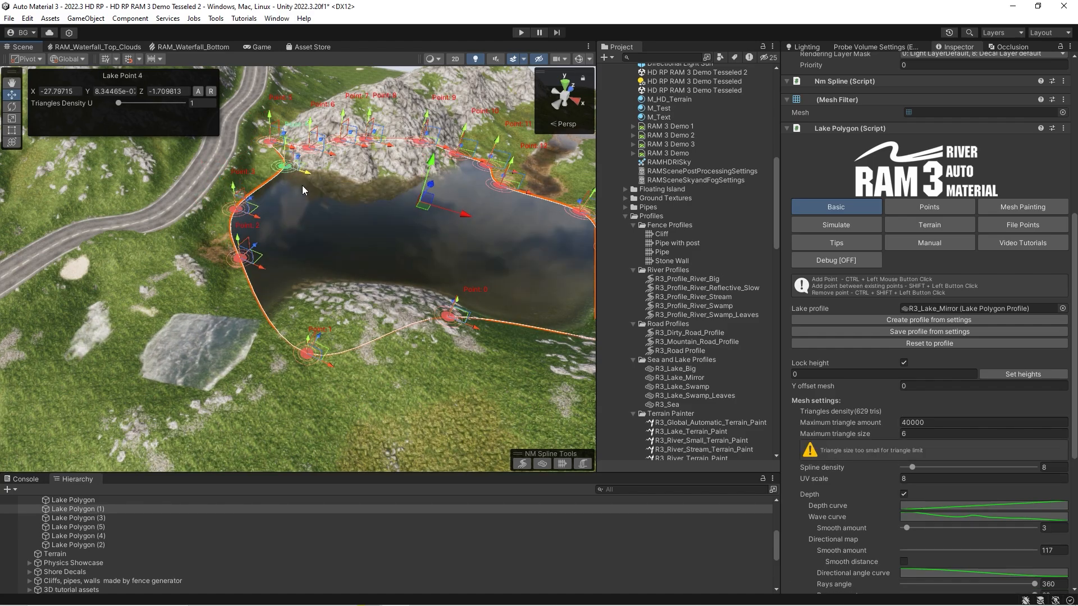
left_click_drag(318, 338, 471, 251)
right_click_drag(471, 250, 462, 245)
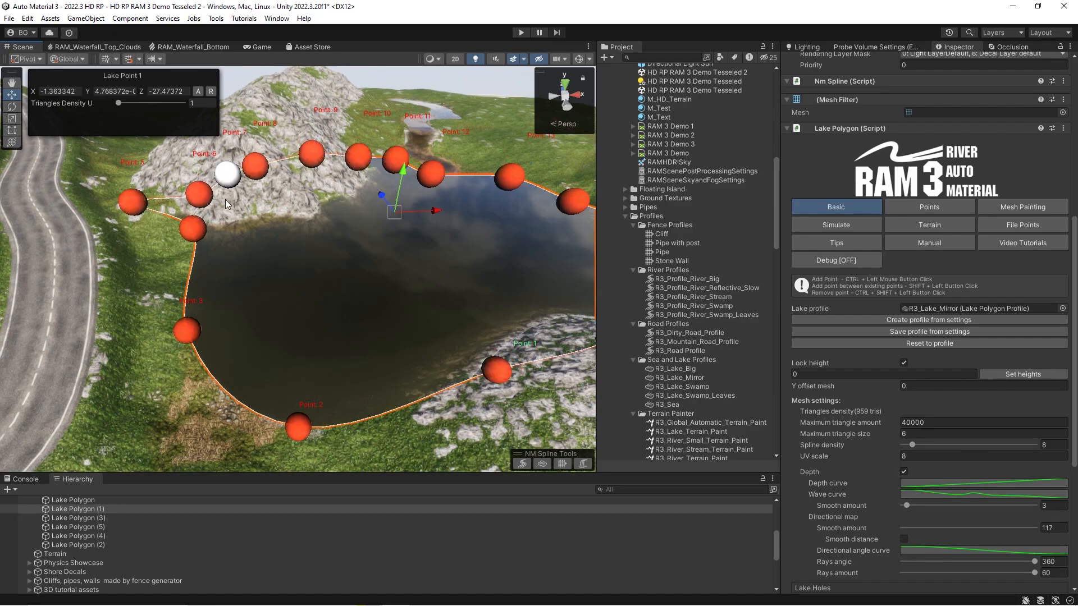
Remove the duplicated lake's surplus control points that lie on the rocky hill
left_click(255, 166, "ctrl+shift")
left_click(312, 153, "ctrl+shift")
left_click(199, 194, "ctrl+shift")
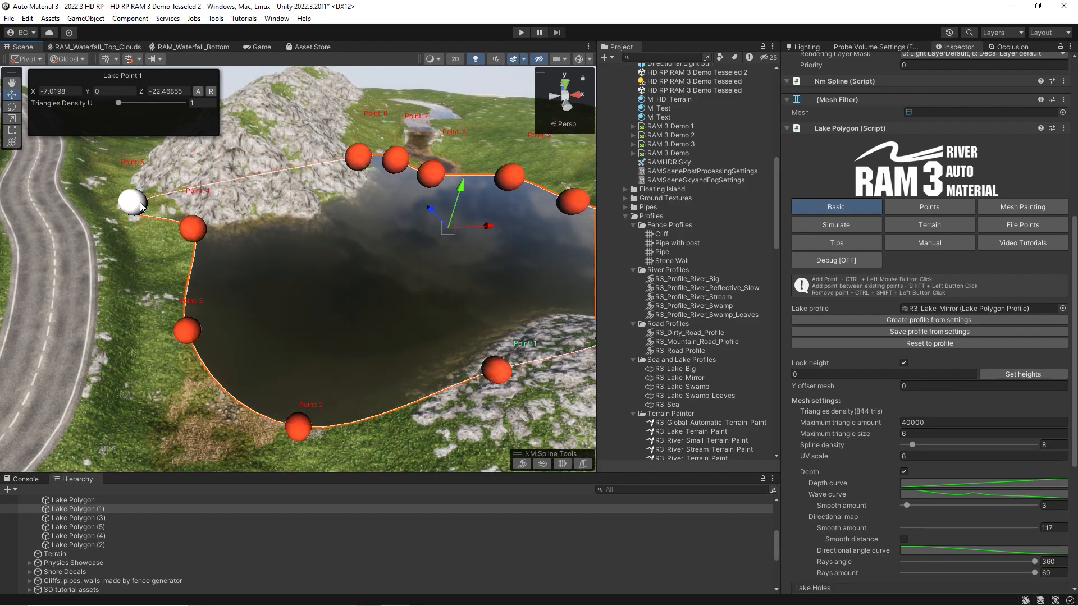
left_click(133, 202, "ctrl+shift")
Open the duplicated lake's terrain settings and locate its R3_Lake_Terrain_Paint profile among the project's terrain painter profiles
left_click(917, 226)
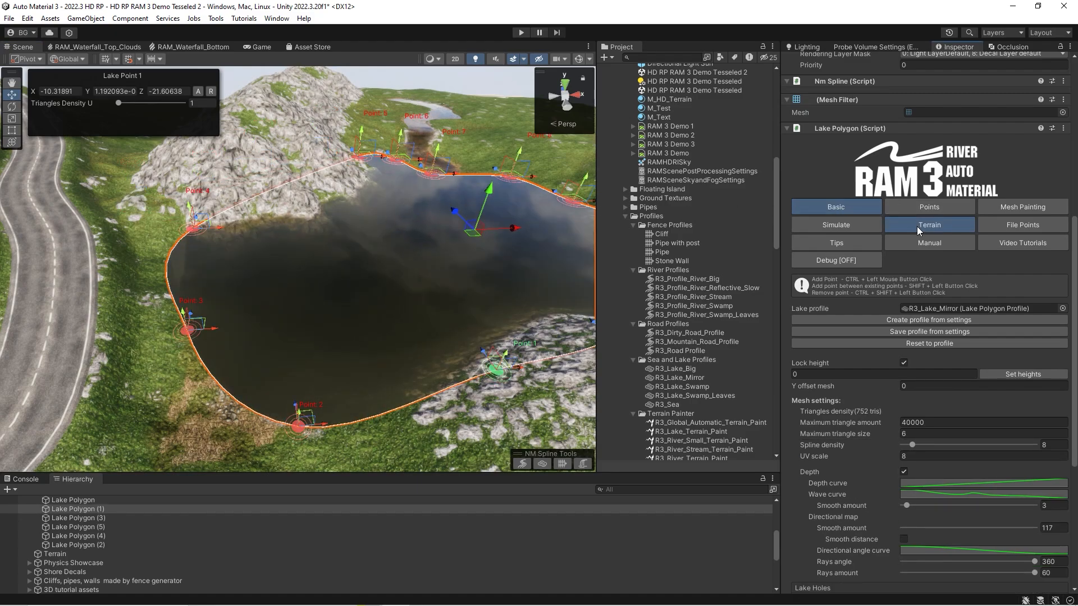
left_click_drag(329, 312, 338, 291, "alt")
right_click_drag(337, 292, 283, 317)
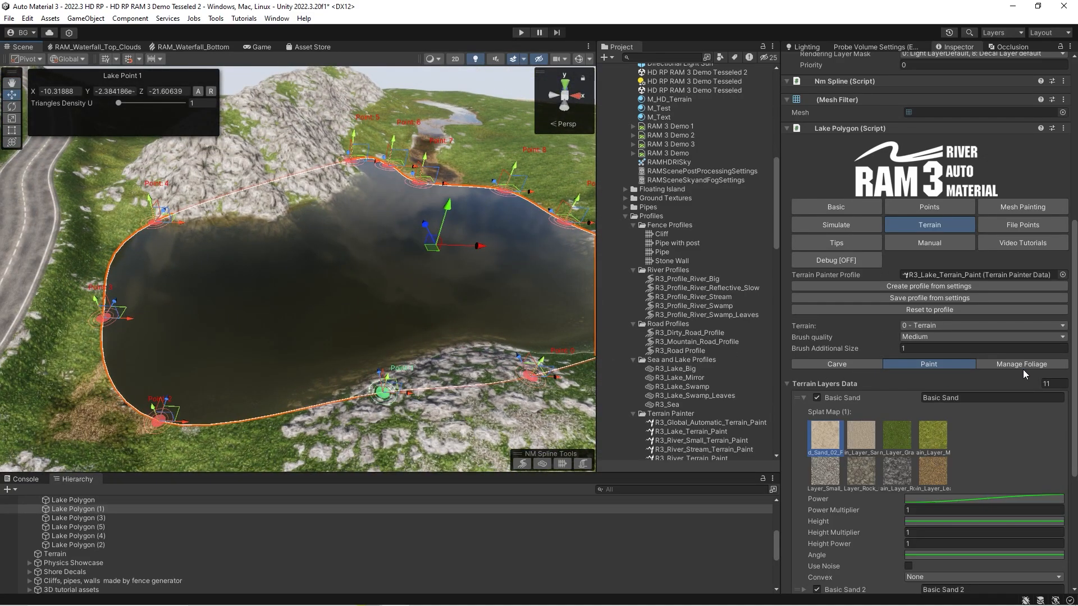
left_click_drag(426, 332, 500, 352, "alt")
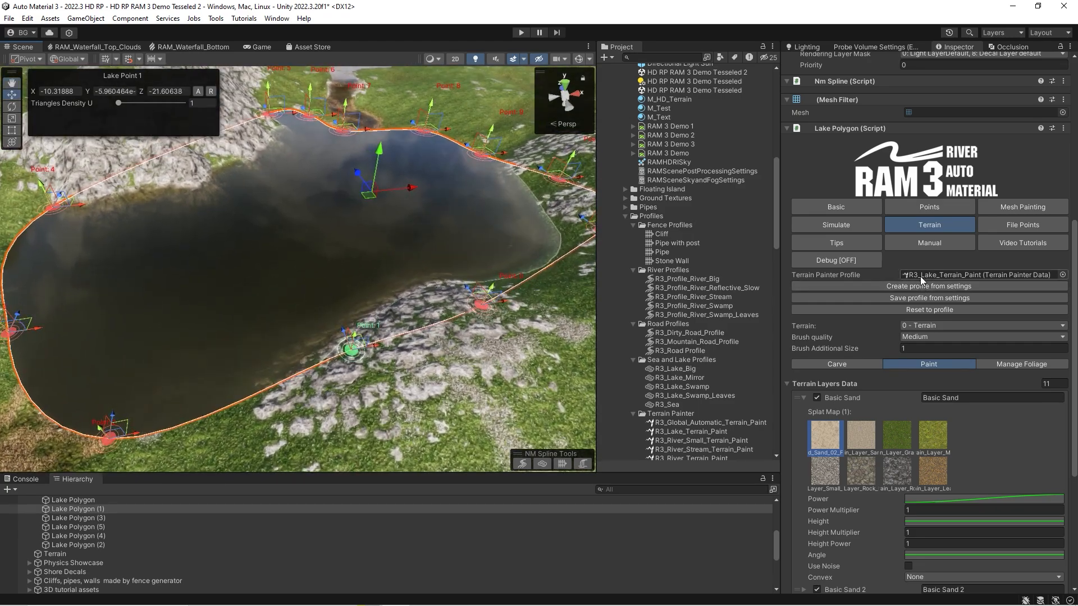
scroll(695, 413, "down", 5)
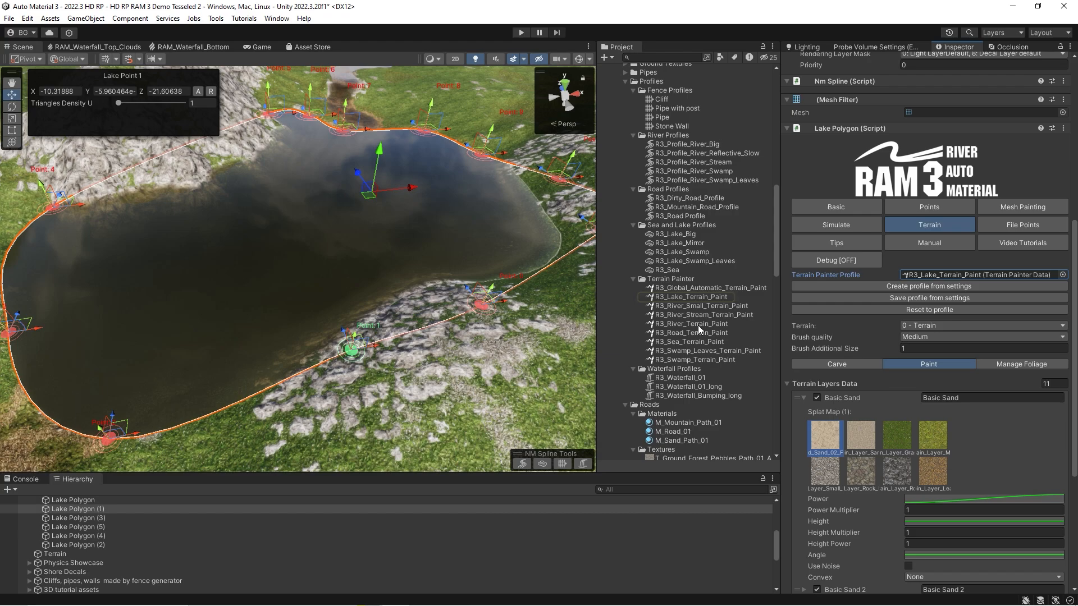
left_click_drag(325, 312, 287, 284, "alt")
right_click_drag(287, 284, 290, 280)
Show the terrain carve preview for the duplicated lake and turn off its carve noise
key("w")
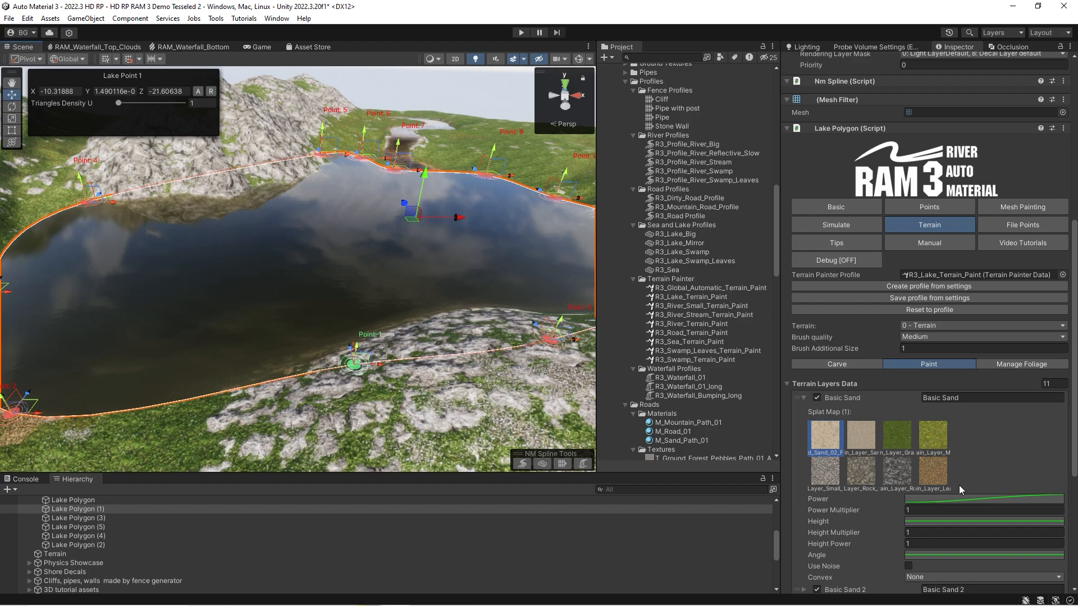
right_click_drag(247, 288, 449, 359)
left_click(836, 365)
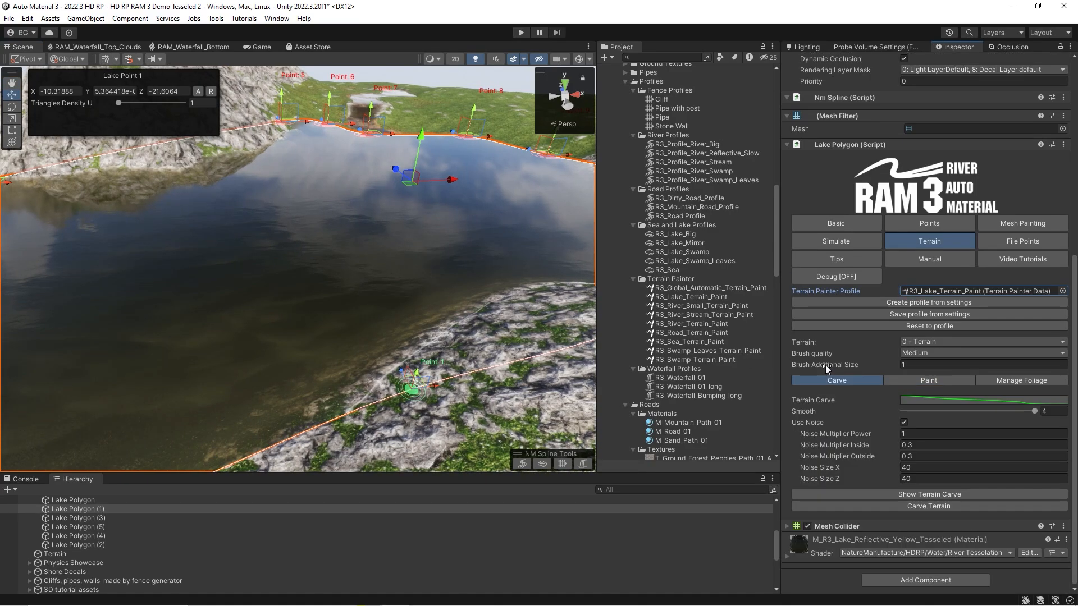
right_click_drag(296, 301, 299, 297)
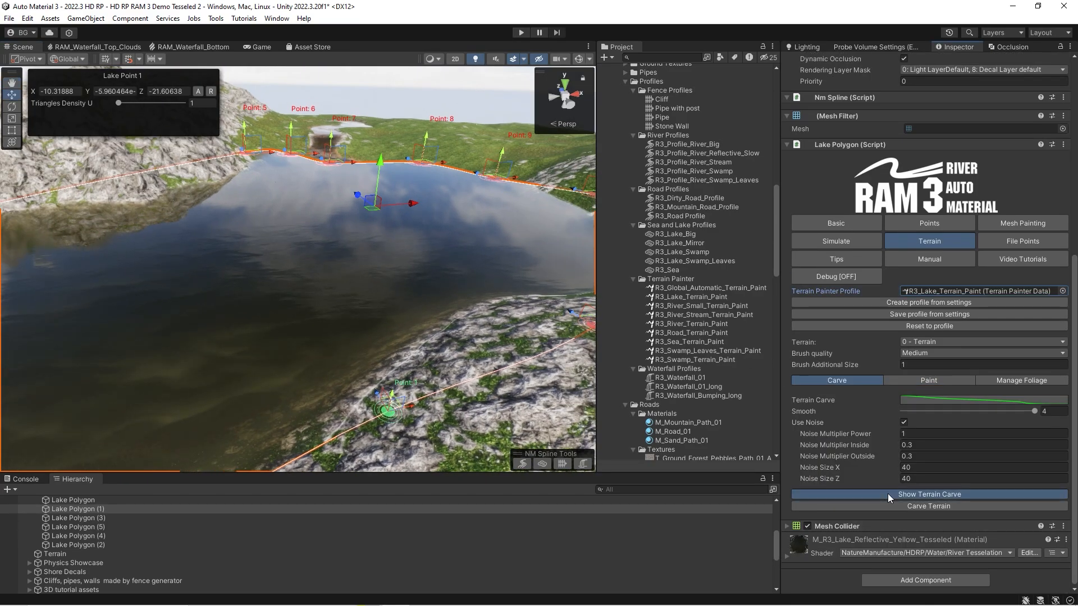
right_click_drag(391, 309, 461, 293)
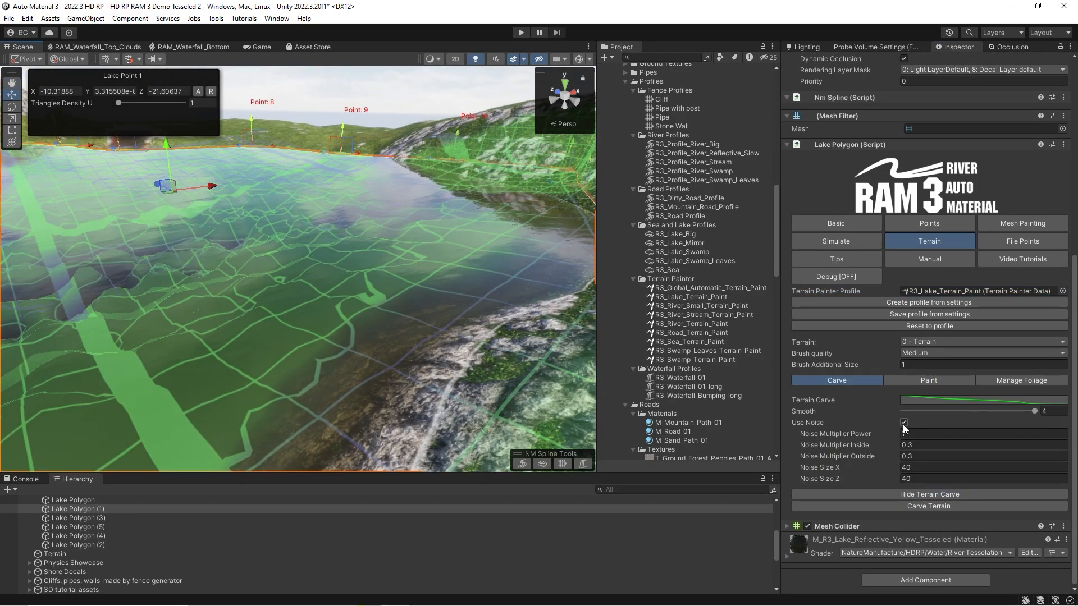
left_click(903, 422)
right_click_drag(313, 332, 381, 200)
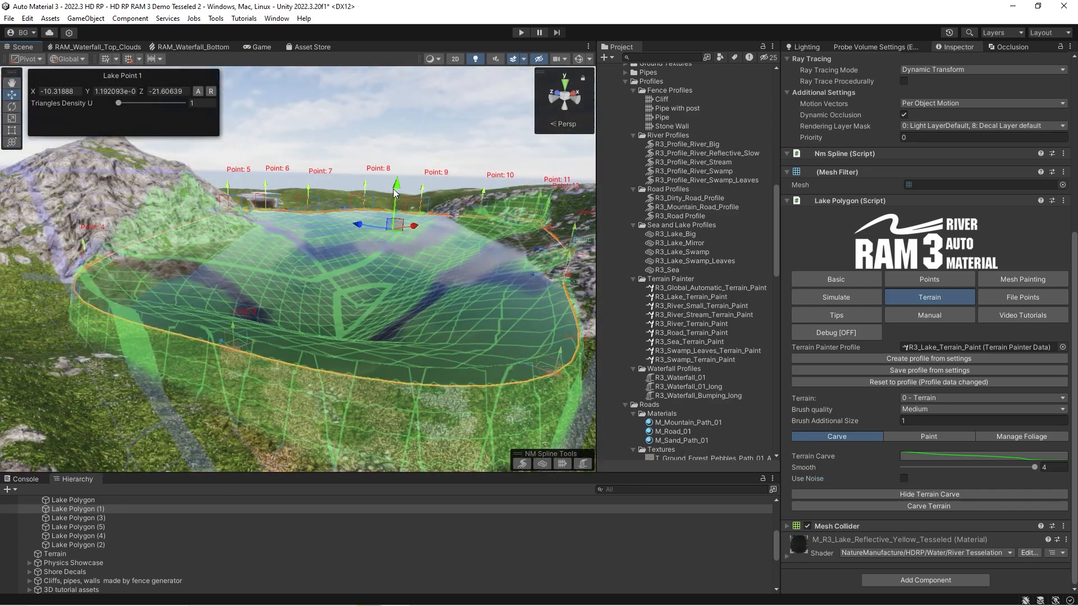
Adjust the duplicated lake's height by lowering it along the Y axis and refresh the terrain carve preview
left_click_drag(395, 194, 393, 213)
left_click(928, 494)
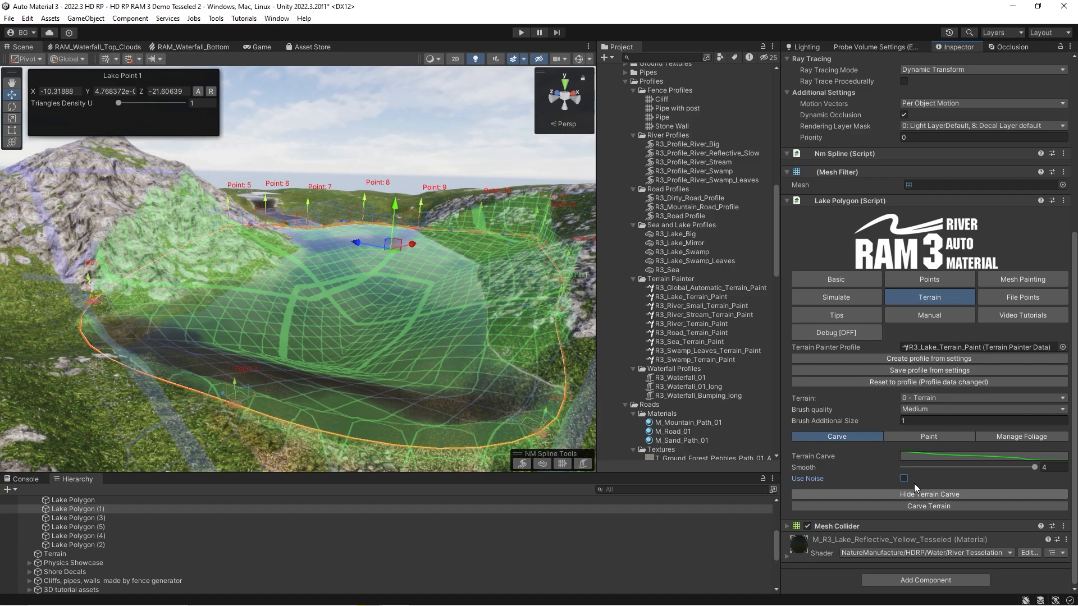
right_click_drag(359, 269, 382, 281)
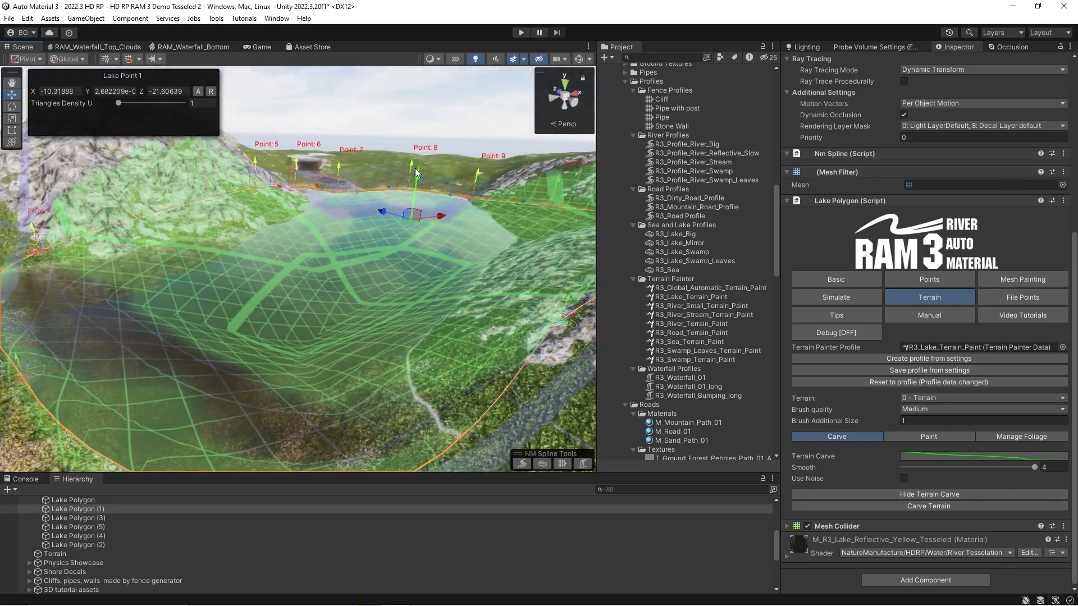
left_click(858, 497)
left_click(859, 502)
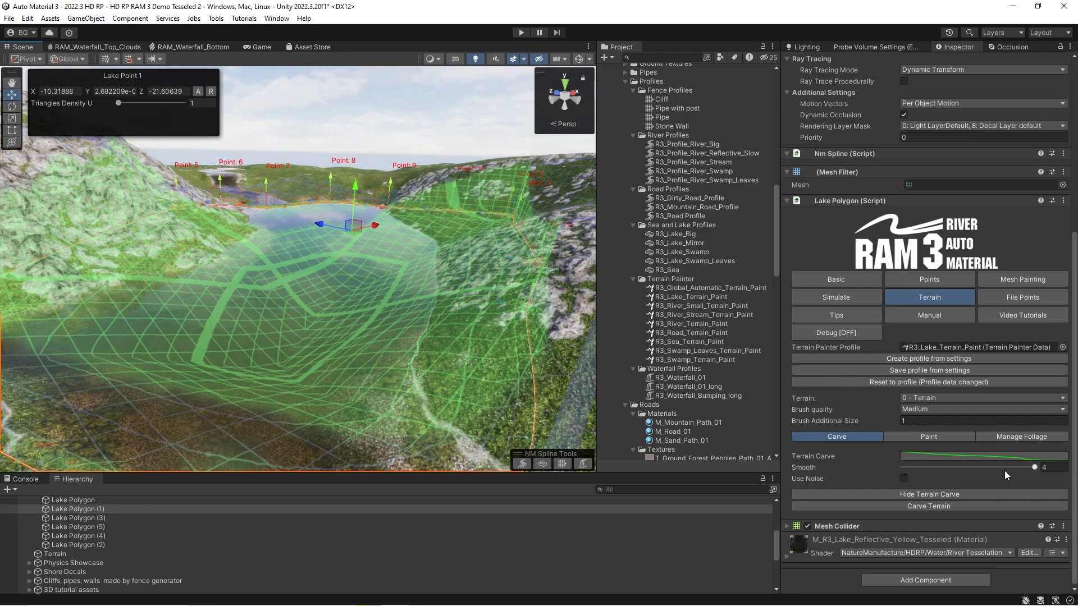
Try a lower carve Smooth value, restore it to 4, and set the Brush Additional Size to 10
left_click_drag(1006, 467, 815, 460)
left_click_drag(886, 467, 1072, 473)
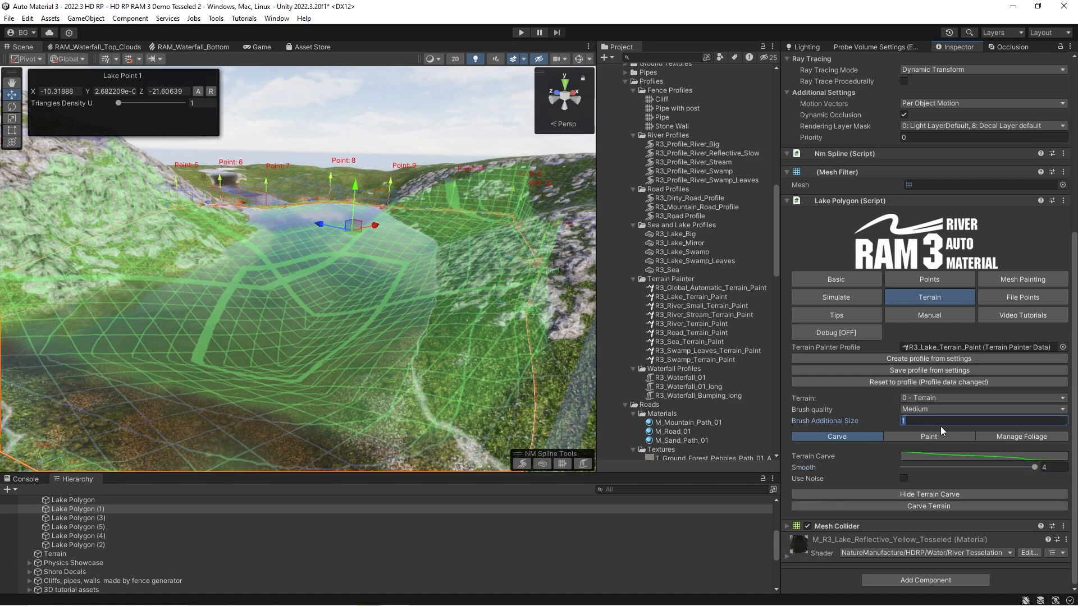
type("1")
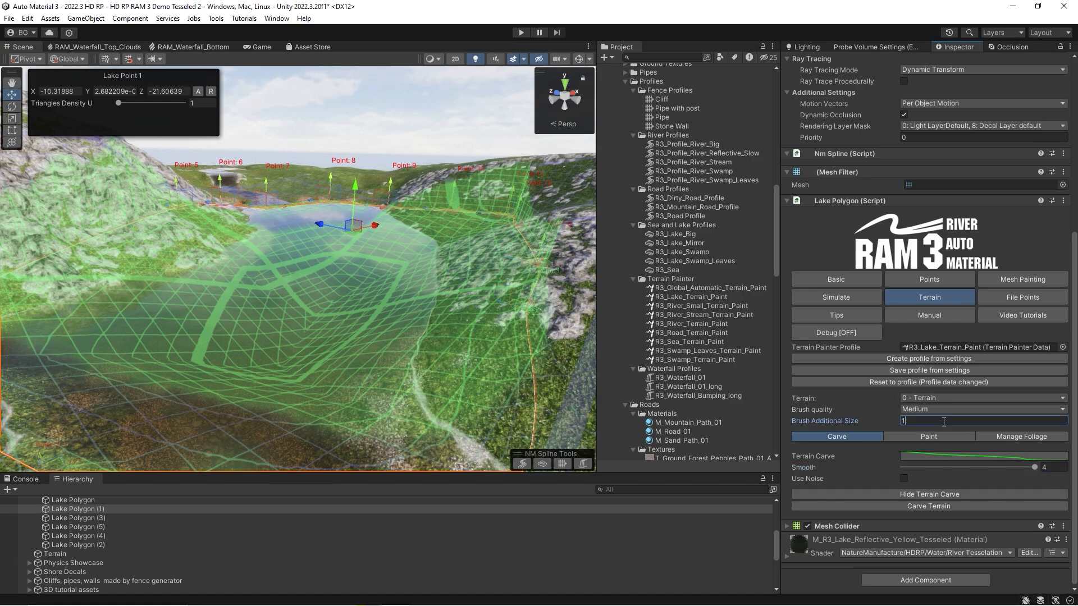
type("0")
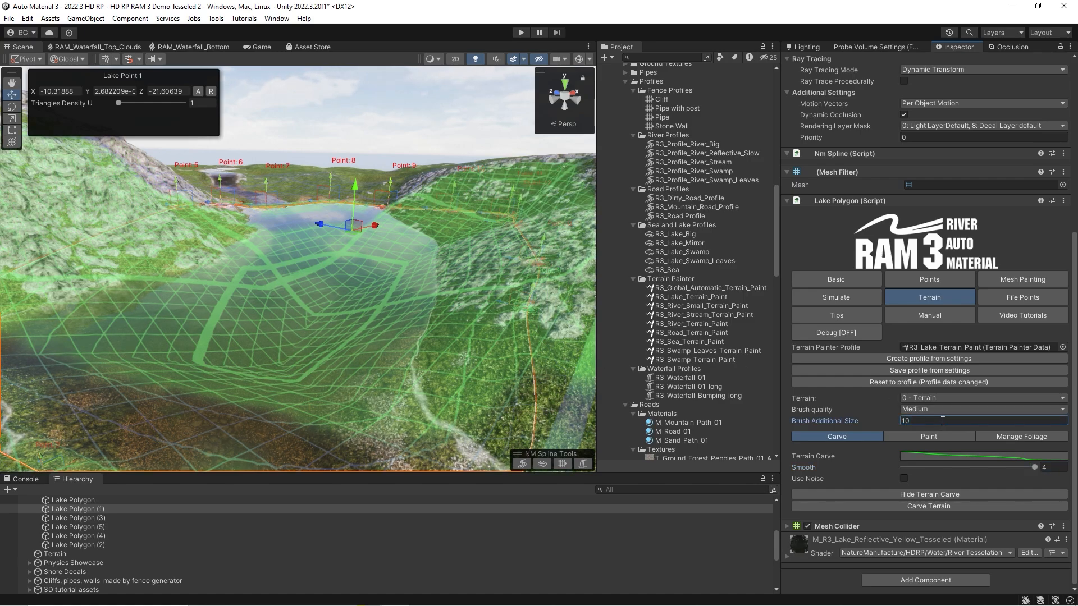
mouse_move(303, 303)
right_mouse_down()
mouse_move(336, 311)
mouse_move(225, 317)
mouse_move(252, 348)
right_mouse_up()
mouse_move(1035, 467)
left_mouse_down()
mouse_move(859, 467)
mouse_move(1038, 468)
left_mouse_up()
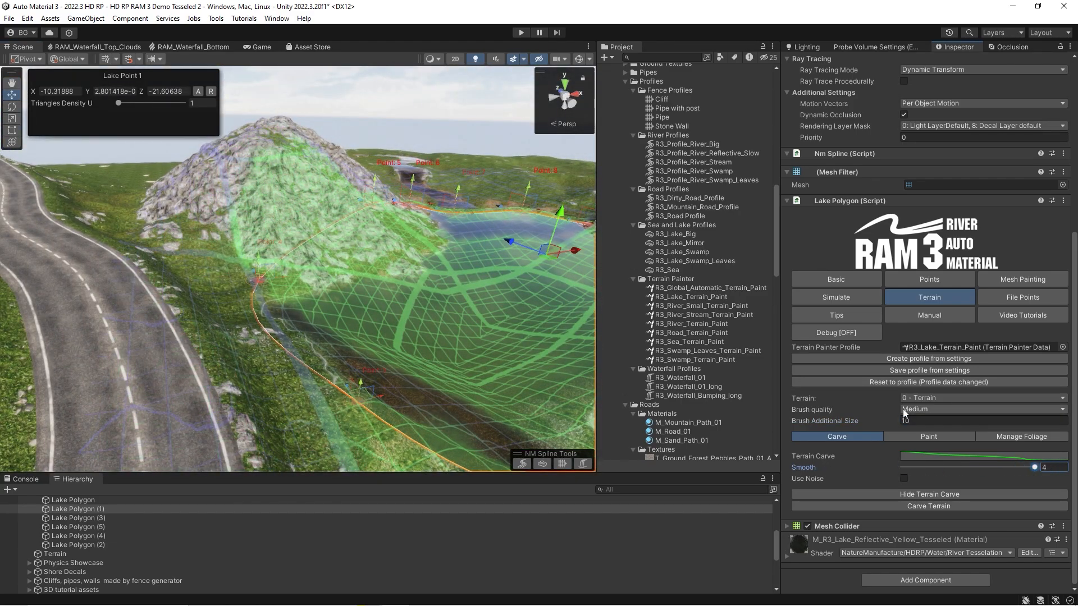
Try a Brush Additional Size of 100 on the carve preview and return it to 10, keeping Smooth at 4
left_click(941, 422)
type("100")
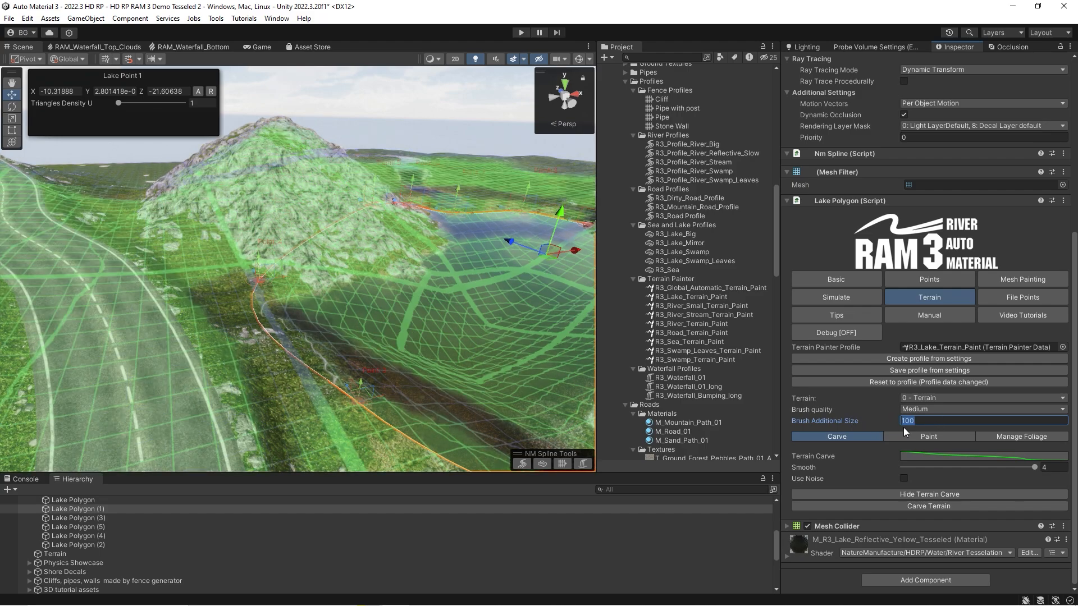
type("1")
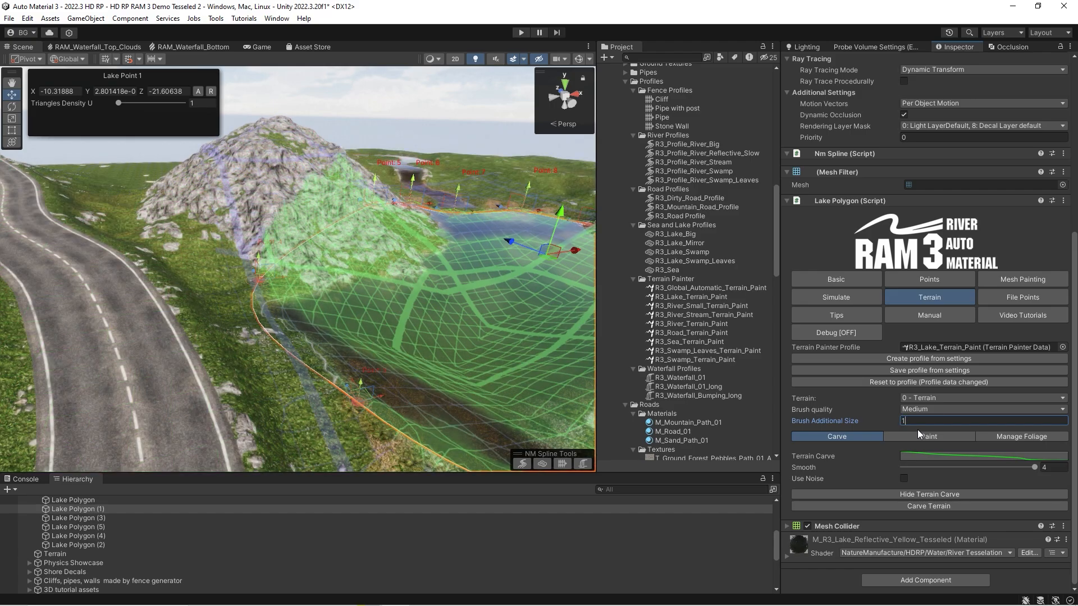
type("0")
mouse_move(430, 318)
right_mouse_down()
mouse_move(646, 336)
mouse_move(864, 392)
mouse_move(916, 425)
right_mouse_up()
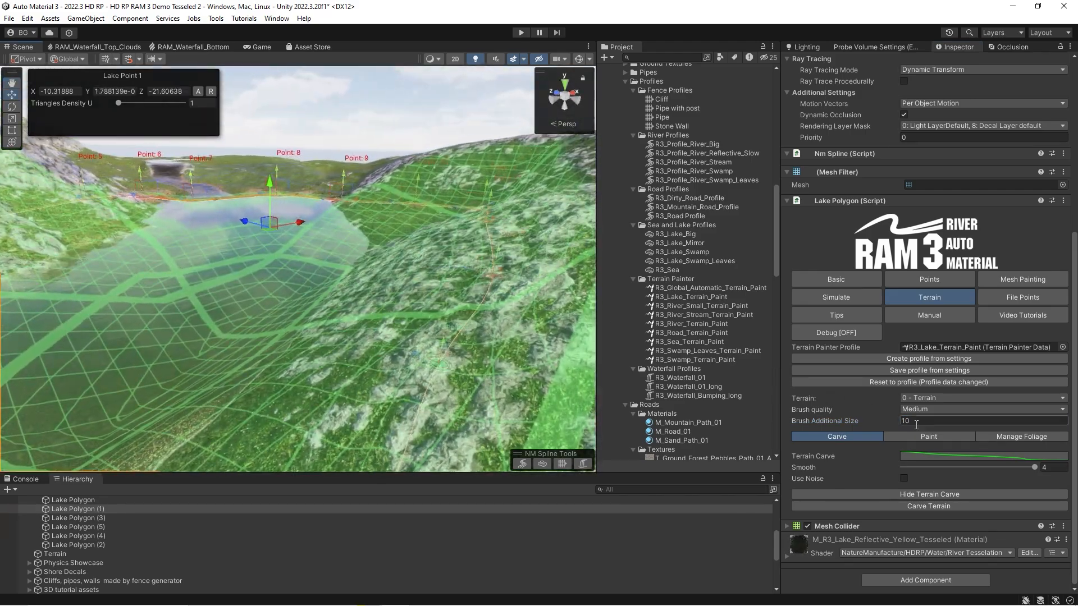
mouse_move(1022, 467)
left_mouse_down()
mouse_move(844, 464)
mouse_move(1038, 467)
left_mouse_up()
Examine the carve preview below the water and the first key of the Terrain Carve curve
right_click_drag(329, 258, 264, 230)
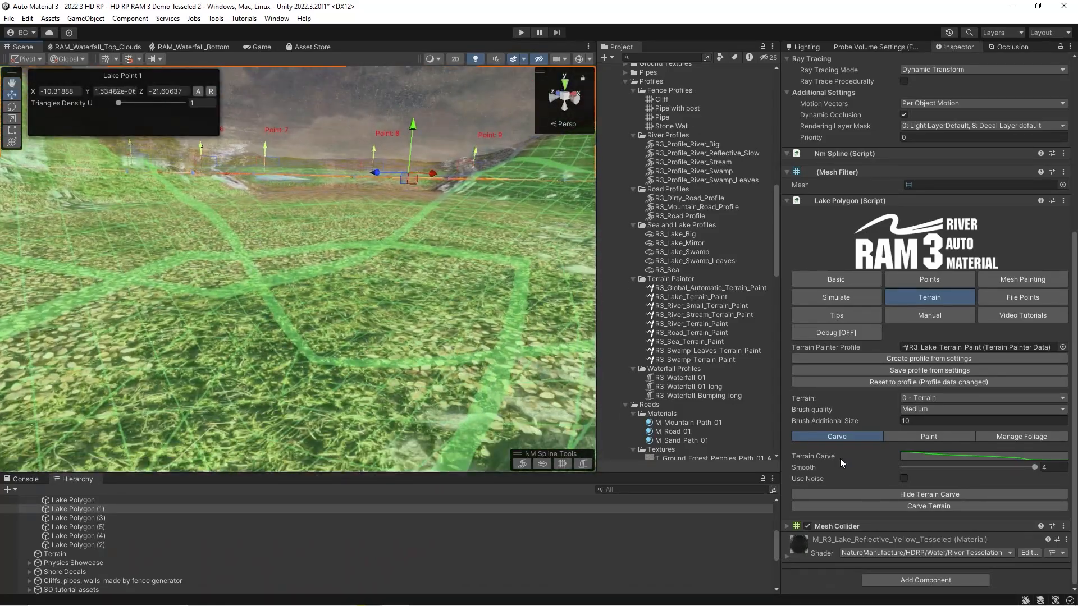
right_click_drag(356, 275, 607, 373)
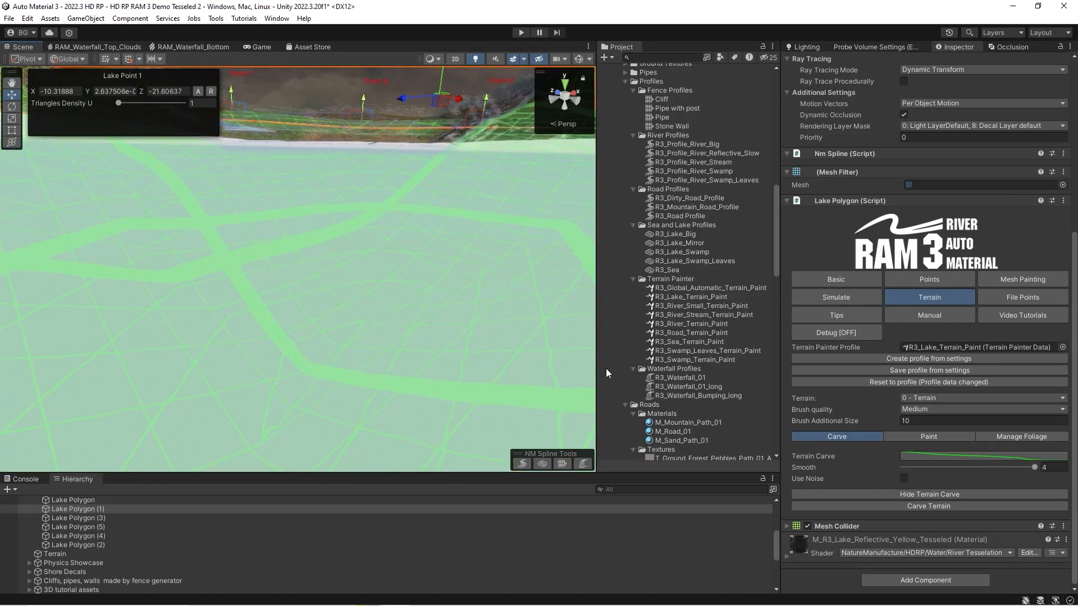
left_click(922, 457)
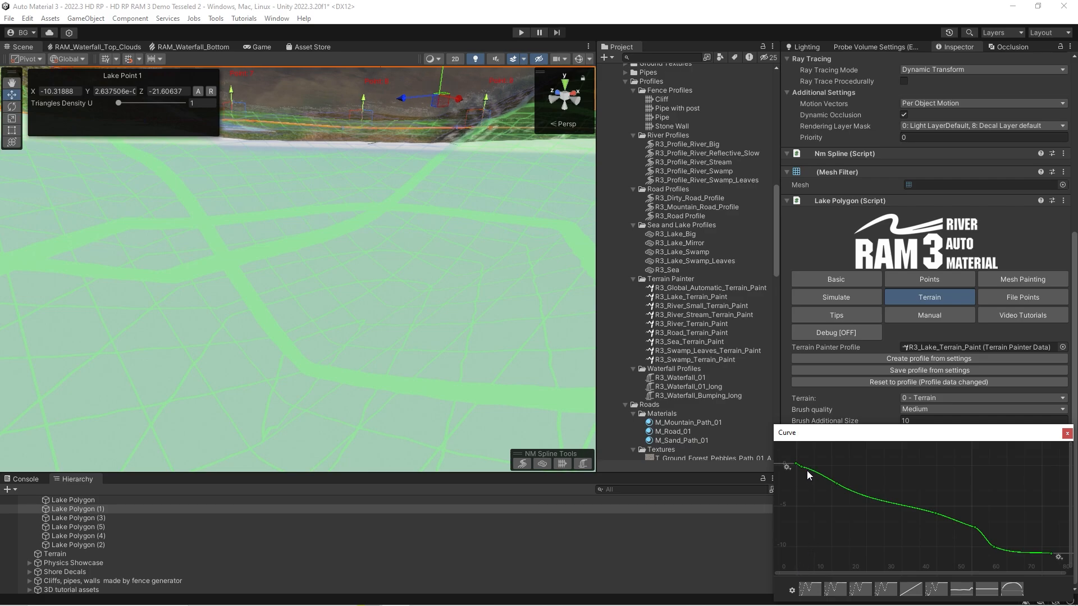
scroll(808, 470, "up", 4)
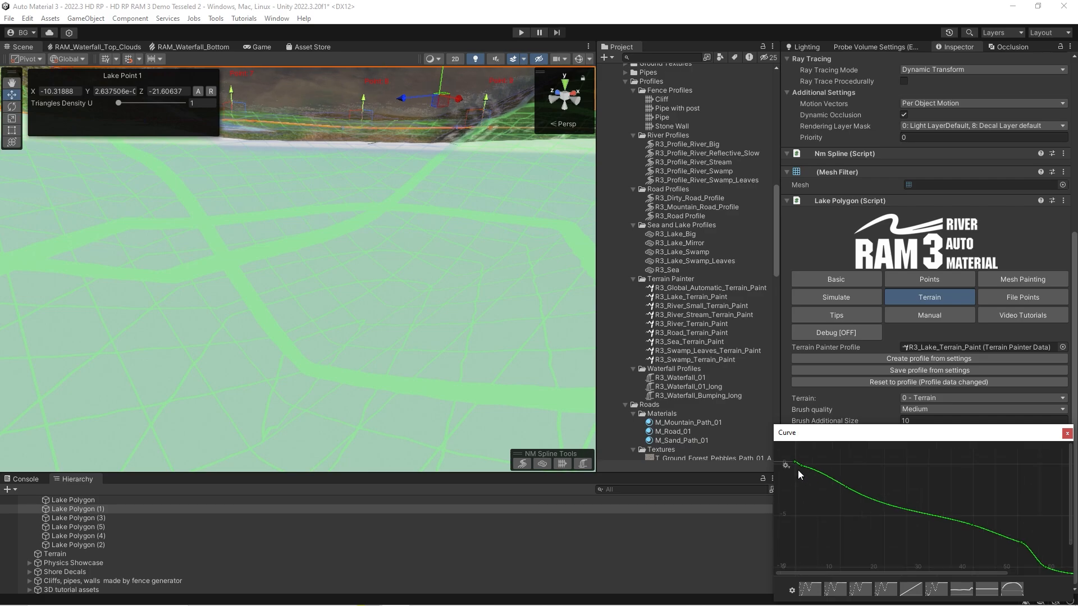
middle_click_drag(799, 476, 887, 504)
scroll(888, 501, "up", 15)
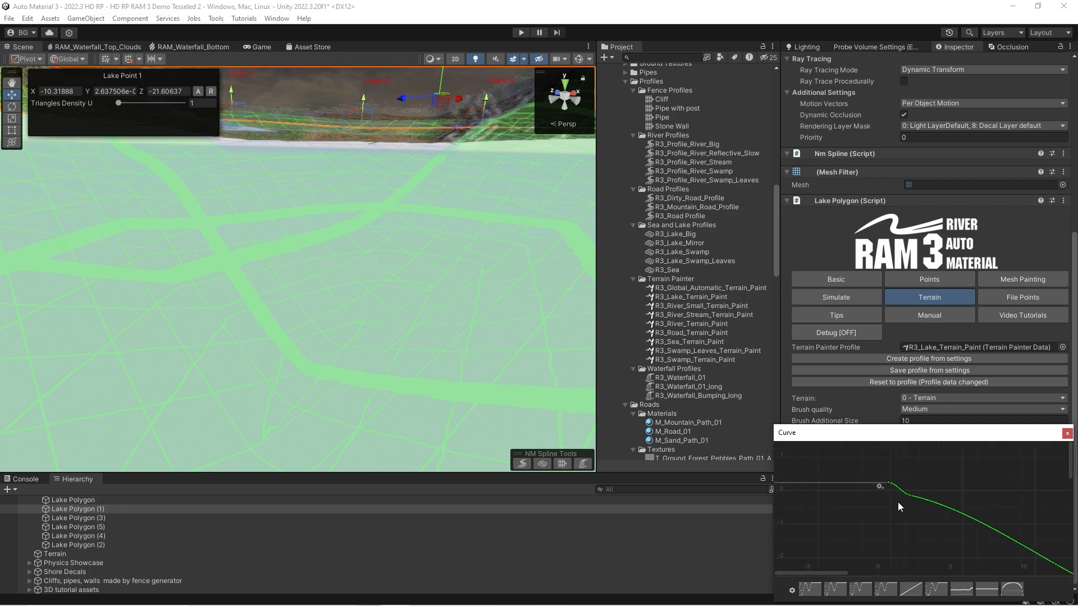
scroll(890, 478, "up", 6)
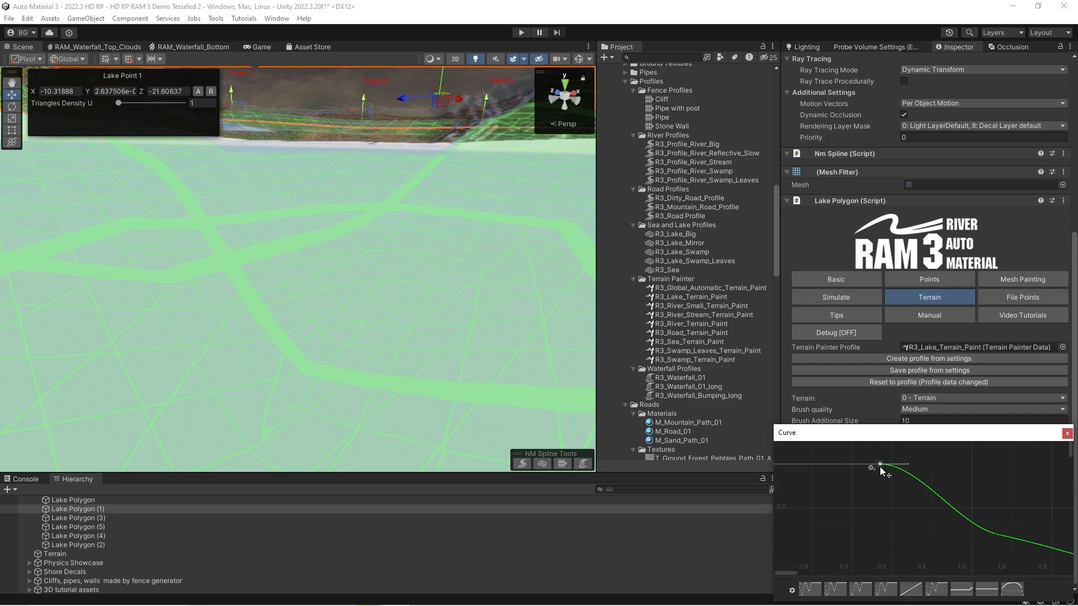
right_click(880, 467)
left_click(894, 483)
left_click(1067, 434)
Try carve noise on the lake's terrain preview and turn it off again
key("s")
mouse_move(366, 342)
right_mouse_down()
mouse_move(350, 323)
mouse_move(362, 336)
right_mouse_up()
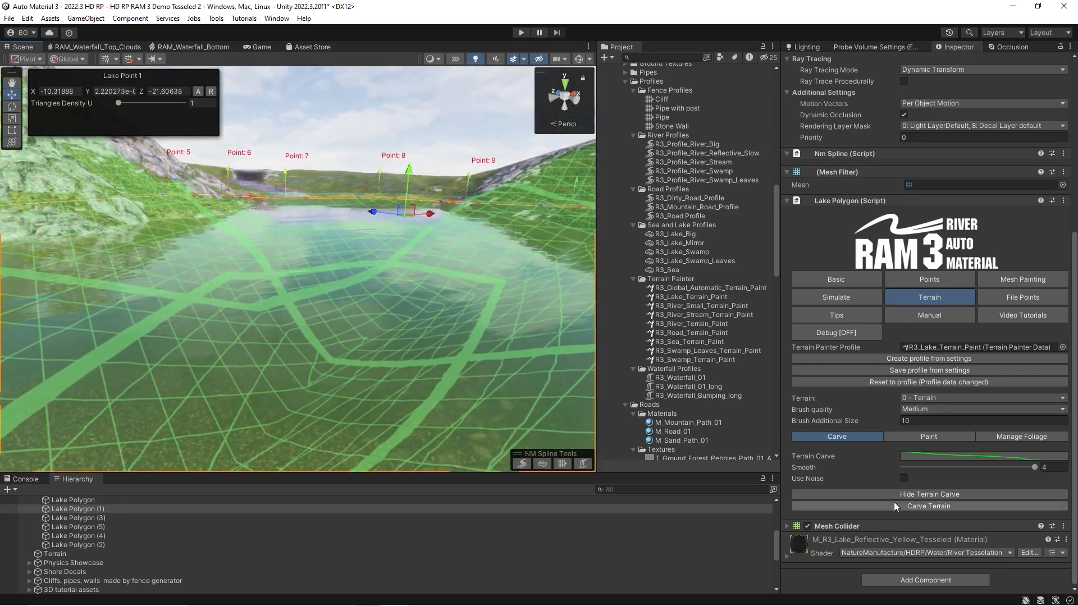
left_click(905, 478)
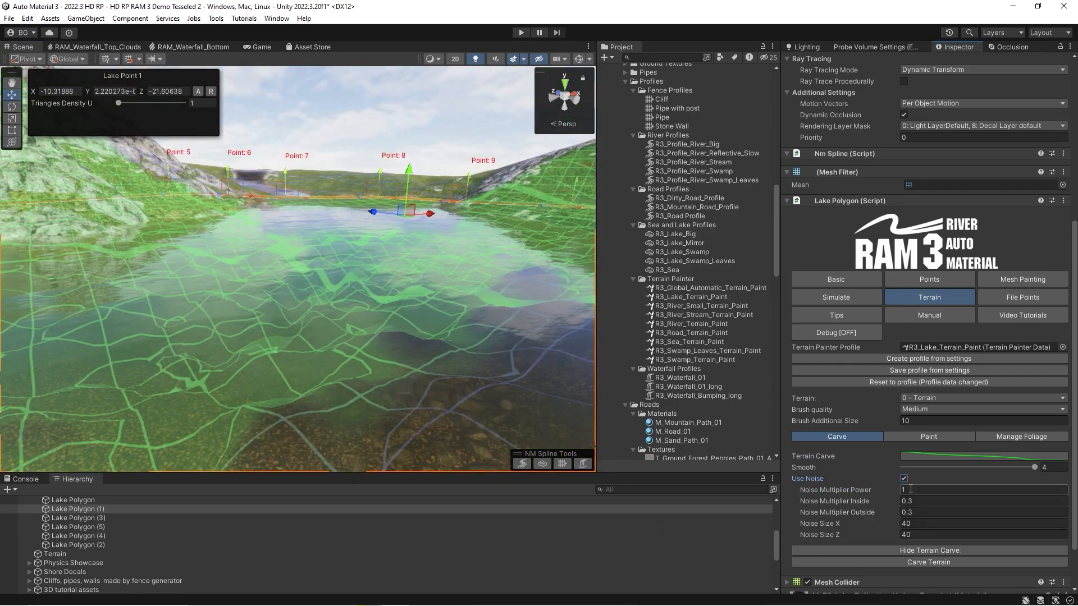
left_click(902, 478)
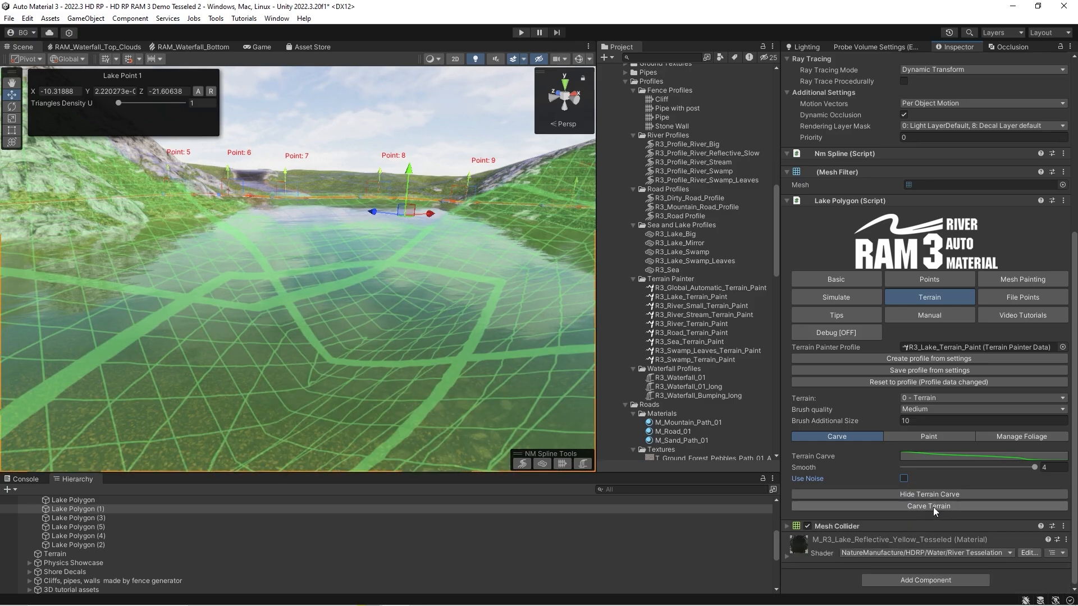
Carve the terrain beneath the duplicated lake and inspect the resulting shoreline by the rocky hill
left_click(933, 507)
right_click_drag(272, 291, 245, 261)
key("s")
key("d")
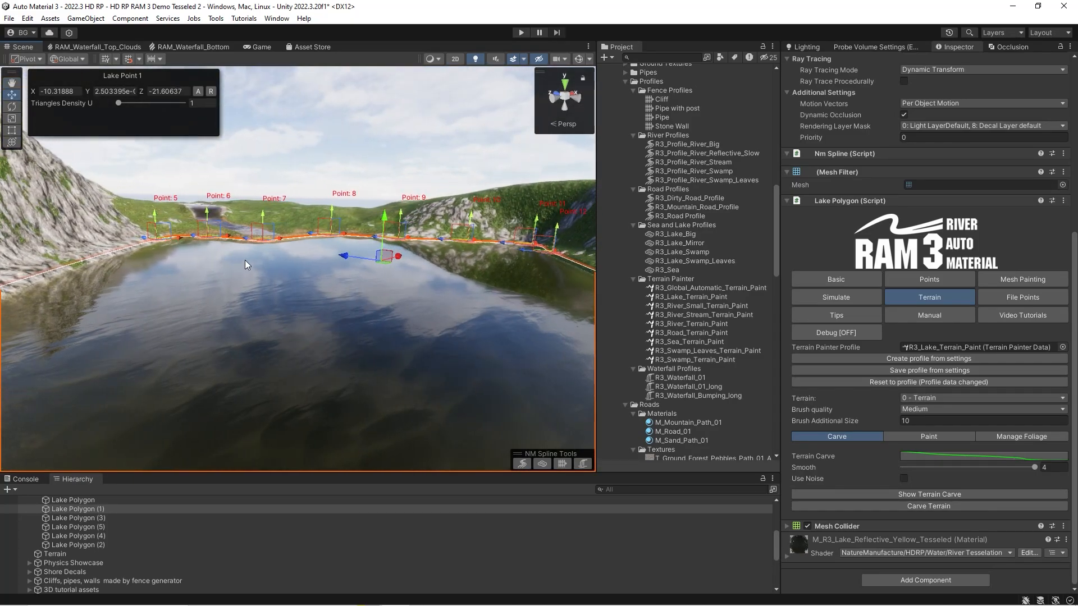
mouse_move(418, 307)
right_mouse_down()
mouse_move(381, 304)
mouse_move(368, 325)
right_mouse_up()
key("s")
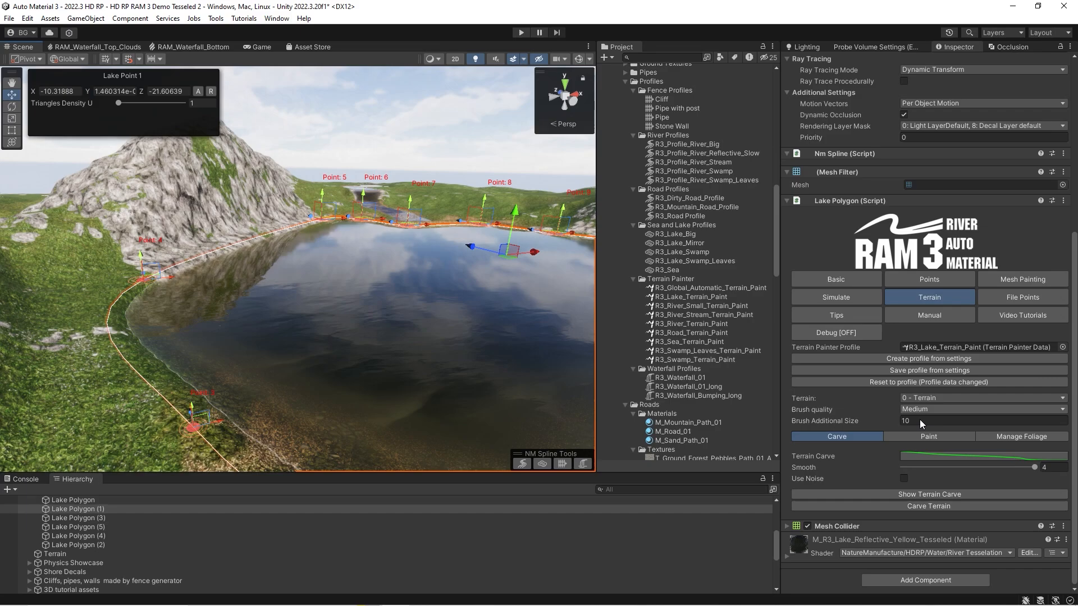
Show the lake's terrain painting settings and locate its R3_Lake_Terrain_Paint profile asset in the project
left_click(956, 433)
mouse_move(348, 272)
right_mouse_down()
mouse_move(348, 284)
mouse_move(348, 261)
right_mouse_up()
key("w")
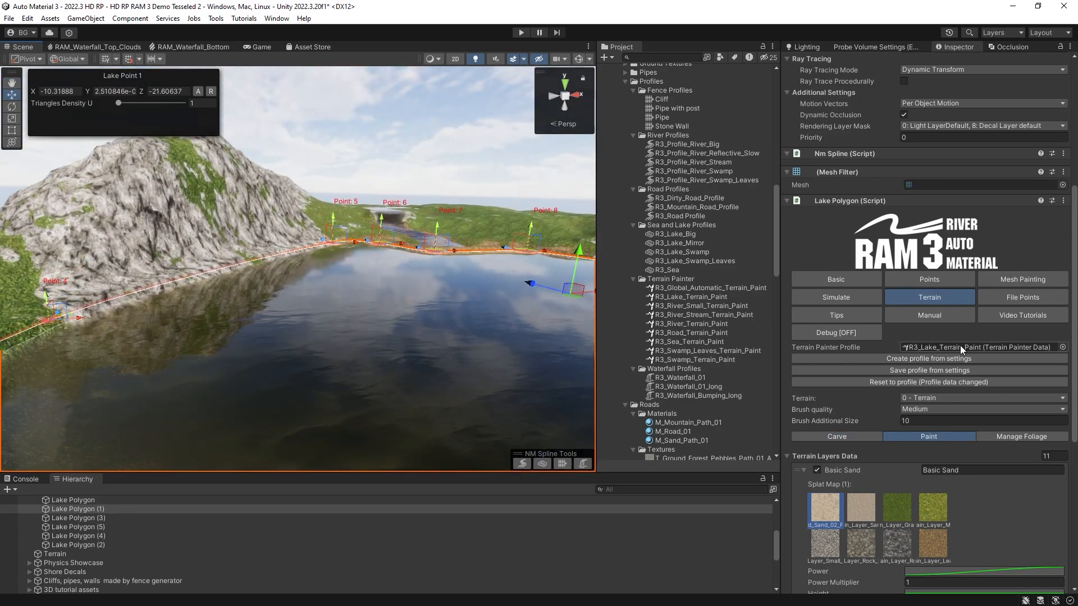
left_click(960, 347)
key("f")
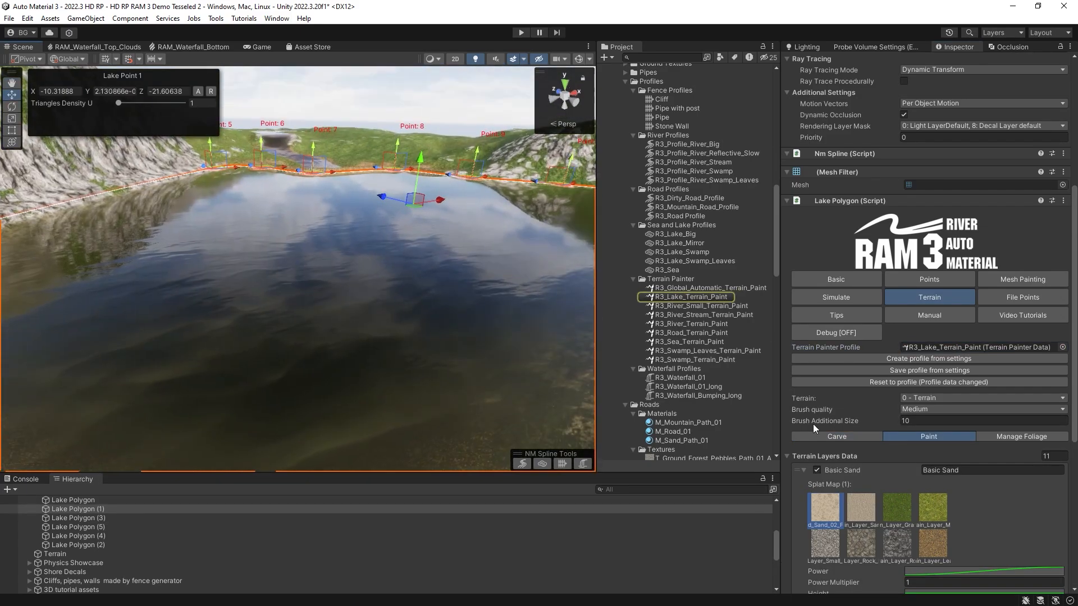
Paint the terrain around the duplicated lake with the layers of the R3_Lake_Terrain_Paint profile and inspect the shore
scroll(813, 428, "down", 5)
mouse_move(379, 287)
right_mouse_down()
mouse_move(356, 271)
mouse_move(362, 279)
right_mouse_up()
scroll(917, 332, "up", 3)
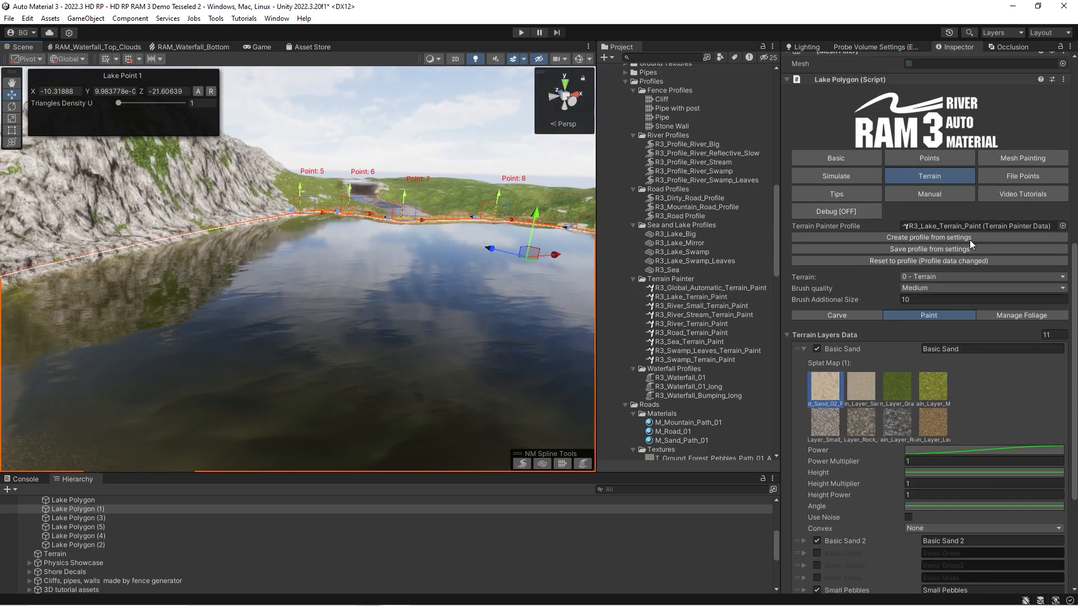
scroll(910, 399, "down", 6)
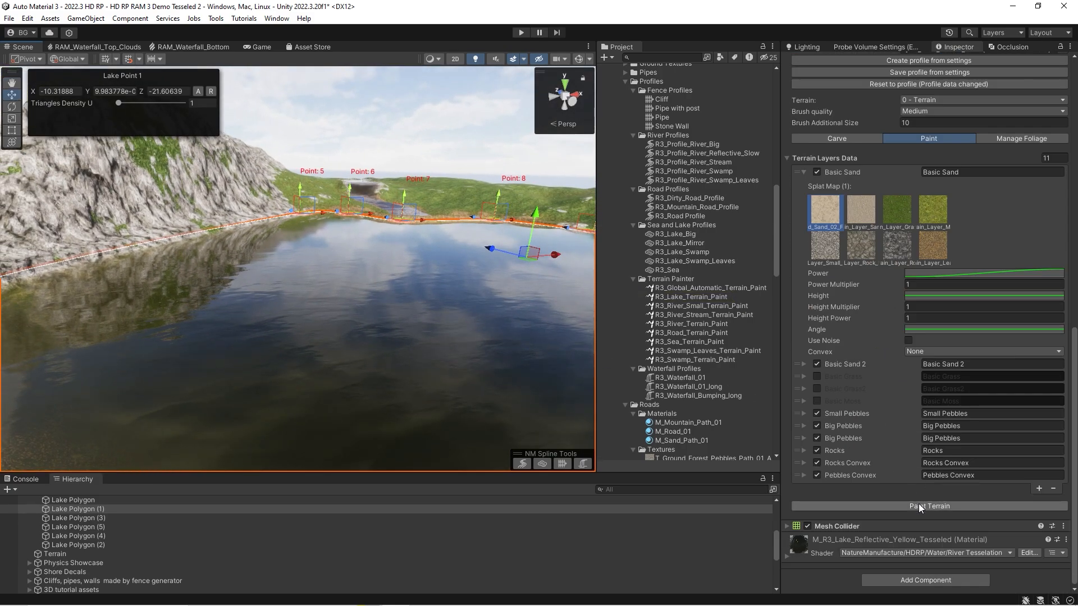
scroll(908, 450, "up", 6)
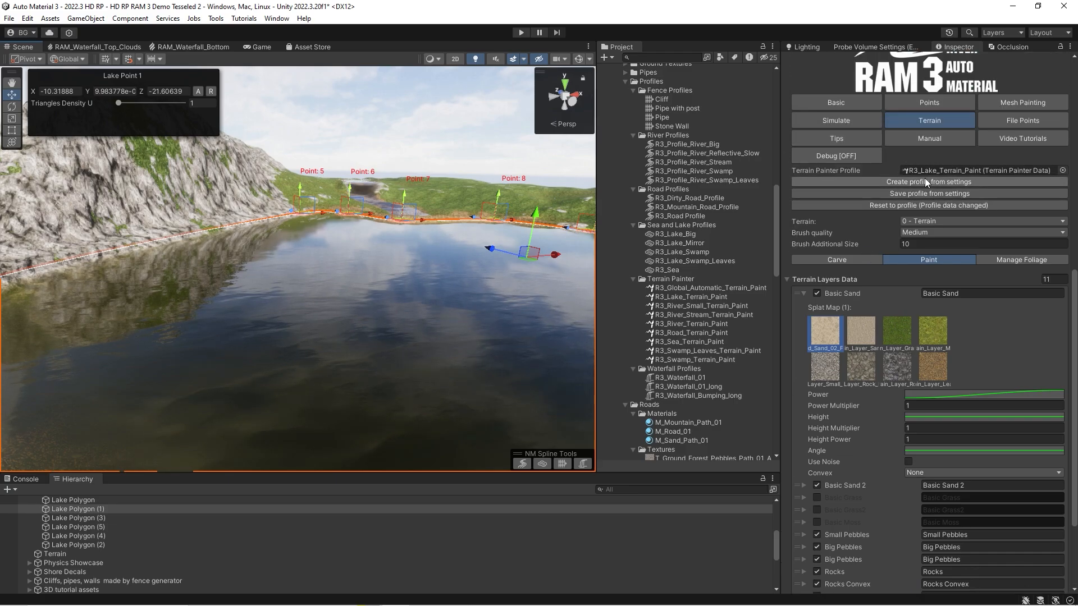
scroll(905, 487, "down", 6)
left_click(911, 506)
mouse_move(489, 292)
right_mouse_down()
mouse_move(346, 298)
mouse_move(269, 328)
mouse_move(616, 393)
mouse_move(662, 373)
mouse_move(521, 308)
mouse_move(550, 300)
right_mouse_up()
scroll(891, 271, "up", 5)
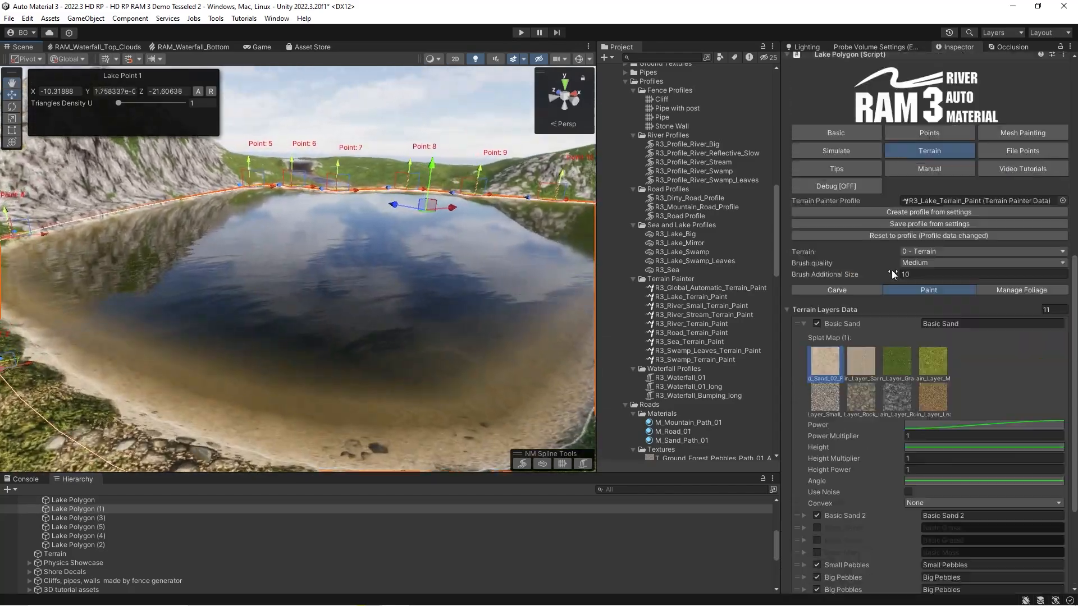
Try the R3_Swamp_Leaves_Terrain_Paint profile on the lake by assigning it and painting the terrain
left_click(942, 201)
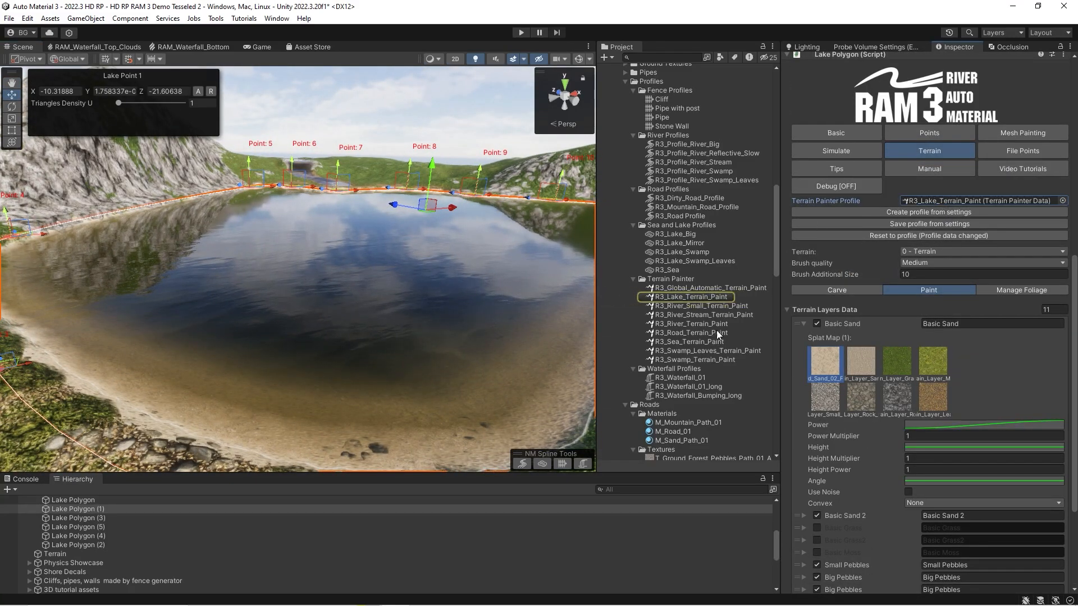
left_click_drag(946, 203, 945, 203)
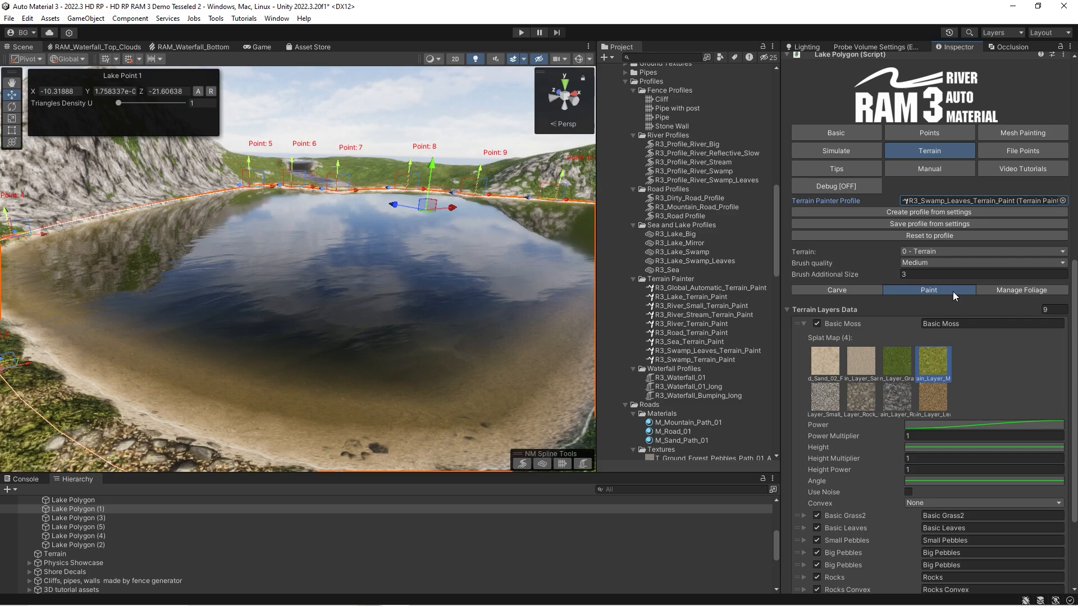
scroll(943, 393, "down", 5)
left_click(928, 506)
right_click_drag(393, 253, 231, 198)
key("s")
scroll(878, 247, "up", 2)
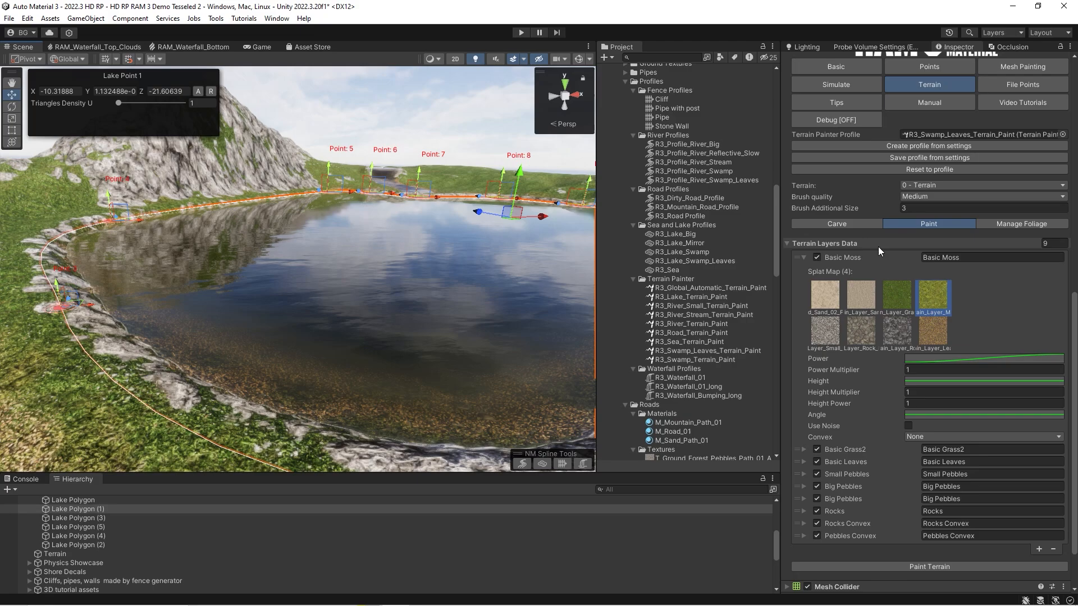
Assign R3_Lake_Terrain_Paint as the lake's terrain painter profile again
left_click(935, 133)
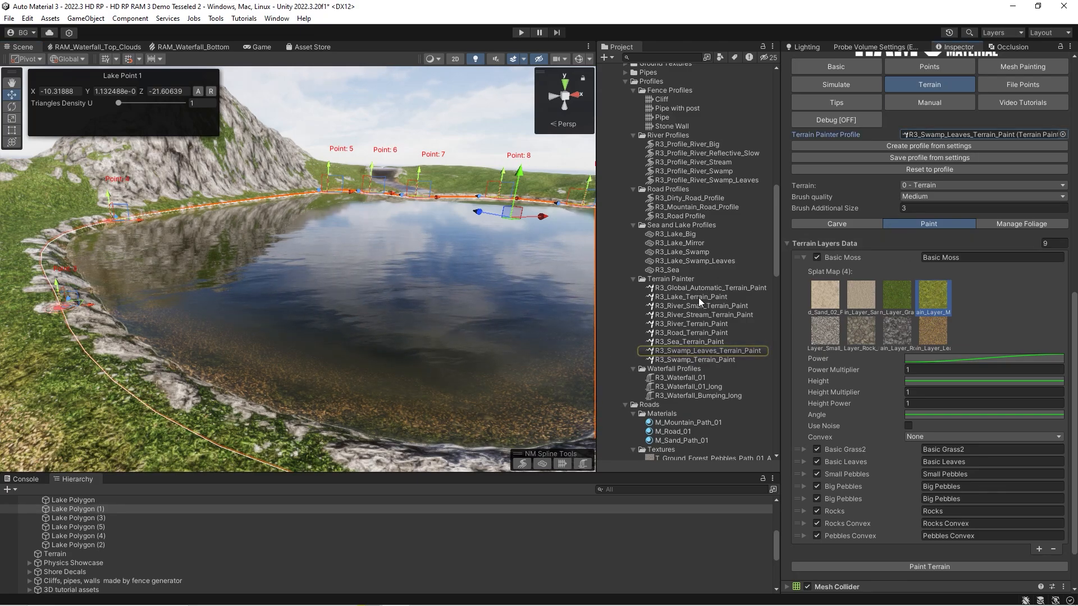
left_click_drag(698, 297, 929, 131)
left_click(934, 133)
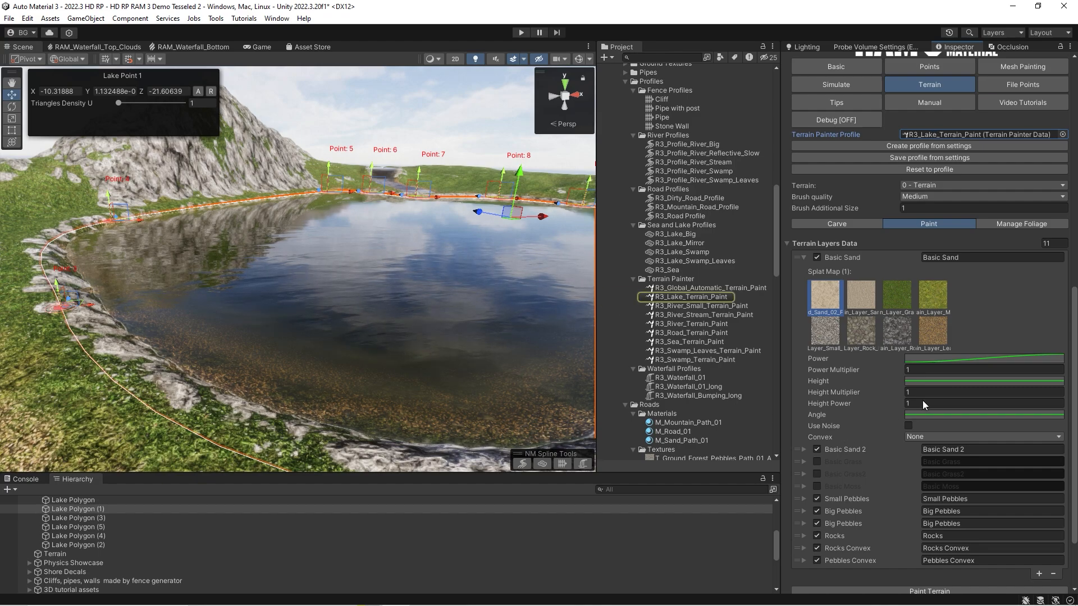
Set the time of the first key on the Basic Sand layer's Power curve to -30
right_click_drag(331, 255, 292, 281)
left_click(915, 363)
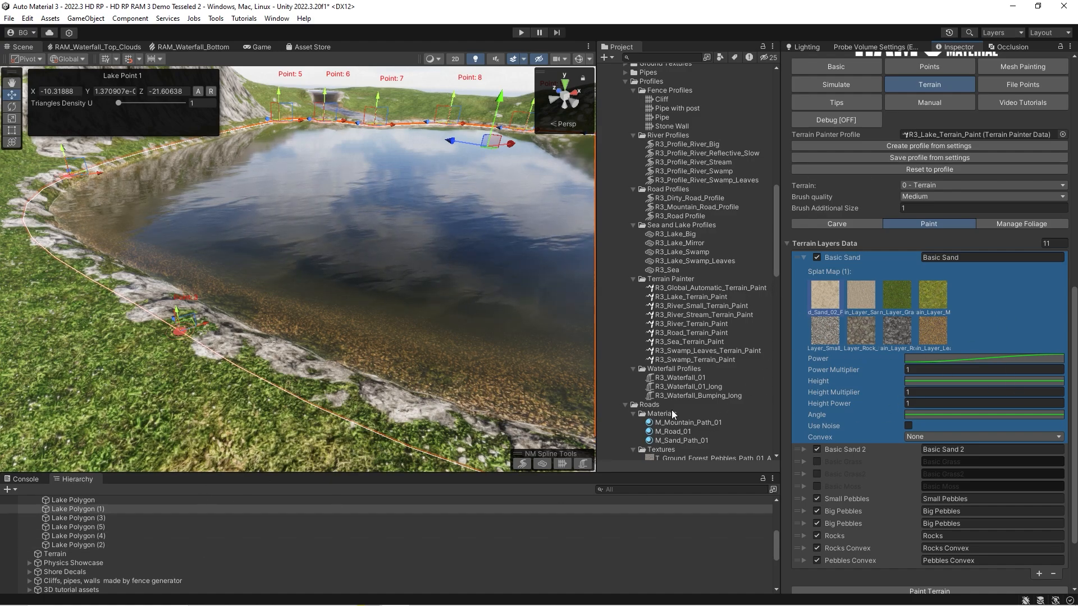
right_click_drag(245, 294, 197, 316)
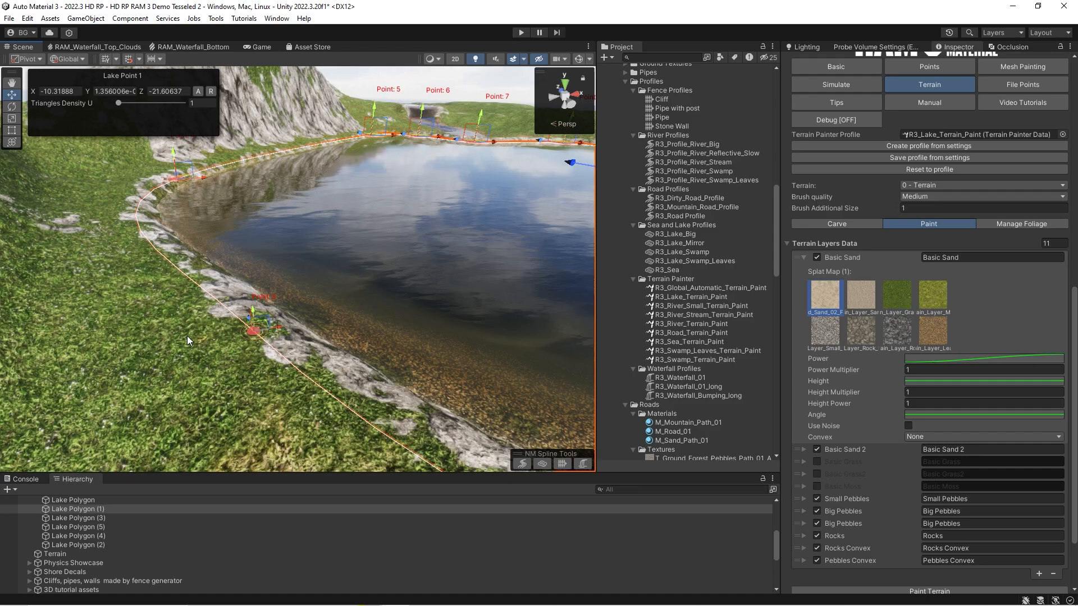
right_click_drag(240, 366, 250, 187)
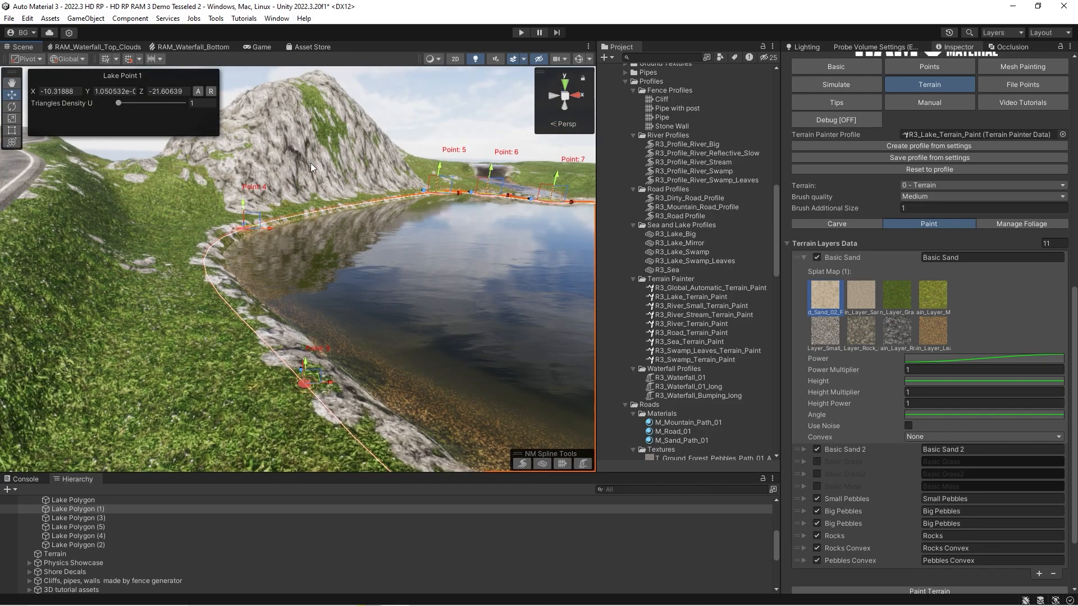
right_click_drag(311, 163, 189, 171)
right_click_drag(62, 393, 236, 418)
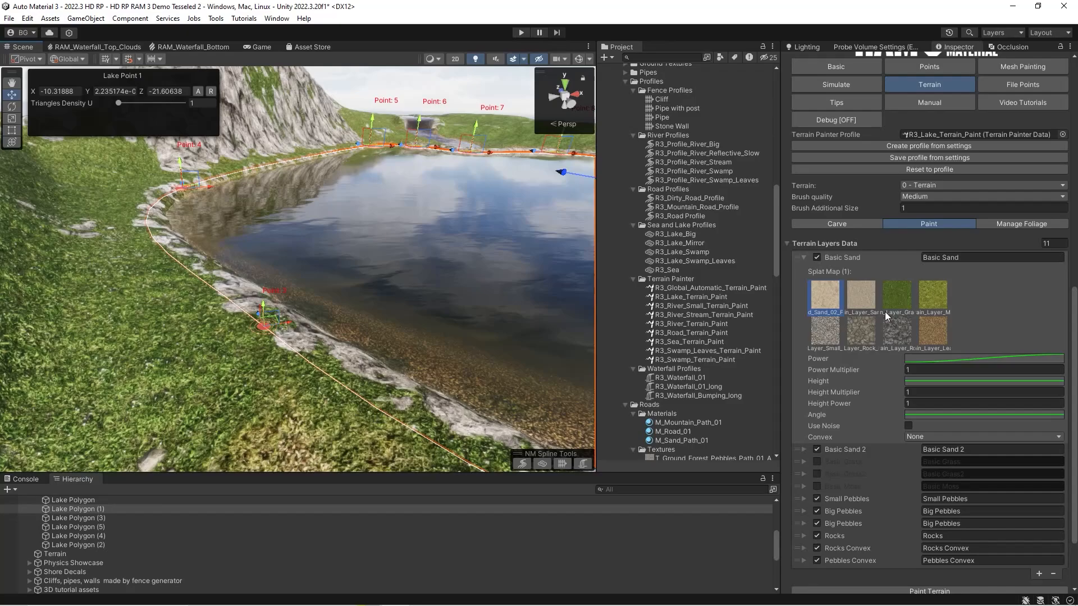
left_click(938, 358)
right_click(797, 472)
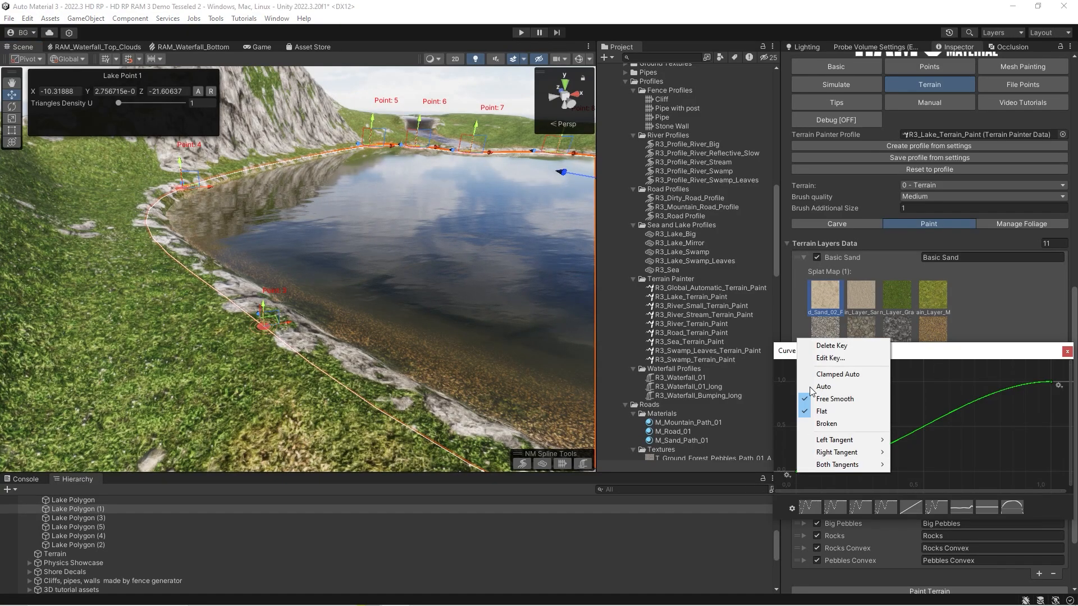
left_click(822, 360)
left_click(807, 457)
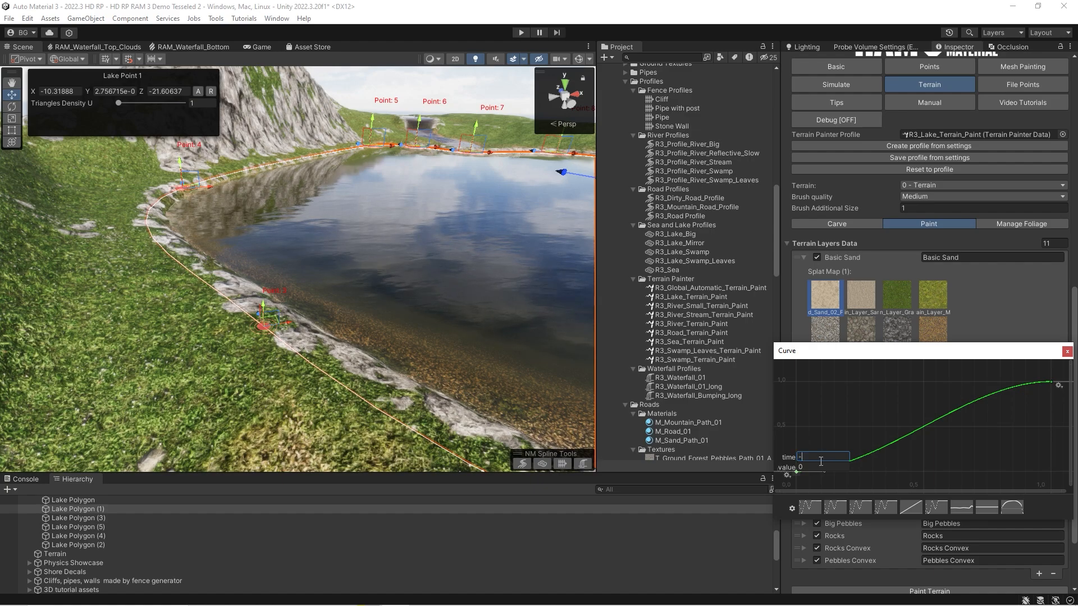
type("-30")
key("Return")
left_click(1065, 351)
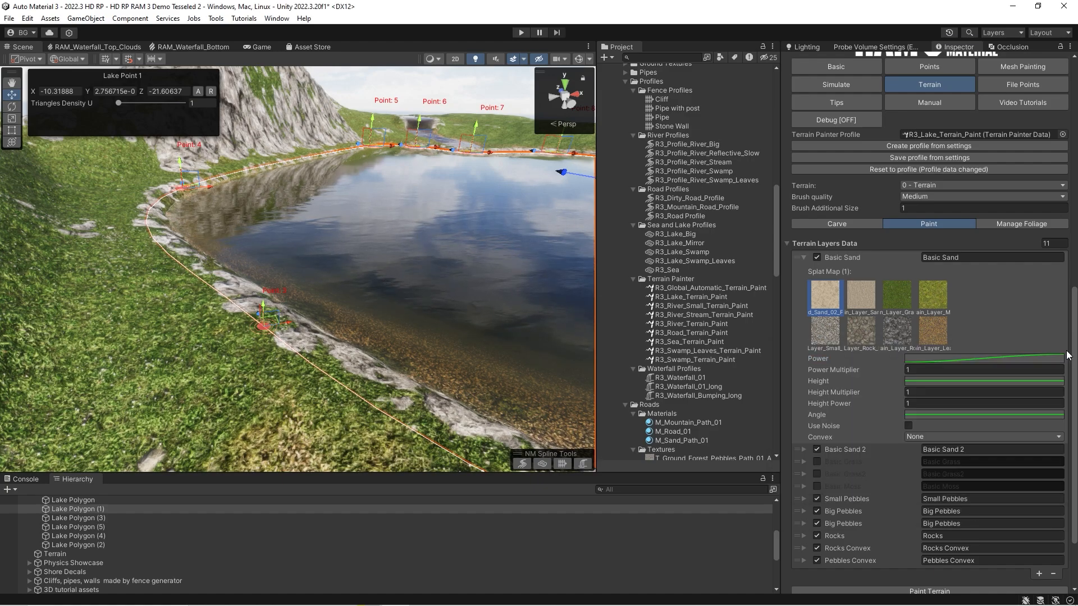
Paint the terrain with the widened Basic Sand curve and inspect the sand along the lake's shore
scroll(916, 434, "down", 3)
left_click(908, 504)
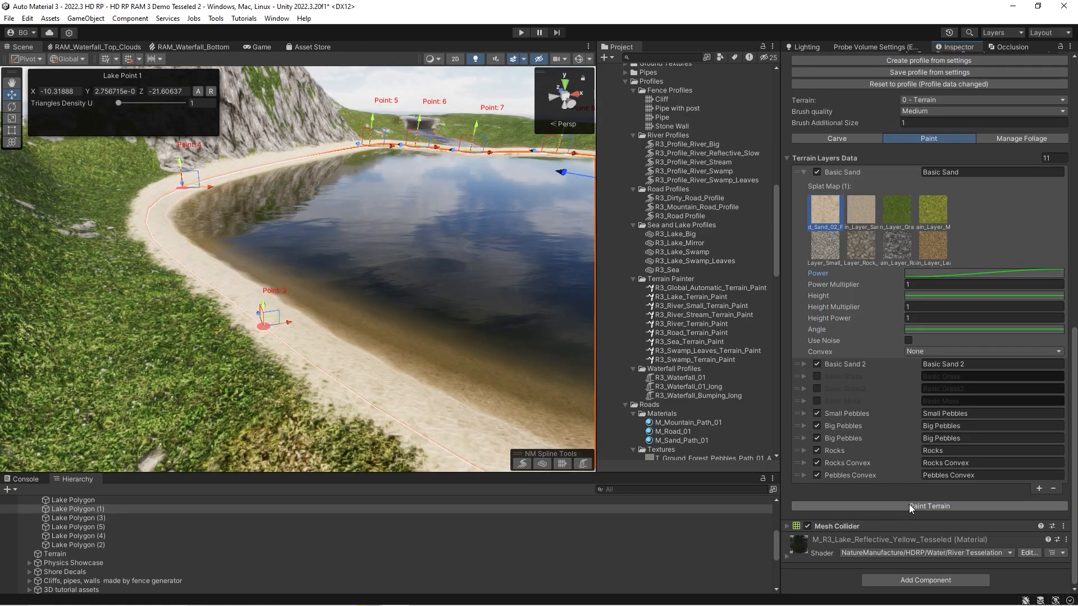
mouse_move(186, 270)
right_mouse_down()
mouse_move(219, 275)
mouse_move(367, 251)
mouse_move(308, 235)
right_mouse_up()
key("w")
Set the time of the first key on the Basic Sand layer's Power curve back to 0
left_click(910, 272)
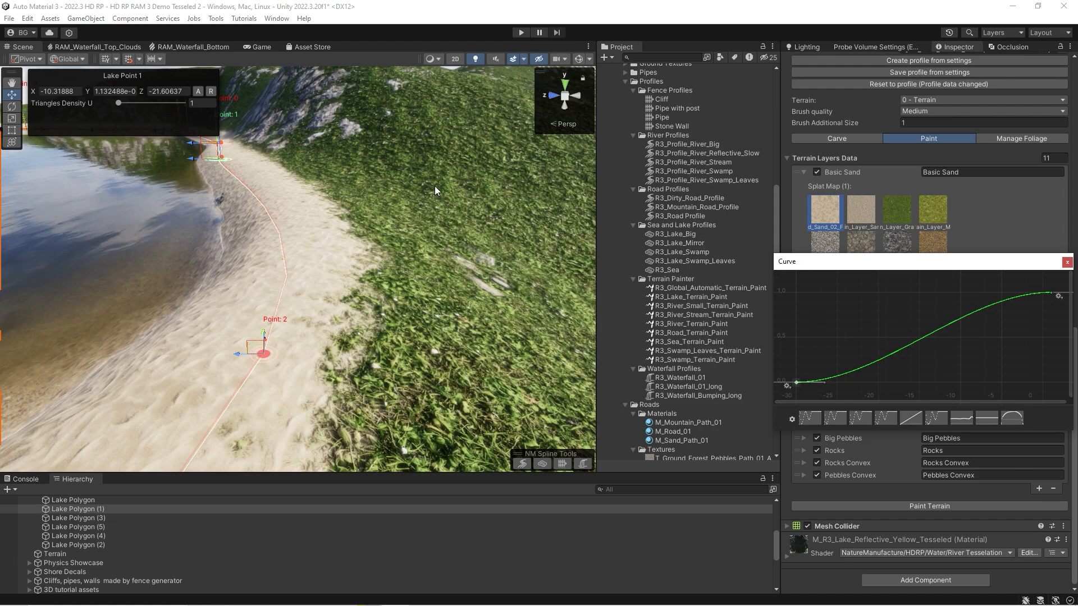
right_click_drag(435, 187, 455, 147)
key("s")
right_click_drag(524, 323, 472, 289)
left_click(908, 274)
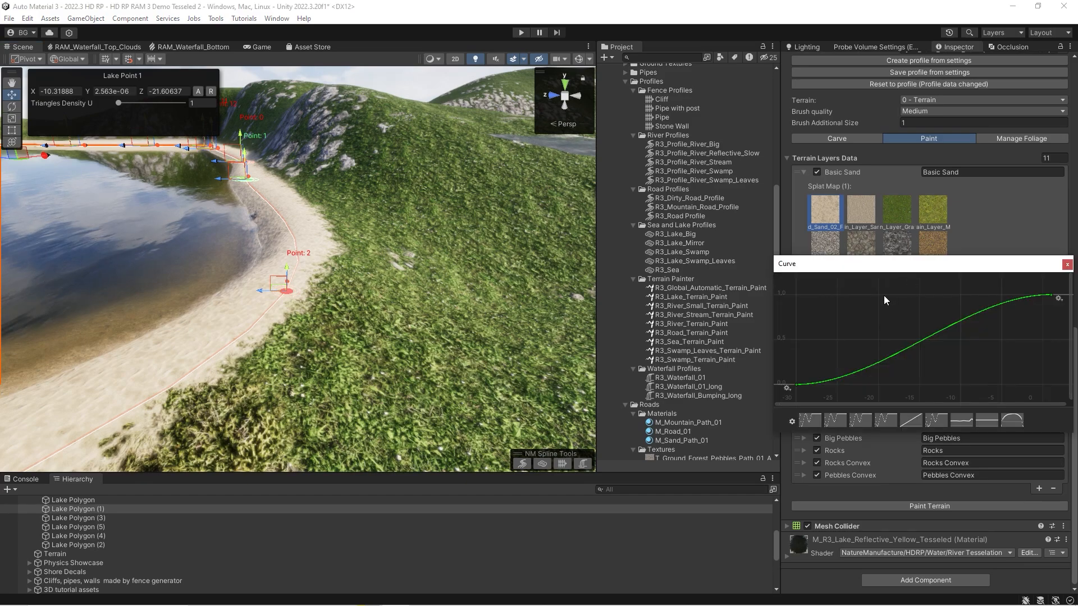
right_click(802, 386)
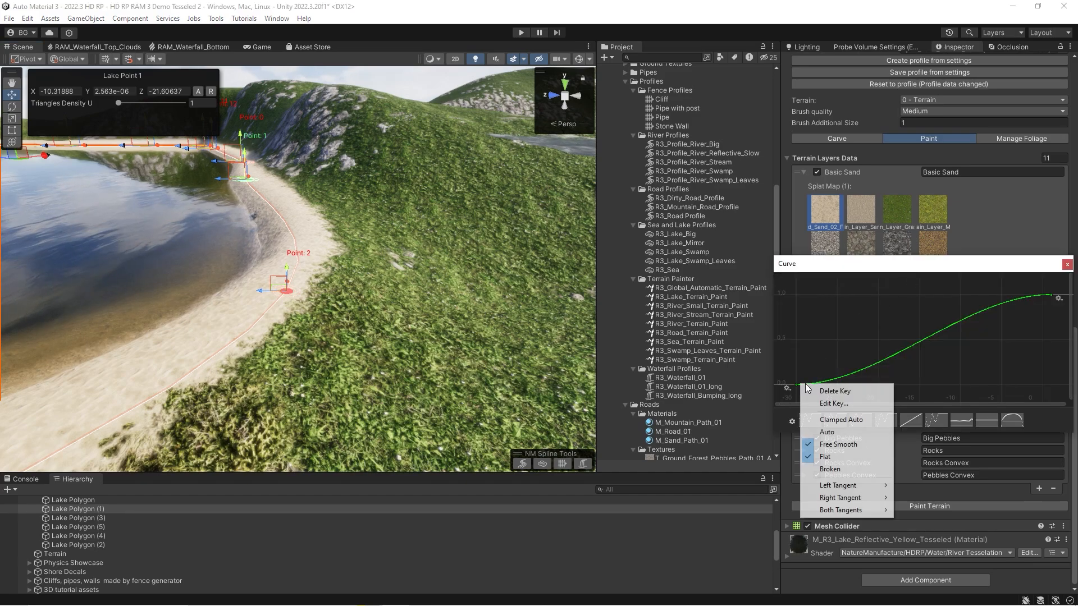
left_click(827, 402)
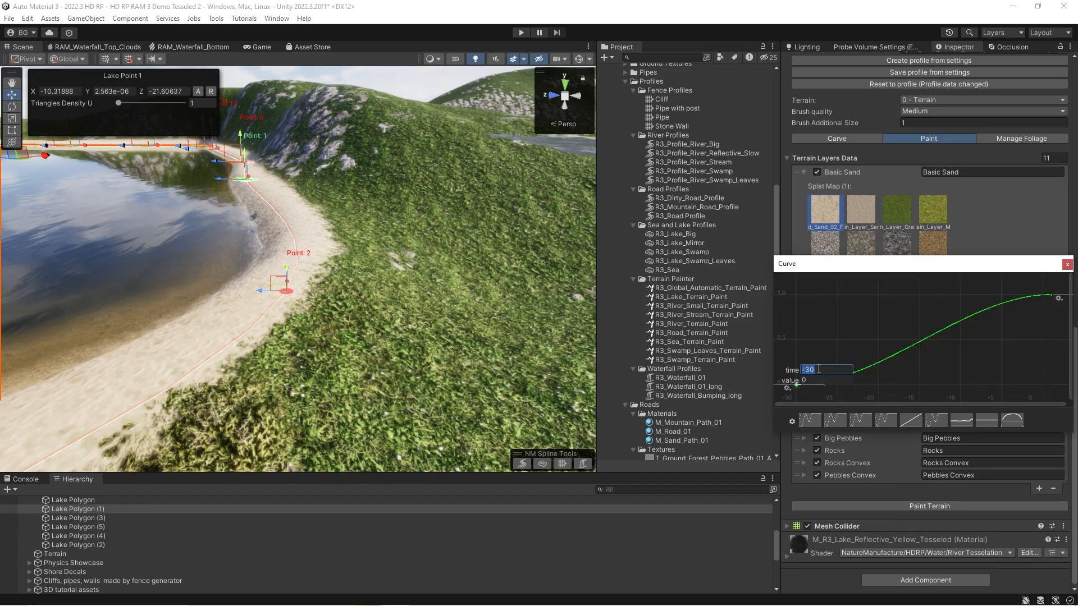
type("0")
key("Return")
left_click(1067, 265)
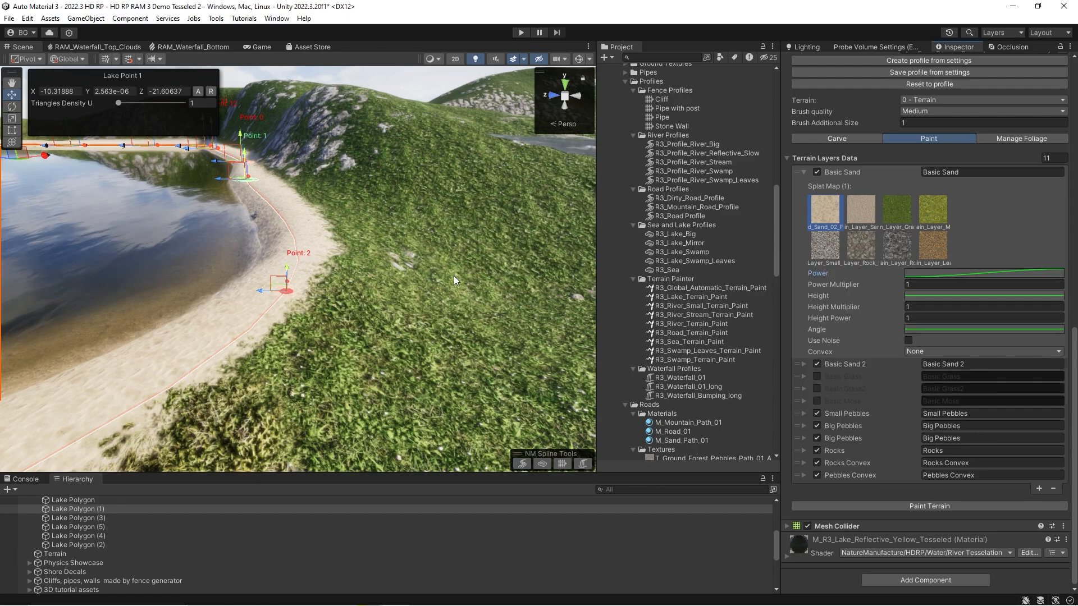
Repaint the lake's terrain with the restored Basic Sand curve and inspect the sand and rocks on the nearby slopes
left_click(915, 508)
key("s")
mouse_move(393, 292)
right_mouse_down()
mouse_move(191, 281)
mouse_move(267, 288)
mouse_move(261, 303)
mouse_move(339, 324)
mouse_move(745, 281)
mouse_move(829, 340)
mouse_move(351, 283)
mouse_move(432, 268)
mouse_move(414, 271)
mouse_move(445, 289)
mouse_move(314, 275)
mouse_move(337, 269)
right_mouse_up()
key("w")
key("w")
key("w")
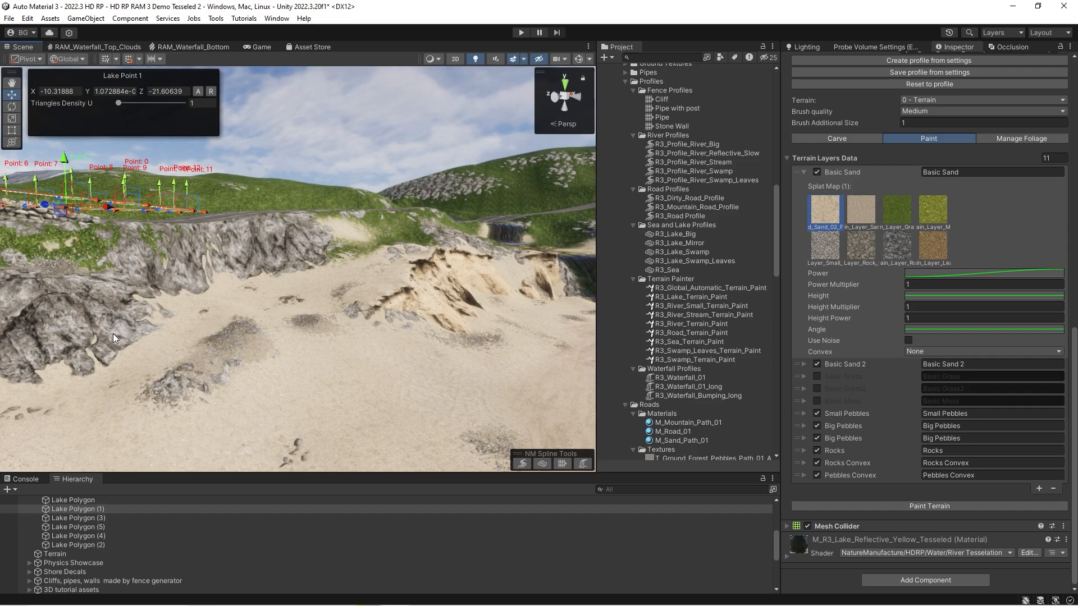
right_click_drag(113, 334, 393, 259)
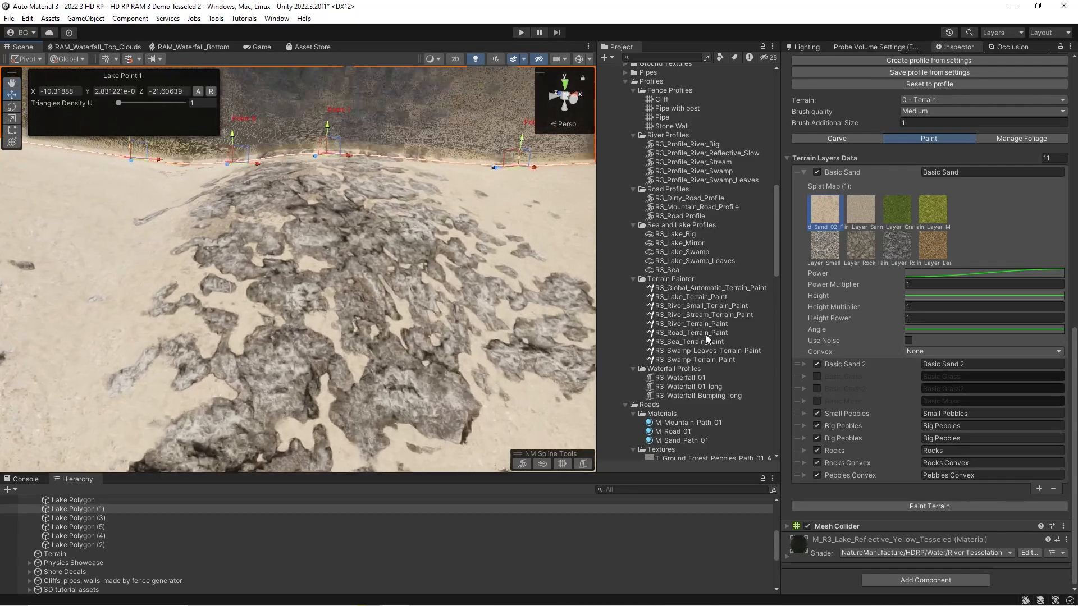
Examine the Angle and Power curves of the Rocks terrain layer
left_click(803, 450)
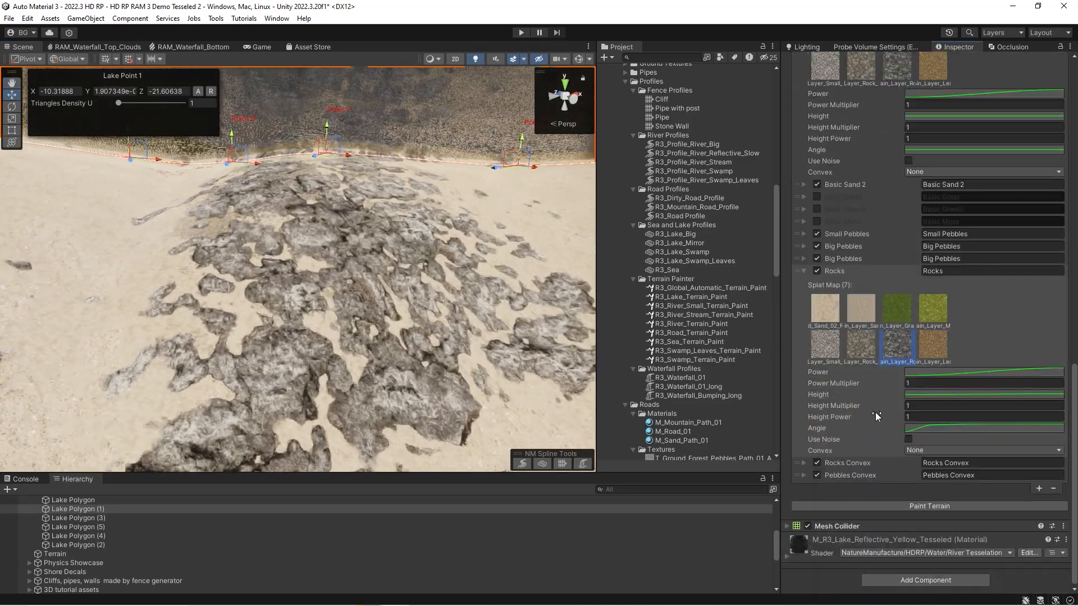
left_click(918, 431)
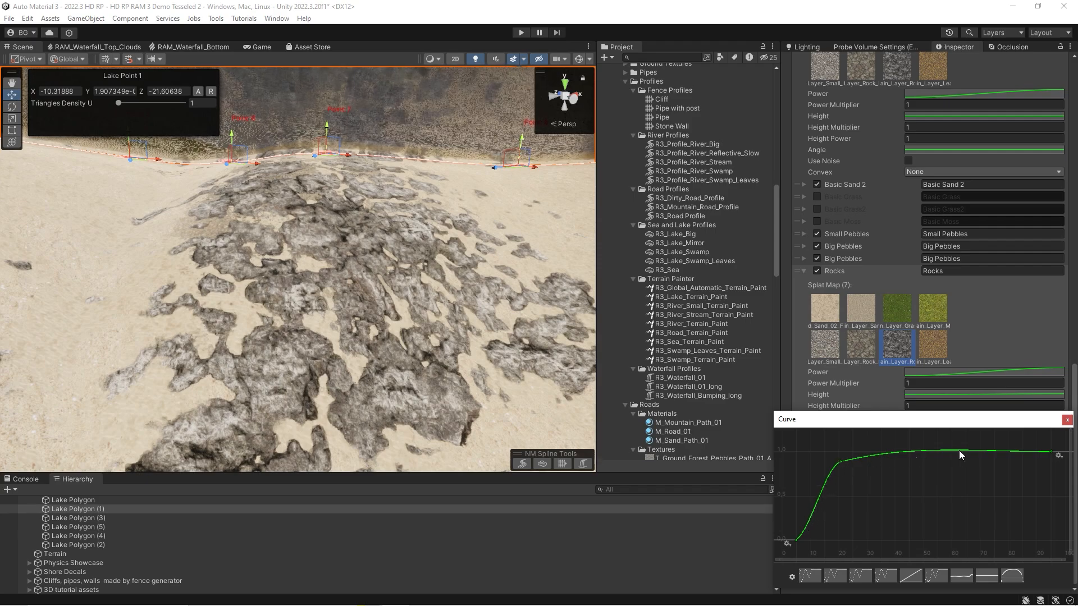
left_click(1067, 421)
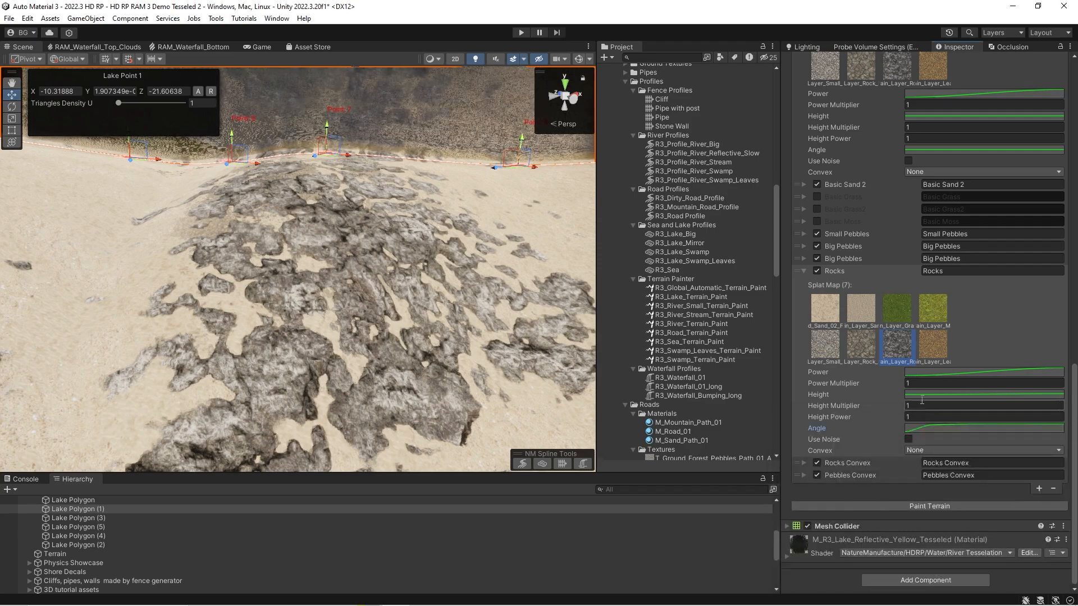
left_click(921, 372)
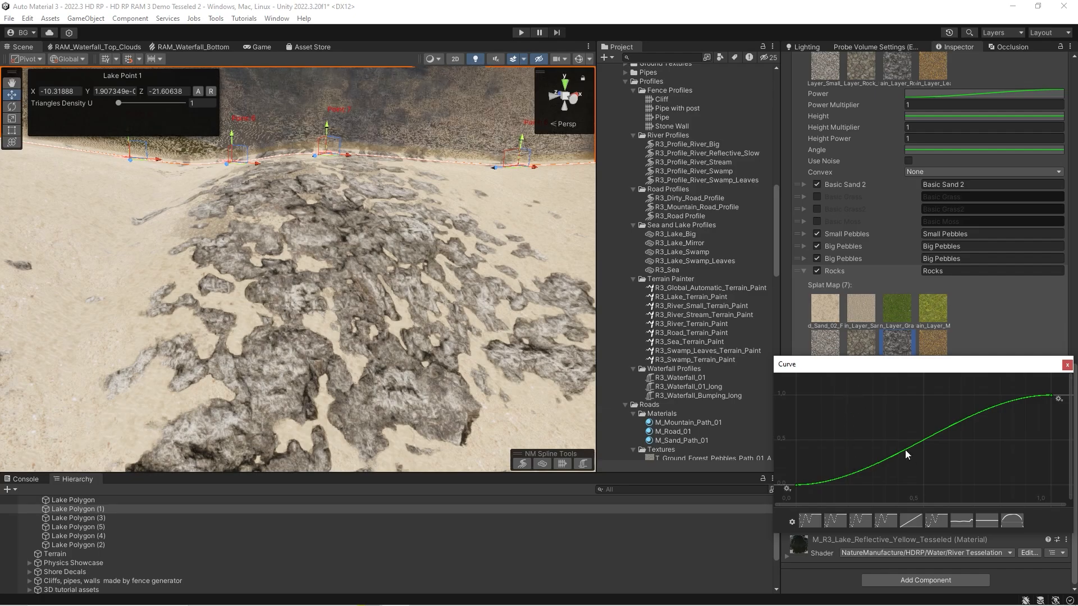
left_click(1067, 365)
Examine the rock distribution on the sandy slope and the Convex options of the Rocks layer
mouse_move(402, 315)
right_mouse_down()
mouse_move(381, 311)
mouse_move(397, 310)
right_mouse_up()
key("w")
key("s")
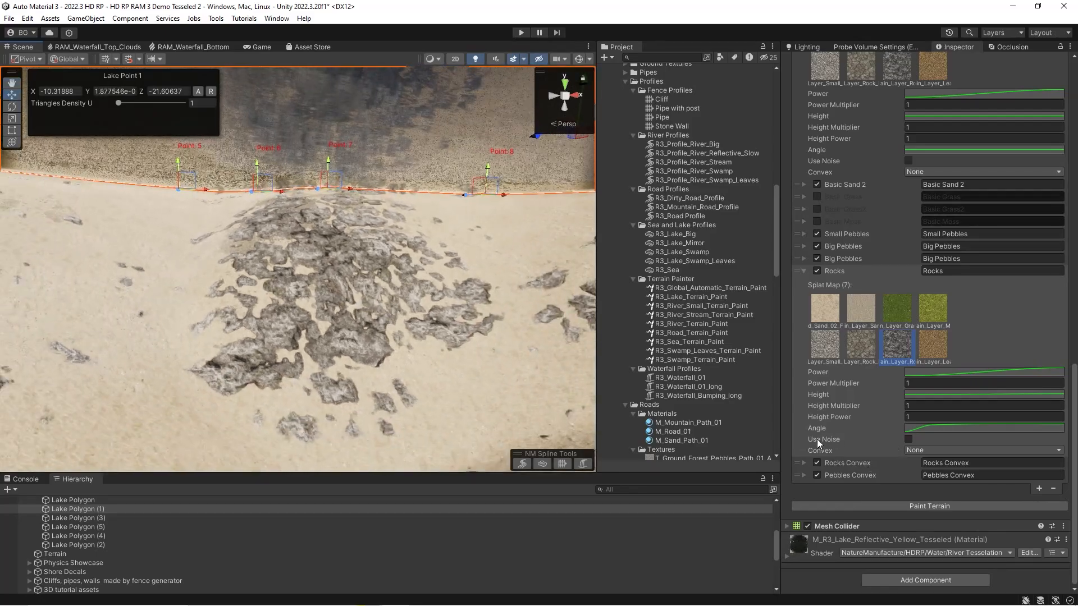
left_click(922, 451)
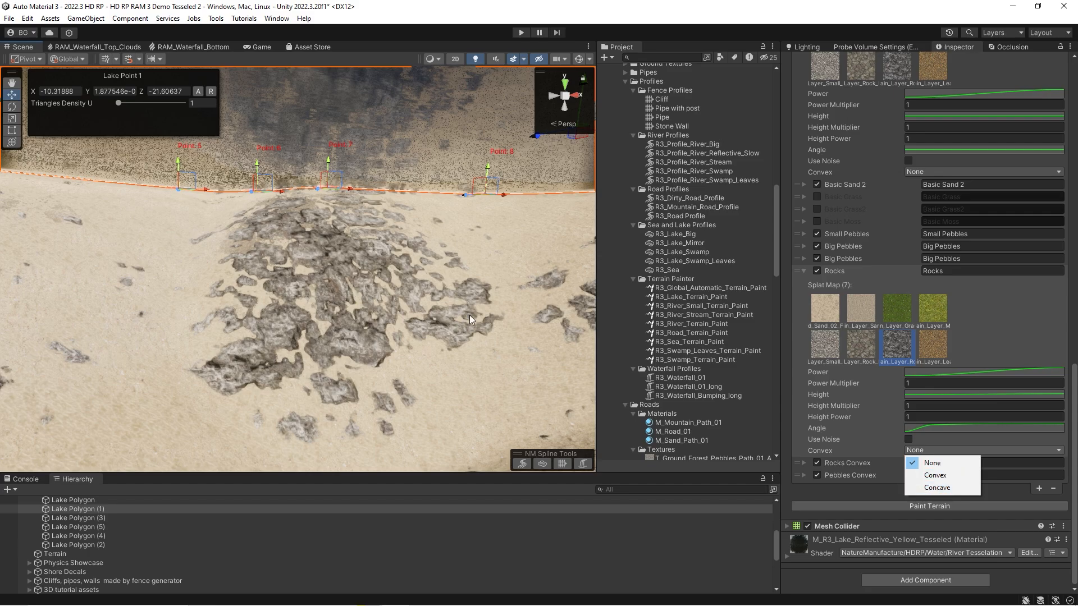
right_click_drag(386, 288, 244, 276)
Compare the Automatic Terrain Painter Local and Global objects over the landscape, finishing with the global one selected
left_click(675, 234)
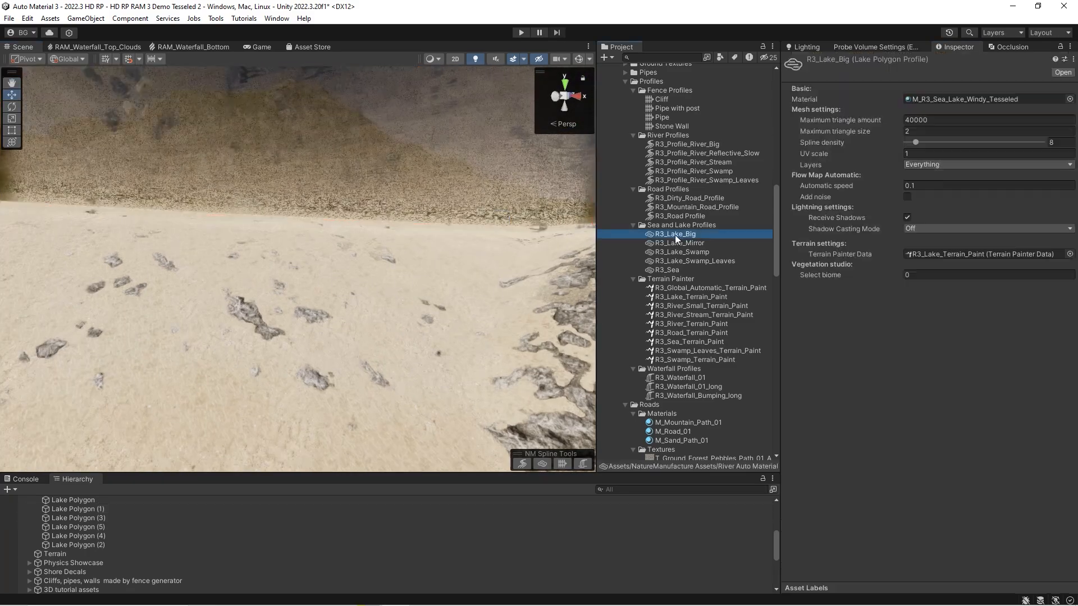
right_click_drag(360, 247, 151, 250)
scroll(136, 507, "up", 5)
left_click(122, 545)
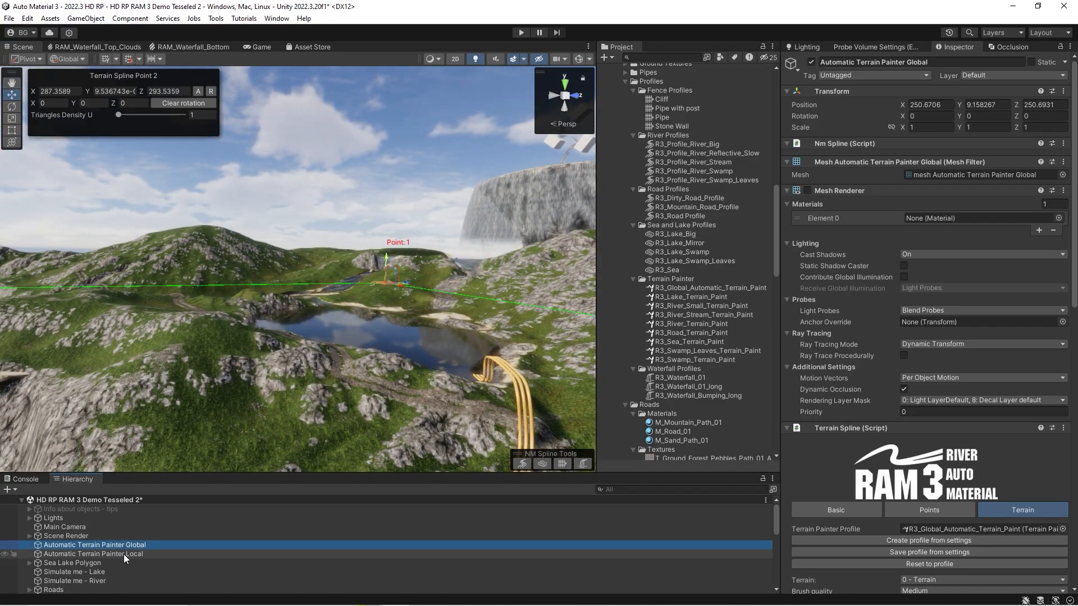
left_click(123, 554)
key("w")
mouse_move(273, 333)
right_mouse_down()
mouse_move(274, 320)
mouse_move(267, 340)
right_mouse_up()
left_click(119, 542)
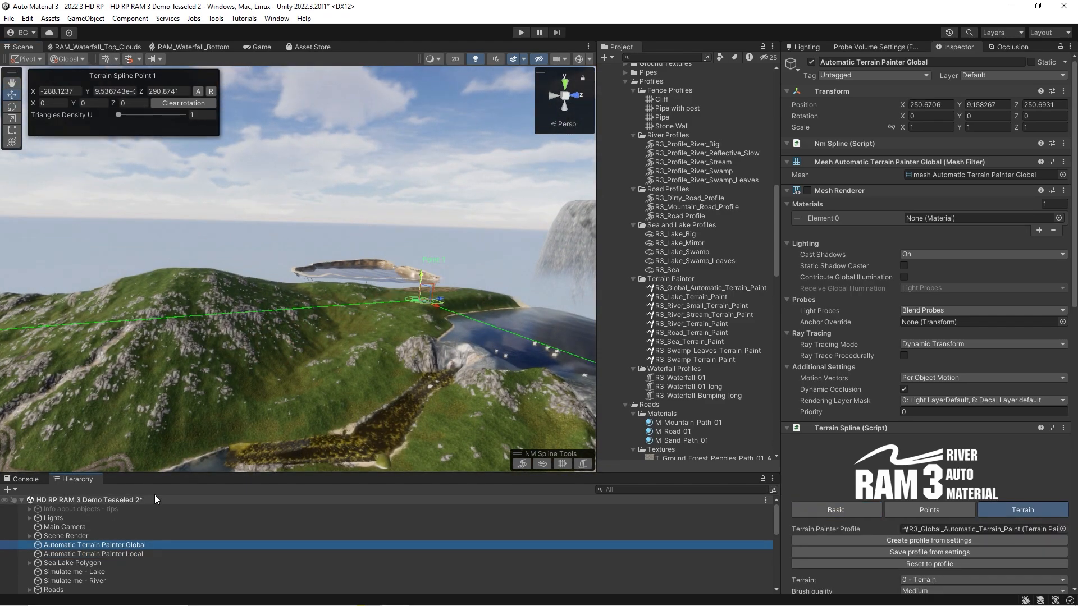
Examine the landscape covered by the Automatic Terrain Painter Global and review its terrain layers, collapsing the Rocks layer
key("f")
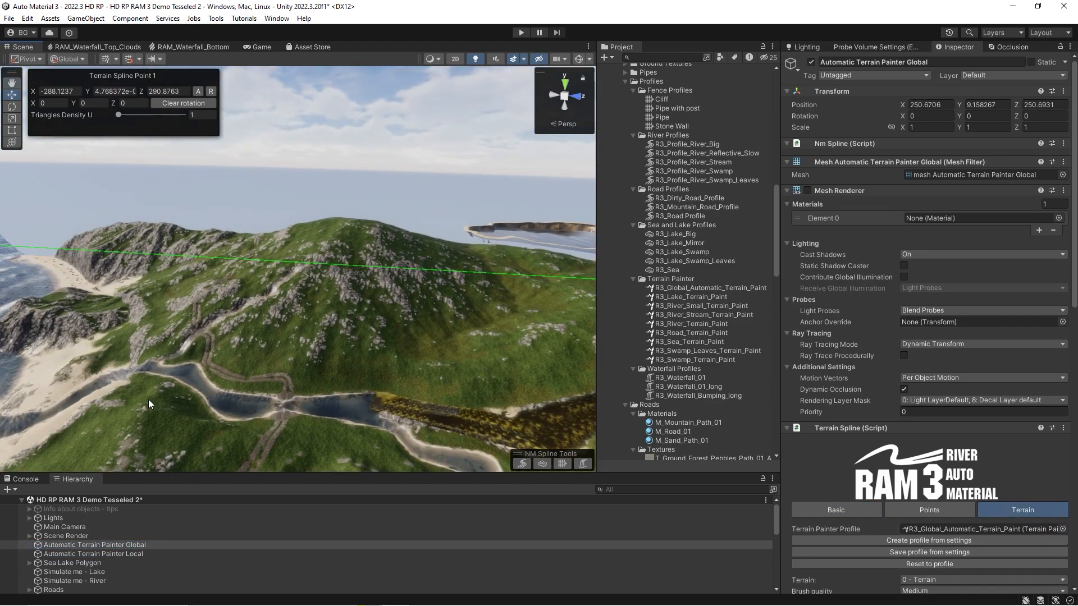
right_click_drag(96, 263, 520, 286)
key("w")
scroll(870, 348, "down", 15)
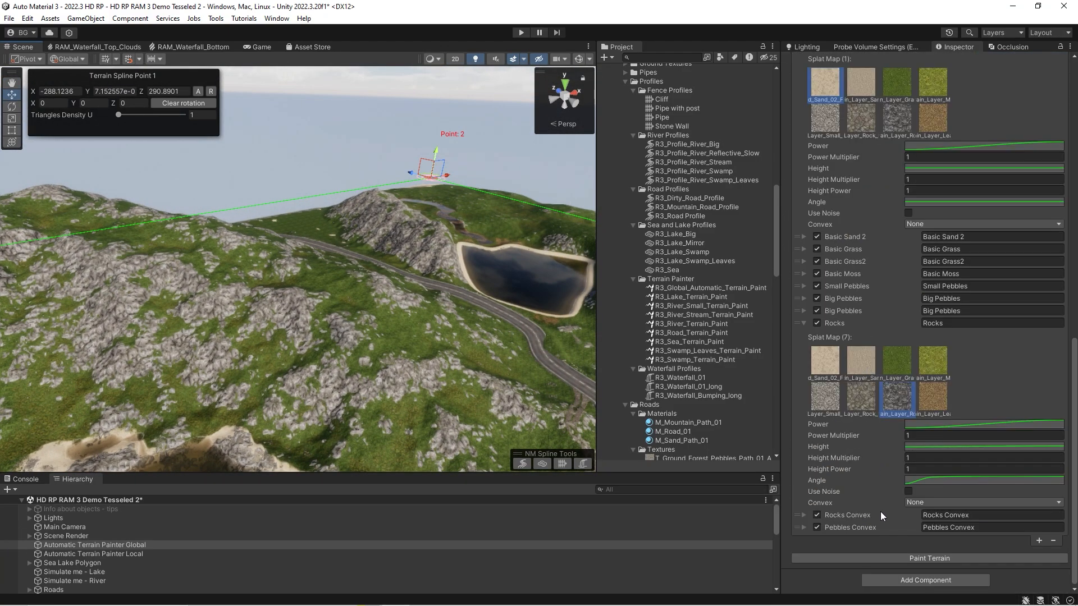
left_click(805, 324)
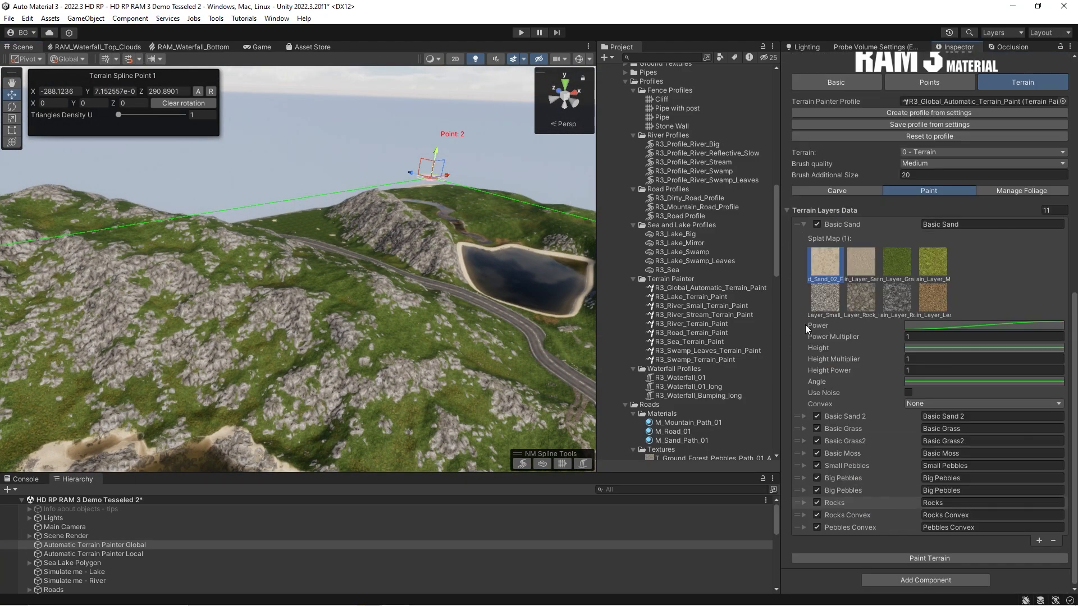
left_click(804, 490)
scroll(875, 494, "down", 6)
Select the lake polygon beside the road and examine its Terrain Carve curve and noise settings
key("w")
right_click_drag(438, 281, 139, 288)
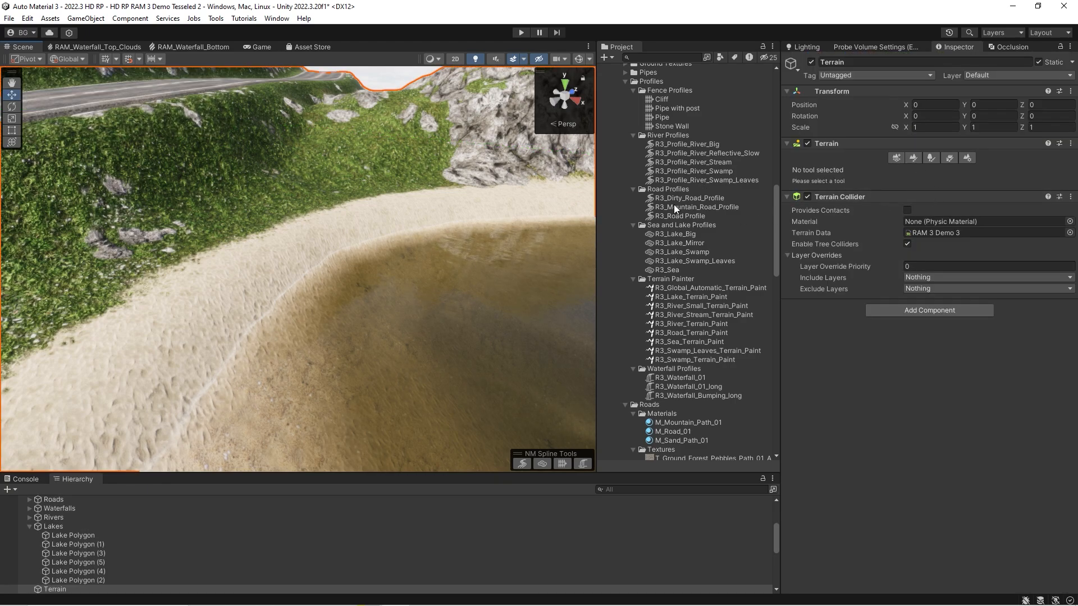
left_click(500, 270)
scroll(924, 396, "down", 10)
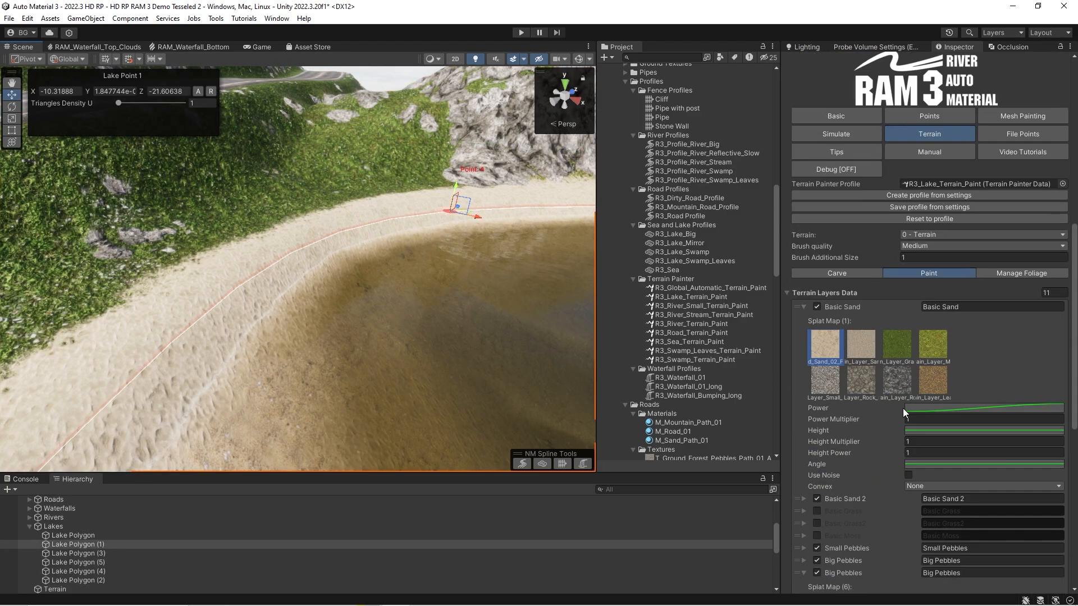
left_click(830, 273)
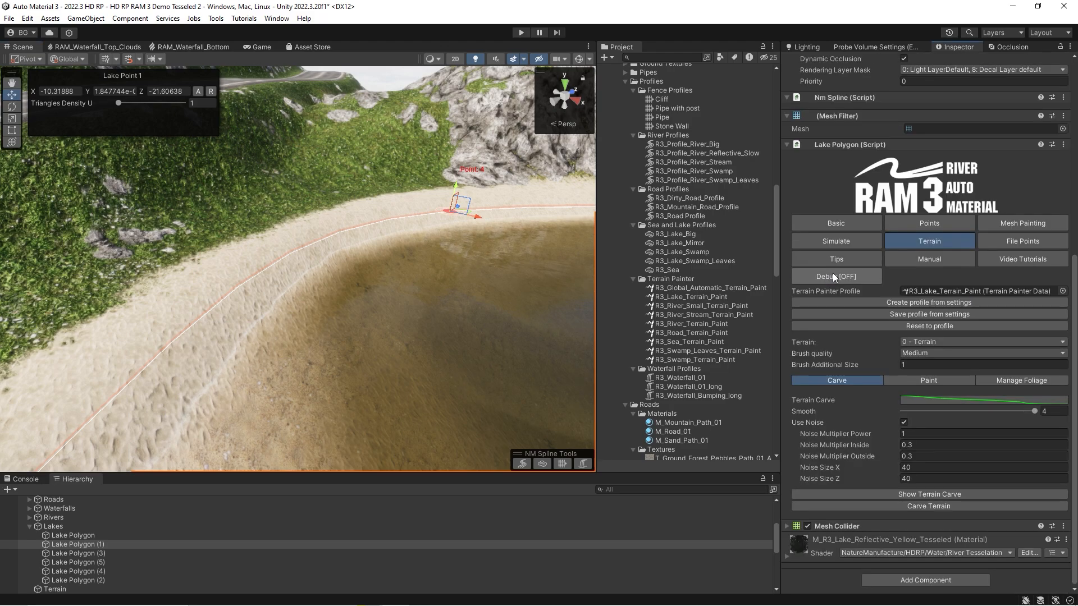
left_click(917, 401)
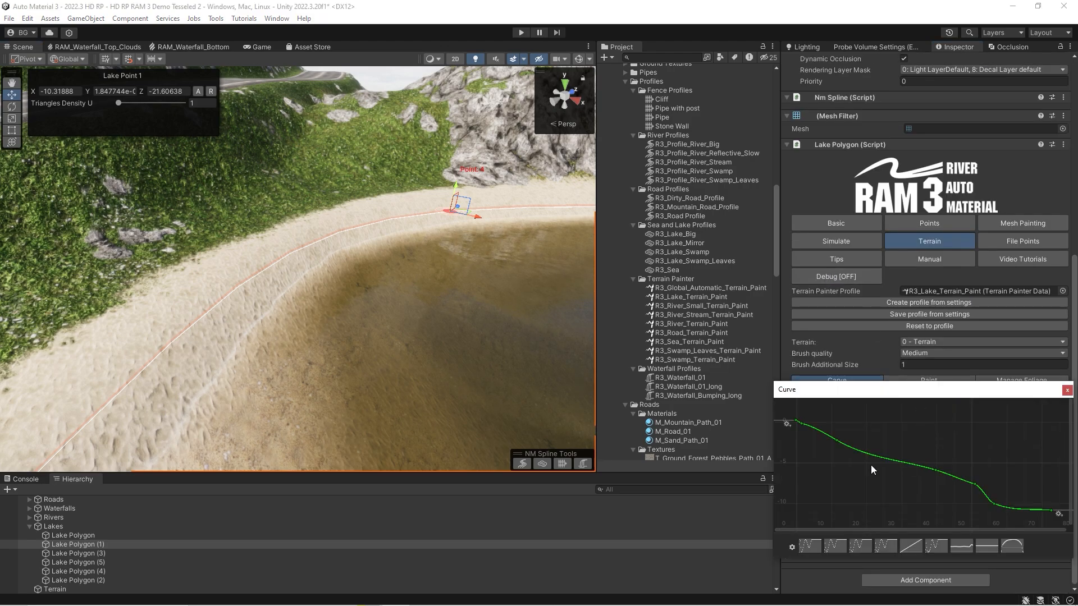
left_click(1067, 390)
right_click_drag(337, 301, 533, 278)
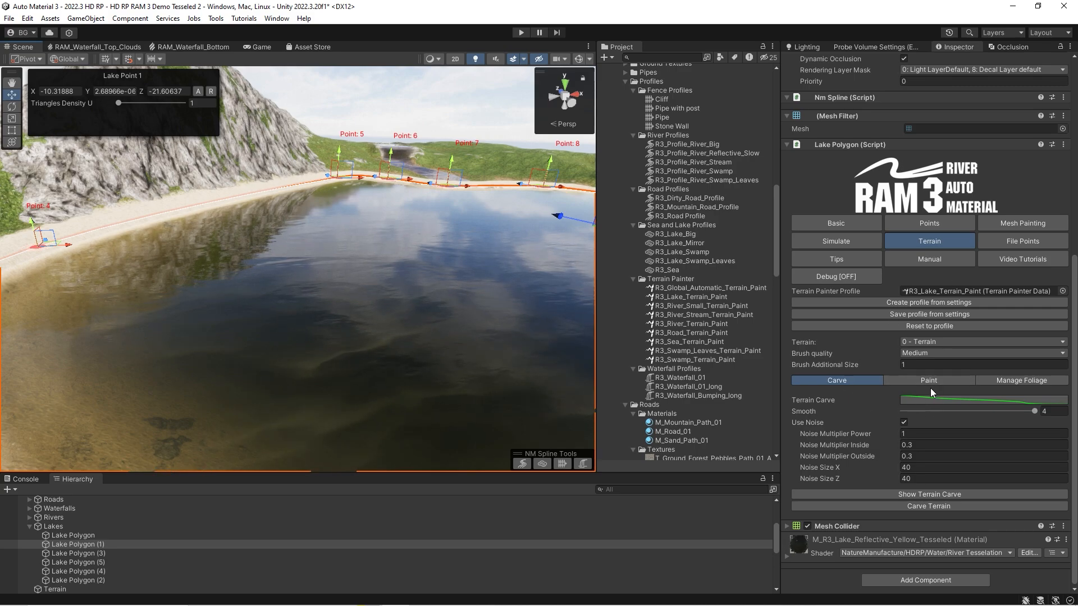
Examine the lake's terrain paint layers, including the Big Pebbles noise and Convex settings, against its sandy shore
left_click(929, 382)
scroll(931, 388, "down", 15)
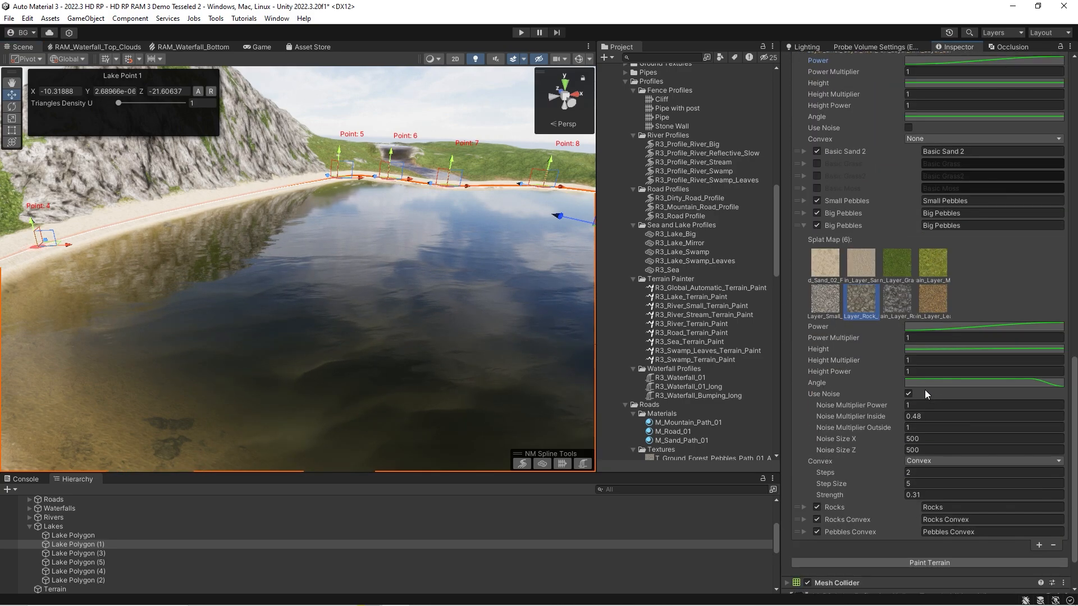
scroll(926, 391, "down", 2)
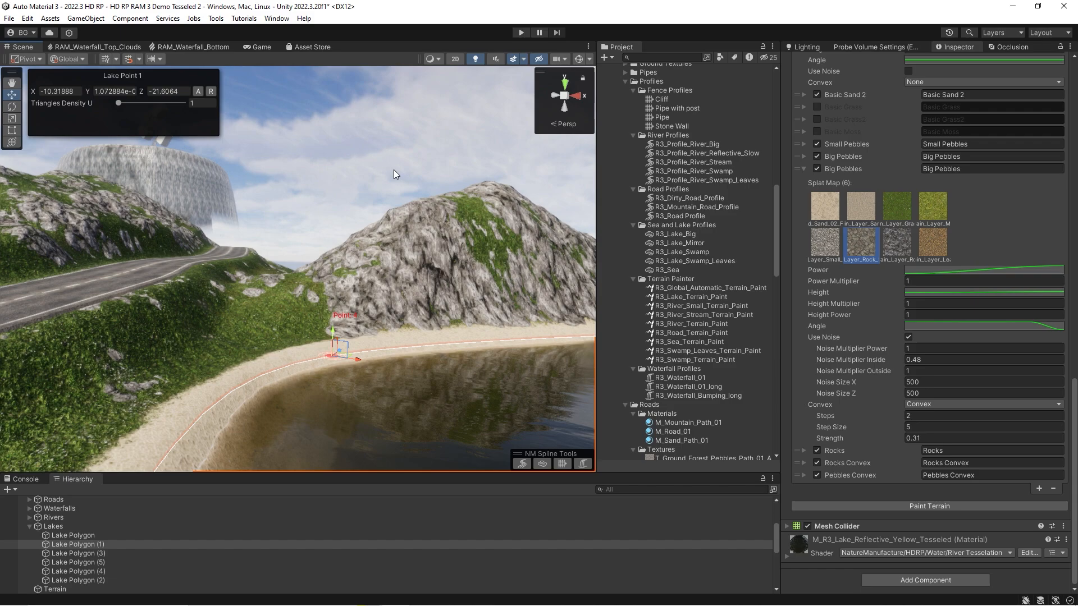
right_click_drag(394, 175, 353, 262)
scroll(897, 239, "up", 10)
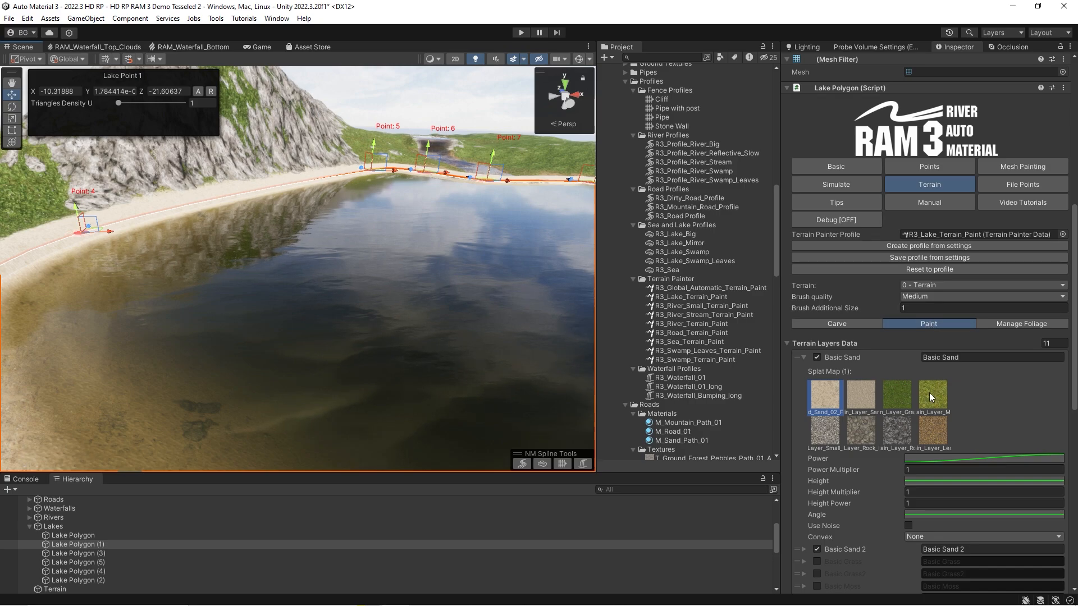
scroll(931, 396, "down", 8)
scroll(927, 449, "down", 2)
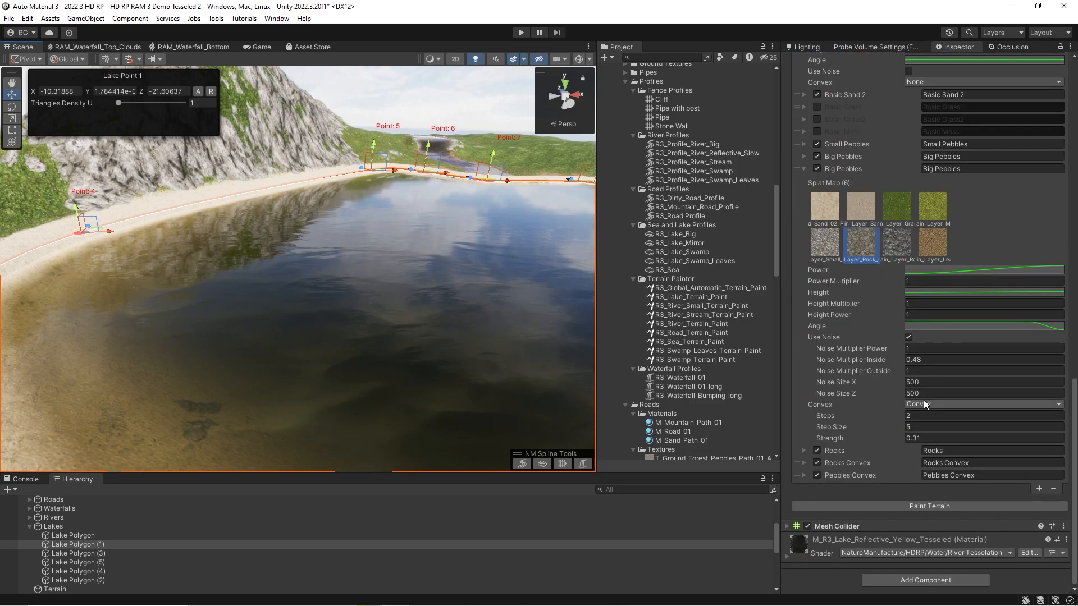
scroll(931, 359, "up", 3)
scroll(932, 345, "up", 9)
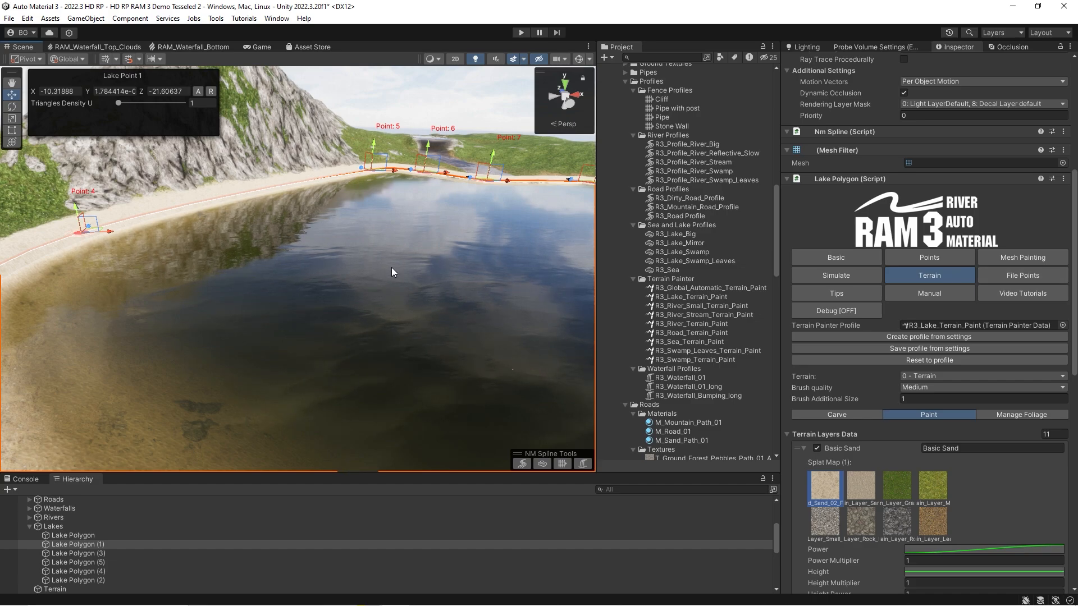
right_click_drag(393, 271, 423, 279)
key("s")
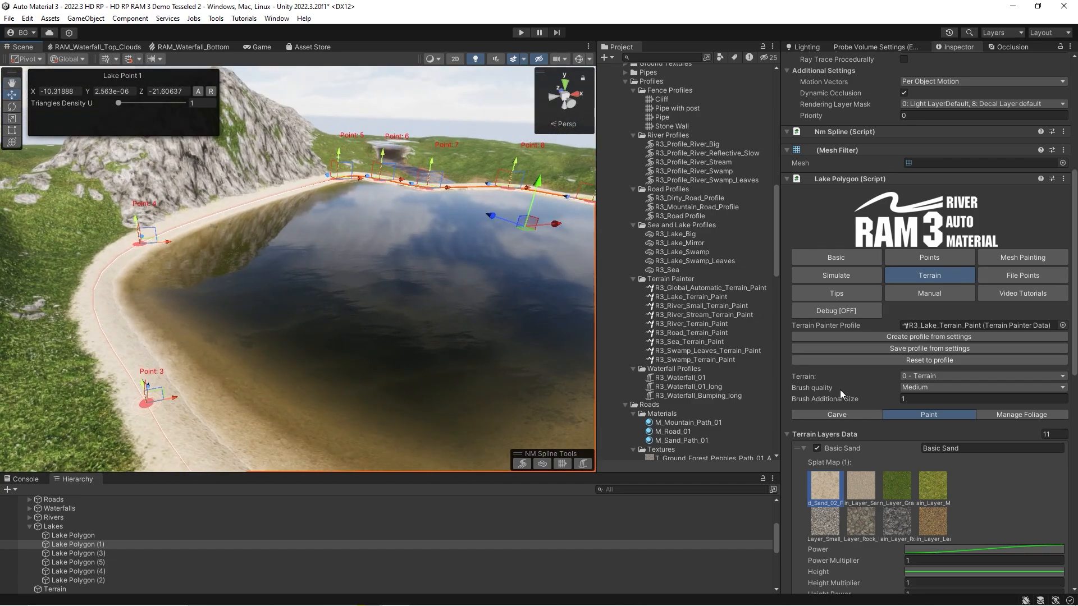
Examine the lake's options for removing detail foliage and trees, and survey the surrounding shore and grass
left_click(1015, 419)
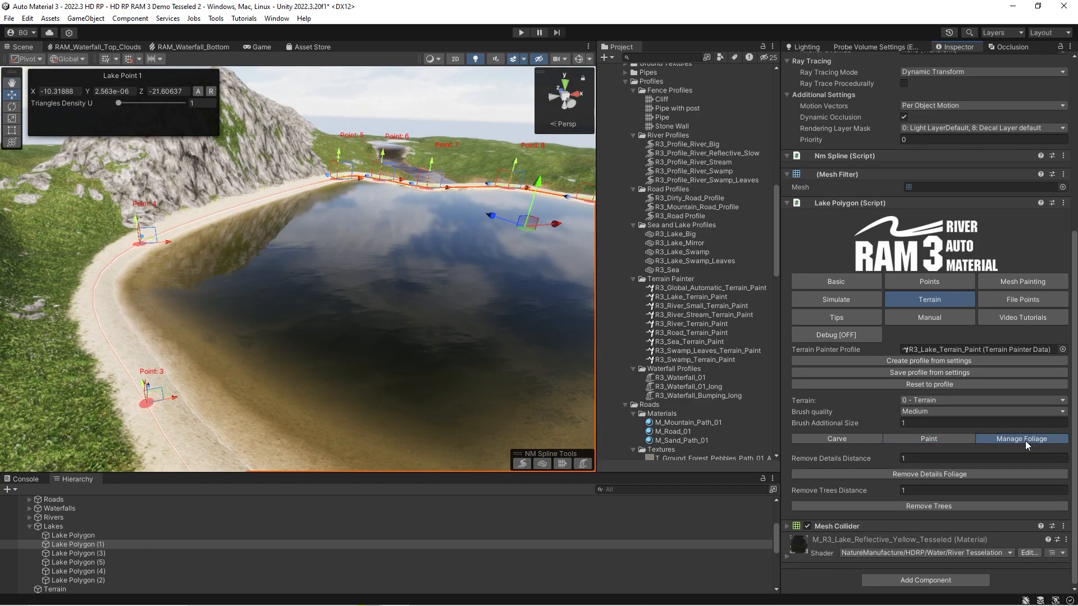
mouse_move(402, 308)
right_mouse_down()
mouse_move(402, 296)
mouse_move(479, 327)
mouse_move(402, 315)
right_mouse_up()
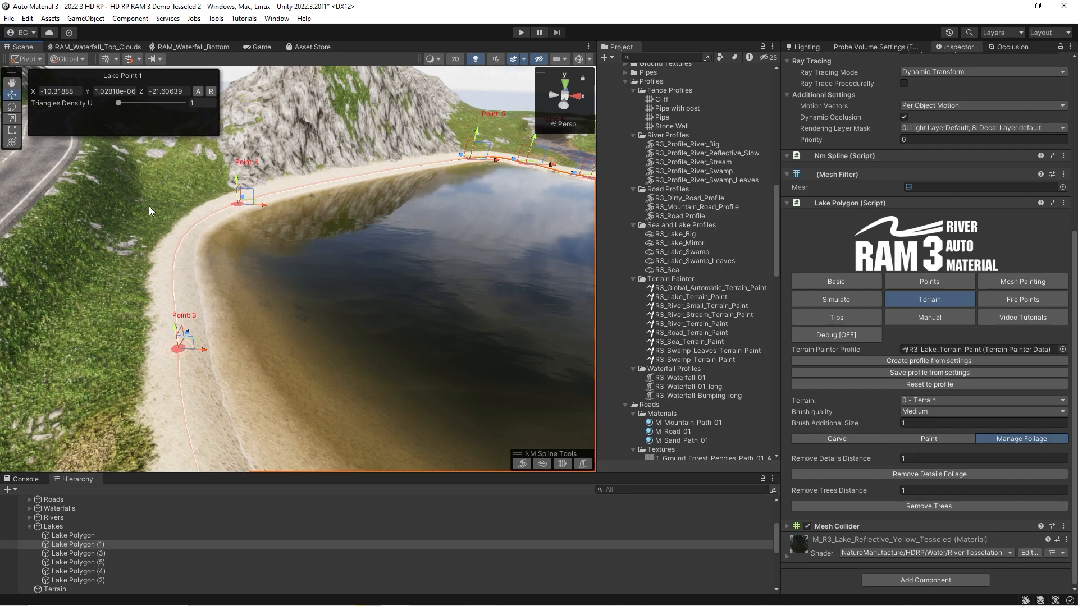
key("s")
right_click_drag(165, 297, 297, 188)
middle_click_drag(298, 188, 352, 206)
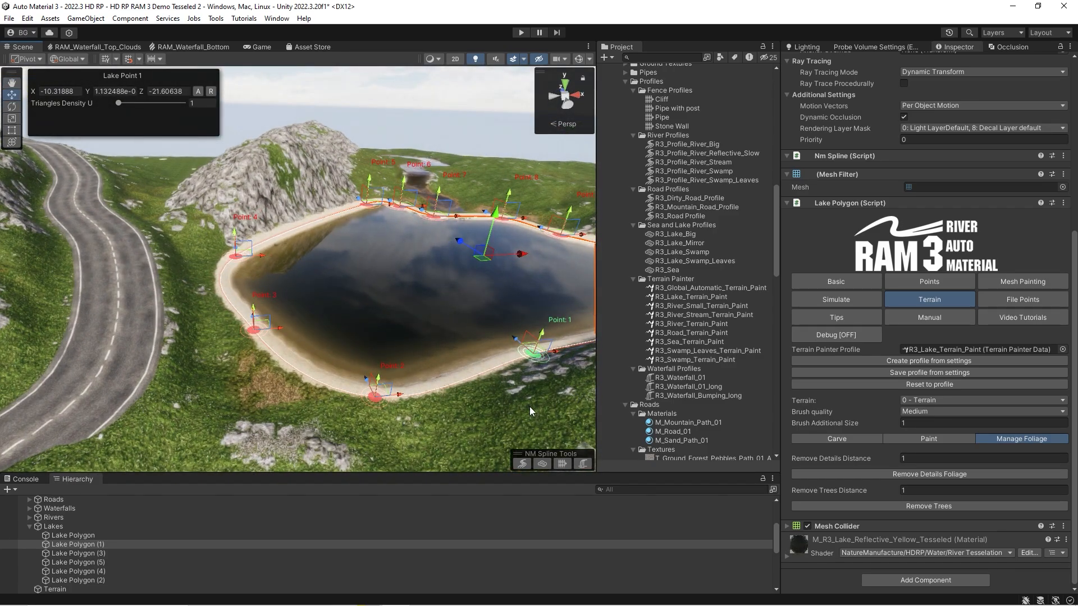
right_click_drag(526, 331, 547, 295)
key("w")
key("s")
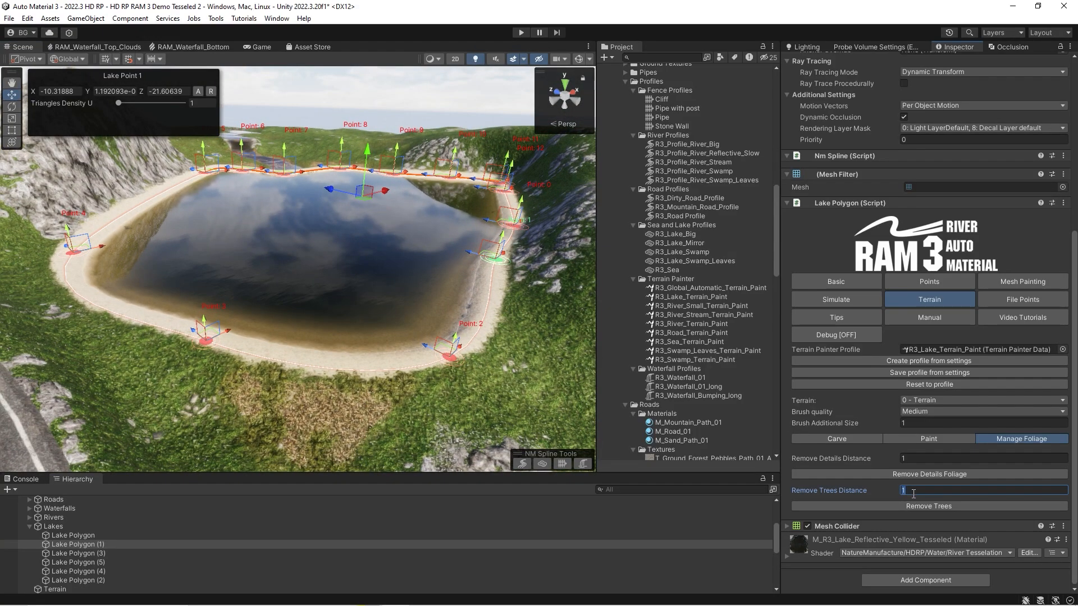
right_click_drag(483, 324, 447, 326)
key("w")
right_click_drag(465, 269, 427, 257)
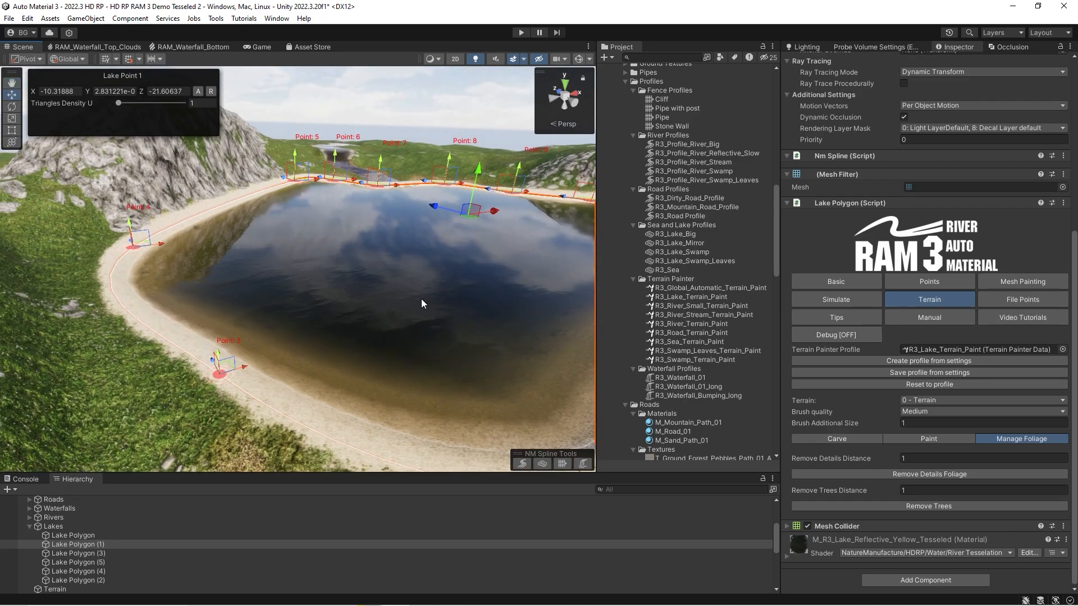
right_click_drag(421, 304, 210, 278)
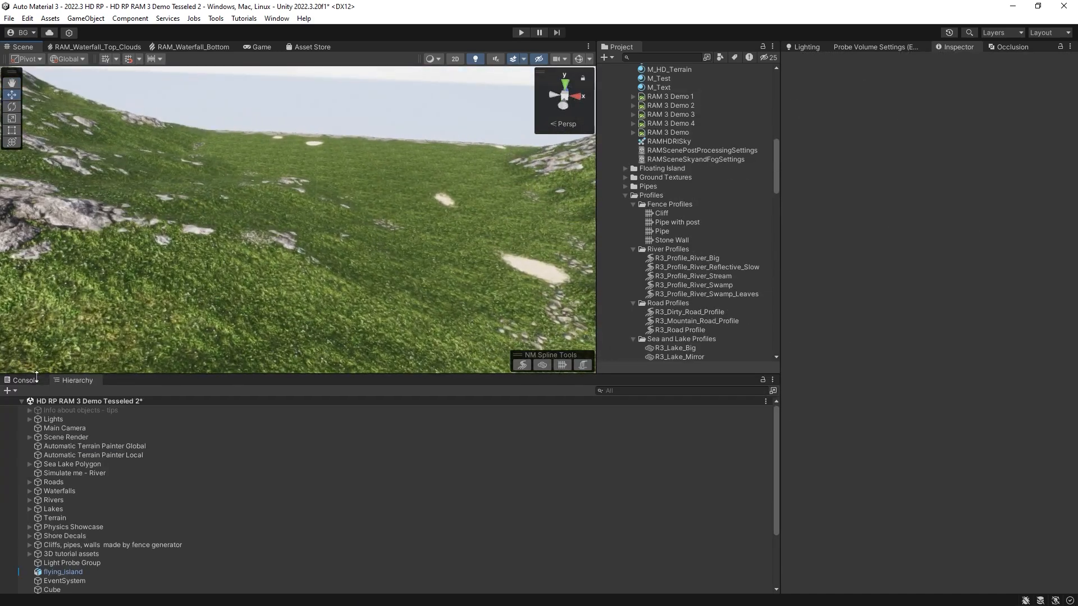
Create a new NatureManufacture lake polygon and place its first point in the grassy valley
left_click(18, 391)
mouse_move(42, 433)
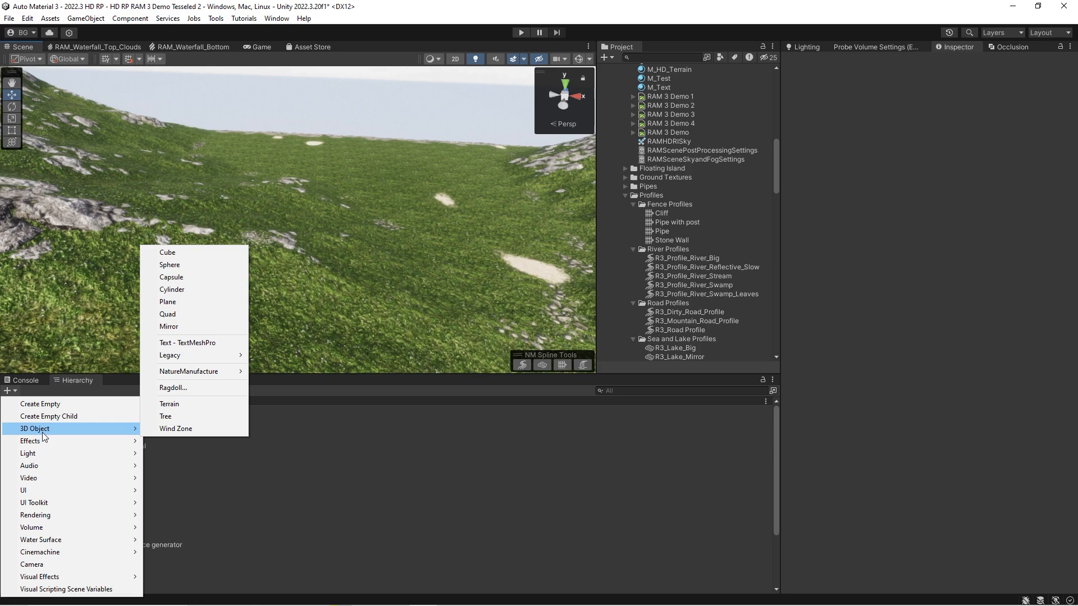
mouse_move(212, 371)
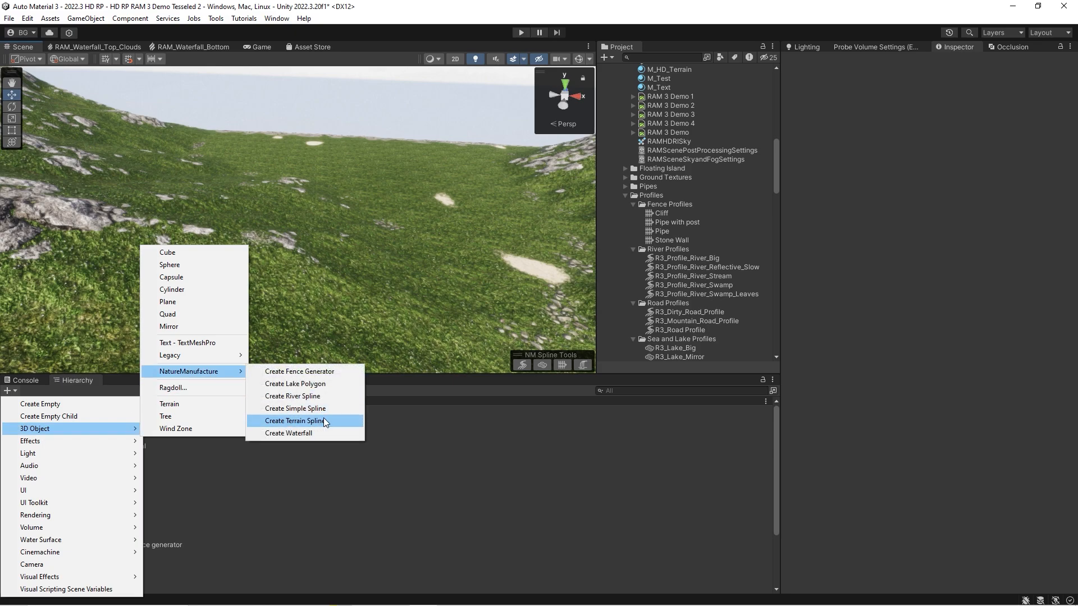
left_click(303, 384)
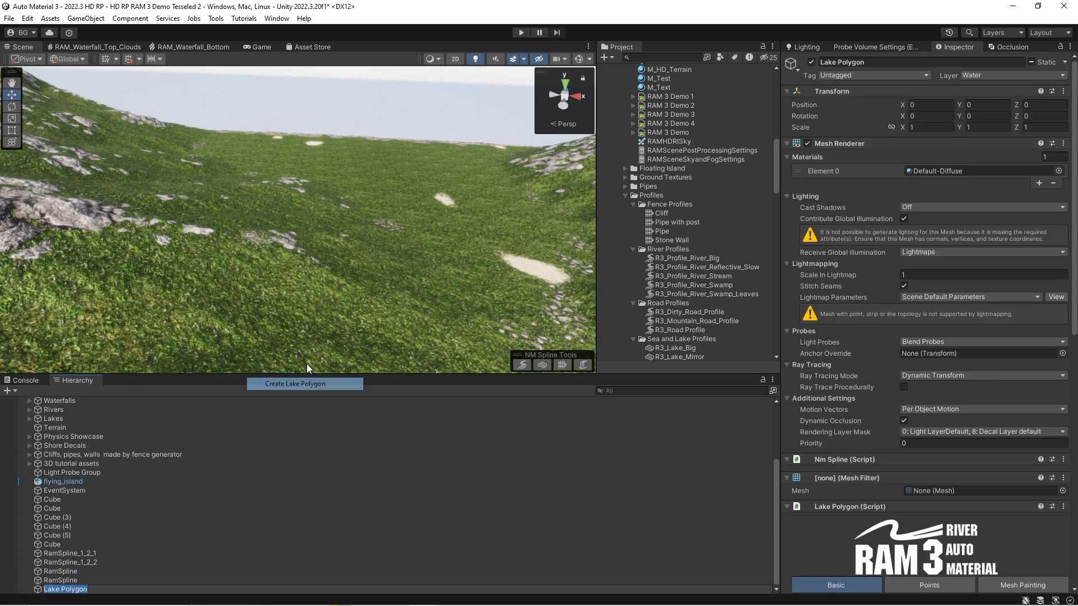
left_click(291, 251, "ctrl")
left_click_drag(316, 261, 515, 250)
Assign the R3_Lake_Mirror profile to the new lake polygon
left_click_drag(516, 250, 393, 279, "alt")
scroll(853, 365, "down", 10)
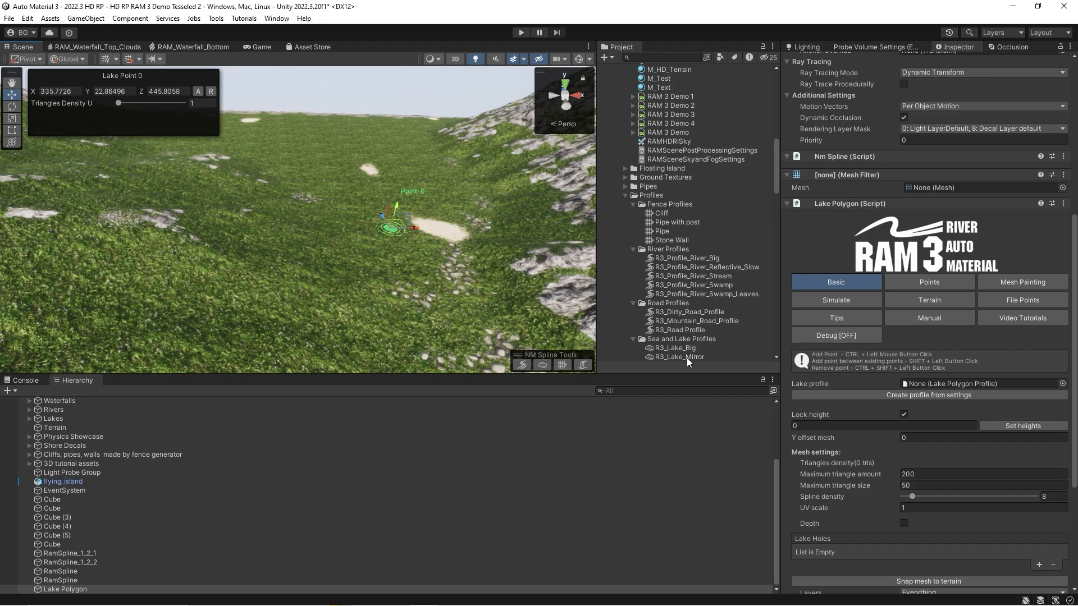
left_click_drag(686, 358, 926, 384)
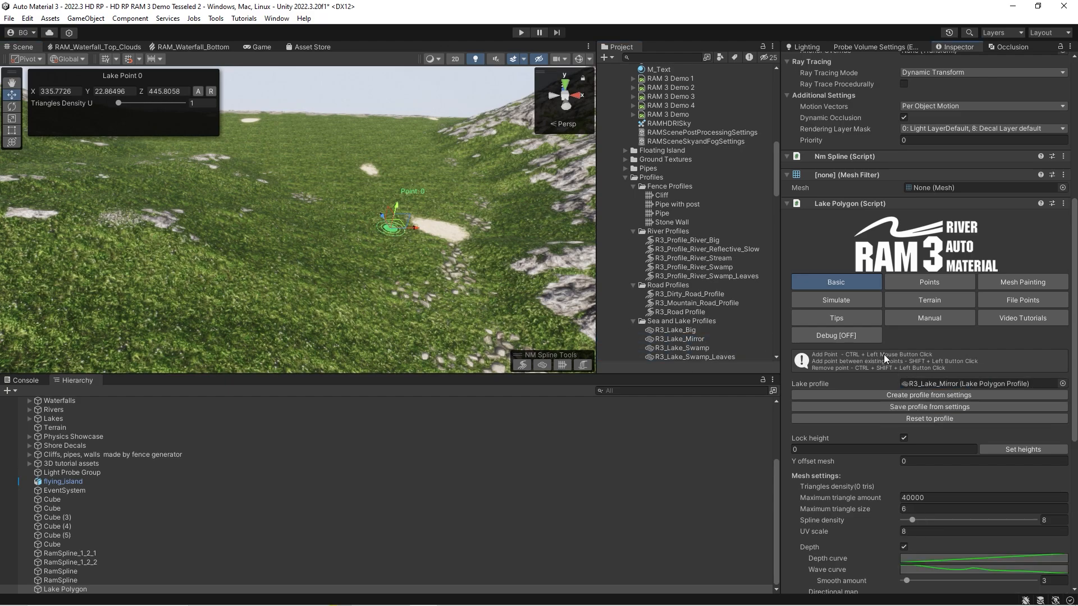
Adjust the lake's starting point to a height of about 22 and simulate the lake outline from it
left_click(827, 301)
scroll(452, 257, "down", 5)
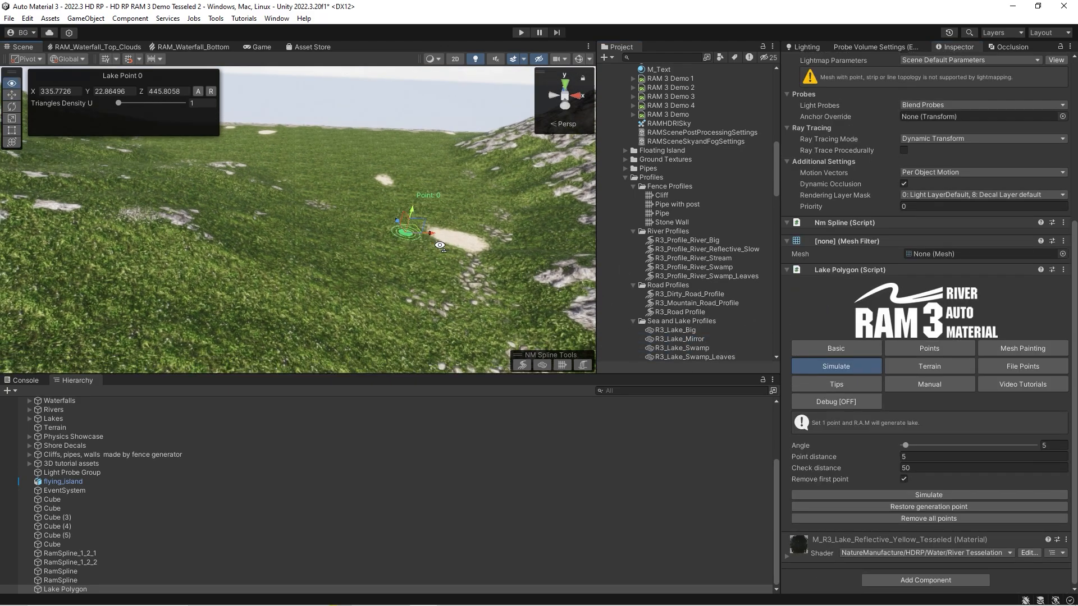
right_click_drag(364, 271, 401, 264)
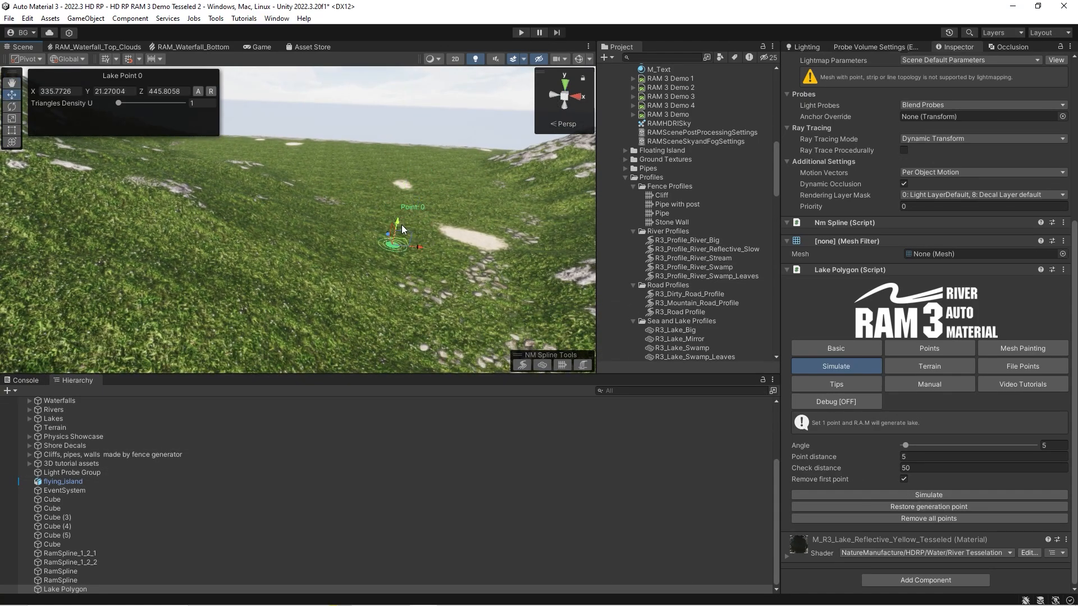
left_click_drag(402, 226, 404, 211)
left_click_drag(314, 237, 188, 223, "alt")
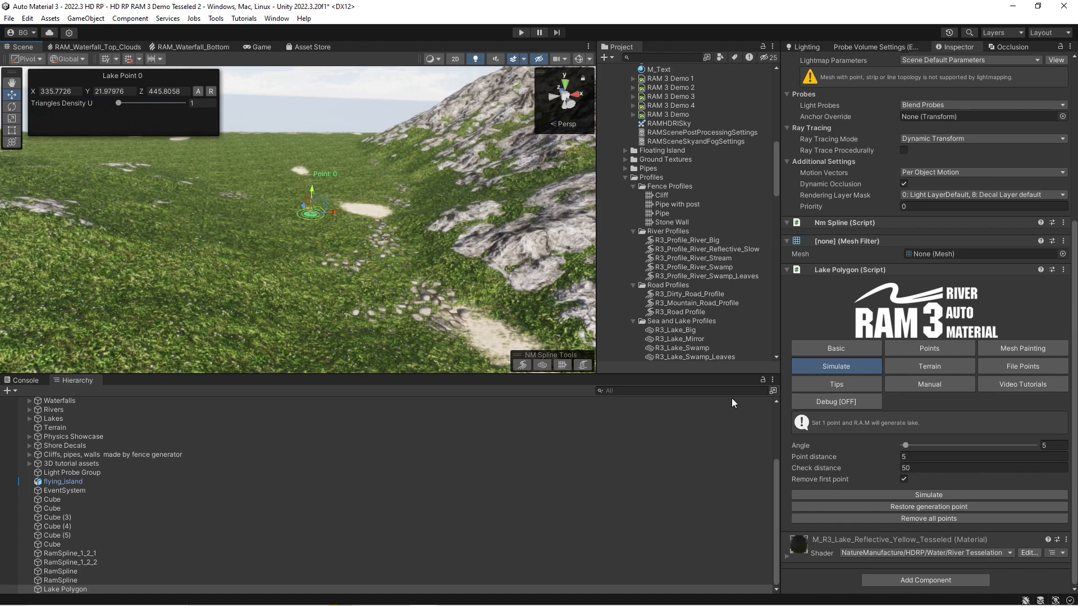
right_click_drag(278, 248, 235, 235)
left_click(869, 497)
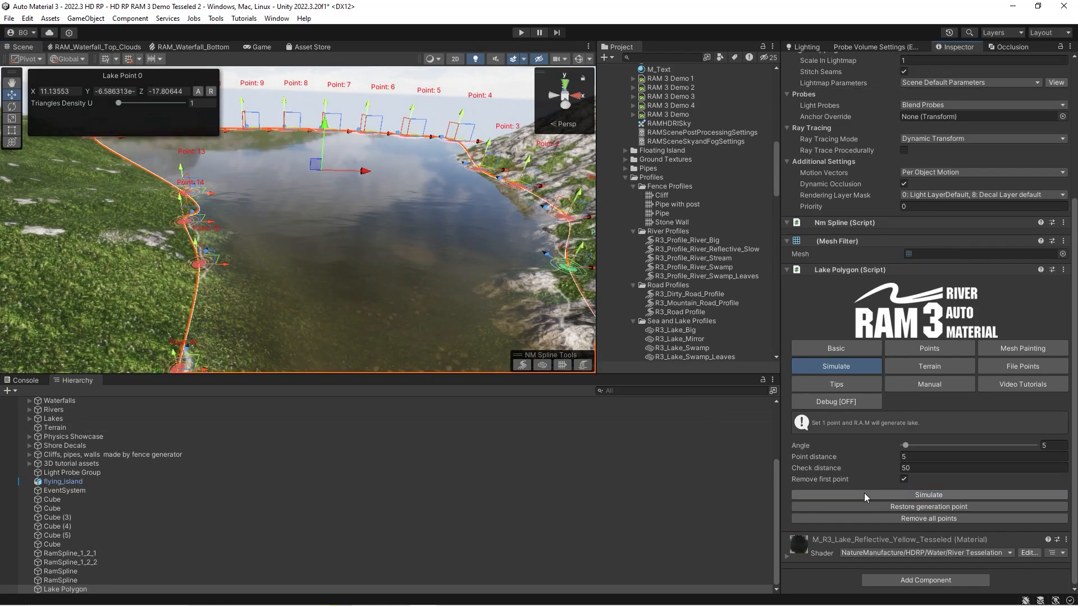
Carve the terrain beneath the new lake polygon using its R3_Lake_Terrain_Paint terrain painter profile
right_click_drag(399, 234, 182, 301)
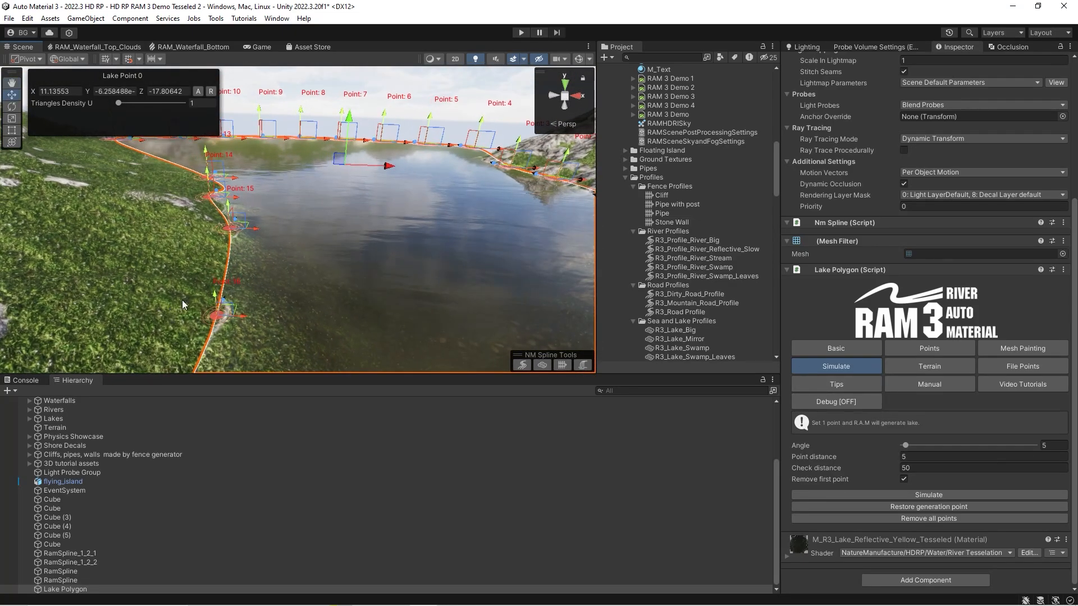
right_click_drag(250, 224, 291, 219)
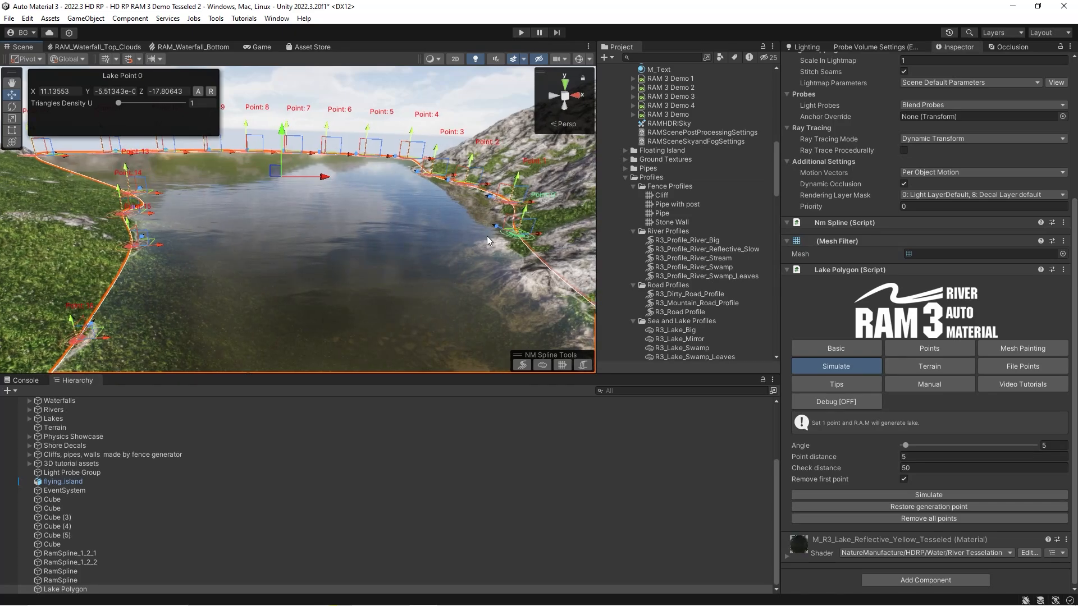
right_click_drag(354, 228, 169, 214)
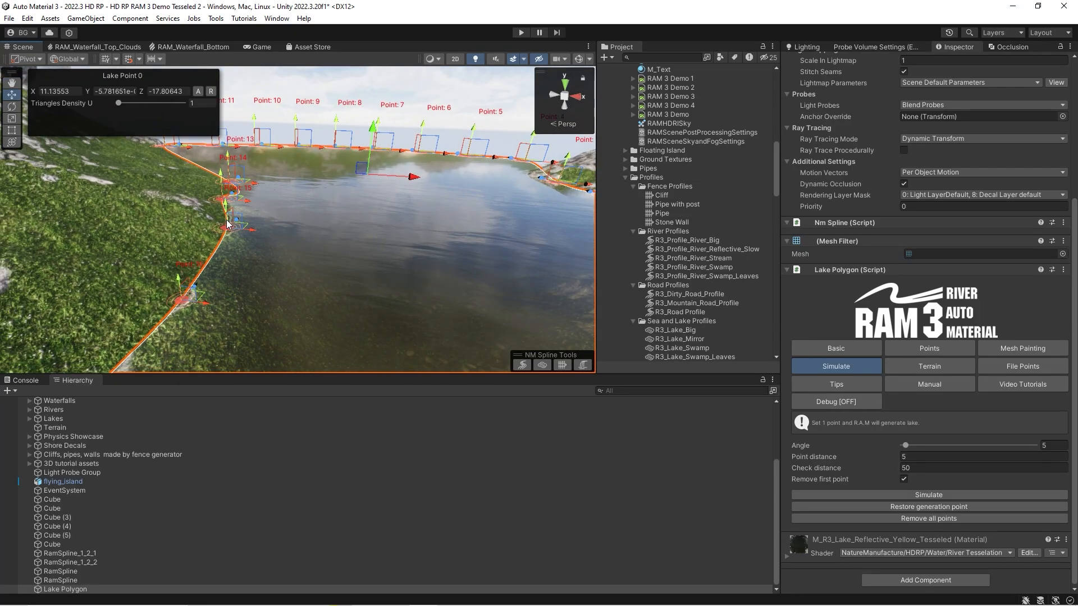
right_click_drag(207, 183, 275, 277)
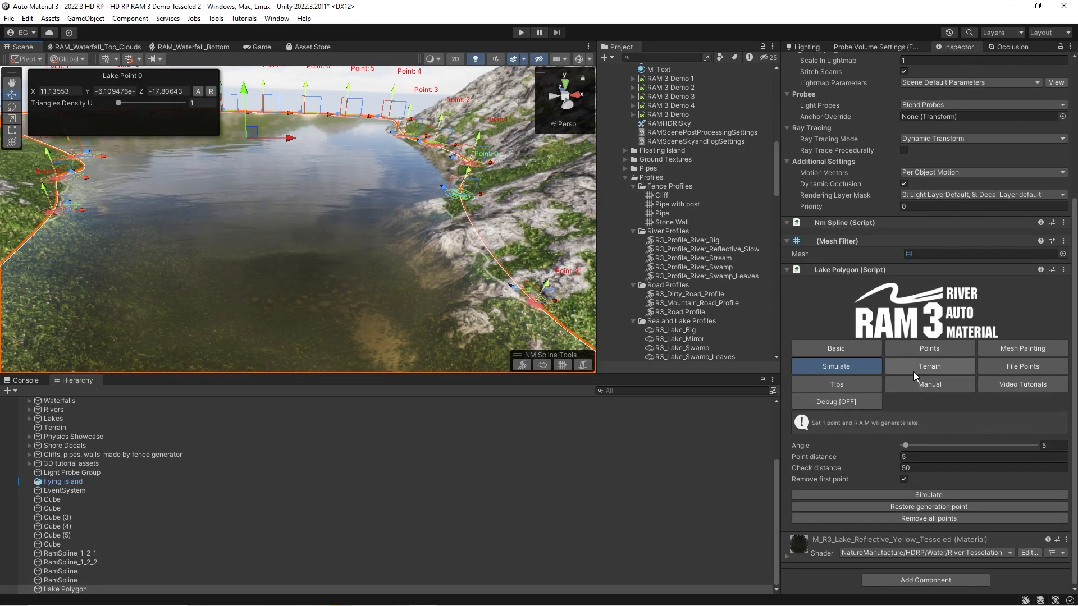
left_click(914, 371)
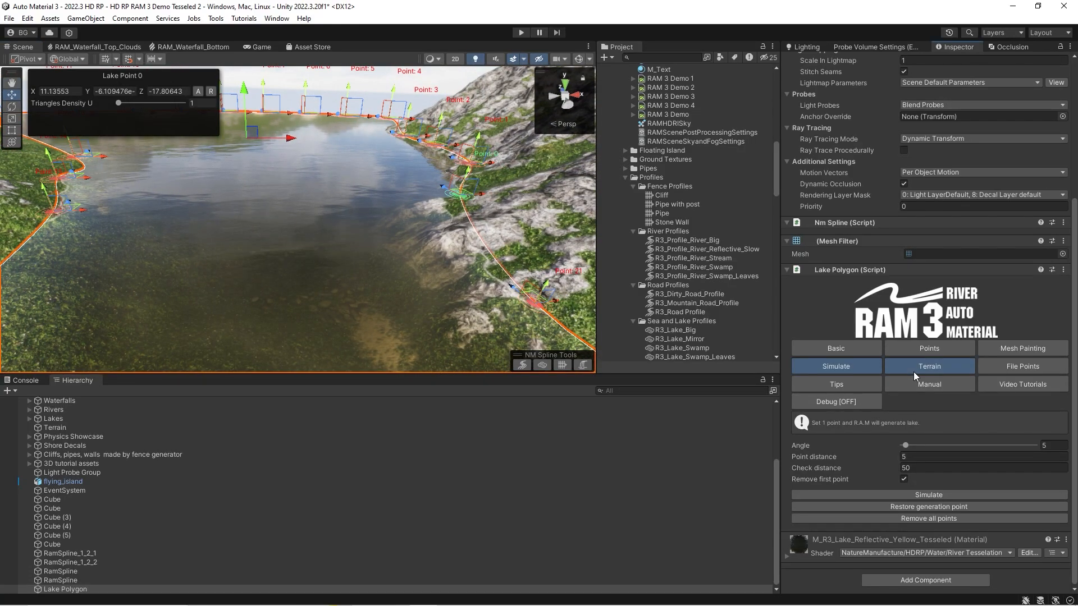
scroll(840, 495, "down", 2)
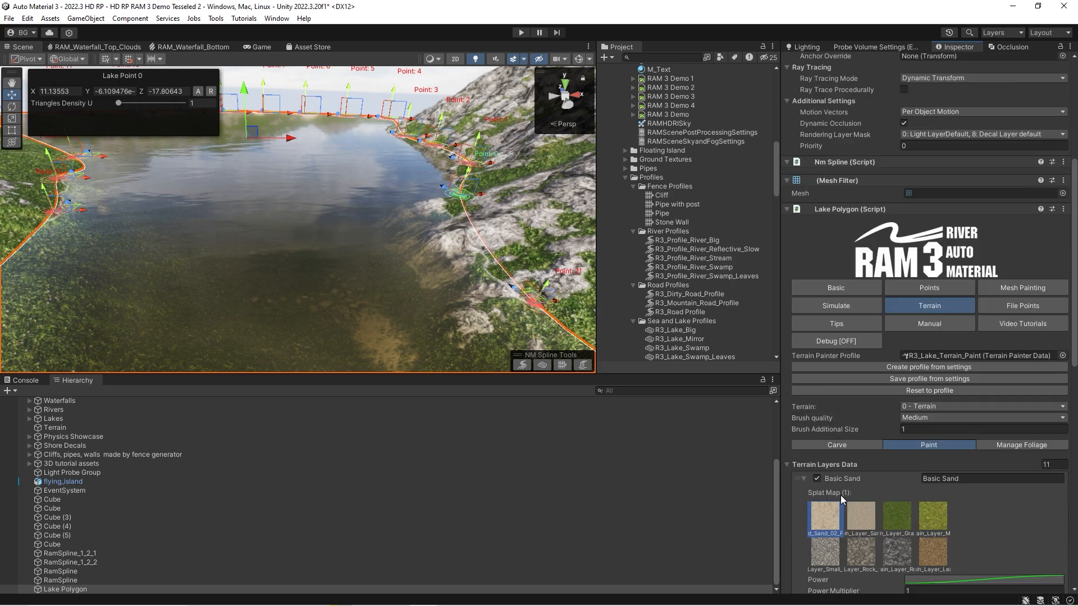
left_click(840, 445)
left_click(917, 572)
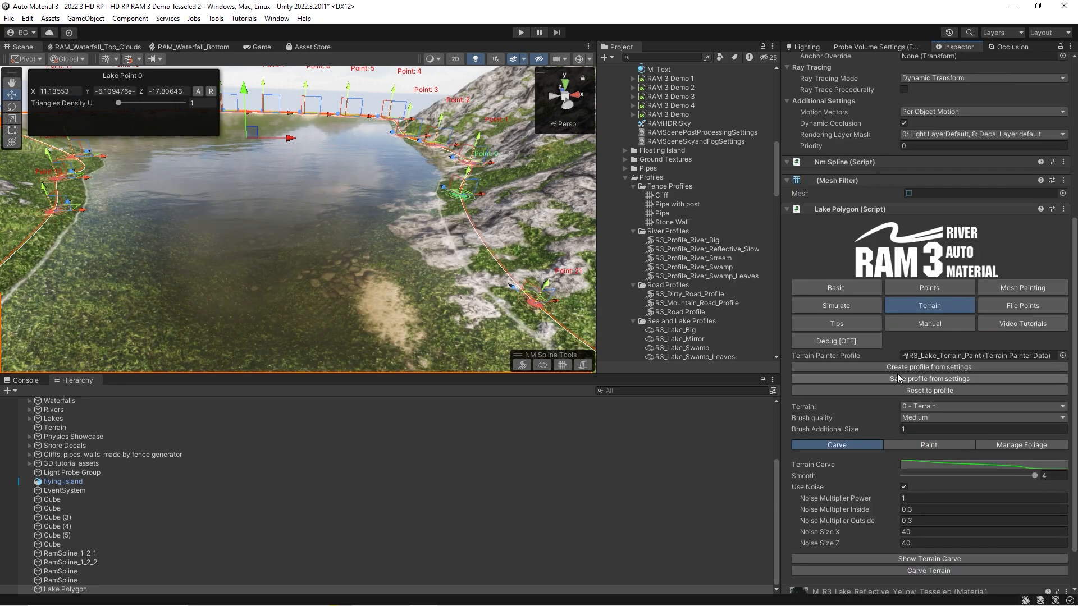
Paint the terrain under and around the new lake with the enabled sand, pebble and rock layers of the terrain painter profile
left_click(930, 445)
scroll(925, 544, "down", 15)
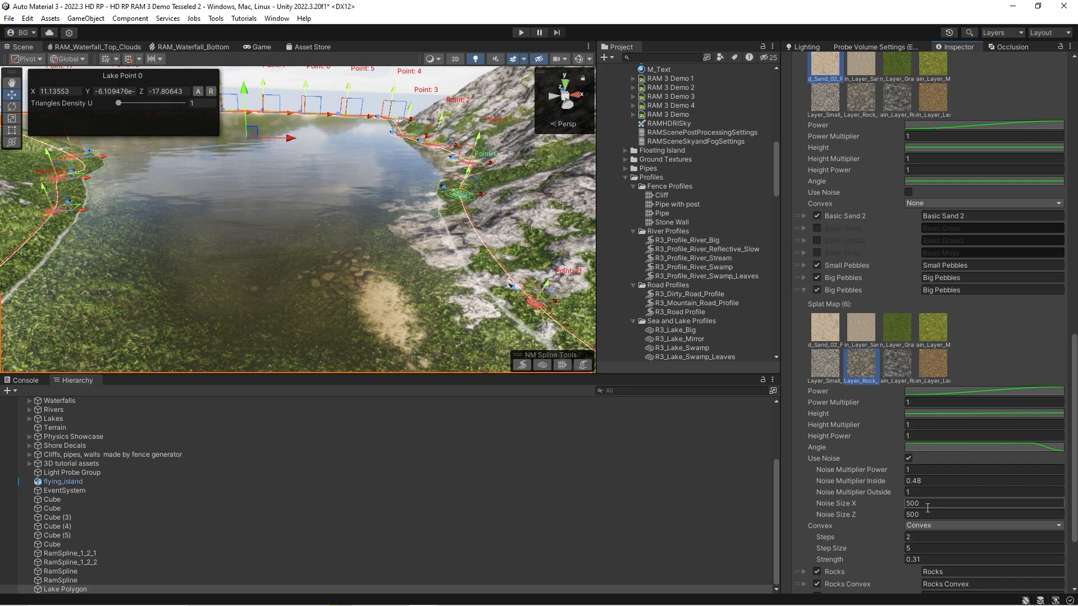
scroll(927, 510, "down", 3)
left_click(927, 515)
Examine the carved and painted lake bed and shoreline from several angles, along with the terrain layer settings
mouse_move(375, 160)
left_mouse_down("alt")
mouse_move(341, 167)
mouse_move(362, 171)
left_mouse_up("alt")
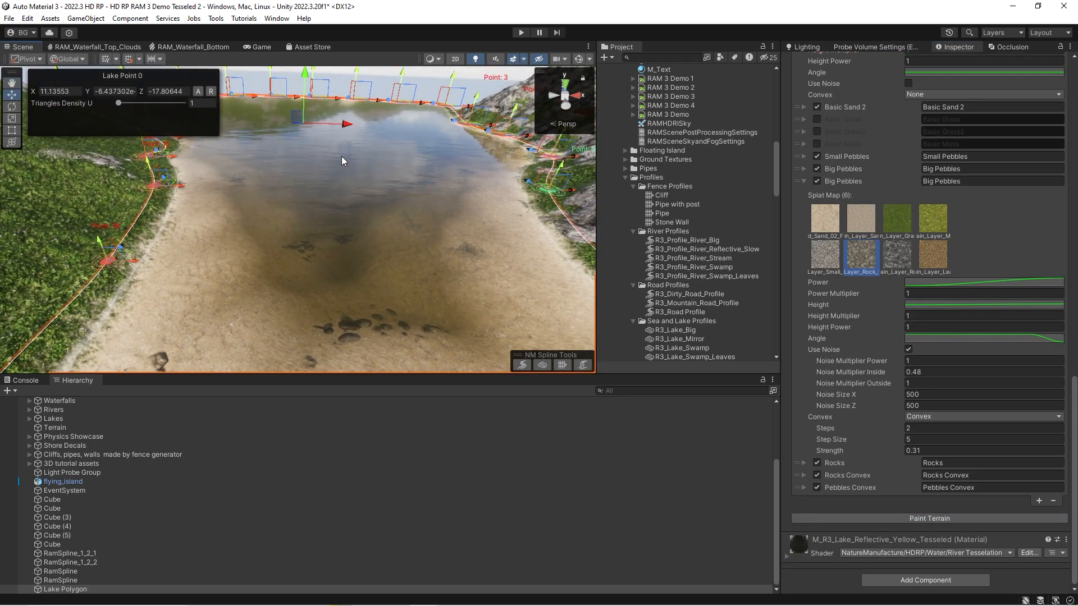
left_click_drag(205, 206, 144, 232, "alt")
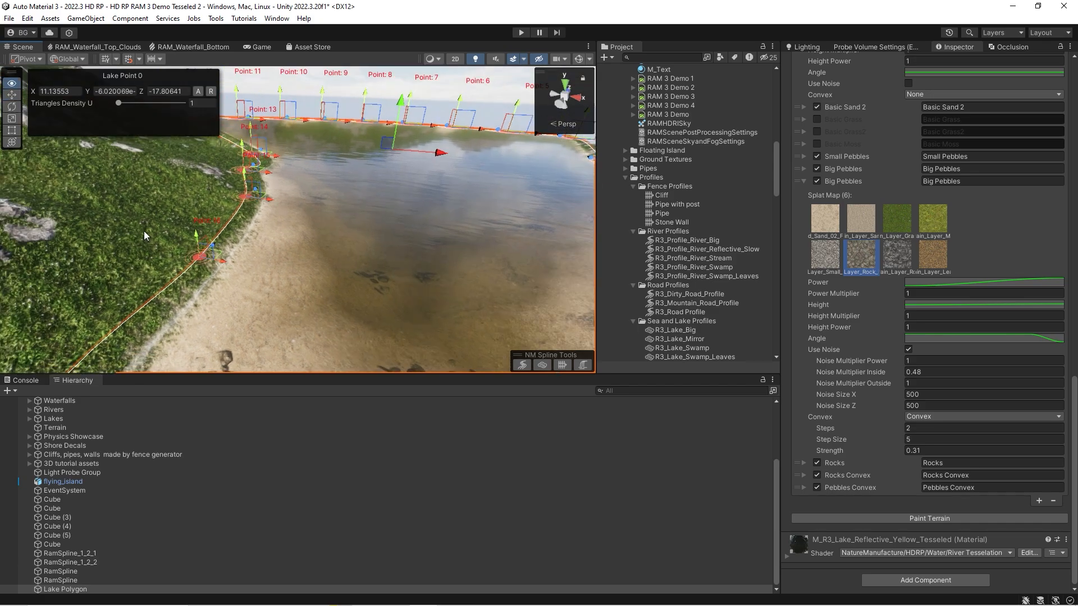
left_click_drag(247, 142, 410, 162, "alt")
scroll(411, 162, "down", 1)
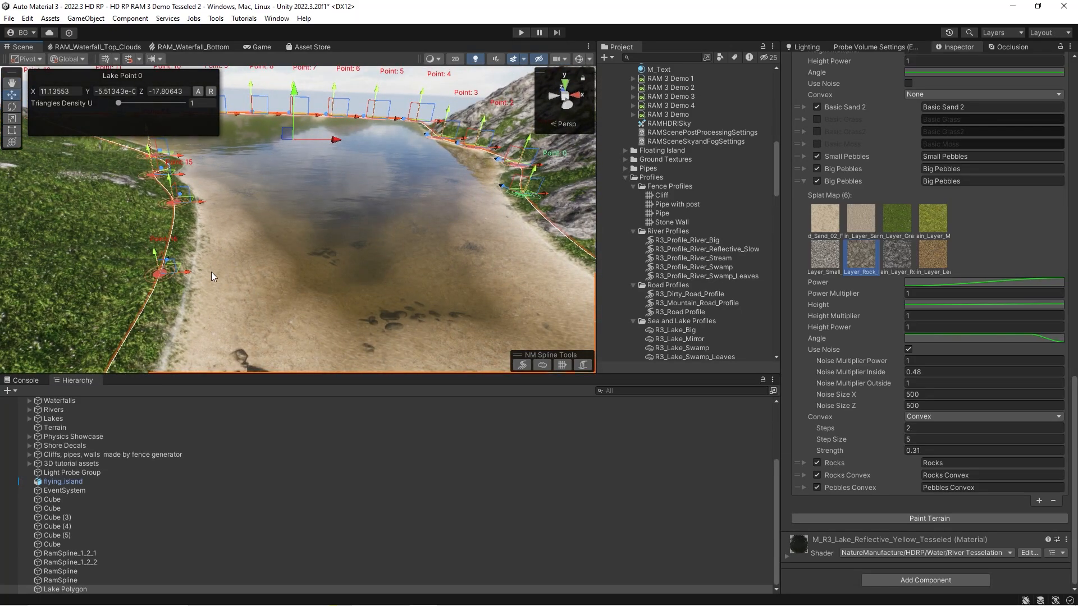
left_click_drag(211, 275, 149, 161, "alt")
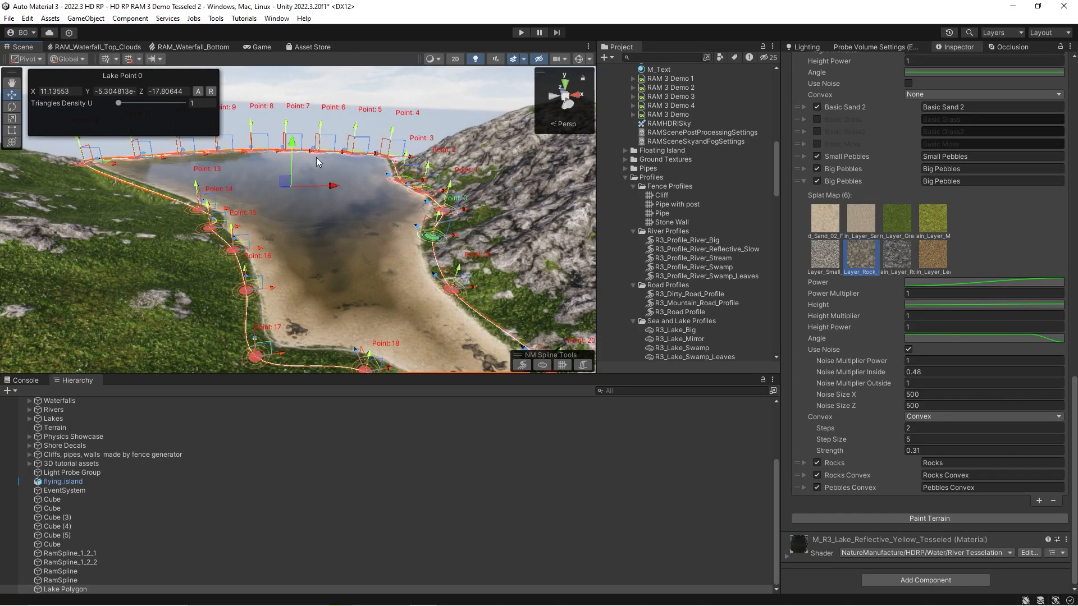
left_click_drag(299, 275, 331, 244, "alt")
scroll(904, 201, "up", 3)
scroll(903, 201, "up", 8)
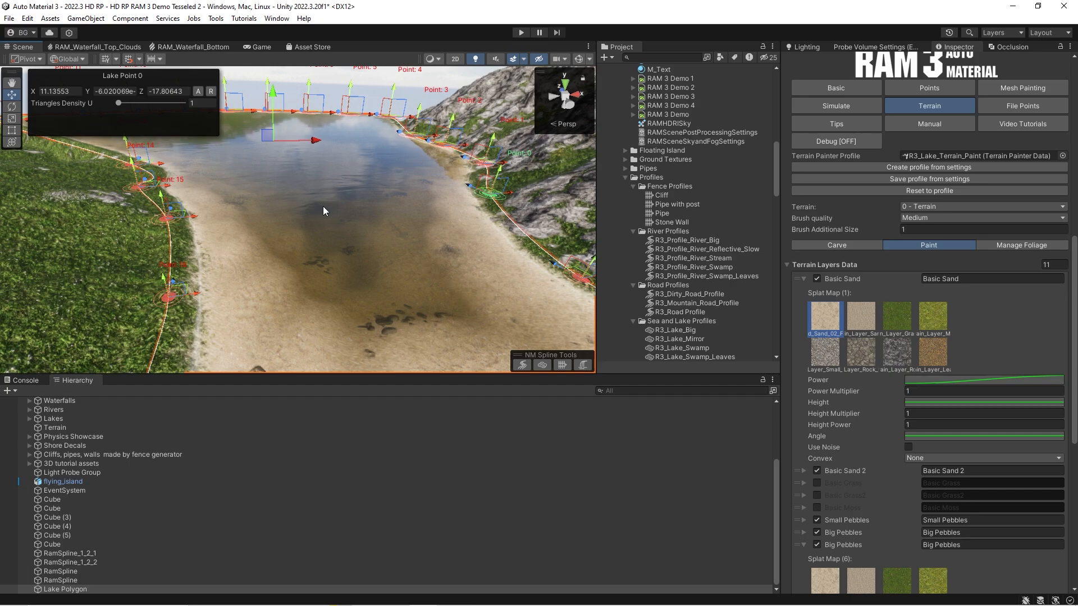
left_click_drag(323, 206, 245, 146, "alt")
left_click_drag(261, 284, 415, 257, "alt")
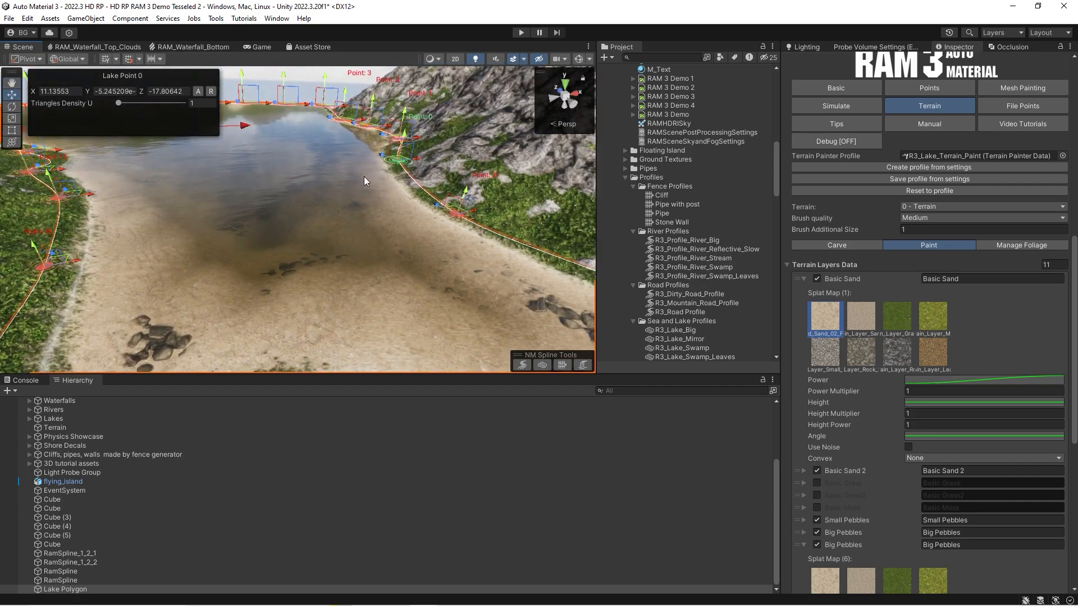
left_click_drag(364, 176, 403, 191, "alt")
left_click_drag(476, 203, 314, 197, "alt")
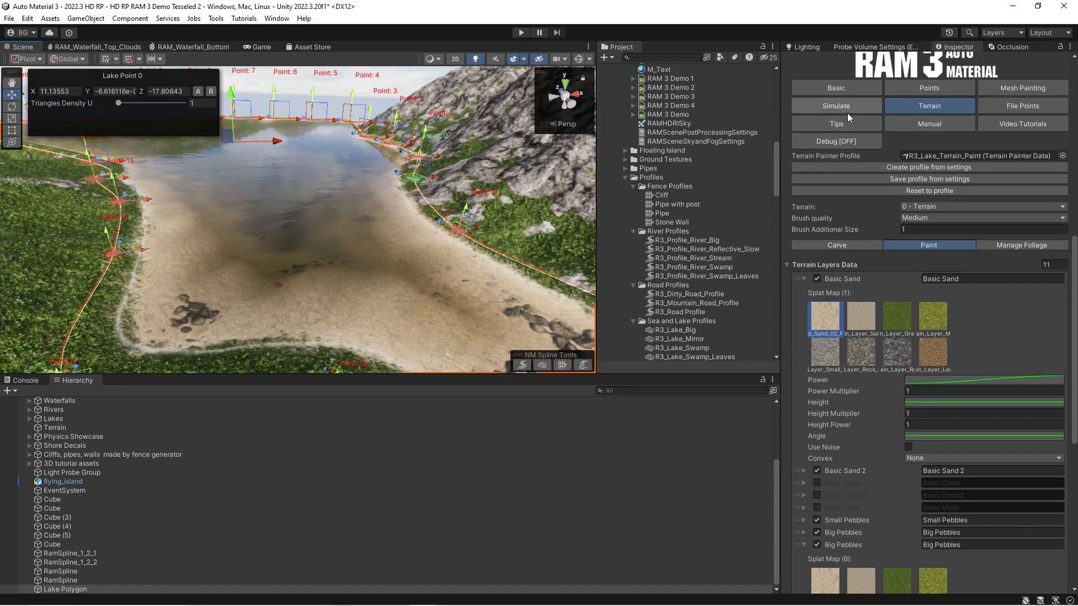
Show the lake polygon's options for saving its points to and loading them from a CSV file
left_click(1012, 106)
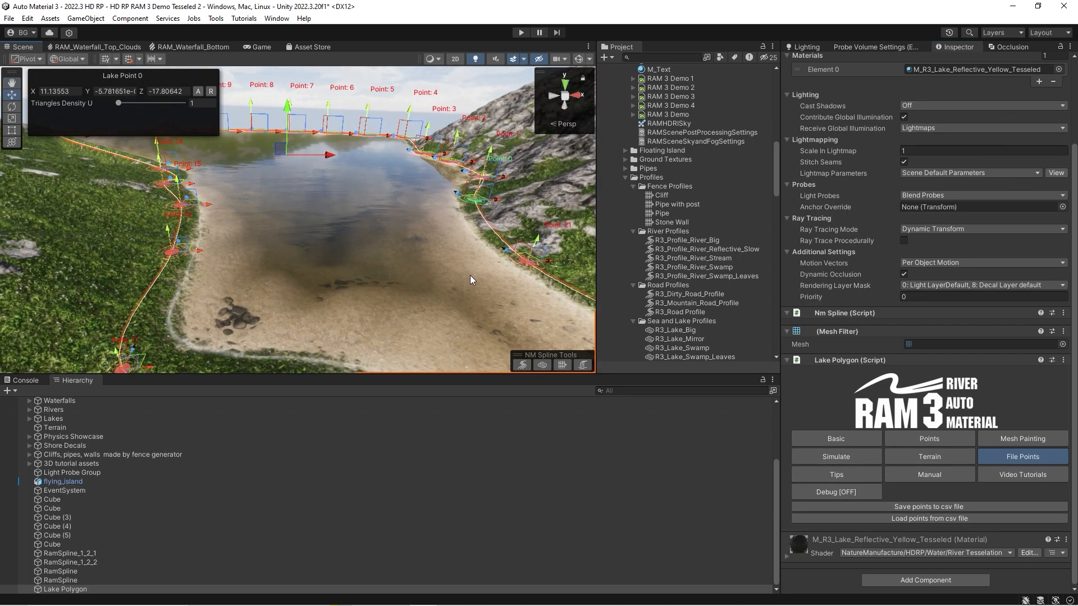
left_click(911, 516)
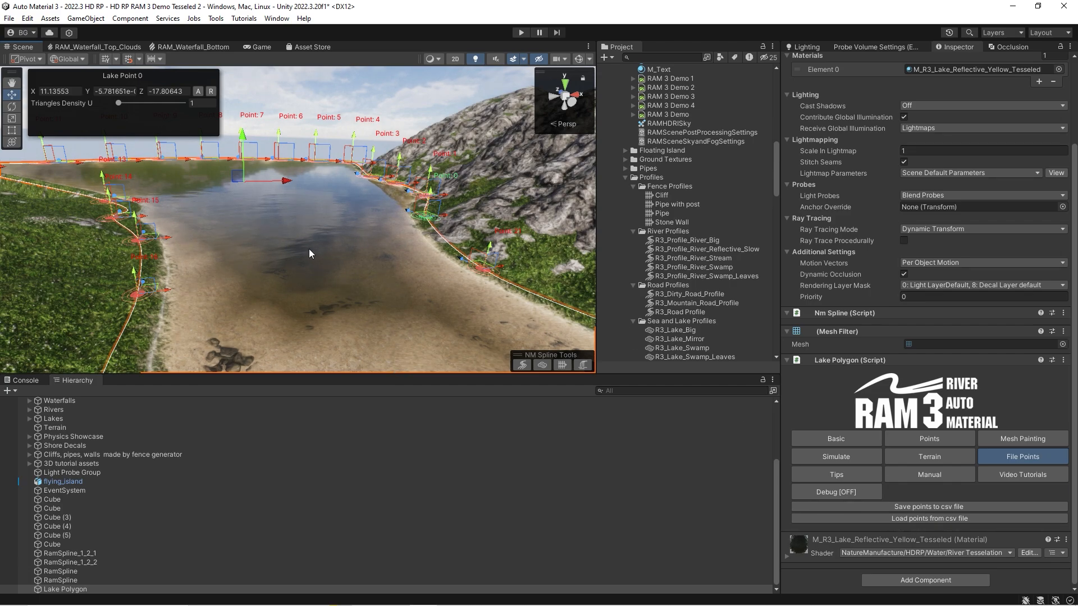
right_click_drag(314, 257, 324, 239)
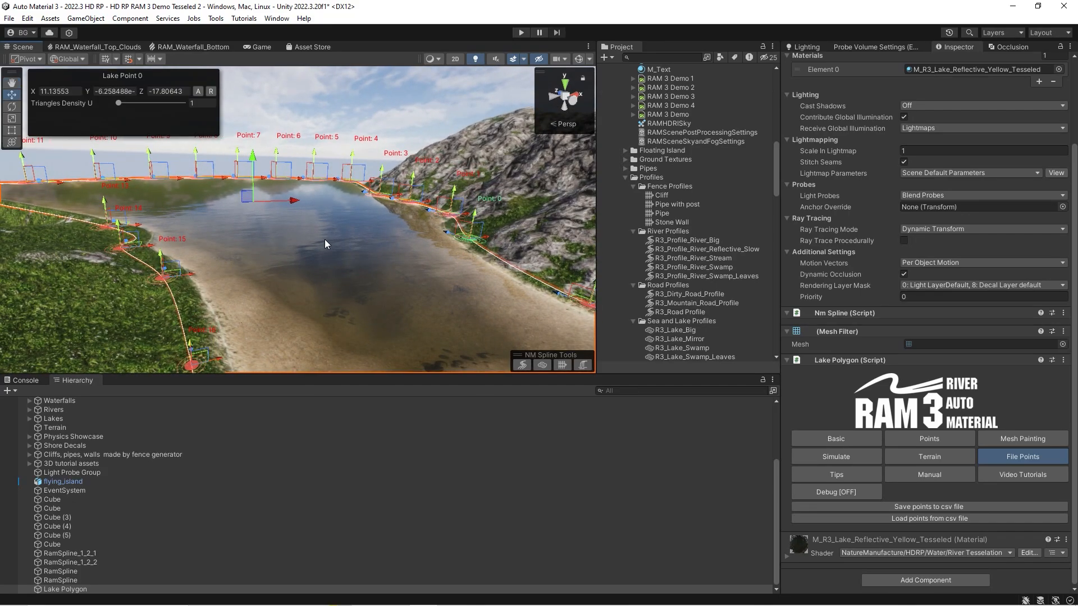